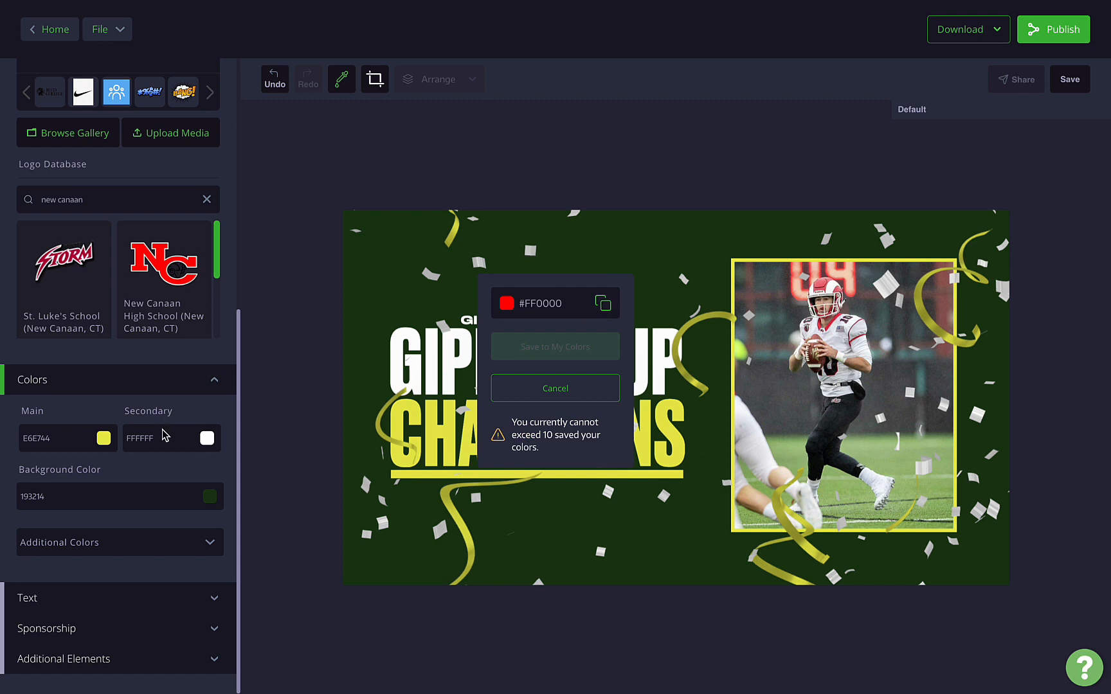
Step: Set the graphic's background color to #FF0000
{"action": "left_click", "coordinate": [129, 506]}
{"action": "key", "text": "BackSpace"}
{"action": "key", "text": "BackSpace"}
{"action": "key", "text": "BackSpace"}
{"action": "key", "text": "BackSpace"}
{"action": "key", "text": "BackSpace"}
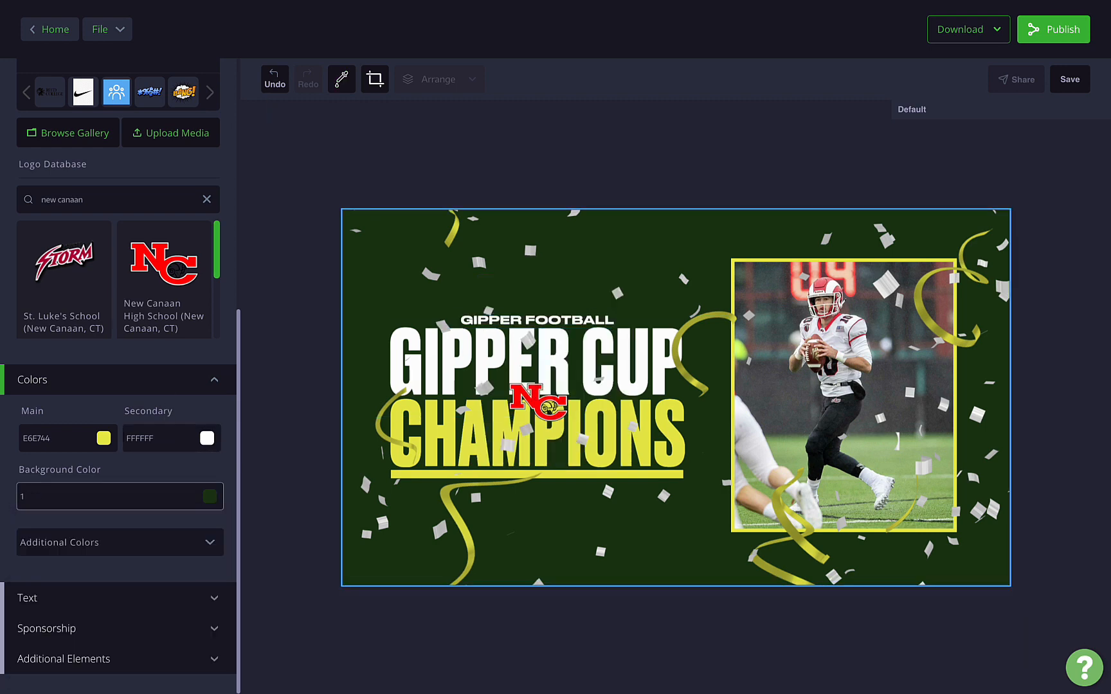
{"action": "key", "text": "super+a"}
{"action": "type", "text": "#FF0000"}
Step: Set the graphic's main color to black, 000000
{"action": "left_click", "coordinate": [104, 444]}
{"action": "left_click_drag", "start_coordinate": [151, 490], "coordinate": [221, 624]}
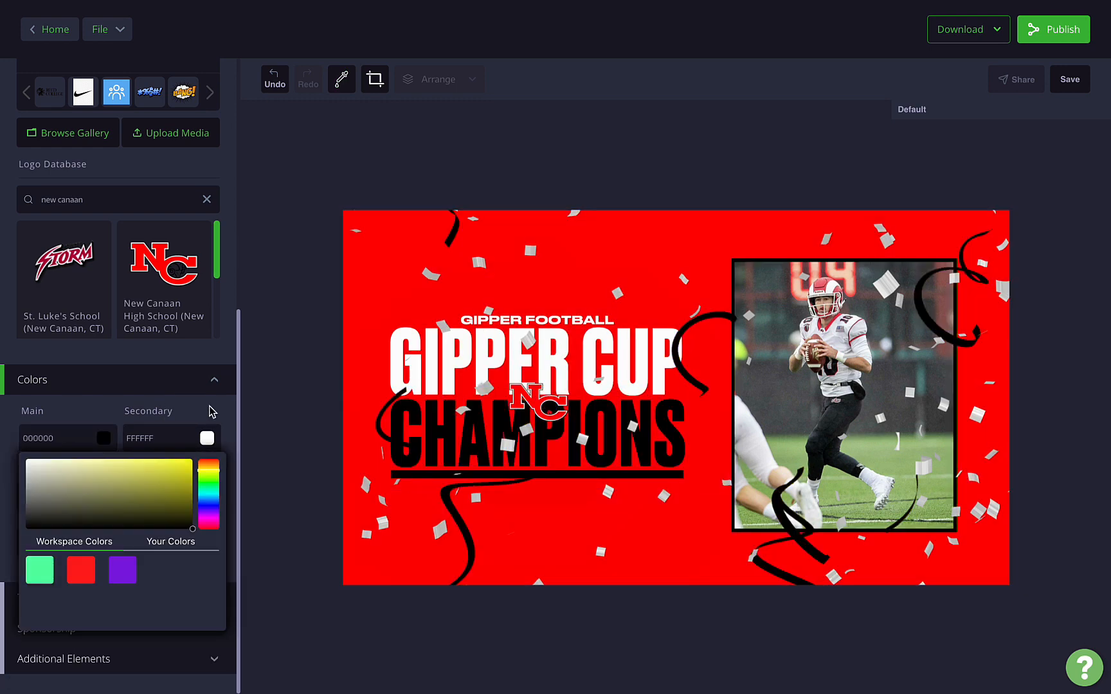
{"action": "left_click", "coordinate": [211, 412]}
Step: Change the headline text to "NCHS FOOTBALL"
{"action": "left_click", "coordinate": [213, 598]}
{"action": "scroll", "coordinate": [214, 598], "scroll_direction": "down", "scroll_amount": 4}
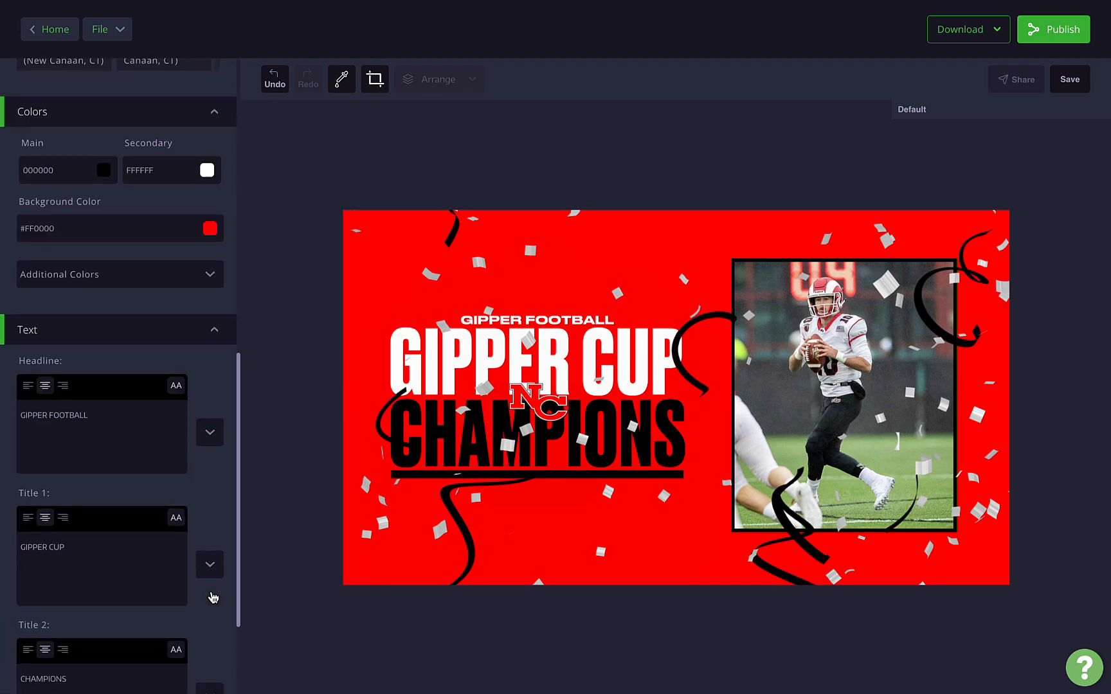
{"action": "left_click", "coordinate": [58, 413]}
{"action": "type", "text": "NCHS"}
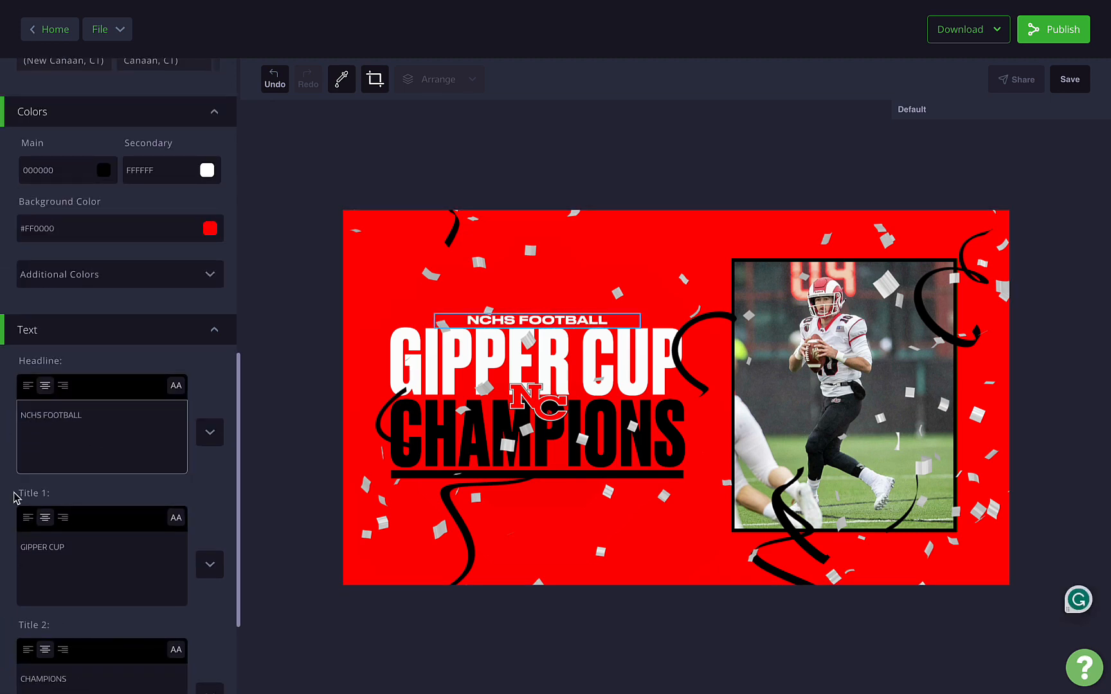
Step: Replace the first title line with "CONFERENCE"
{"action": "triple_click", "coordinate": [41, 547]}
{"action": "type", "text": "CONFERENCE"}
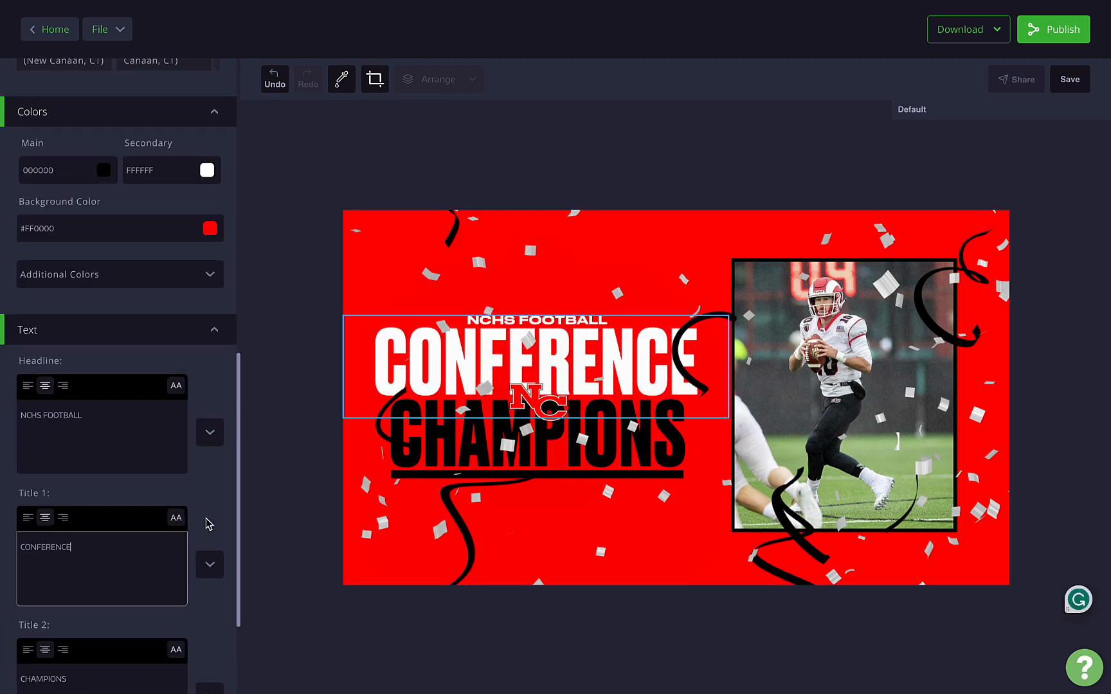
{"action": "scroll", "coordinate": [206, 524], "scroll_direction": "down", "scroll_amount": 3}
{"action": "left_click", "coordinate": [836, 138]}
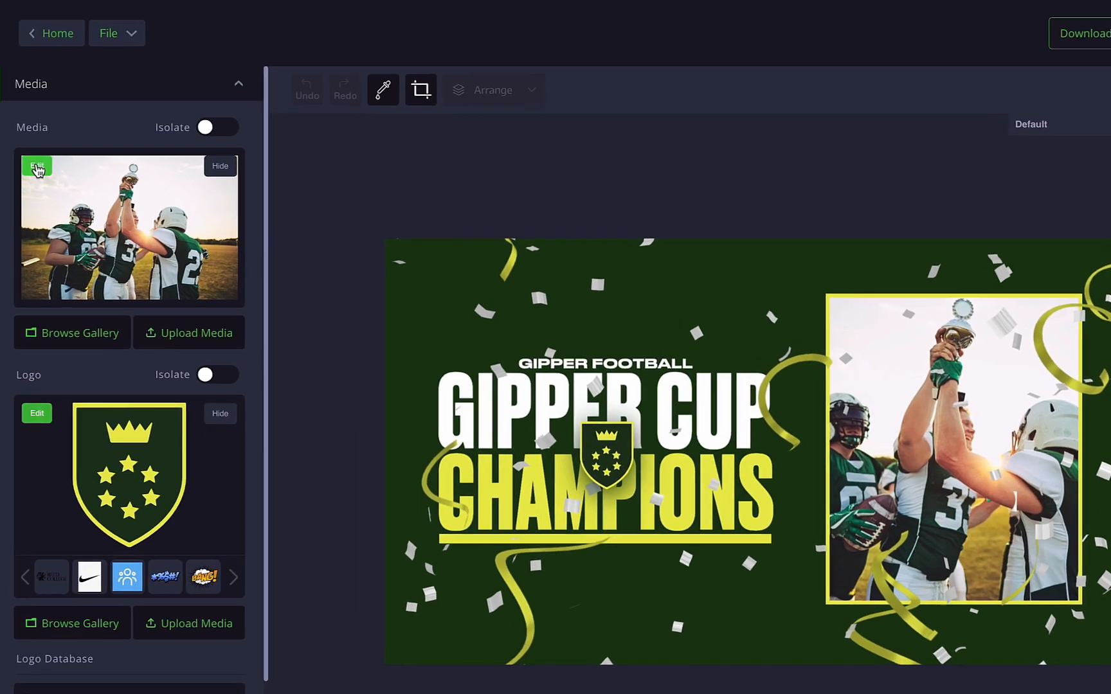
Step: Try the Black & White, Retro, Sepia, Vintage and Polaroid filters on the team photo, leaving none of them applied
{"action": "left_click", "coordinate": [32, 146]}
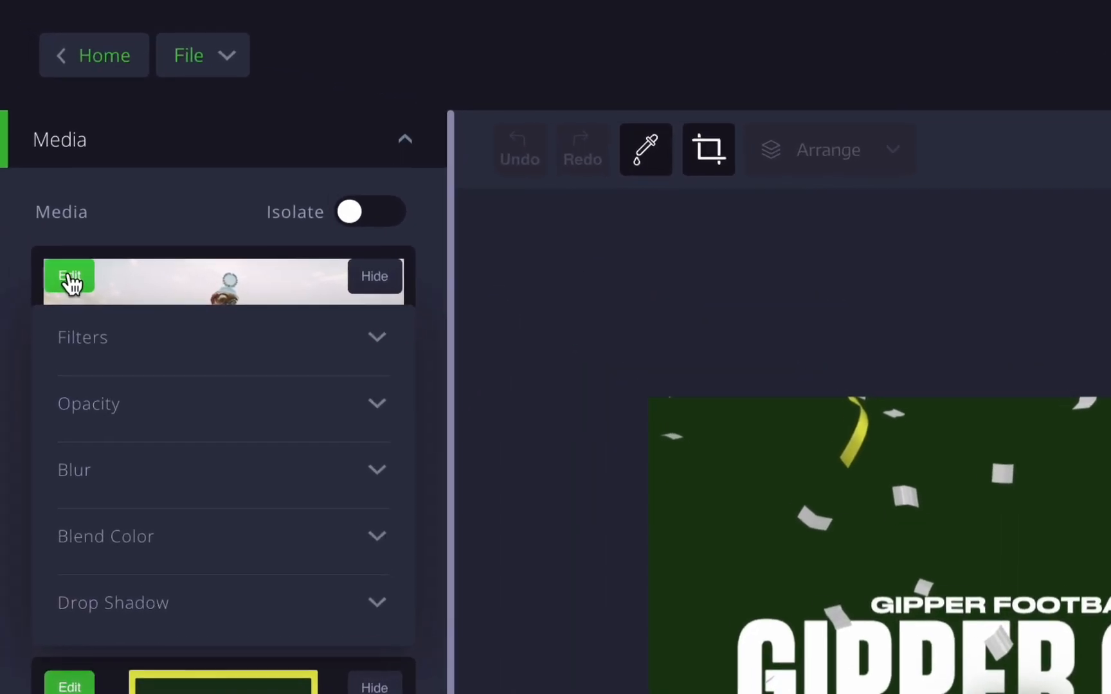
{"action": "left_click", "coordinate": [381, 349]}
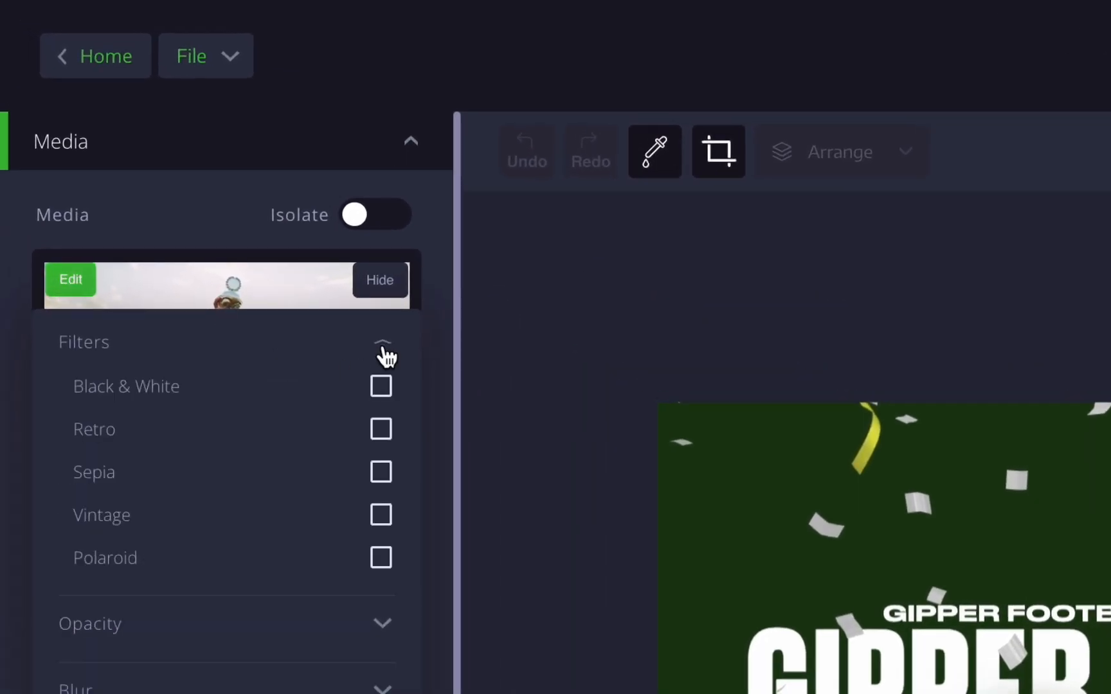
{"action": "left_click", "coordinate": [381, 386]}
{"action": "left_click", "coordinate": [380, 429]}
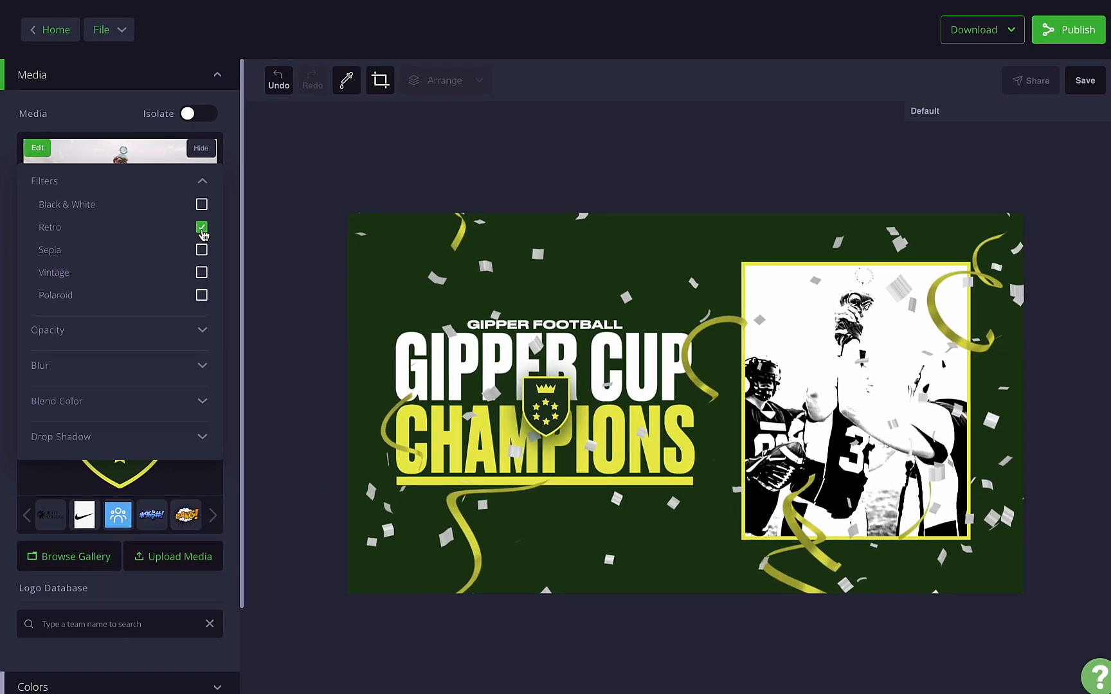
{"action": "left_click", "coordinate": [199, 247]}
{"action": "left_click", "coordinate": [198, 269]}
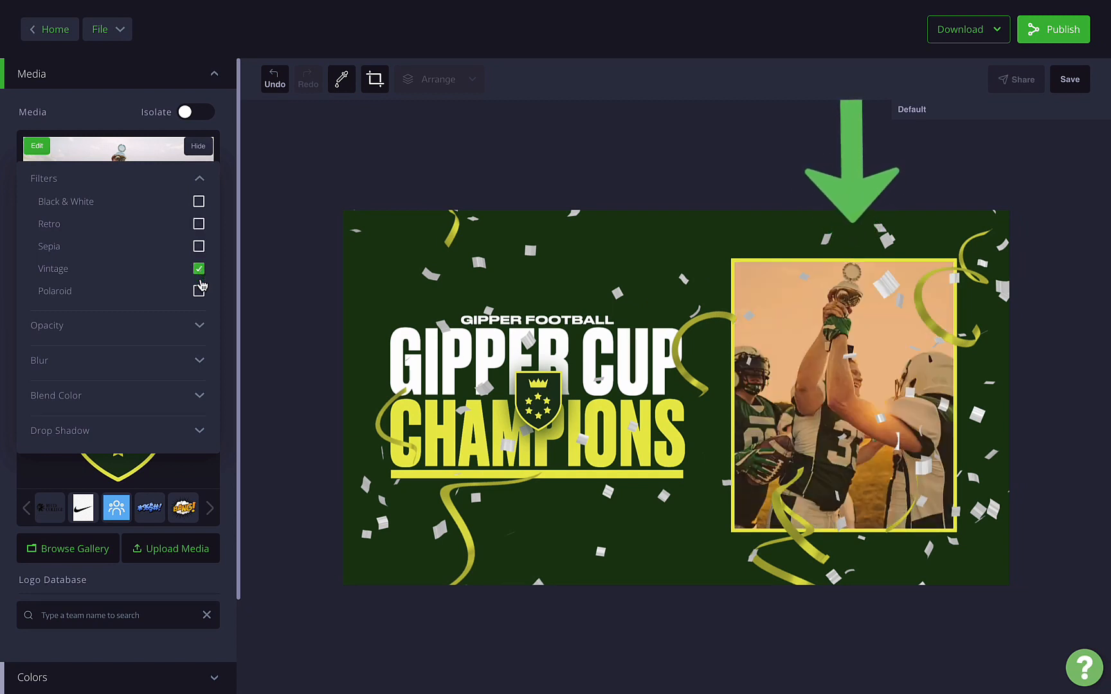
{"action": "left_click", "coordinate": [198, 291]}
{"action": "left_click", "coordinate": [199, 202]}
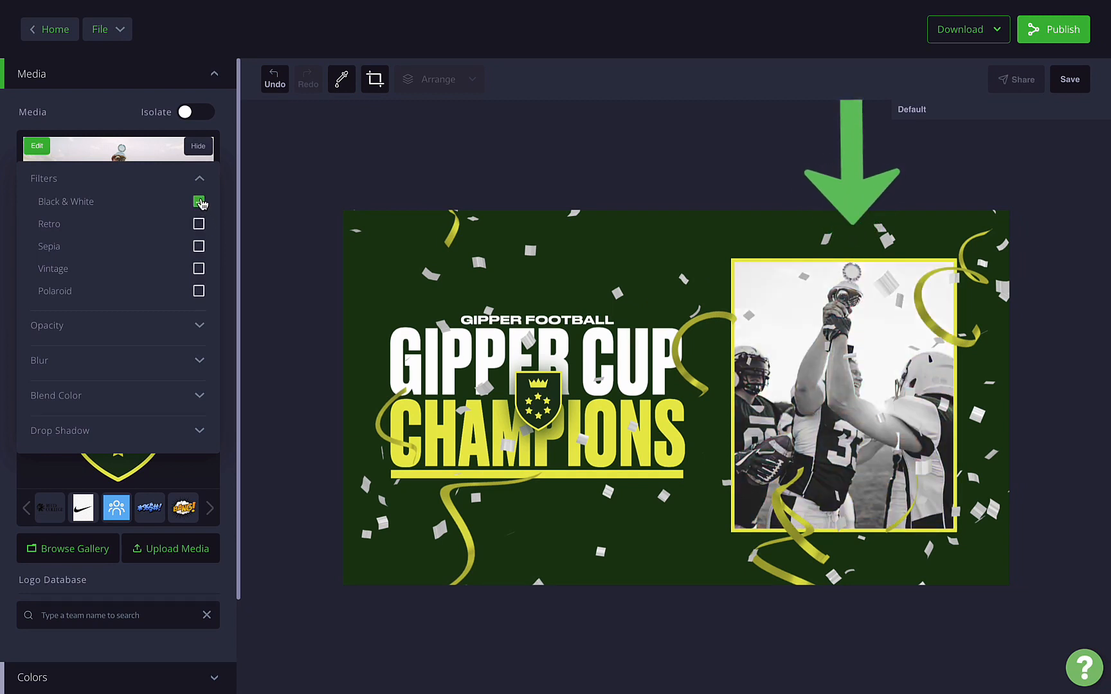
{"action": "left_click", "coordinate": [199, 202]}
Step: Try 85% opacity on the team photo and turn the opacity effect off again
{"action": "left_click", "coordinate": [201, 180]}
{"action": "left_click", "coordinate": [200, 214]}
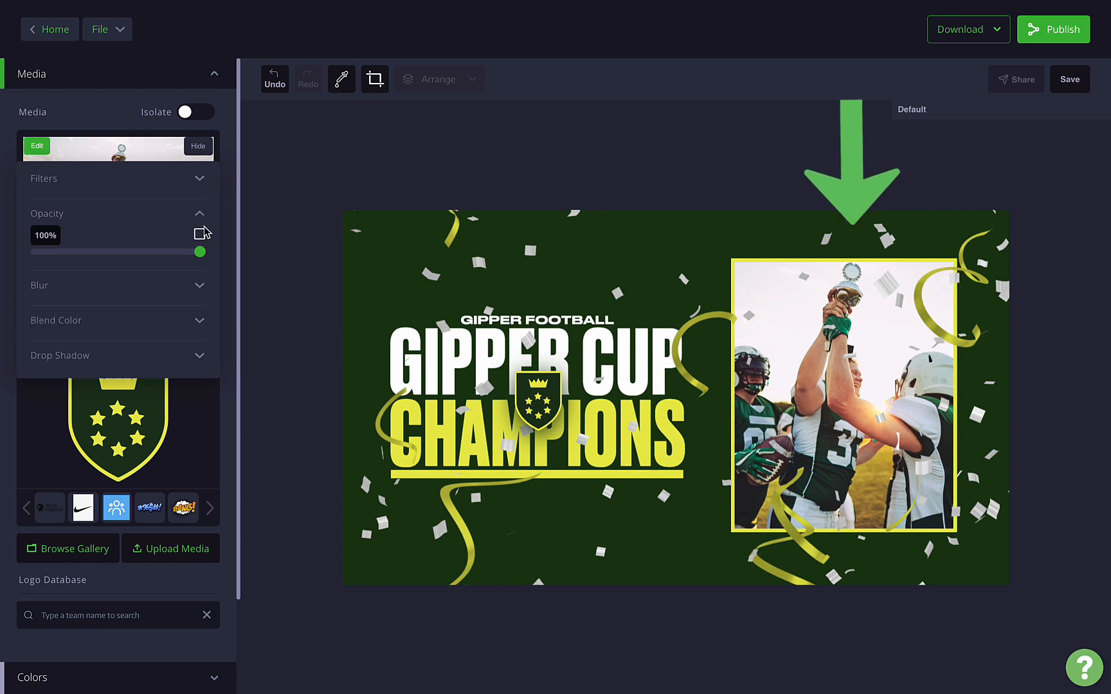
{"action": "left_click_drag", "start_coordinate": [200, 255], "coordinate": [175, 252]}
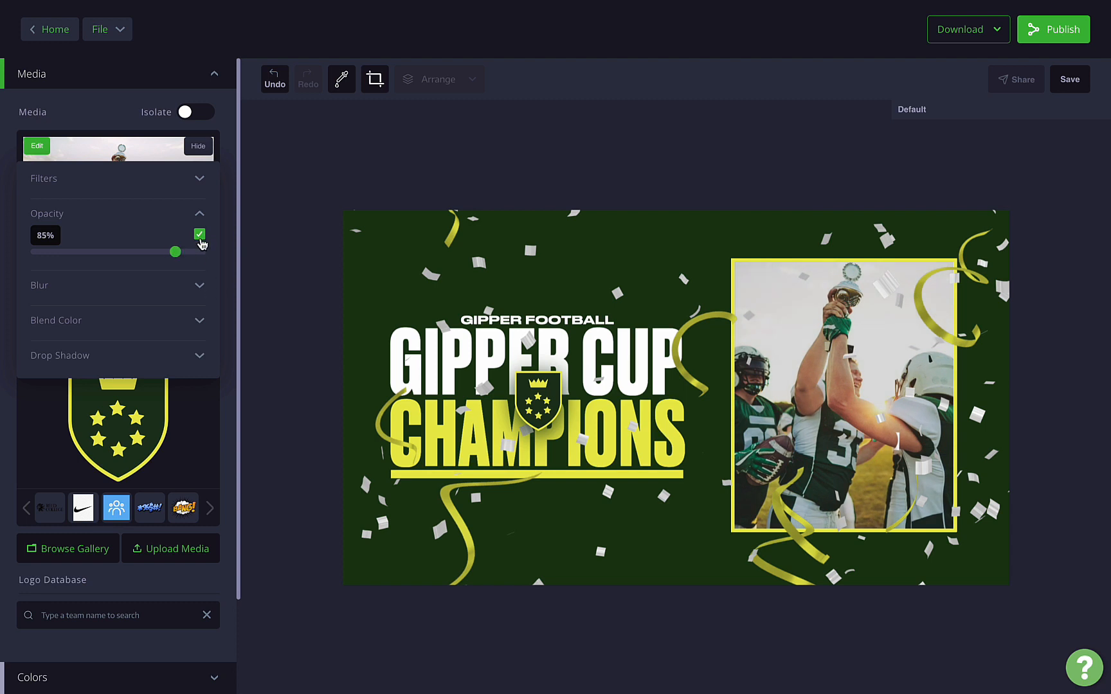
{"action": "left_click", "coordinate": [199, 235]}
{"action": "left_click", "coordinate": [200, 217]}
Step: Try a 2% blur on the team photo
{"action": "left_click", "coordinate": [200, 252]}
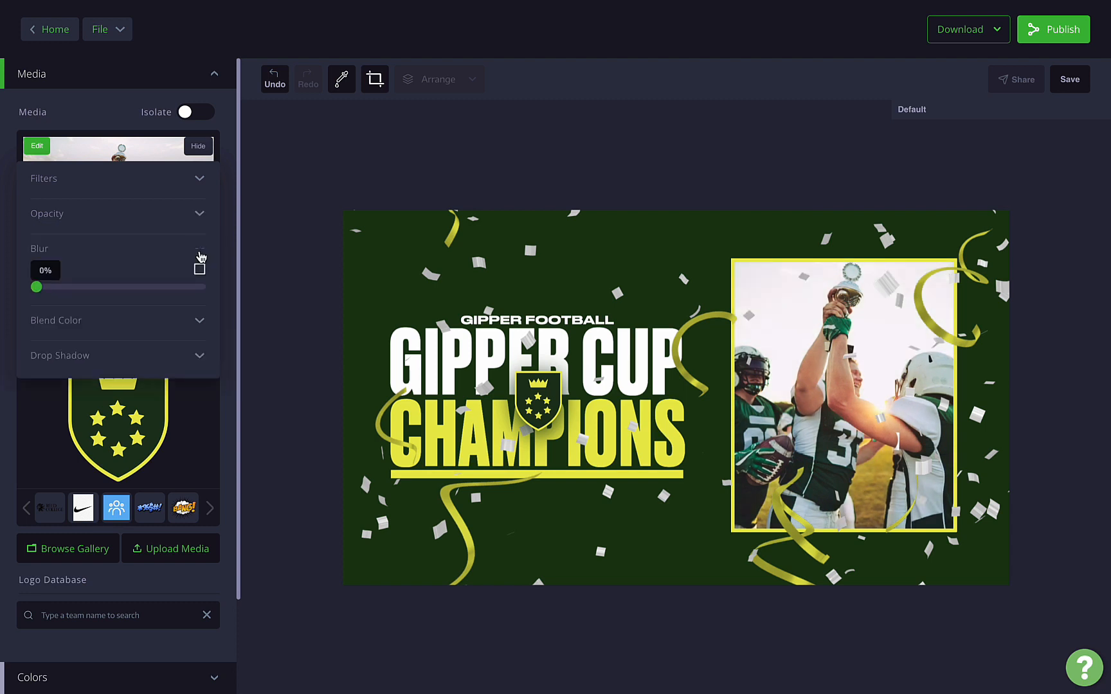
{"action": "mouse_move", "coordinate": [43, 291]}
{"action": "left_mouse_down"}
{"action": "mouse_move", "coordinate": [97, 292]}
{"action": "mouse_move", "coordinate": [40, 289]}
{"action": "left_mouse_up"}
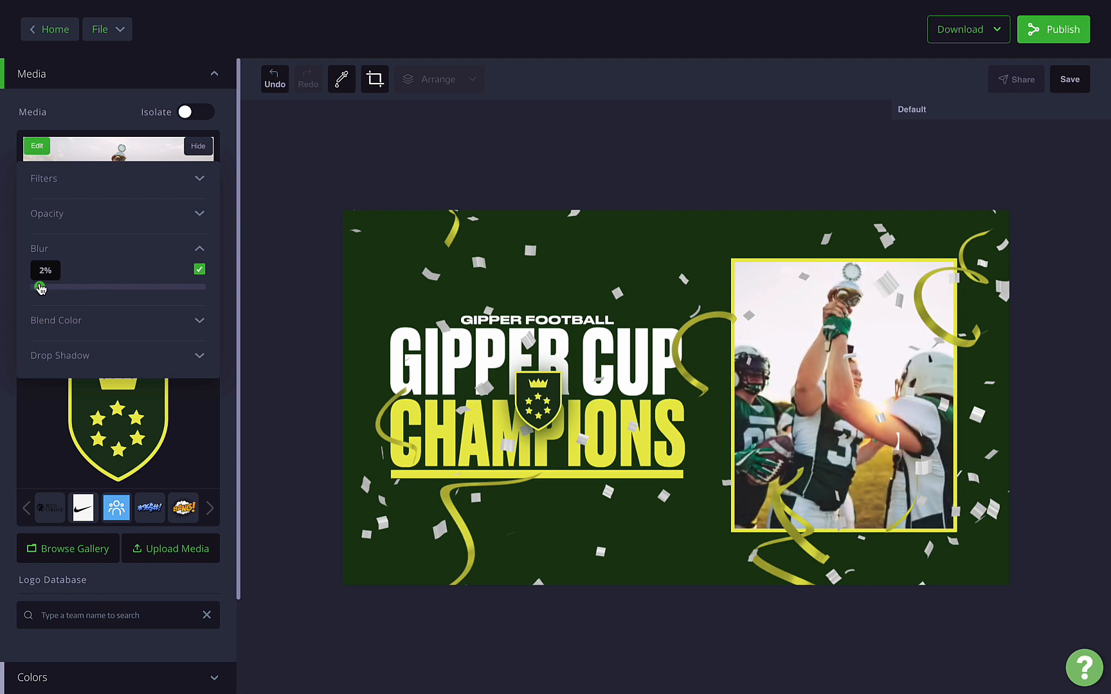
{"action": "left_click", "coordinate": [201, 250]}
Step: Sample the graphic's dark green background with the eyedropper and copy its hex code
{"action": "left_click", "coordinate": [199, 285]}
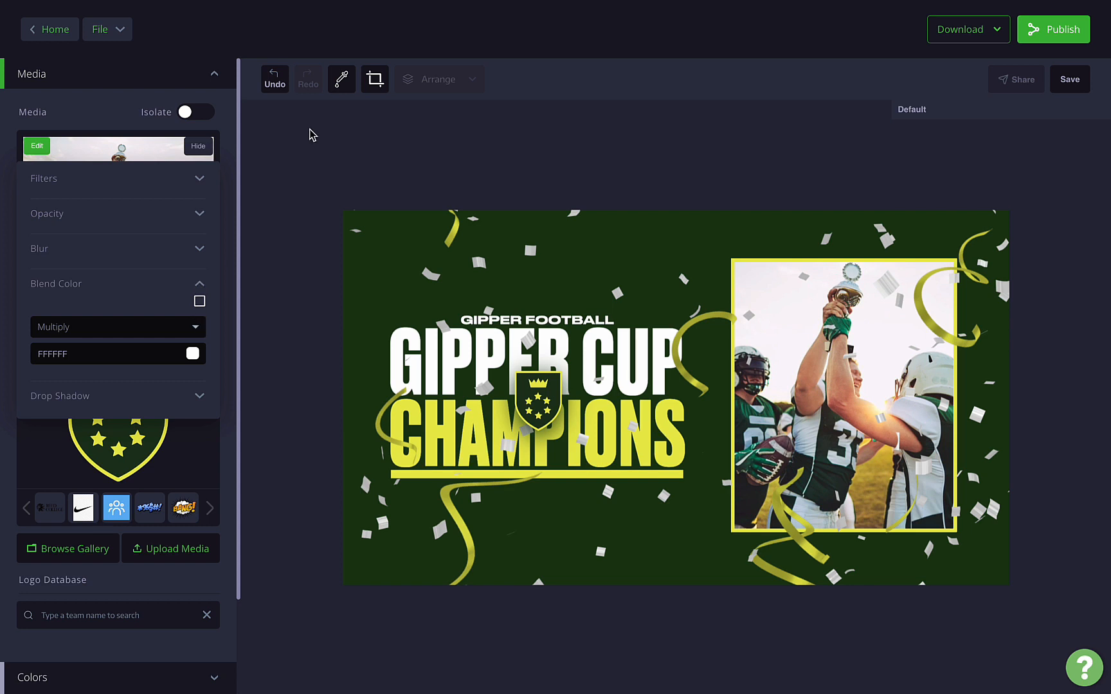
{"action": "left_click", "coordinate": [343, 78]}
{"action": "left_click", "coordinate": [378, 269]}
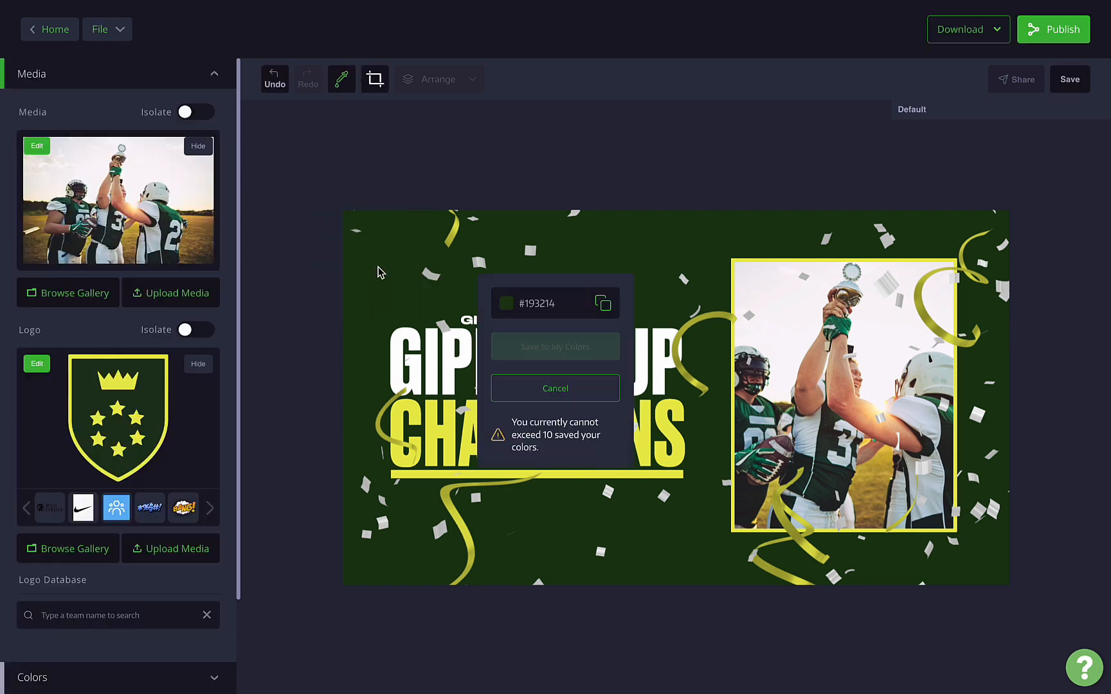
{"action": "left_click", "coordinate": [601, 305]}
{"action": "left_click", "coordinate": [557, 390]}
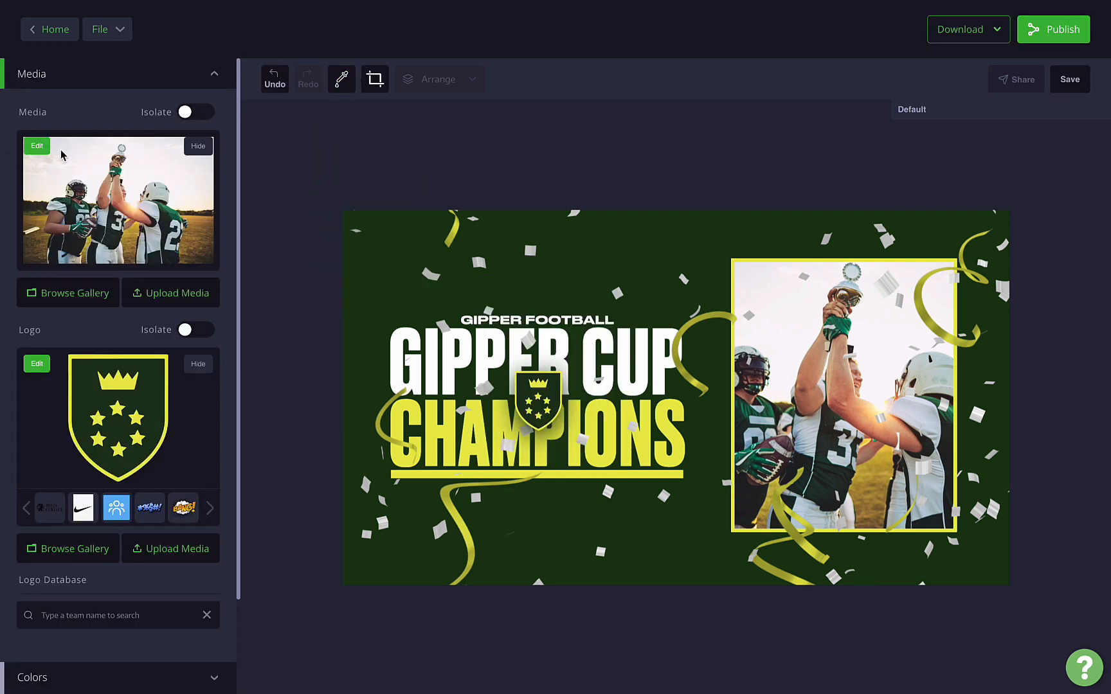
Step: Set the team photo's blend color to #193214
{"action": "left_click", "coordinate": [37, 145]}
{"action": "left_click", "coordinate": [105, 285]}
{"action": "left_click", "coordinate": [193, 355]}
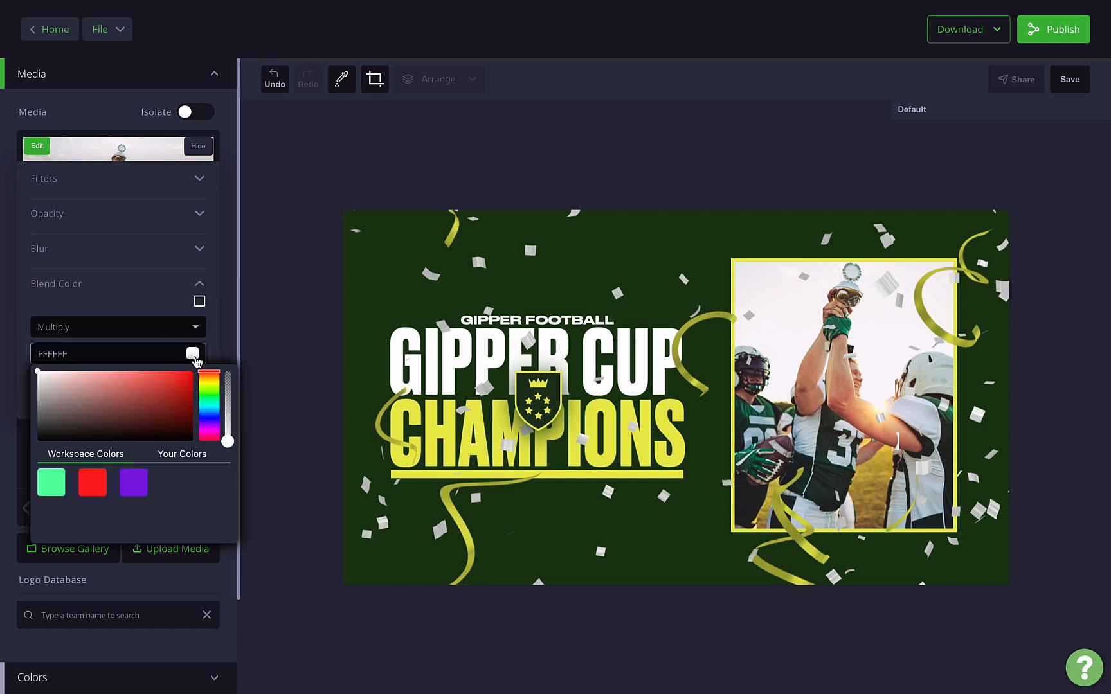
{"action": "left_click", "coordinate": [94, 357]}
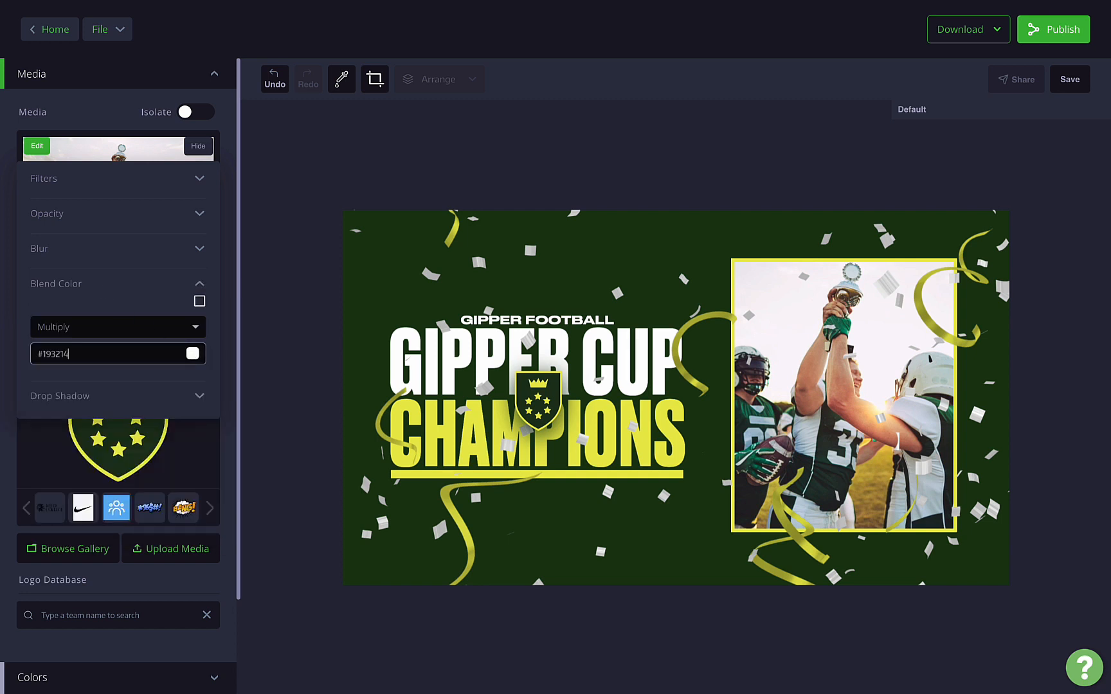
{"action": "key", "text": "Return"}
Step: Try the Add, Diff, Subtract, Screen, Lighten, Darken, Overlay, Exclusion and Tint blend modes on the team photo
{"action": "left_click", "coordinate": [191, 327]}
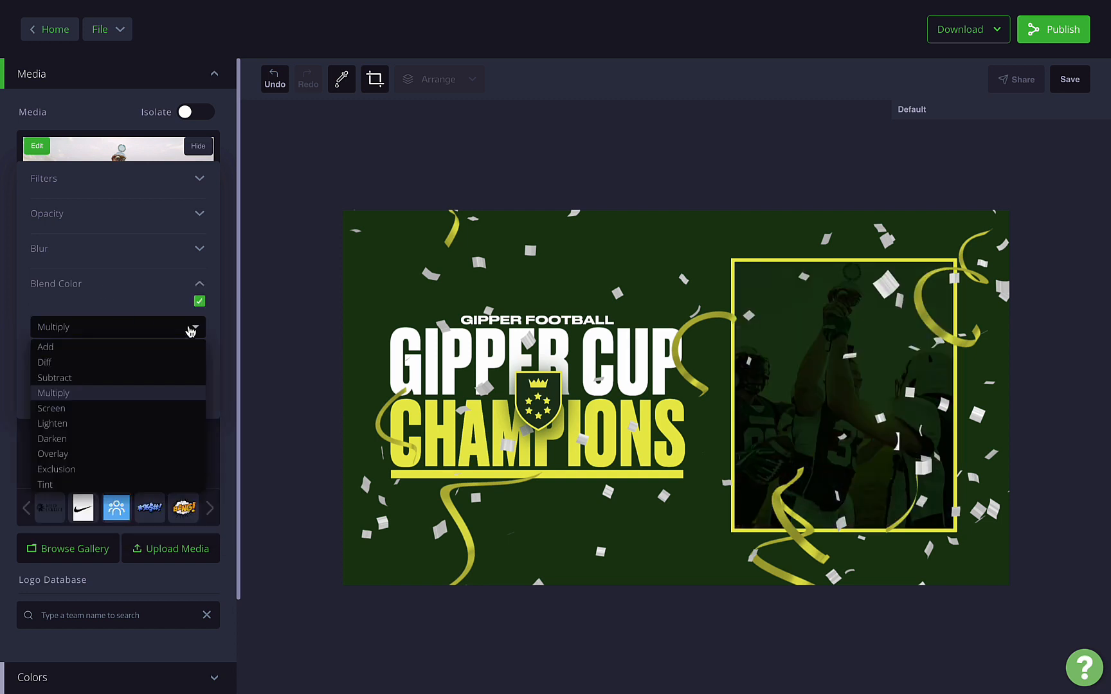
{"action": "left_click", "coordinate": [84, 347]}
{"action": "left_click", "coordinate": [71, 329]}
{"action": "left_click", "coordinate": [67, 362]}
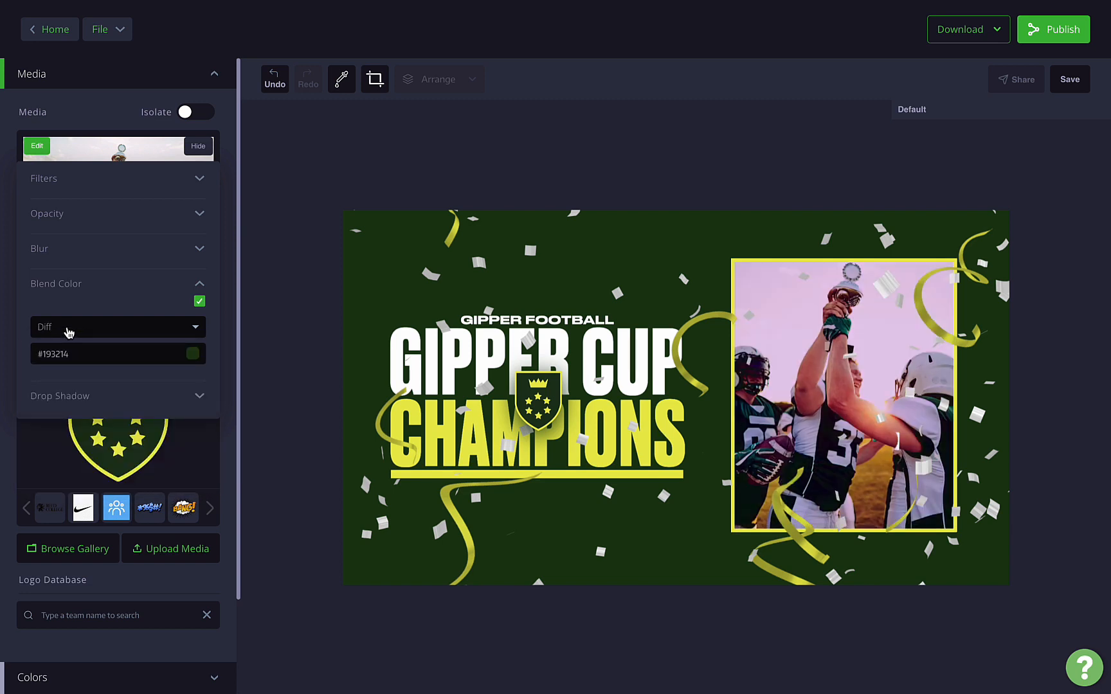
{"action": "left_click", "coordinate": [67, 327]}
{"action": "left_click", "coordinate": [70, 378]}
{"action": "left_click", "coordinate": [82, 332]}
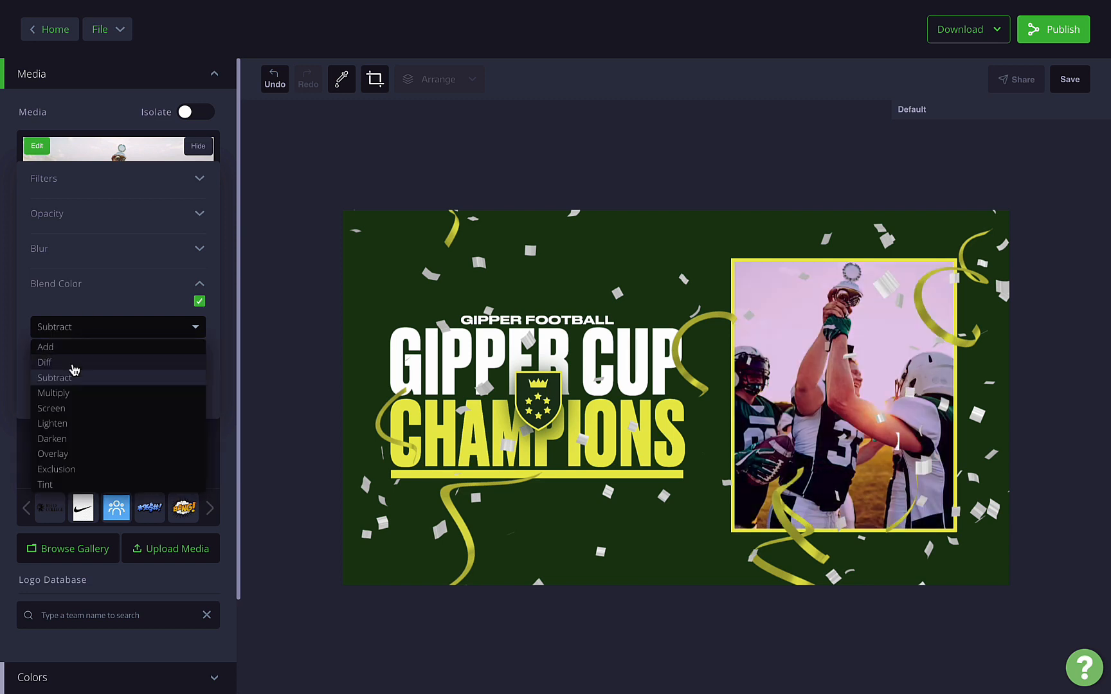
{"action": "left_click", "coordinate": [64, 412]}
{"action": "left_click", "coordinate": [71, 335]}
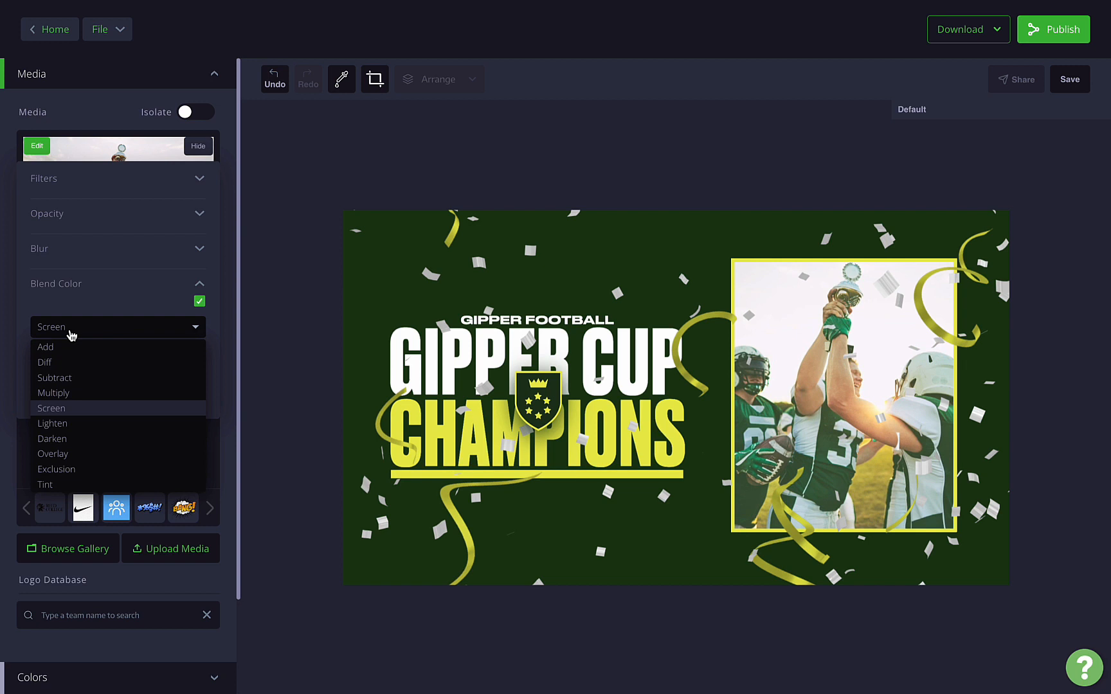
{"action": "left_click", "coordinate": [53, 424]}
{"action": "left_click", "coordinate": [82, 331]}
{"action": "left_click", "coordinate": [64, 439]}
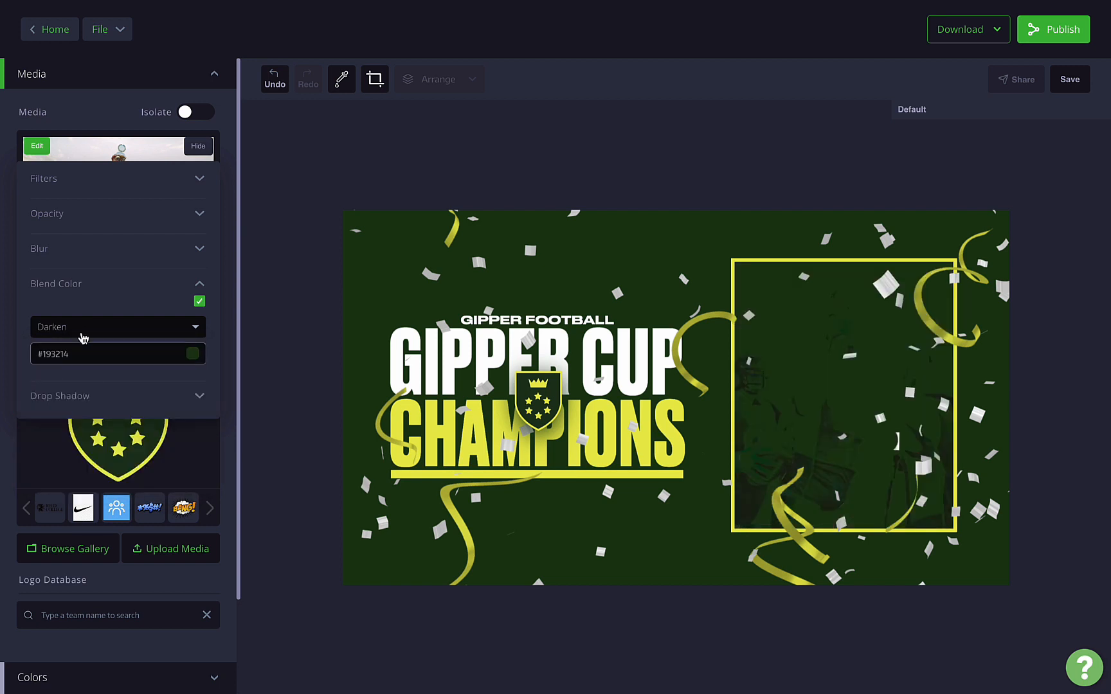
{"action": "left_click", "coordinate": [79, 331]}
{"action": "left_click", "coordinate": [65, 454]}
{"action": "left_click", "coordinate": [81, 329]}
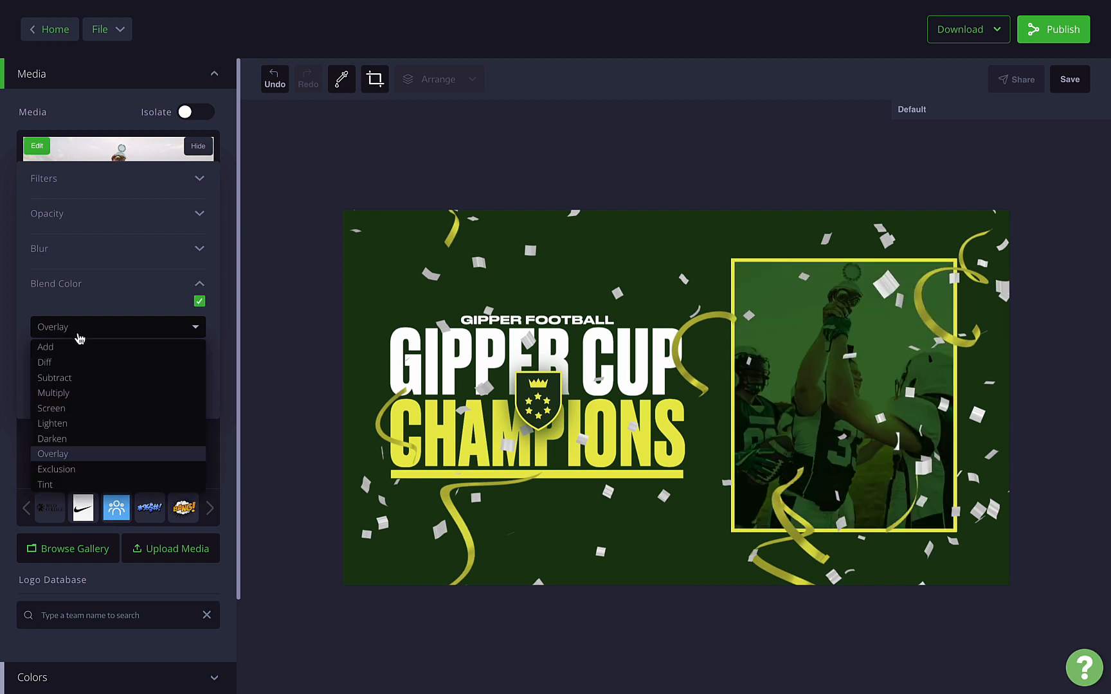
{"action": "left_click", "coordinate": [64, 469]}
{"action": "left_click", "coordinate": [91, 331]}
{"action": "left_click", "coordinate": [64, 483]}
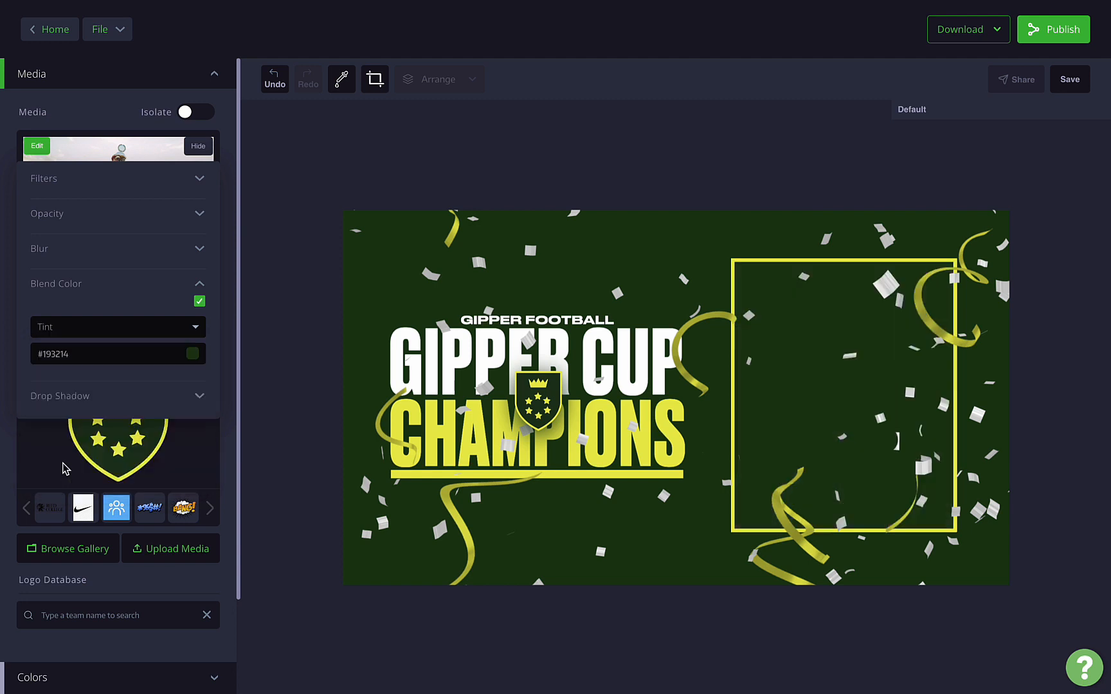
Step: Set the team photo's color blend mode to Screen
{"action": "left_click", "coordinate": [94, 329]}
{"action": "left_click", "coordinate": [75, 412]}
{"action": "left_click", "coordinate": [201, 285]}
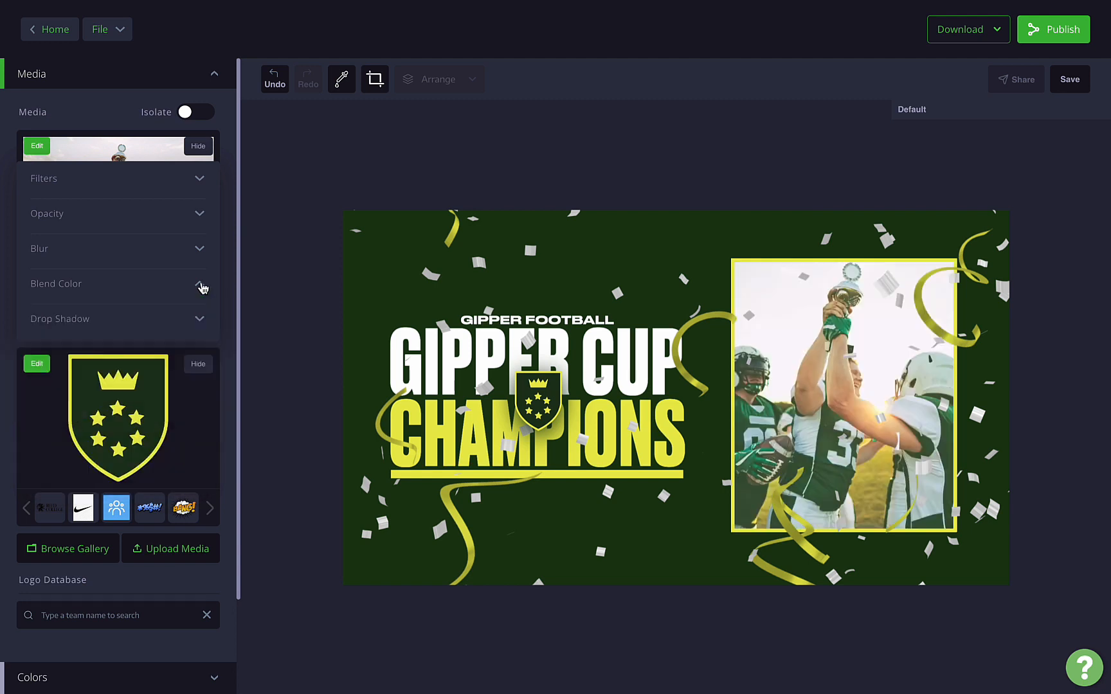
Step: Compare several drop shadow directions on the team photo and apply the centered drop shadow
{"action": "left_click", "coordinate": [200, 320]}
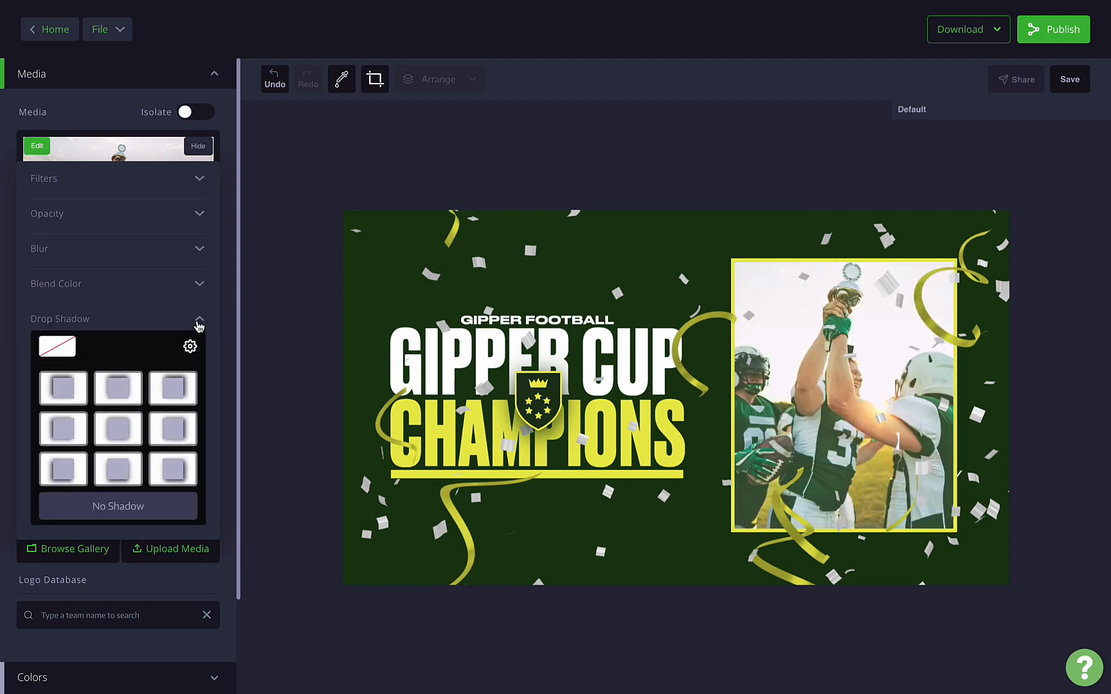
{"action": "left_click", "coordinate": [121, 428]}
{"action": "left_click", "coordinate": [173, 429]}
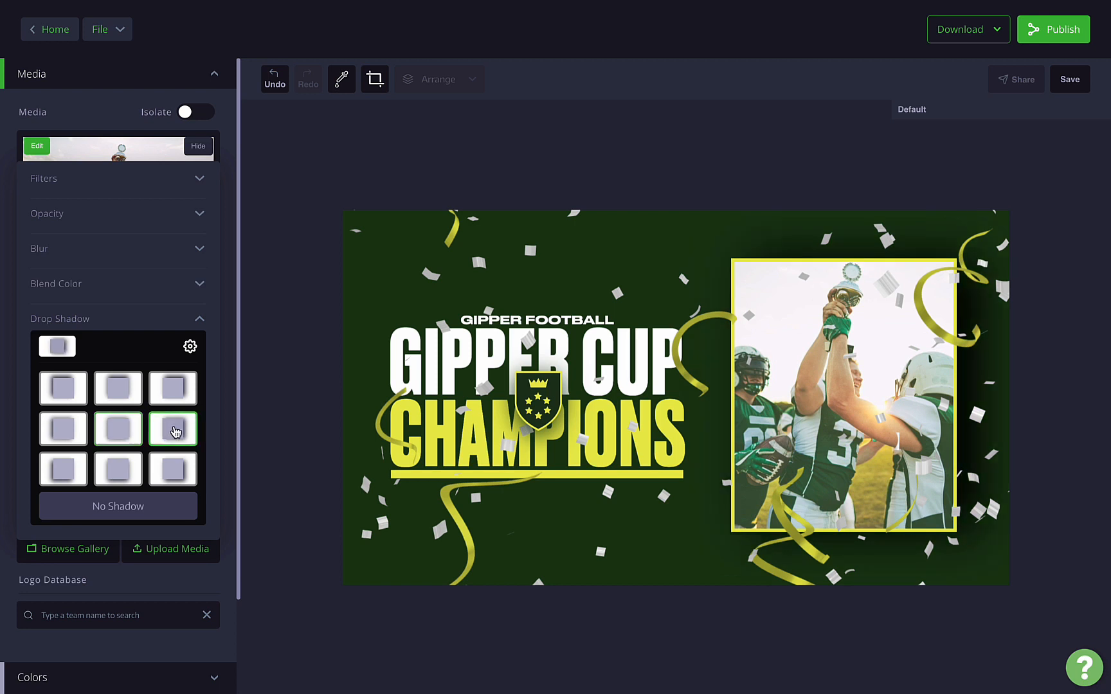
{"action": "left_click", "coordinate": [181, 473]}
{"action": "left_click", "coordinate": [115, 470]}
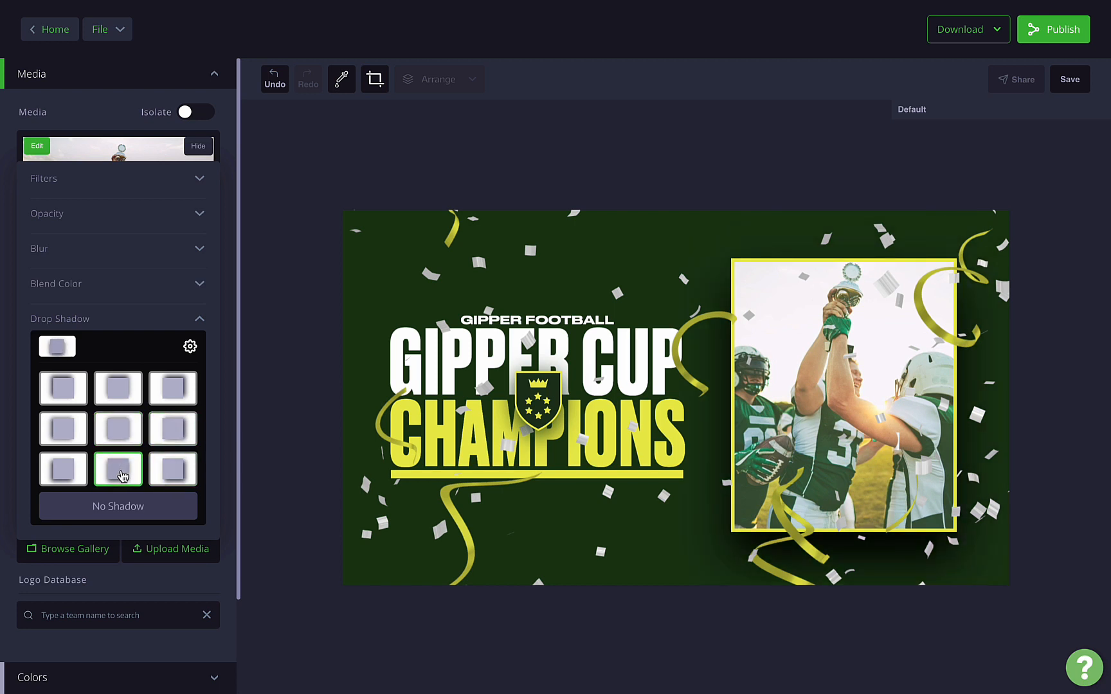
{"action": "left_click", "coordinate": [118, 428]}
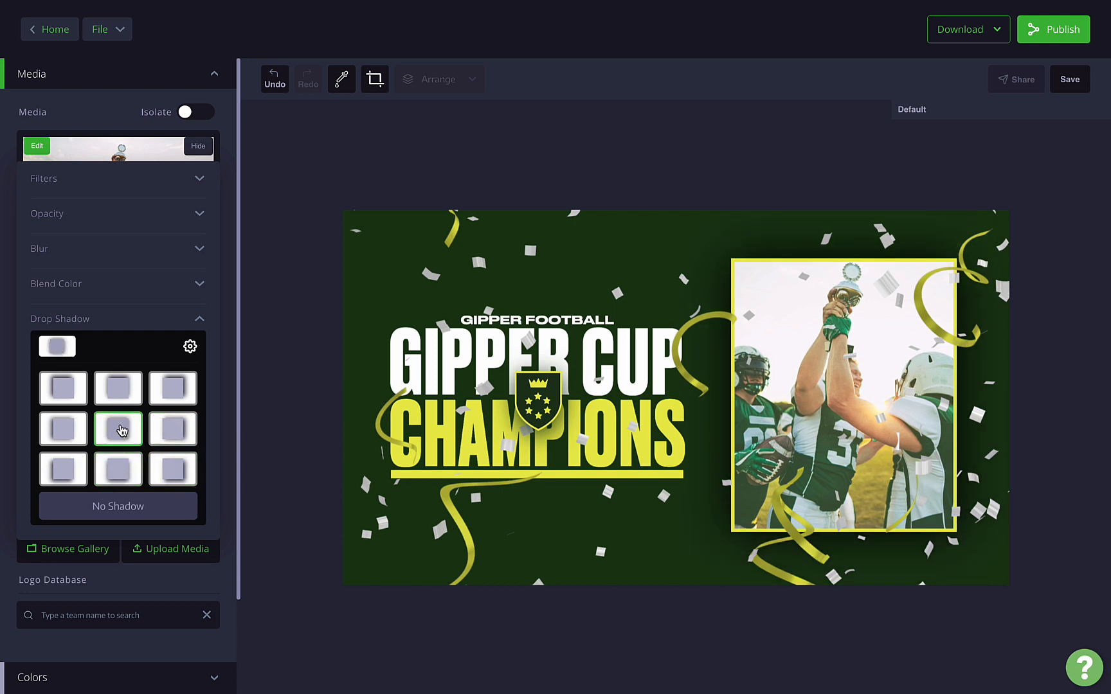
Step: Set the blur of the team photo's drop shadow to 10 and close the photo's editing options
{"action": "left_click", "coordinate": [189, 347]}
{"action": "type", "text": "10"}
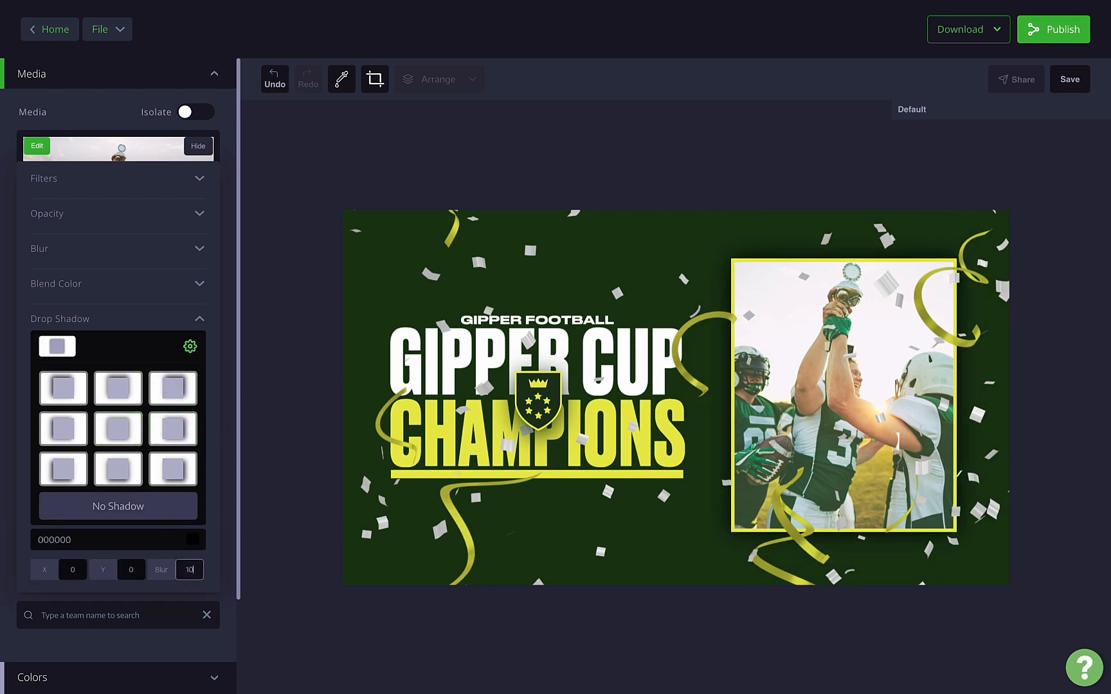
{"action": "left_click", "coordinate": [200, 320]}
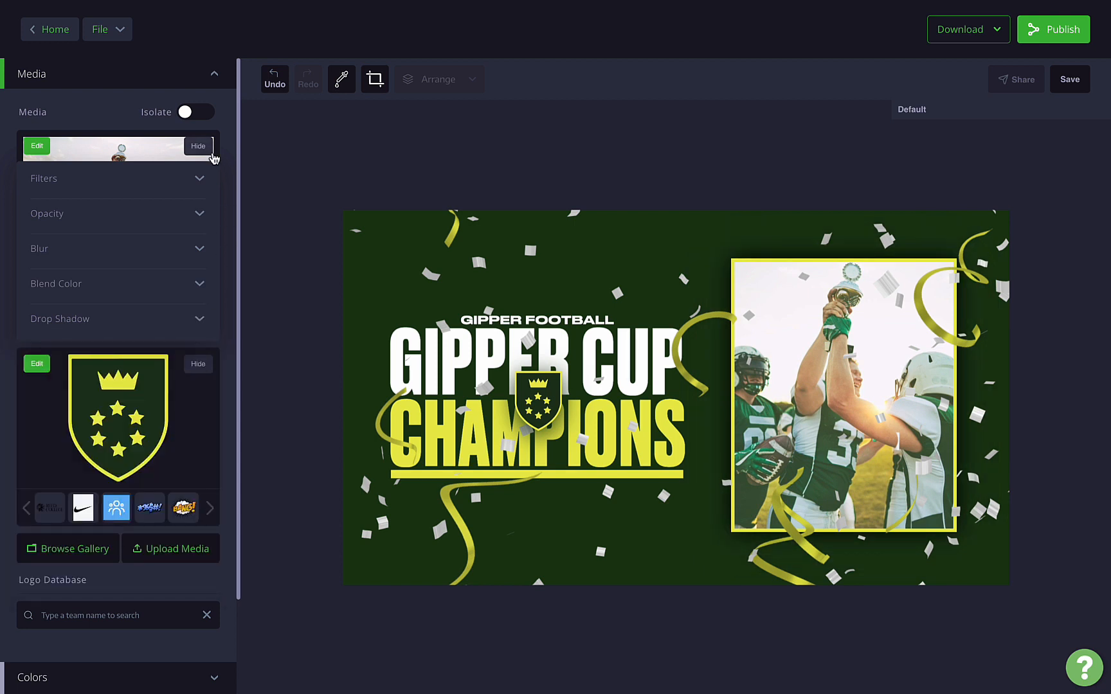
{"action": "left_click", "coordinate": [230, 144]}
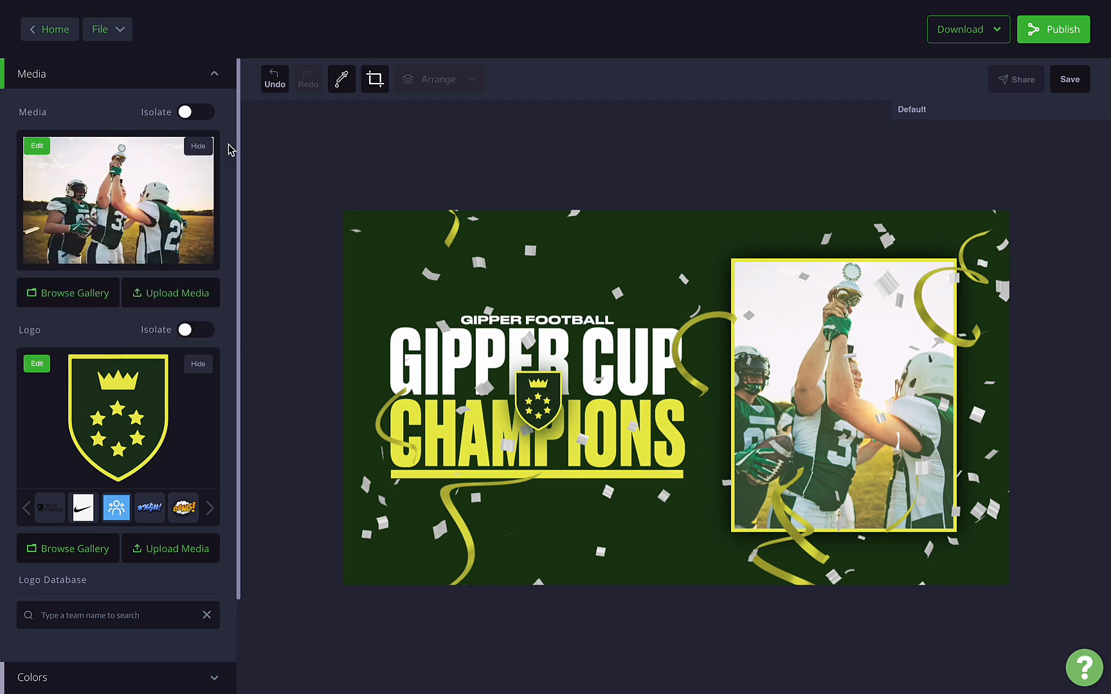
Step: Lower the crest logo's opacity to 84% and try its blur effect, returning the blur to its minimum
{"action": "scroll", "coordinate": [64, 360], "scroll_direction": "down", "scroll_amount": 1}
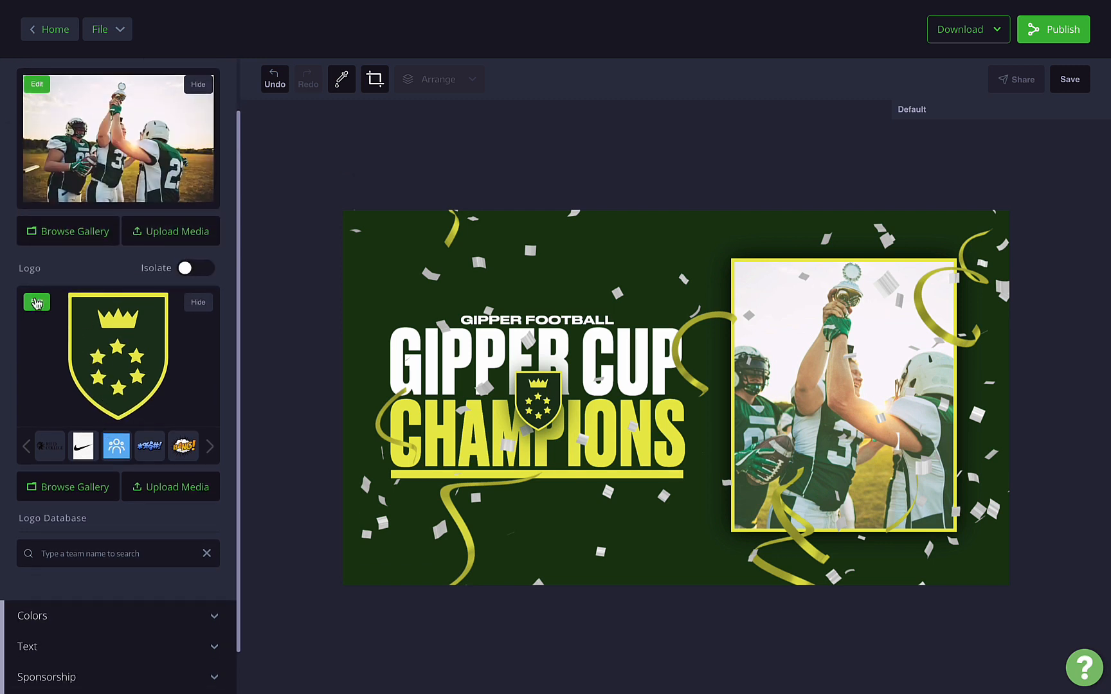
{"action": "left_click", "coordinate": [37, 303]}
{"action": "left_click", "coordinate": [57, 335]}
{"action": "left_click", "coordinate": [72, 339]}
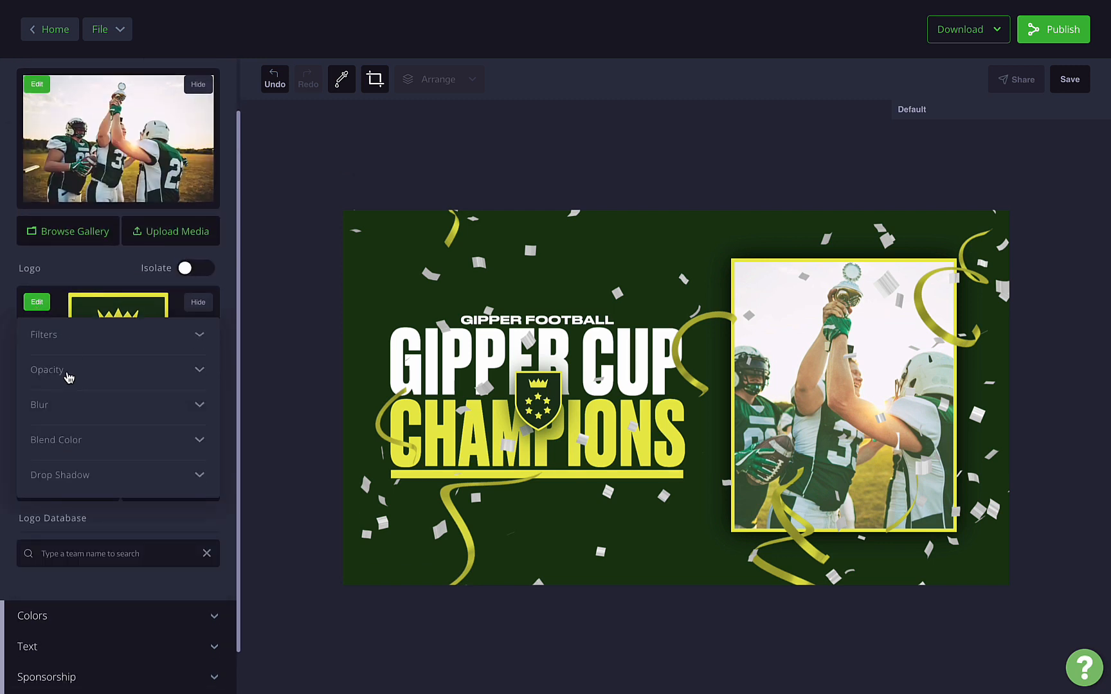
{"action": "left_click", "coordinate": [67, 372]}
{"action": "mouse_move", "coordinate": [193, 409]}
{"action": "left_mouse_down"}
{"action": "mouse_move", "coordinate": [149, 412]}
{"action": "mouse_move", "coordinate": [174, 417]}
{"action": "left_mouse_up"}
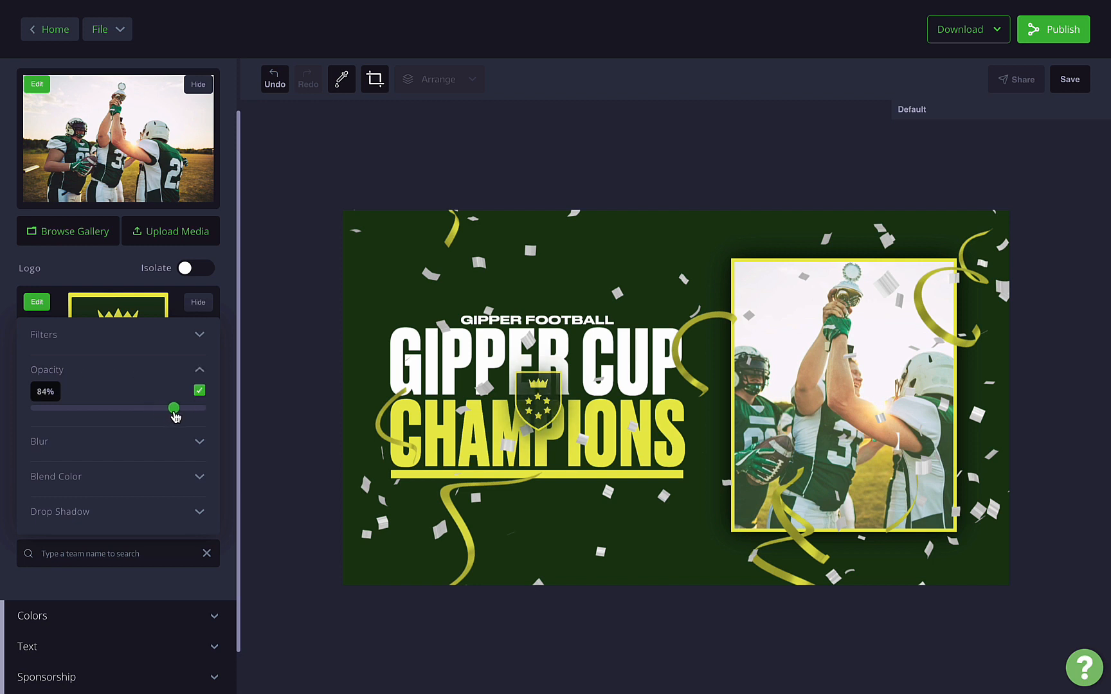
{"action": "left_click", "coordinate": [203, 450]}
{"action": "mouse_move", "coordinate": [36, 443]}
{"action": "left_mouse_down"}
{"action": "mouse_move", "coordinate": [84, 442]}
{"action": "mouse_move", "coordinate": [19, 441]}
{"action": "left_mouse_up"}
{"action": "left_click", "coordinate": [199, 406]}
Step: Apply the centered drop shadow to the crest logo and close its editing options
{"action": "left_click", "coordinate": [200, 479]}
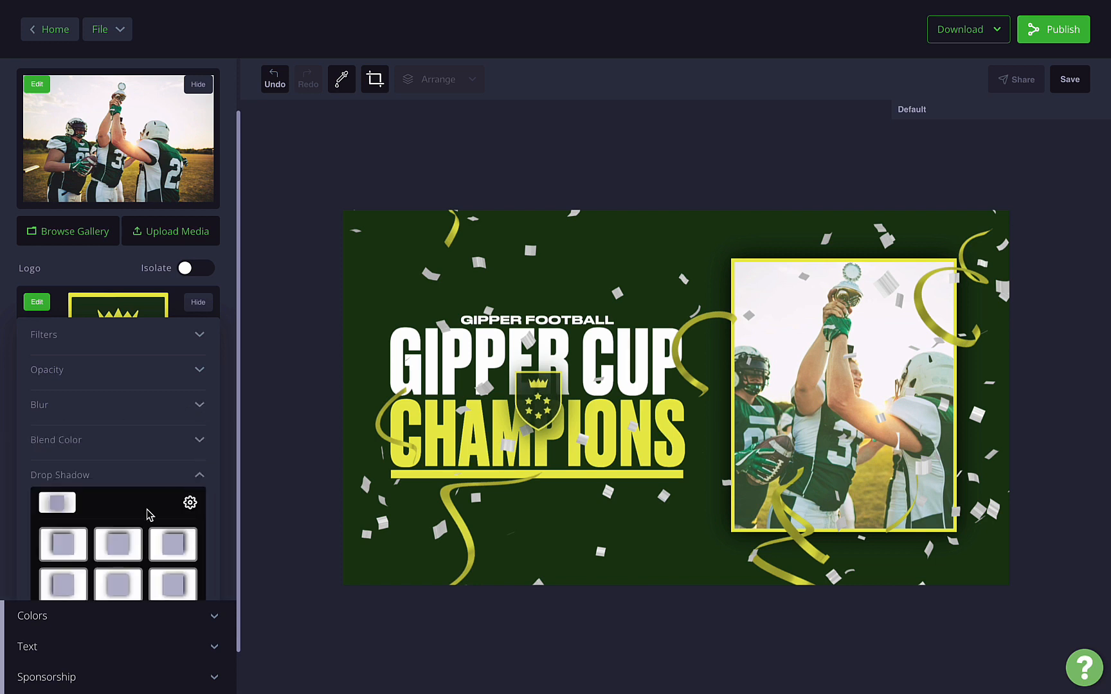
{"action": "scroll", "coordinate": [148, 514], "scroll_direction": "down", "scroll_amount": 2}
{"action": "left_click", "coordinate": [119, 492]}
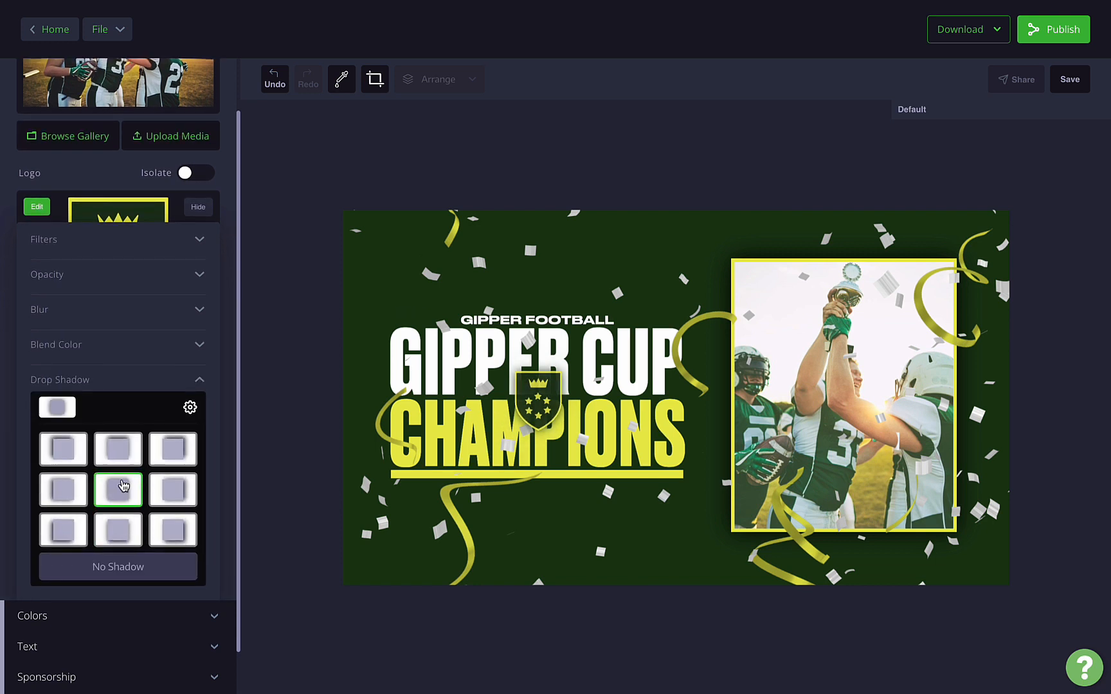
{"action": "left_click", "coordinate": [200, 382]}
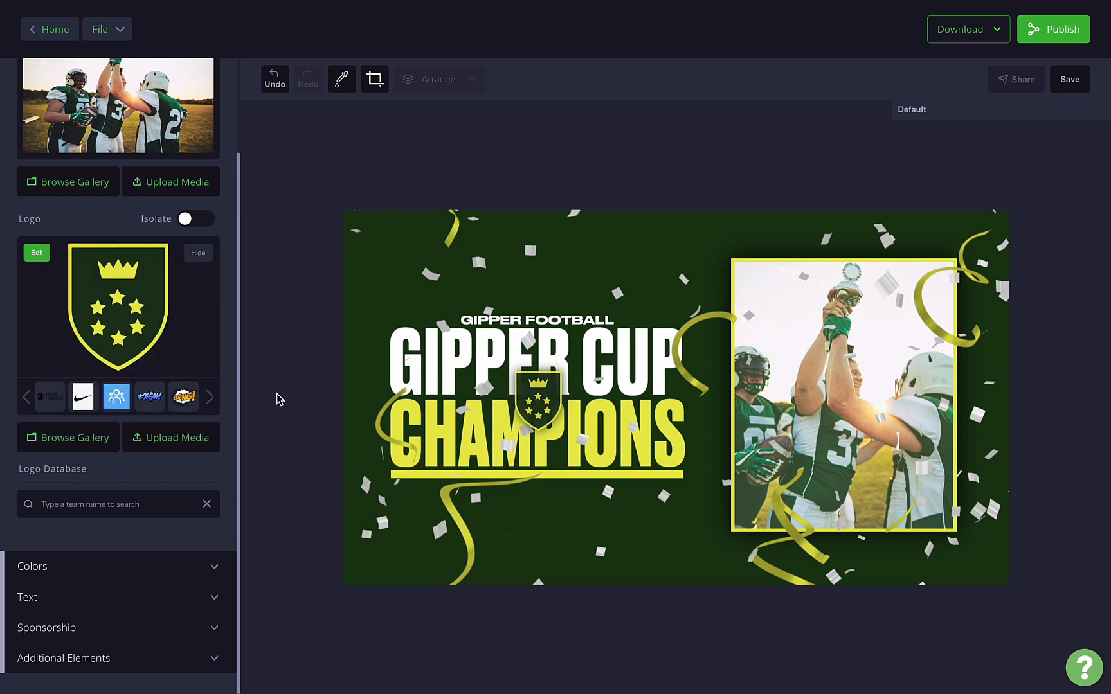
Step: Enlarge the crest logo over the title text and move it down to align with the photo's upper edge
{"action": "left_click", "coordinate": [540, 397]}
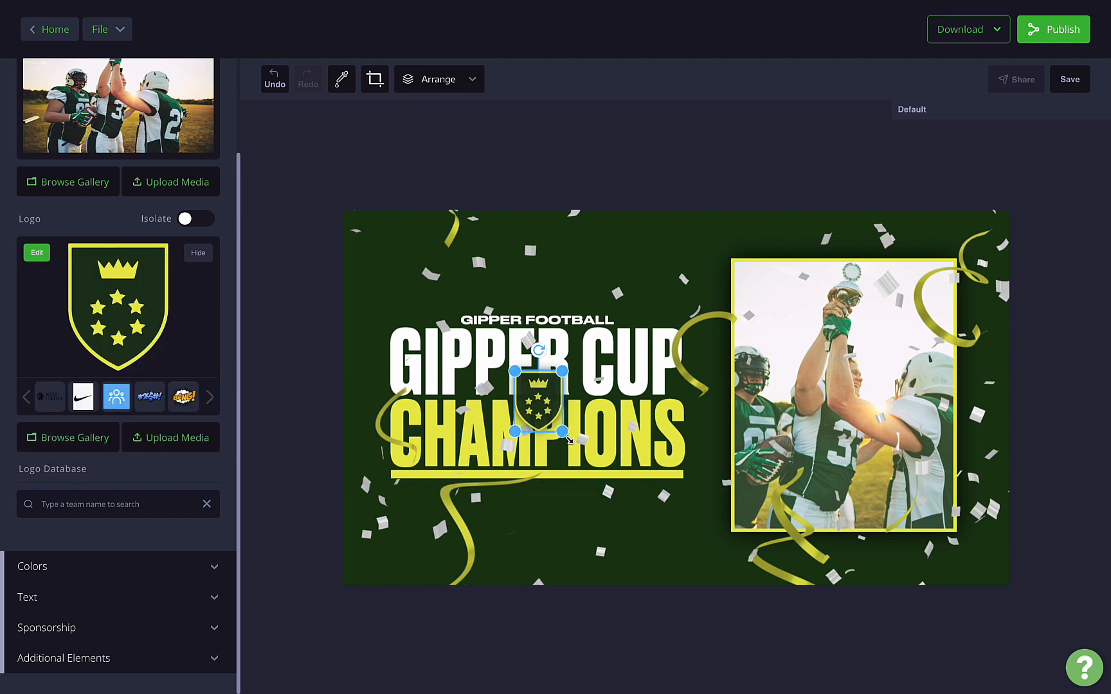
{"action": "left_click_drag", "start_coordinate": [568, 440], "coordinate": [645, 534]}
{"action": "left_click_drag", "start_coordinate": [515, 373], "coordinate": [378, 280]}
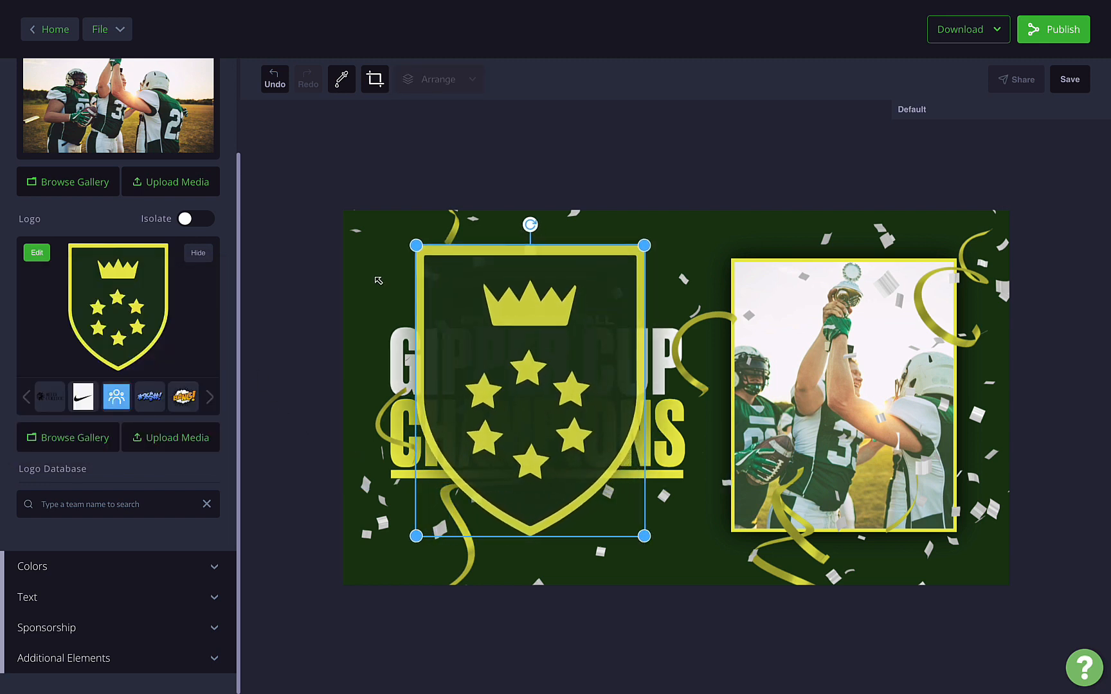
{"action": "left_click_drag", "start_coordinate": [518, 322], "coordinate": [517, 334]}
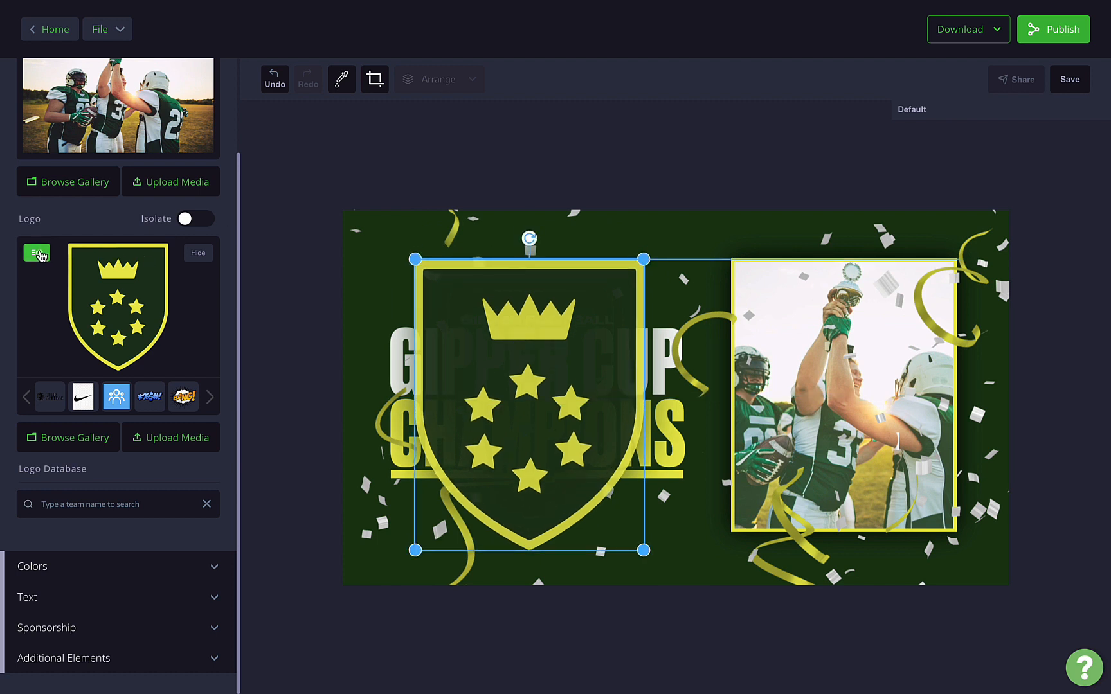
Step: Greatly reduce the opacity of the enlarged crest logo
{"action": "left_click", "coordinate": [38, 253]}
{"action": "left_click", "coordinate": [97, 329]}
{"action": "left_click_drag", "start_coordinate": [178, 365], "coordinate": [63, 364]}
{"action": "left_click", "coordinate": [293, 296]}
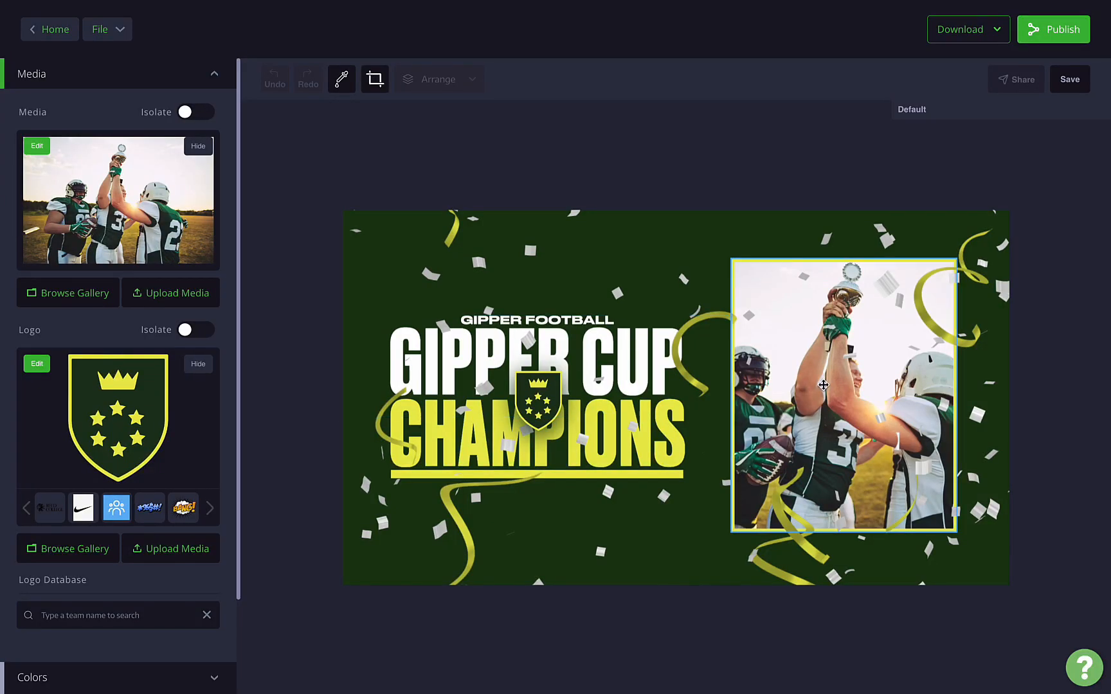
Step: Try resizing the football team photo from its upper-left corner and hide it from the graphic
{"action": "left_click", "coordinate": [731, 260]}
{"action": "left_click_drag", "start_coordinate": [731, 259], "coordinate": [766, 290]}
{"action": "left_click", "coordinate": [199, 147]}
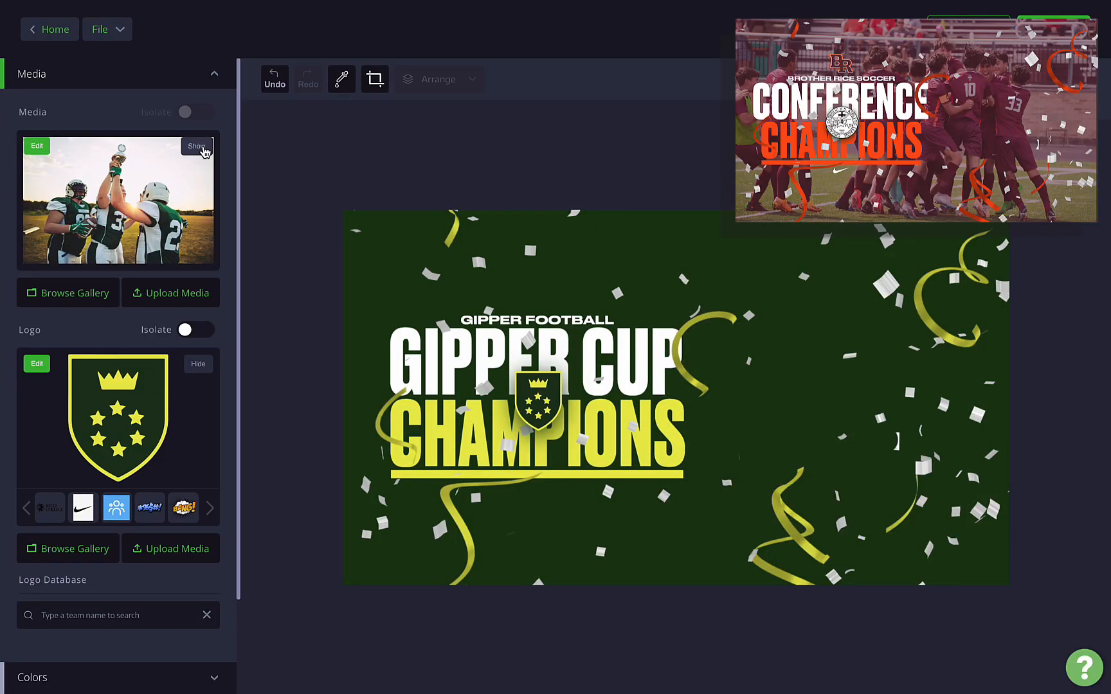
Step: Replace the crest logo with the red BR logo from the gallery
{"action": "scroll", "coordinate": [97, 442], "scroll_direction": "down", "scroll_amount": 3}
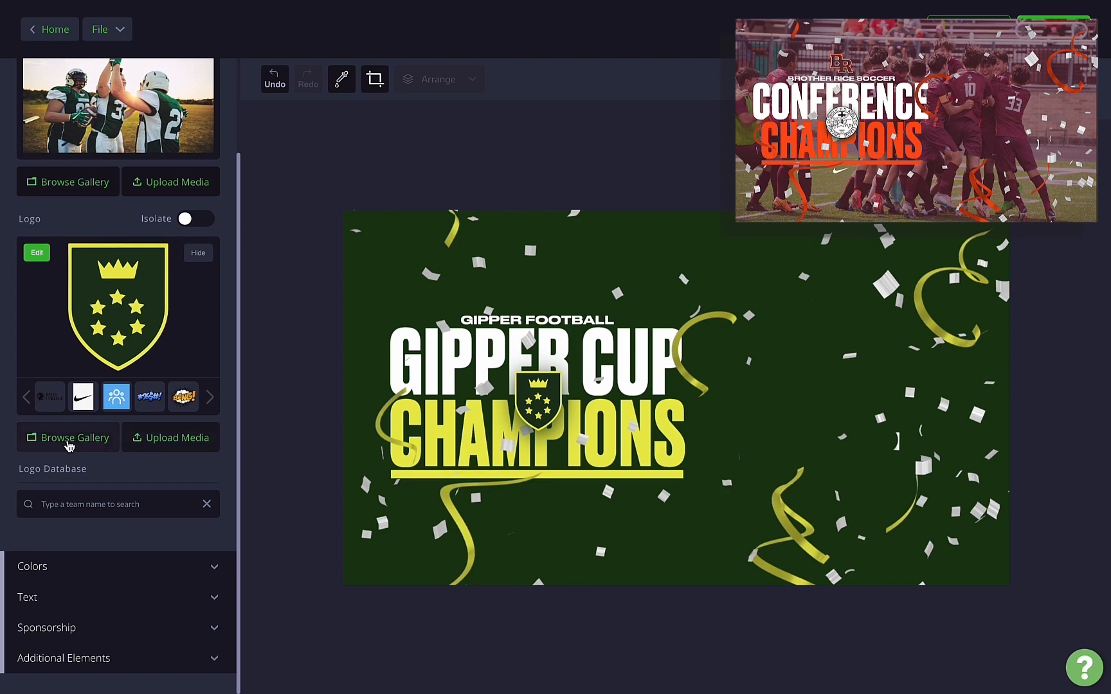
{"action": "left_click", "coordinate": [68, 446]}
{"action": "left_click", "coordinate": [453, 467]}
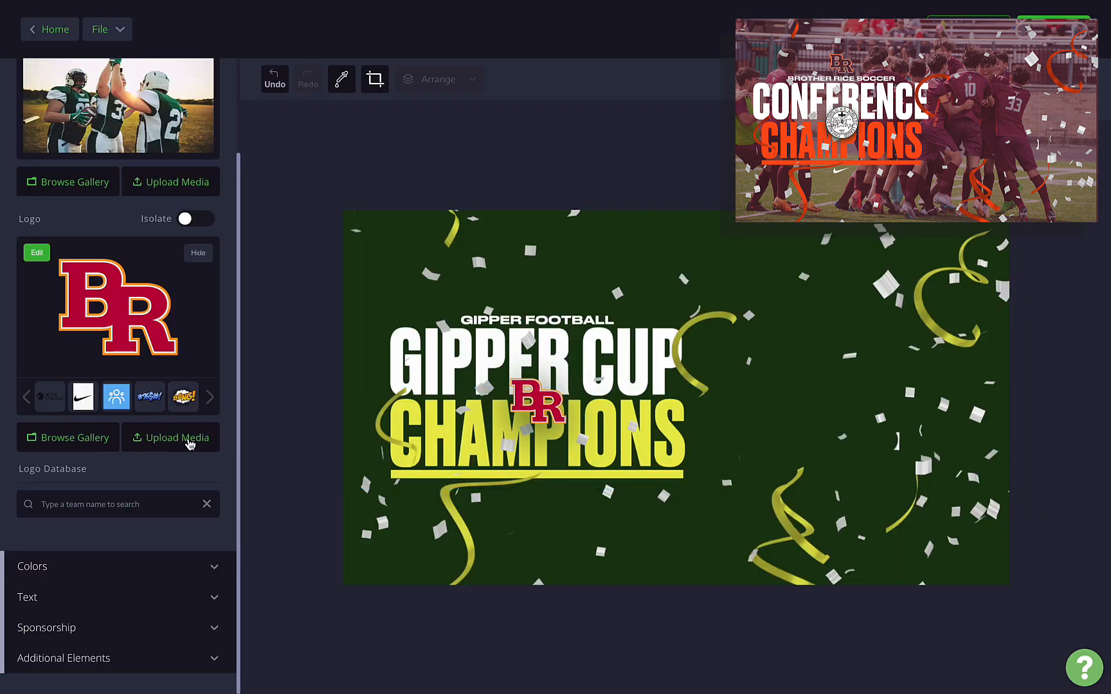
Step: Sample the orange outline of the BR logo and set the main color to #F79018
{"action": "left_click", "coordinate": [105, 572]}
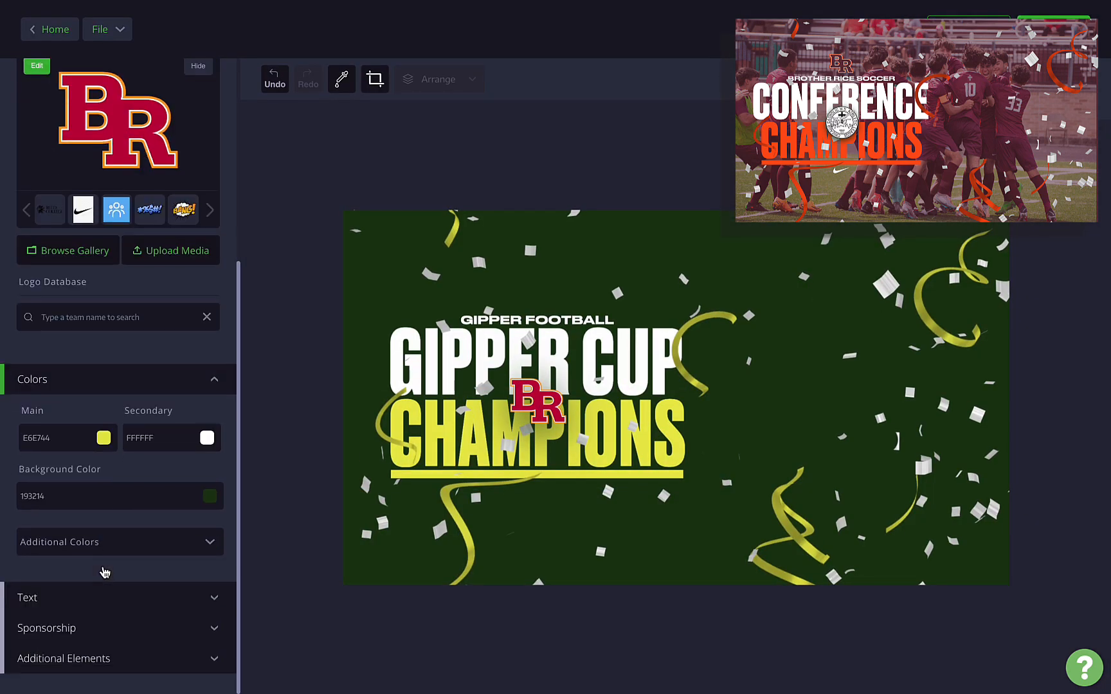
{"action": "left_click", "coordinate": [143, 496]}
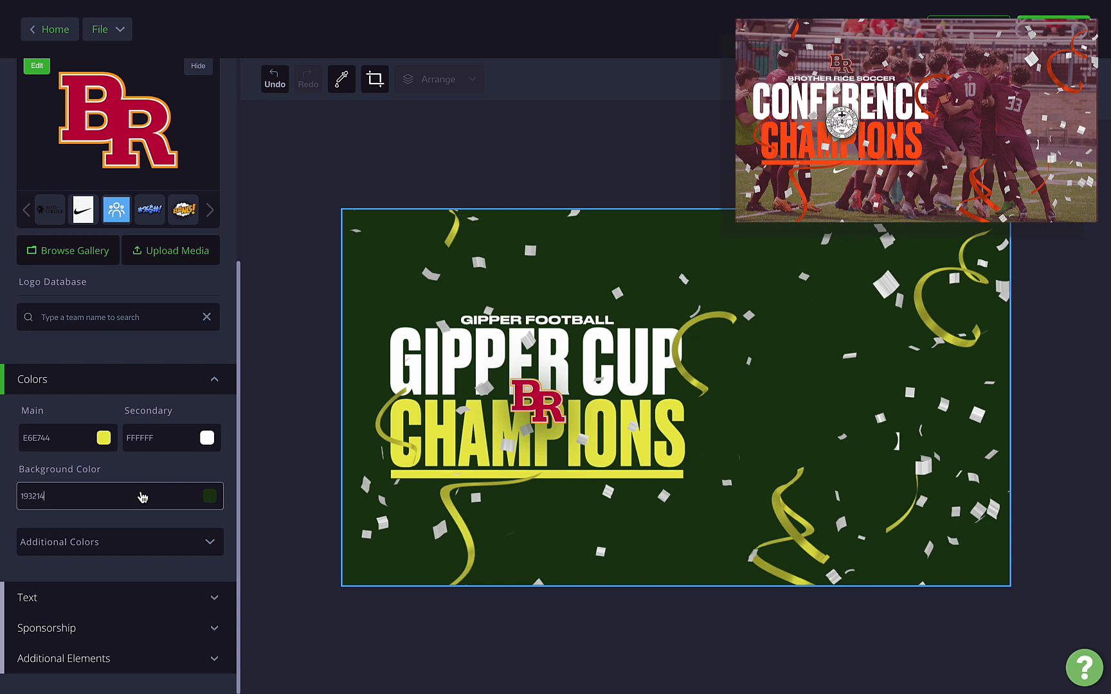
{"action": "left_click", "coordinate": [341, 79]}
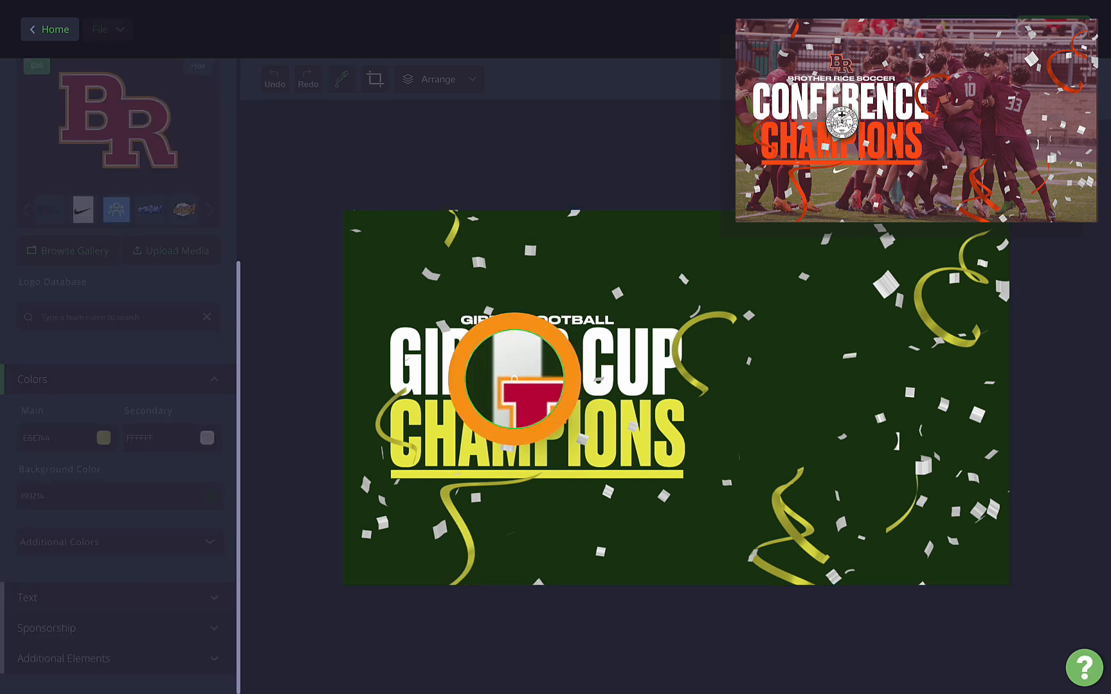
{"action": "left_click", "coordinate": [515, 379]}
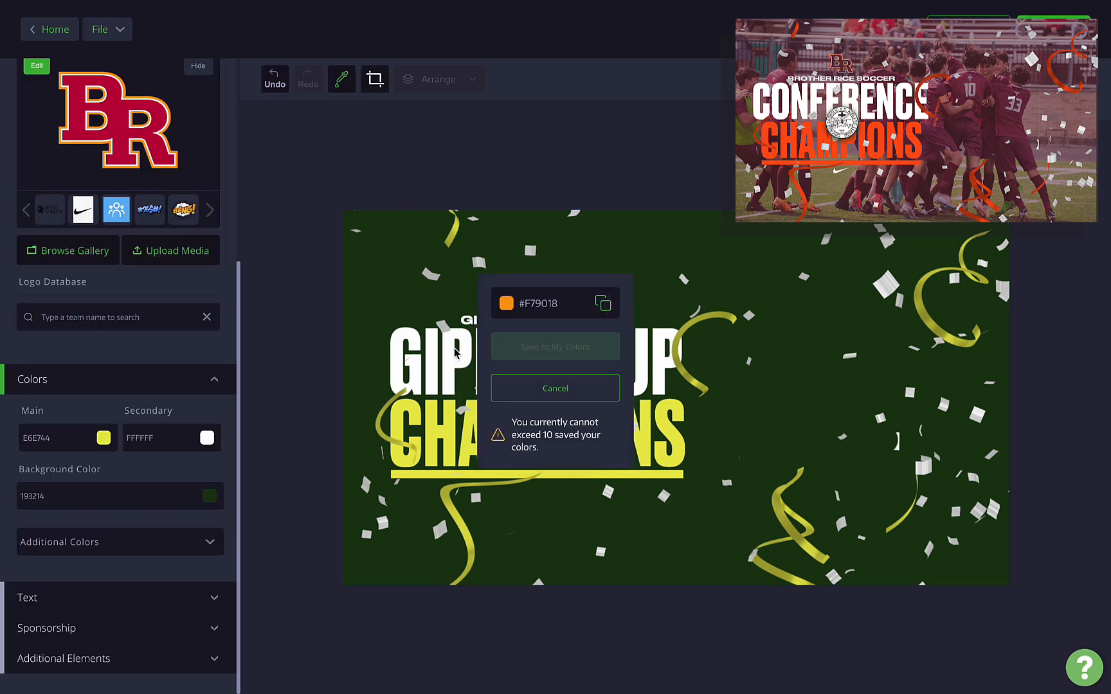
{"action": "left_click", "coordinate": [57, 439]}
{"action": "type", "text": "#F79018"}
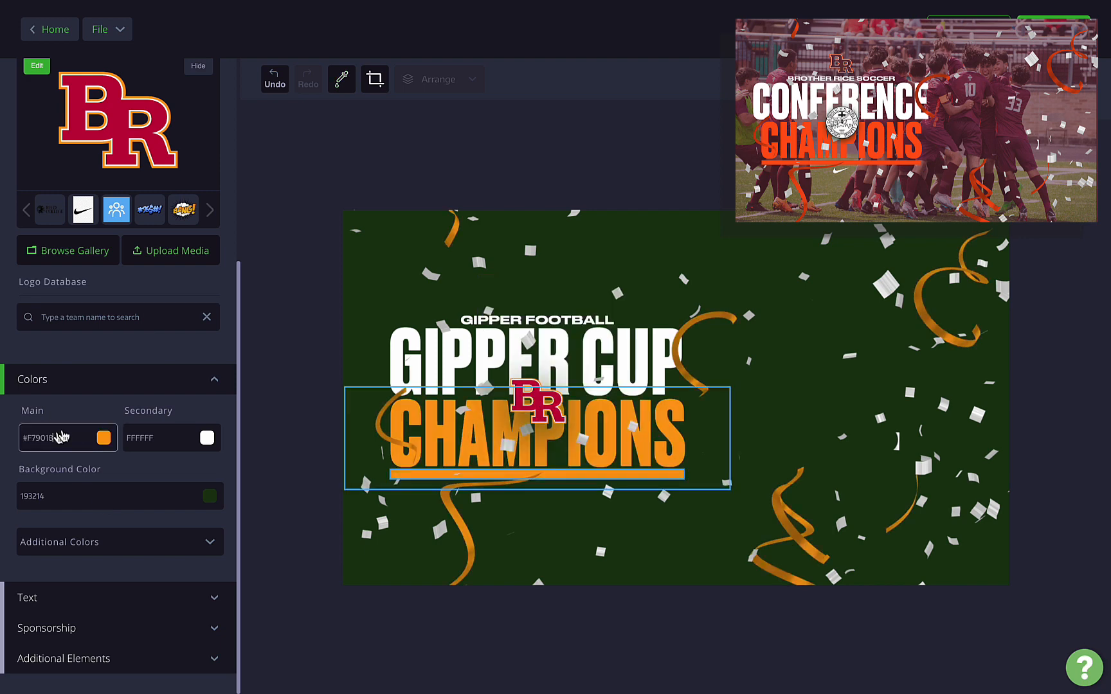
Step: Add a photo element and fill it with the soccer team celebration photo from the gallery
{"action": "left_click", "coordinate": [93, 667]}
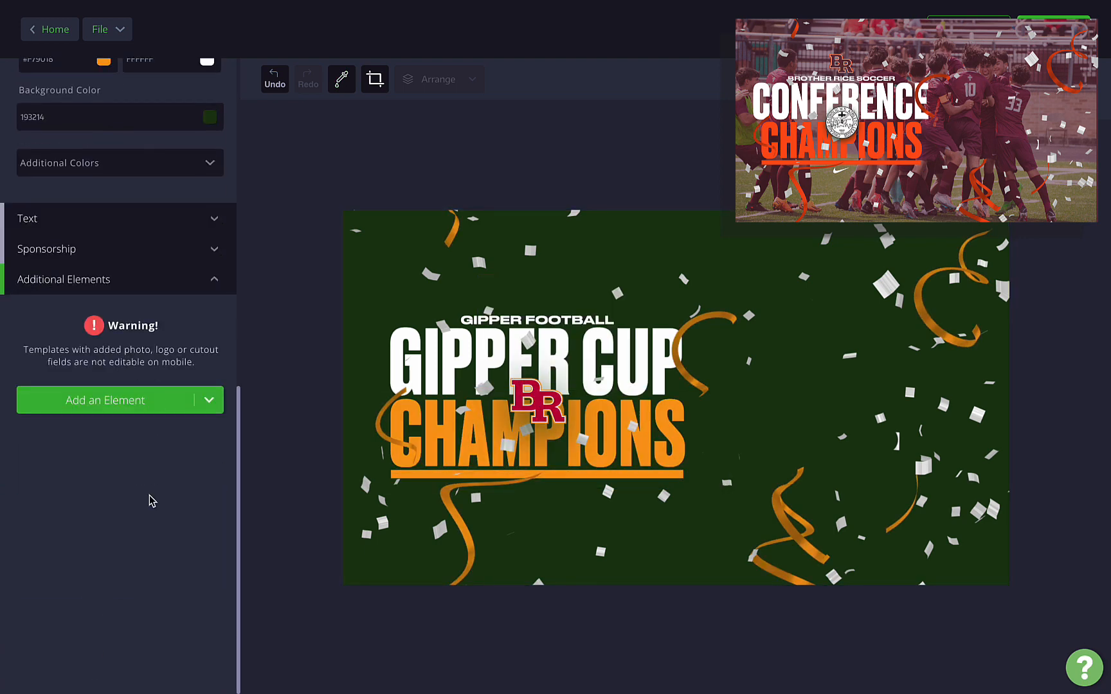
{"action": "left_click", "coordinate": [139, 400]}
{"action": "left_click", "coordinate": [40, 467]}
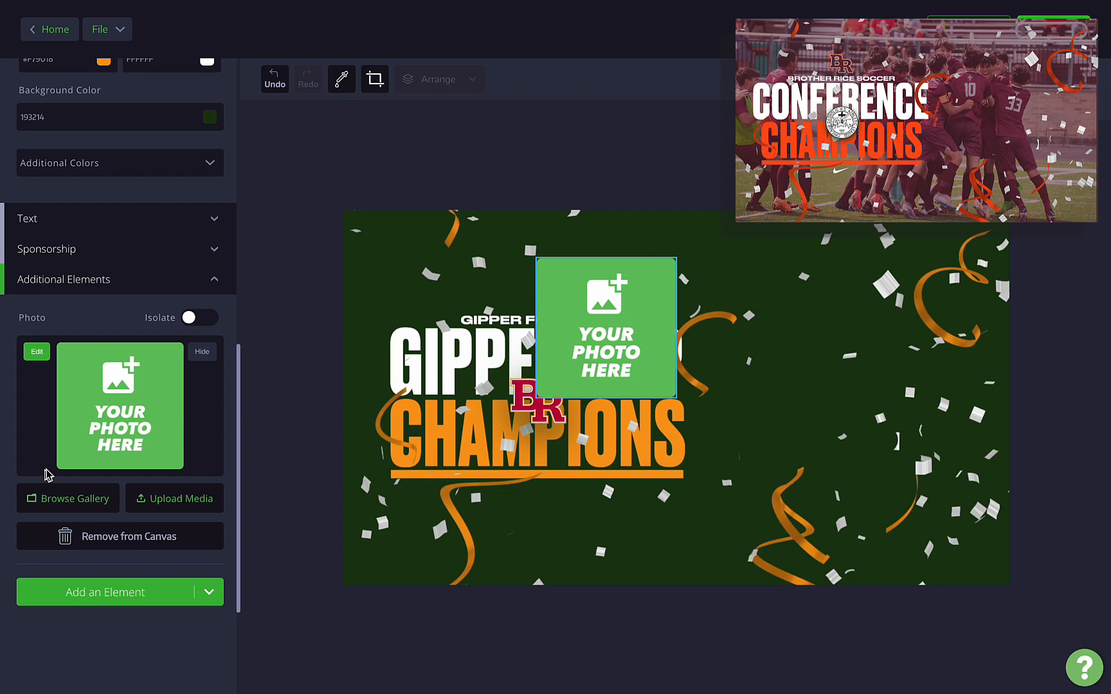
{"action": "left_click", "coordinate": [70, 498]}
{"action": "left_click", "coordinate": [286, 474]}
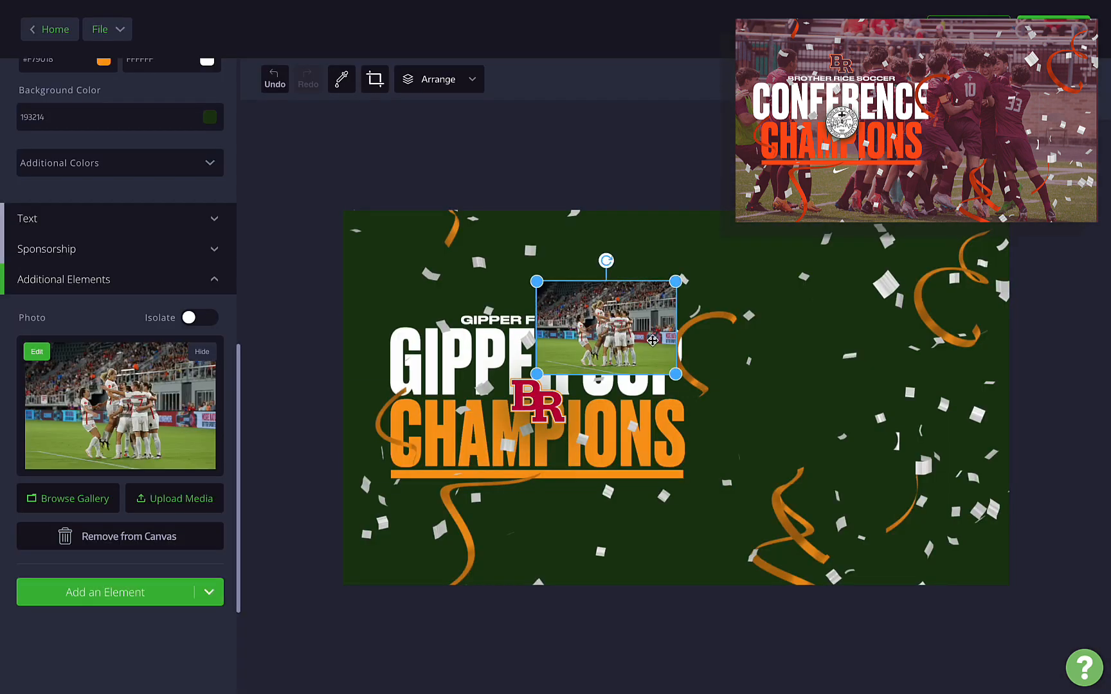
Step: Enlarge and reposition the soccer photo until it covers the whole canvas, and send it to the back
{"action": "left_click_drag", "start_coordinate": [676, 375], "coordinate": [1001, 591]}
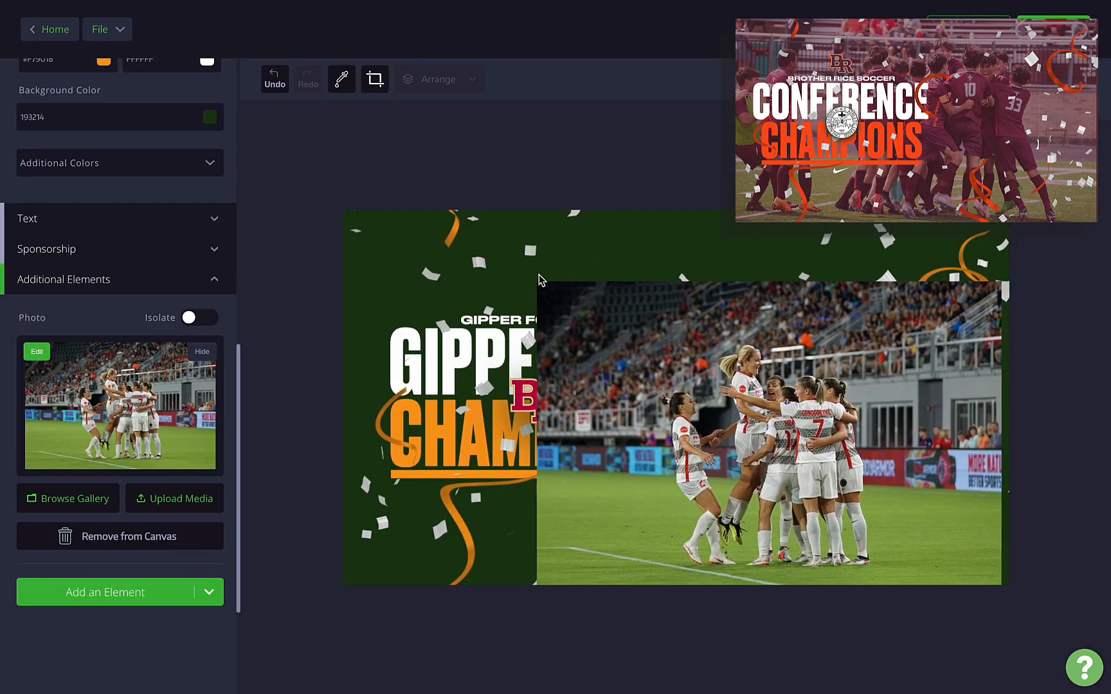
{"action": "left_click_drag", "start_coordinate": [537, 281], "coordinate": [277, 211]}
{"action": "left_click_drag", "start_coordinate": [484, 318], "coordinate": [485, 327]}
{"action": "left_click_drag", "start_coordinate": [1002, 598], "coordinate": [1052, 631]}
{"action": "left_click_drag", "start_coordinate": [719, 451], "coordinate": [716, 432]}
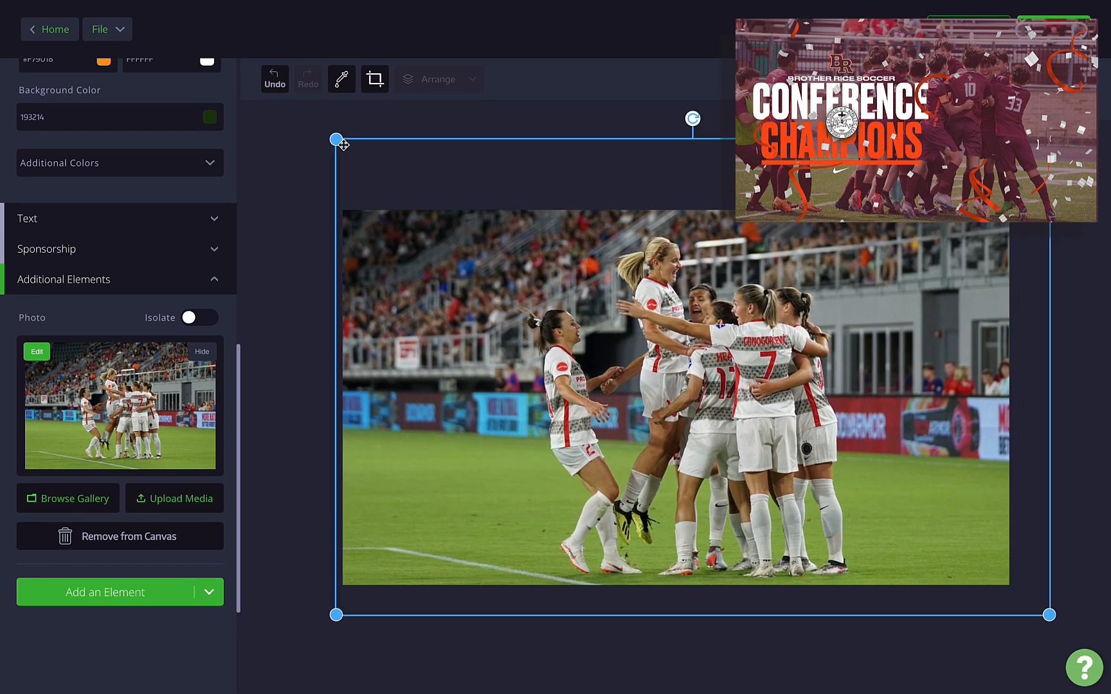
{"action": "left_click_drag", "start_coordinate": [343, 145], "coordinate": [287, 130]}
{"action": "left_click_drag", "start_coordinate": [447, 318], "coordinate": [497, 316]}
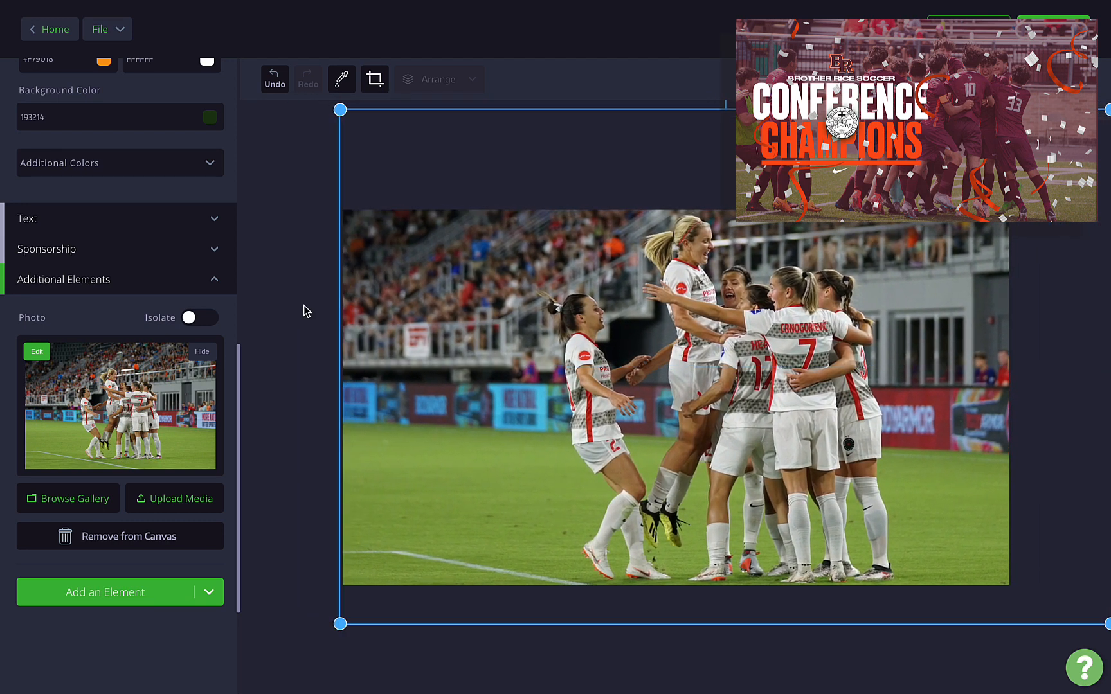
{"action": "left_click", "coordinate": [447, 80]}
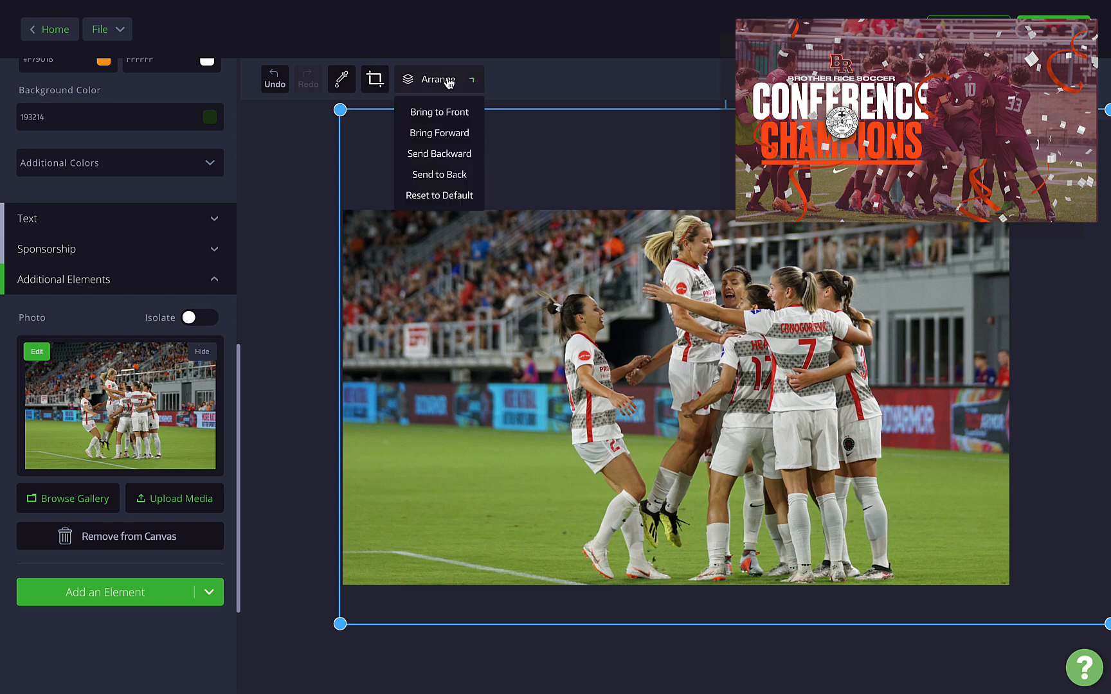
{"action": "left_click", "coordinate": [448, 175]}
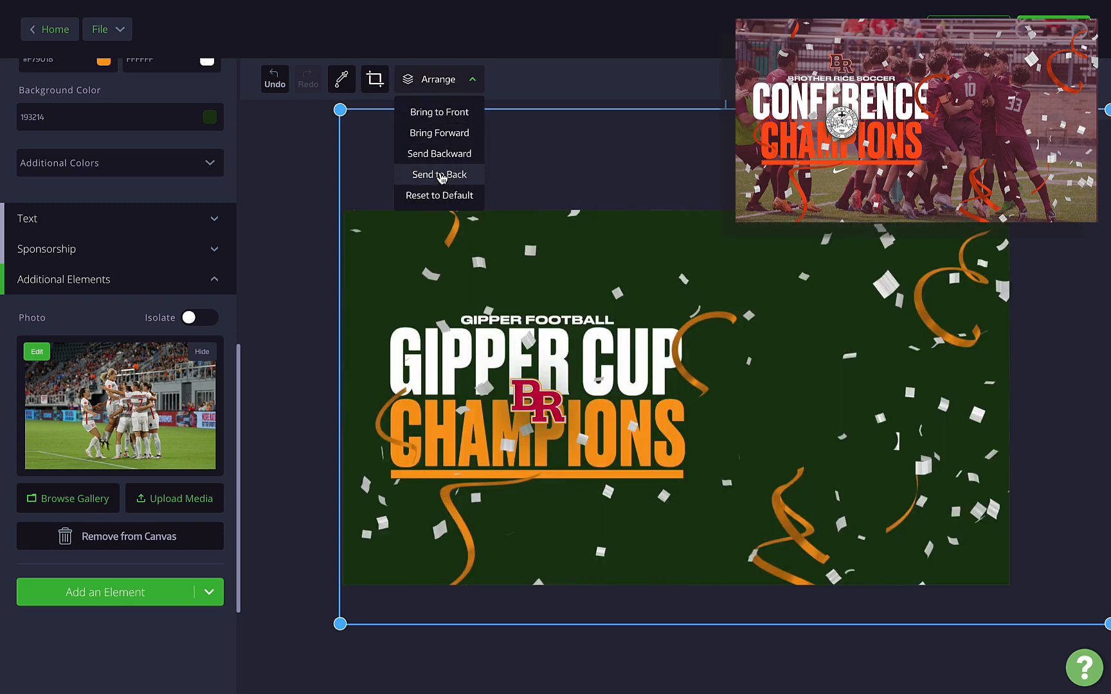
Step: Sample the red of the BR logo and set the background color to #B40235
{"action": "left_click", "coordinate": [216, 281]}
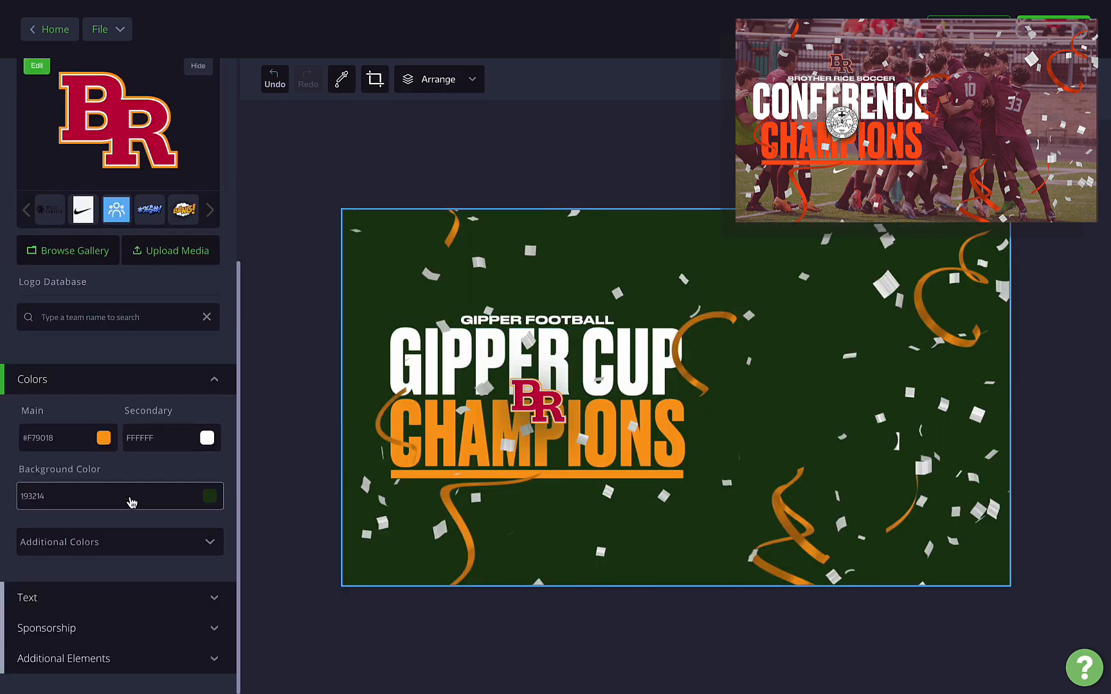
{"action": "left_click", "coordinate": [518, 388]}
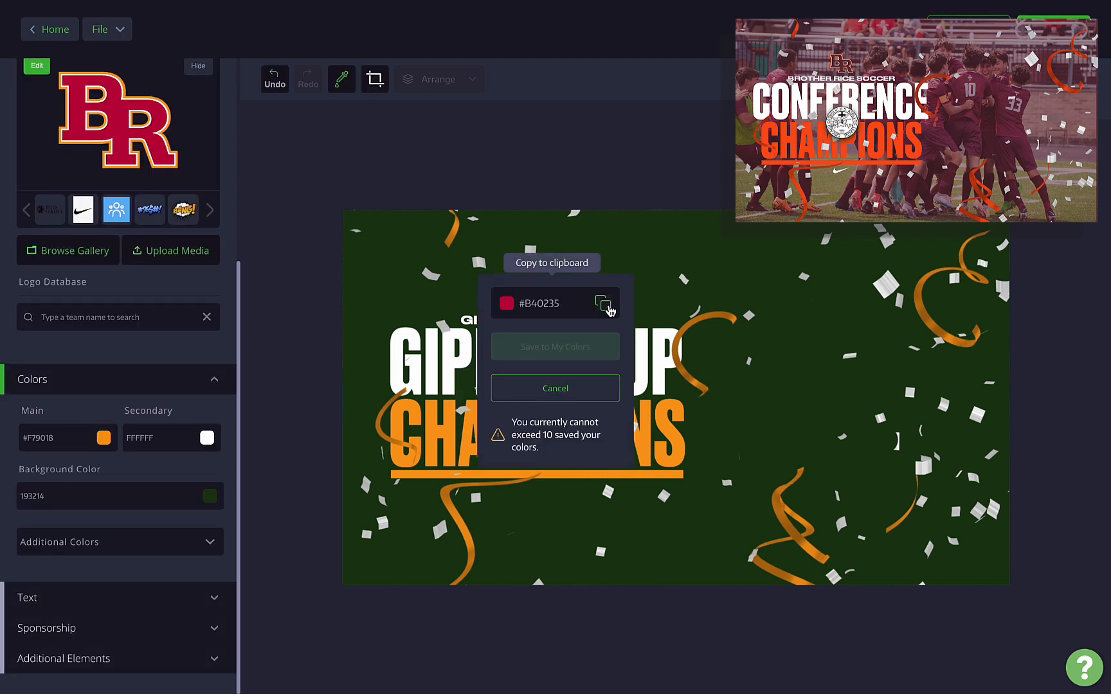
{"action": "left_click", "coordinate": [147, 496]}
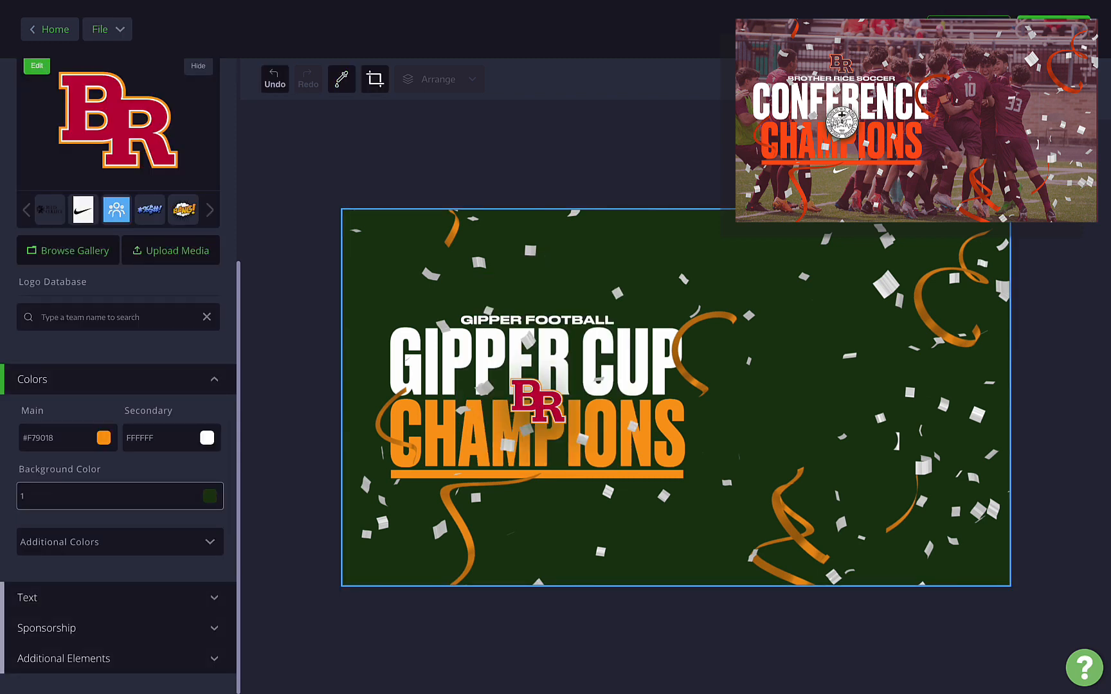
{"action": "left_click", "coordinate": [209, 496]}
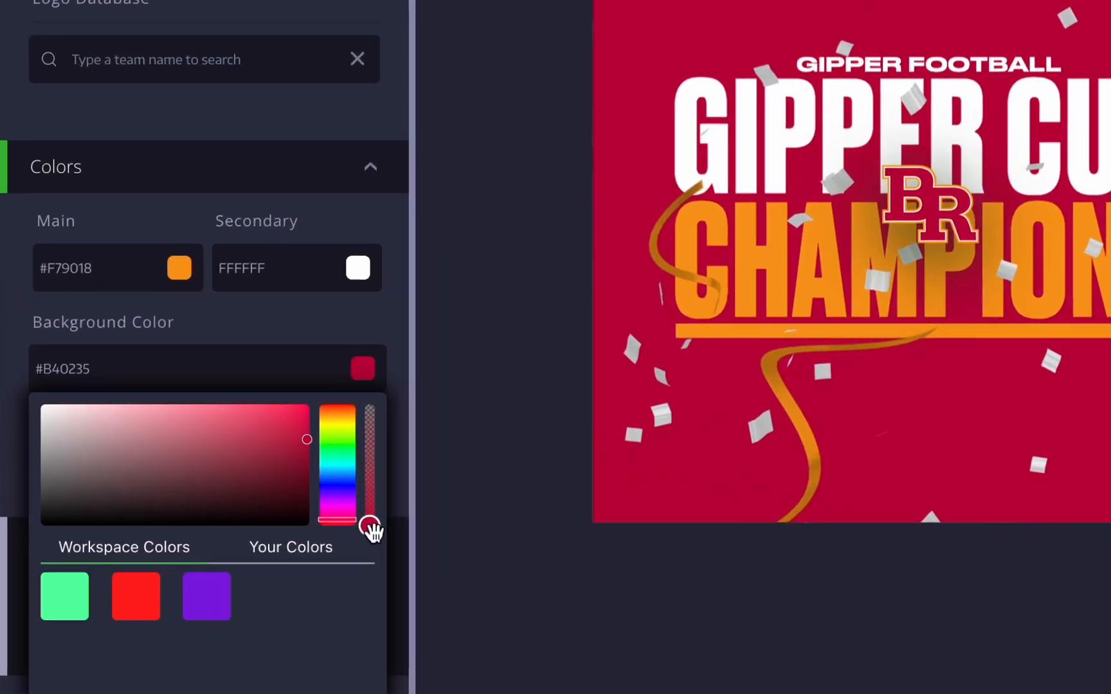
Step: Reduce the background color's opacity so the soccer photo shows through as a red-tinted backdrop
{"action": "left_click_drag", "start_coordinate": [370, 526], "coordinate": [370, 464]}
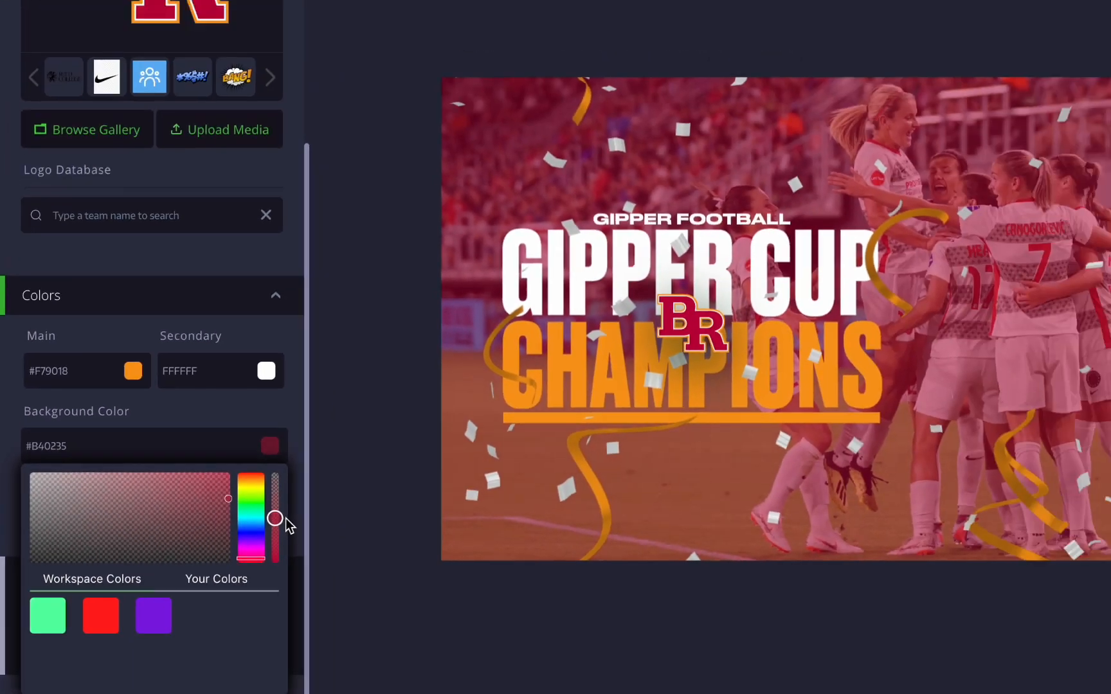
{"action": "left_click_drag", "start_coordinate": [286, 519], "coordinate": [286, 507]}
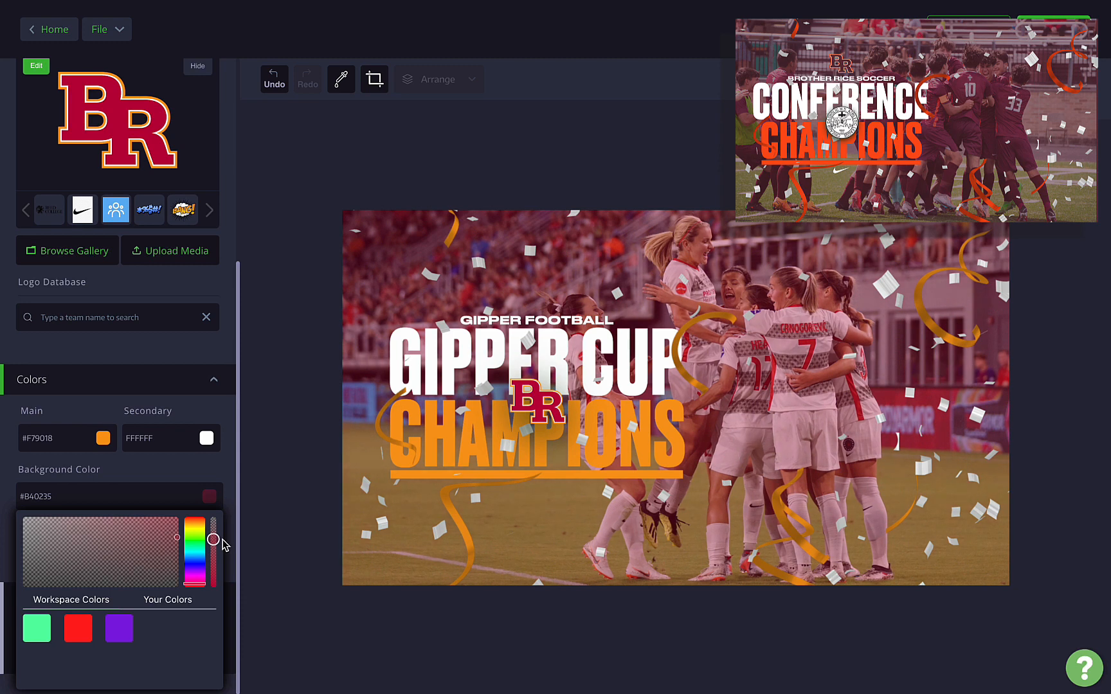
{"action": "left_click", "coordinate": [279, 559]}
Step: Set the curly ribbon color to #B40235 among the additional colors and return to the media settings
{"action": "scroll", "coordinate": [57, 411], "scroll_direction": "down", "scroll_amount": 2}
{"action": "left_click", "coordinate": [58, 418]}
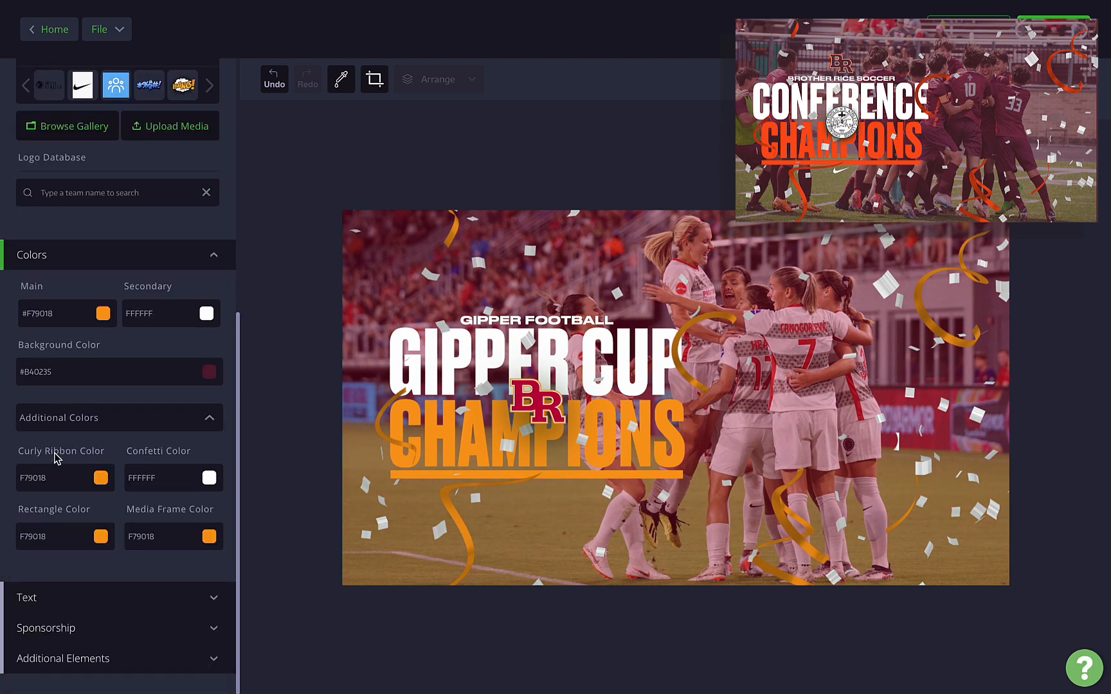
{"action": "left_click", "coordinate": [53, 482]}
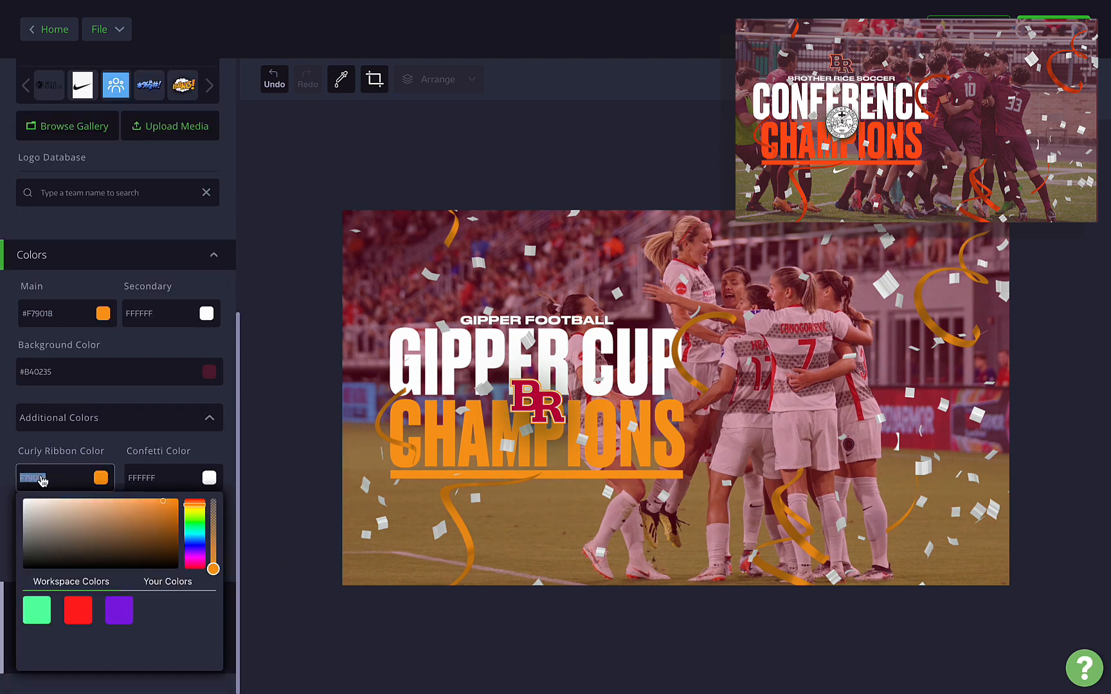
{"action": "type", "text": "#B40235"}
{"action": "left_click", "coordinate": [117, 446]}
{"action": "left_click", "coordinate": [213, 255]}
{"action": "scroll", "coordinate": [214, 87], "scroll_direction": "up", "scroll_amount": 2}
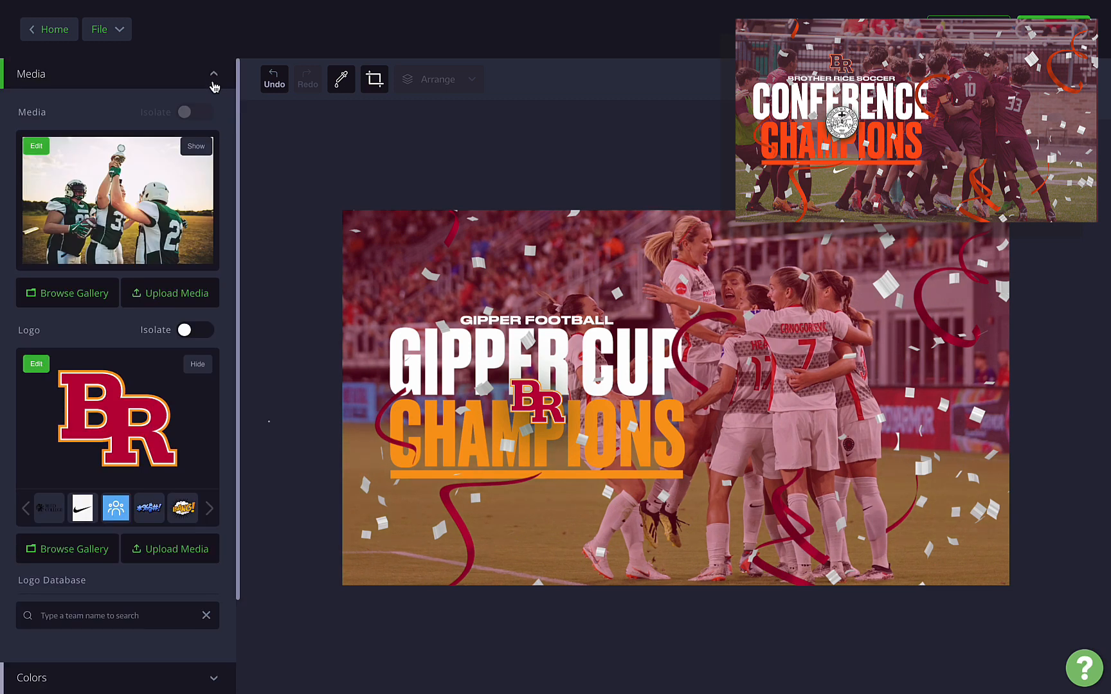
Step: Change the word FOOTBALL in the headline so that it reads GIPPER SOCCER
{"action": "left_click", "coordinate": [214, 85]}
{"action": "left_click", "coordinate": [51, 136]}
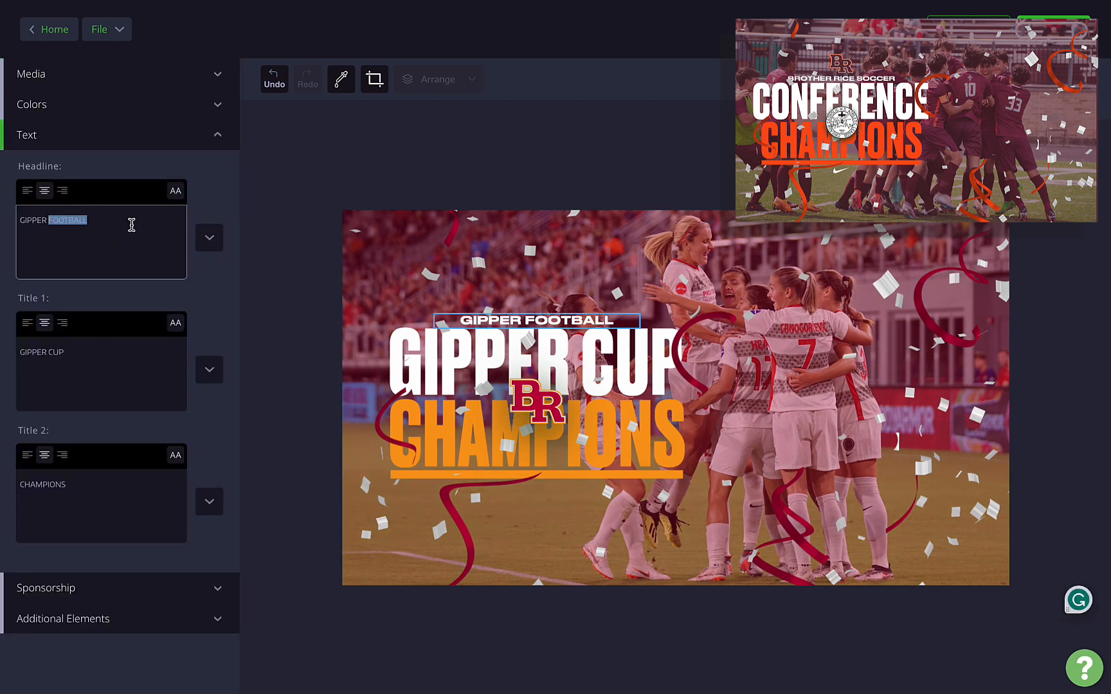
{"action": "type", "text": "SOCCER"}
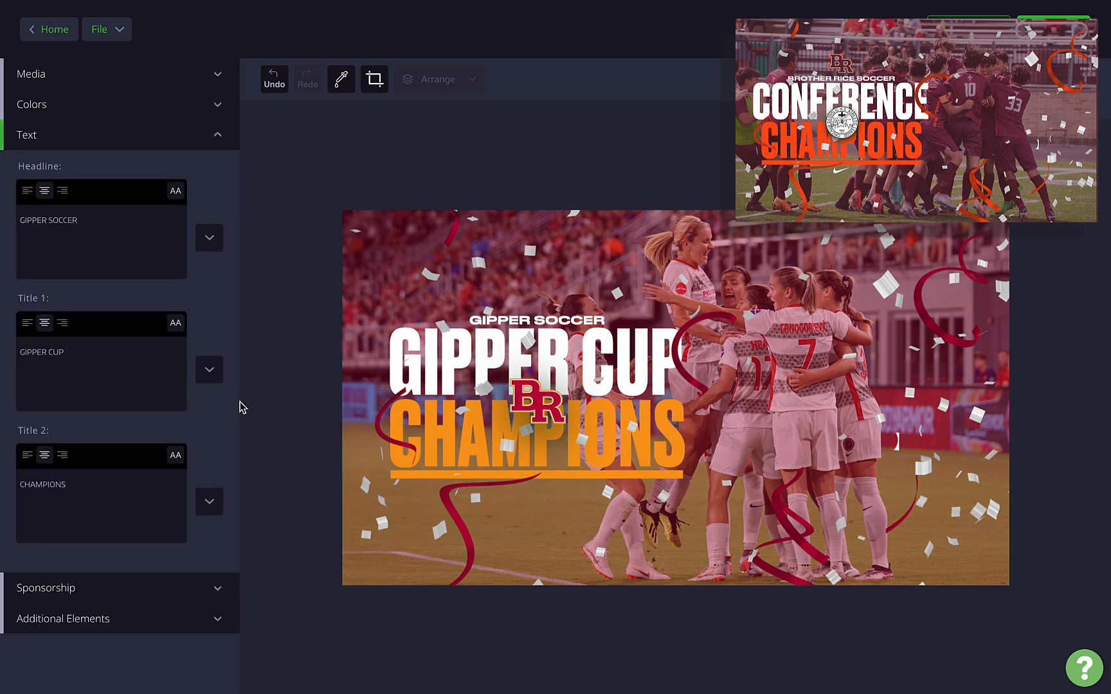
Step: Add a photo element to the graphic and fill it with the soccer team celebration photo from the gallery
{"action": "left_click", "coordinate": [219, 137]}
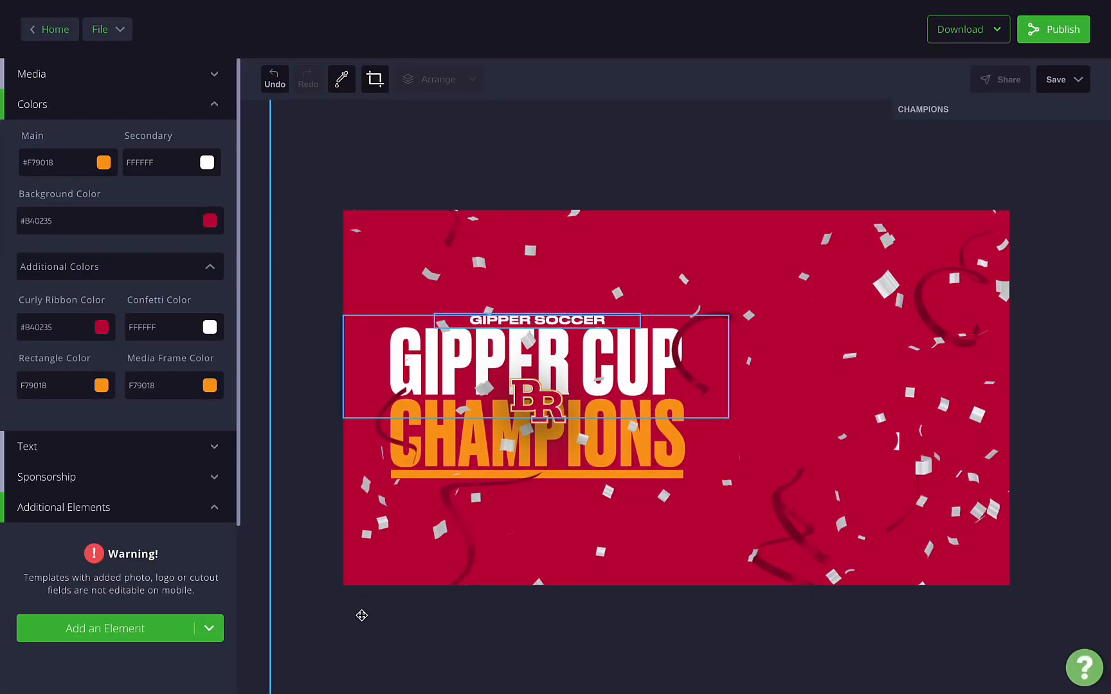
{"action": "left_click", "coordinate": [210, 106]}
{"action": "left_click", "coordinate": [108, 314]}
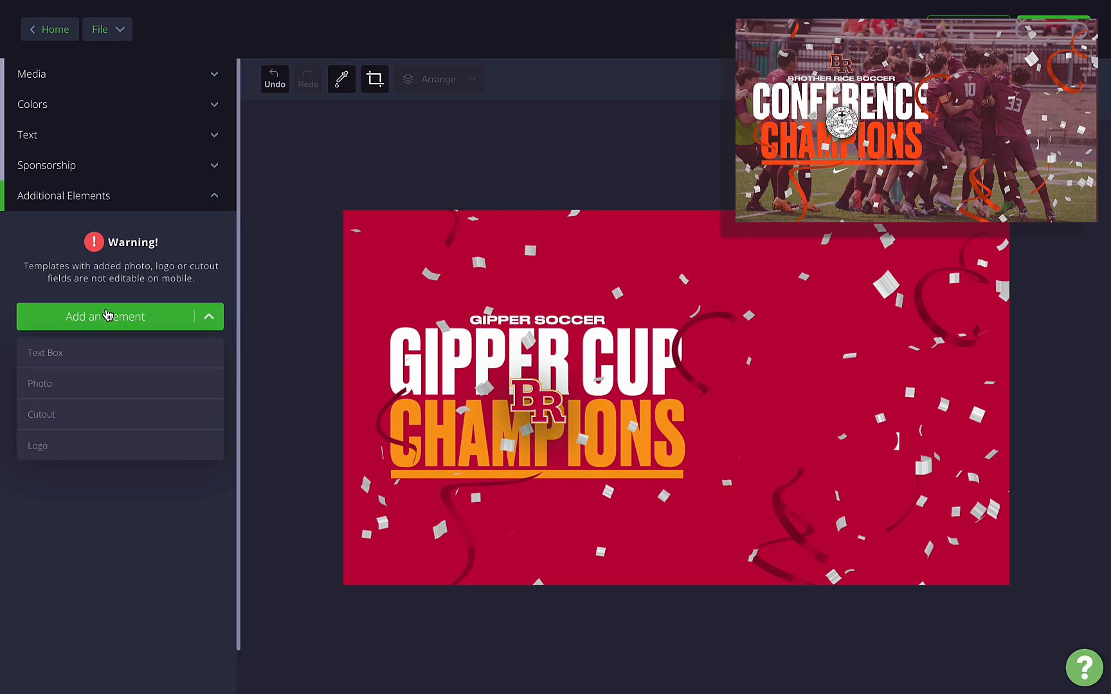
{"action": "left_click", "coordinate": [71, 388]}
{"action": "left_click", "coordinate": [71, 414]}
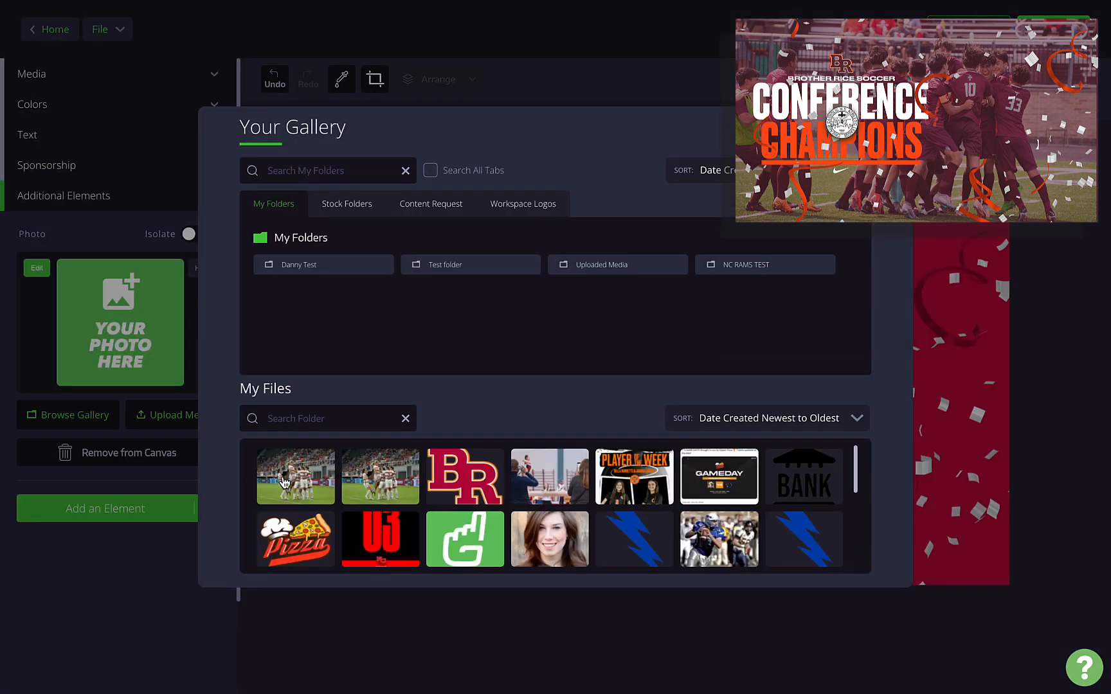
{"action": "left_click", "coordinate": [285, 478]}
Step: Enlarge and reposition the added soccer photo until it covers the whole canvas
{"action": "left_click", "coordinate": [601, 334]}
{"action": "left_click_drag", "start_coordinate": [537, 282], "coordinate": [270, 219]}
{"action": "left_click_drag", "start_coordinate": [675, 374], "coordinate": [1074, 639]}
{"action": "left_click_drag", "start_coordinate": [768, 476], "coordinate": [774, 448]}
{"action": "left_click_drag", "start_coordinate": [770, 445], "coordinate": [767, 441]}
Step: Send the added soccer photo backward behind the text, logo, ribbons and confetti
{"action": "left_click", "coordinate": [433, 333]}
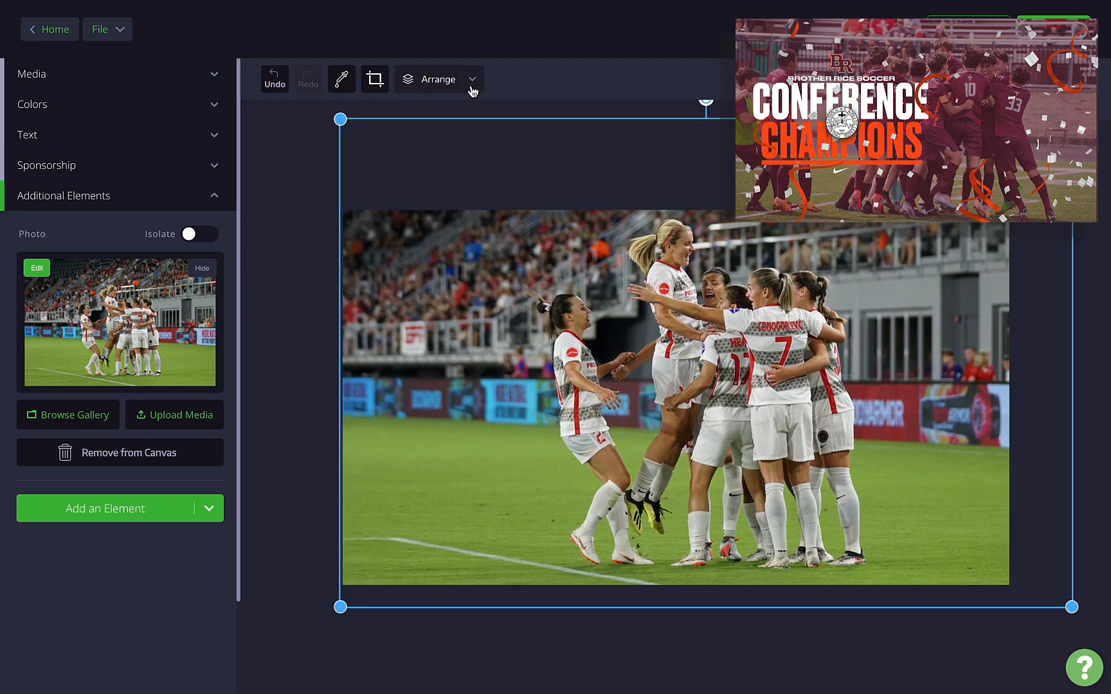
{"action": "left_click", "coordinate": [472, 80]}
{"action": "left_click", "coordinate": [462, 162]}
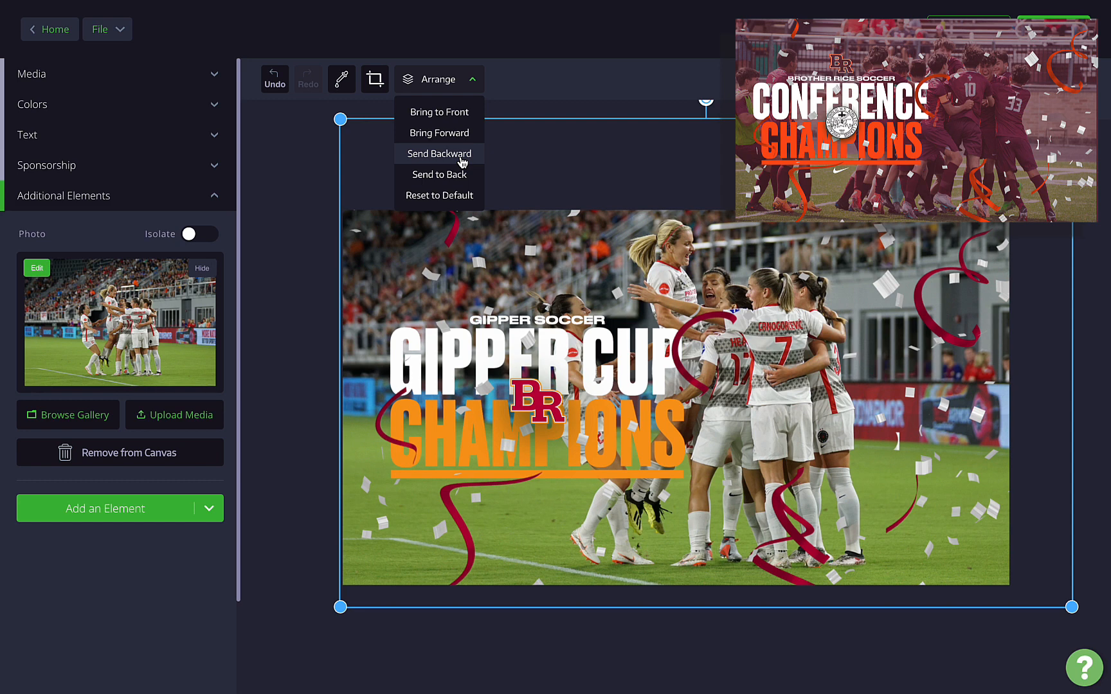
{"action": "left_click", "coordinate": [301, 277]}
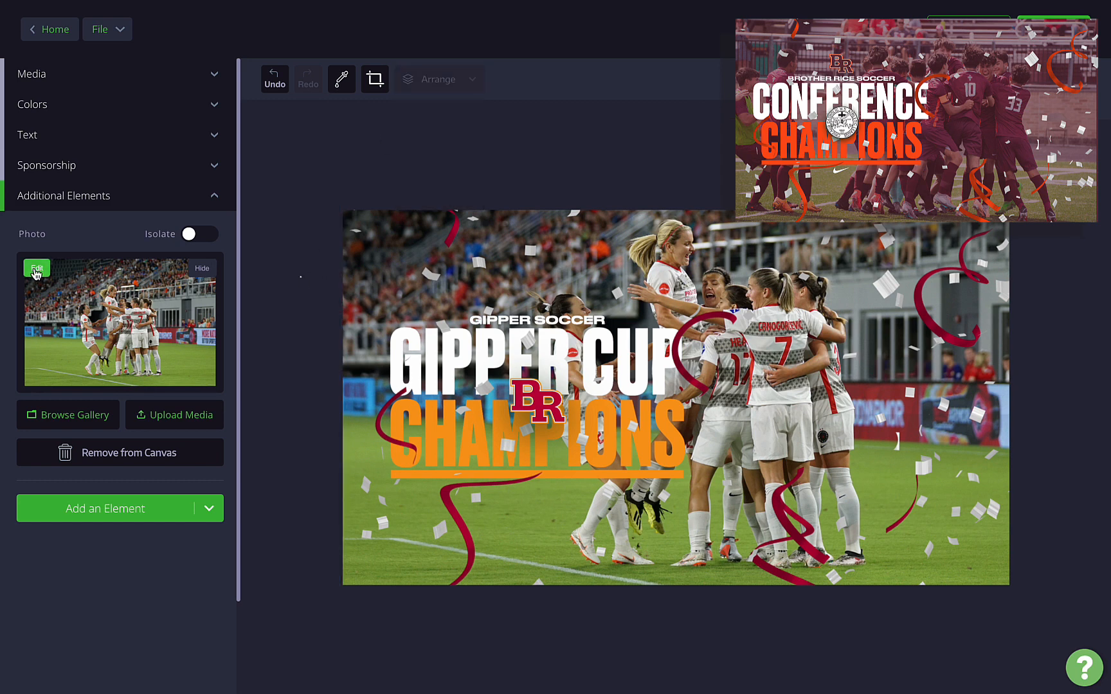
Step: Give the added soccer photo a blend color of #B40235
{"action": "left_click", "coordinate": [36, 273]}
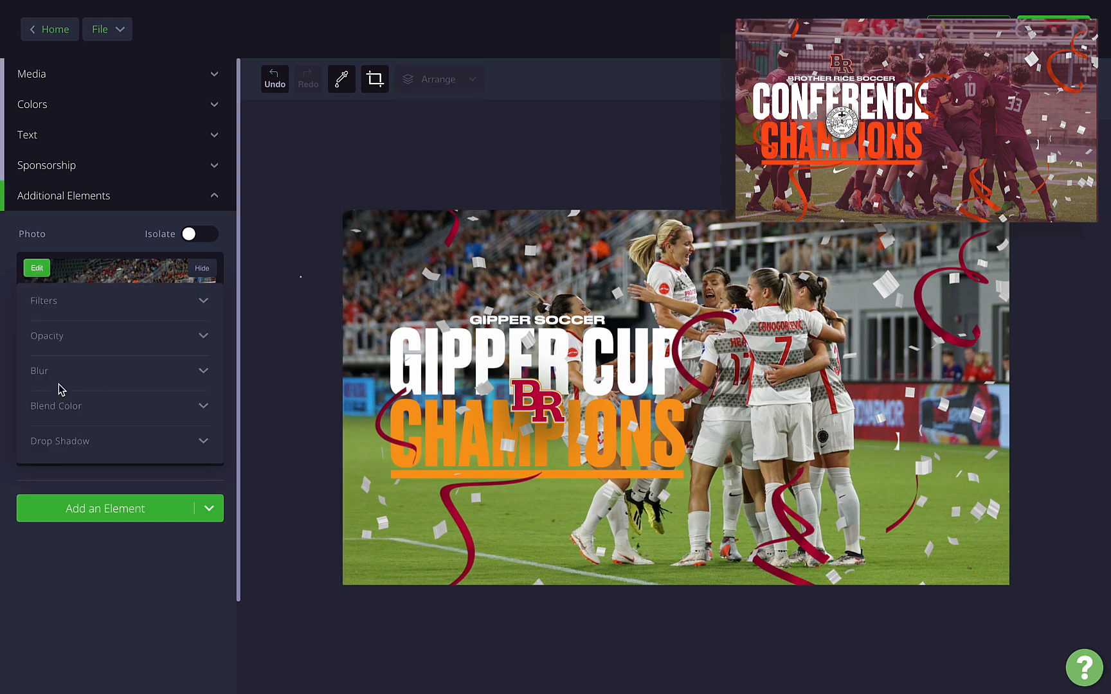
{"action": "left_click", "coordinate": [72, 414]}
{"action": "type", "text": "#B40235"}
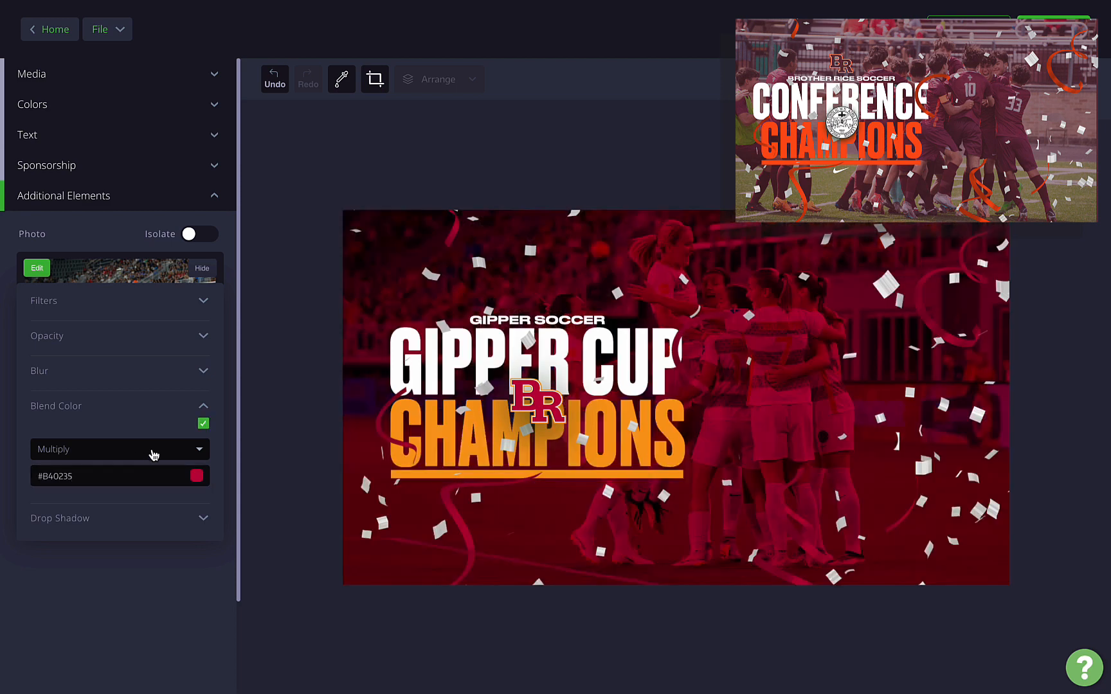
Step: Try the Add, Diff, Subtract and Screen blend modes for the photo's blend color
{"action": "left_click", "coordinate": [154, 453]}
{"action": "left_click", "coordinate": [76, 470]}
{"action": "left_click", "coordinate": [75, 450]}
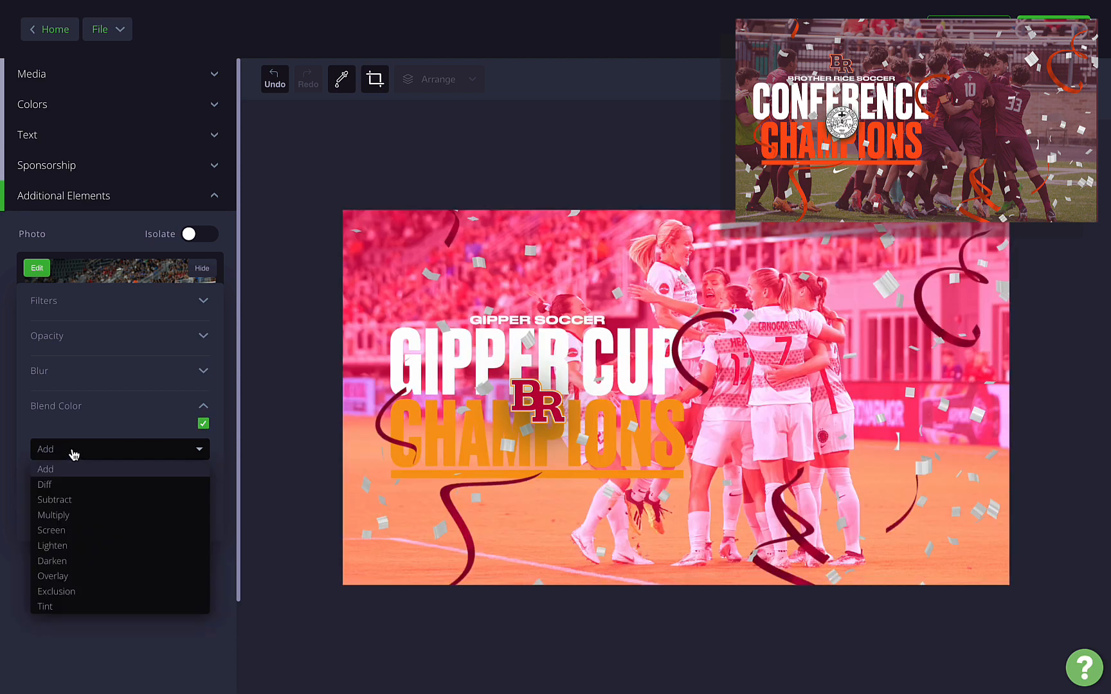
{"action": "left_click", "coordinate": [64, 485]}
{"action": "left_click", "coordinate": [77, 453]}
{"action": "left_click", "coordinate": [70, 499]}
{"action": "left_click", "coordinate": [68, 453]}
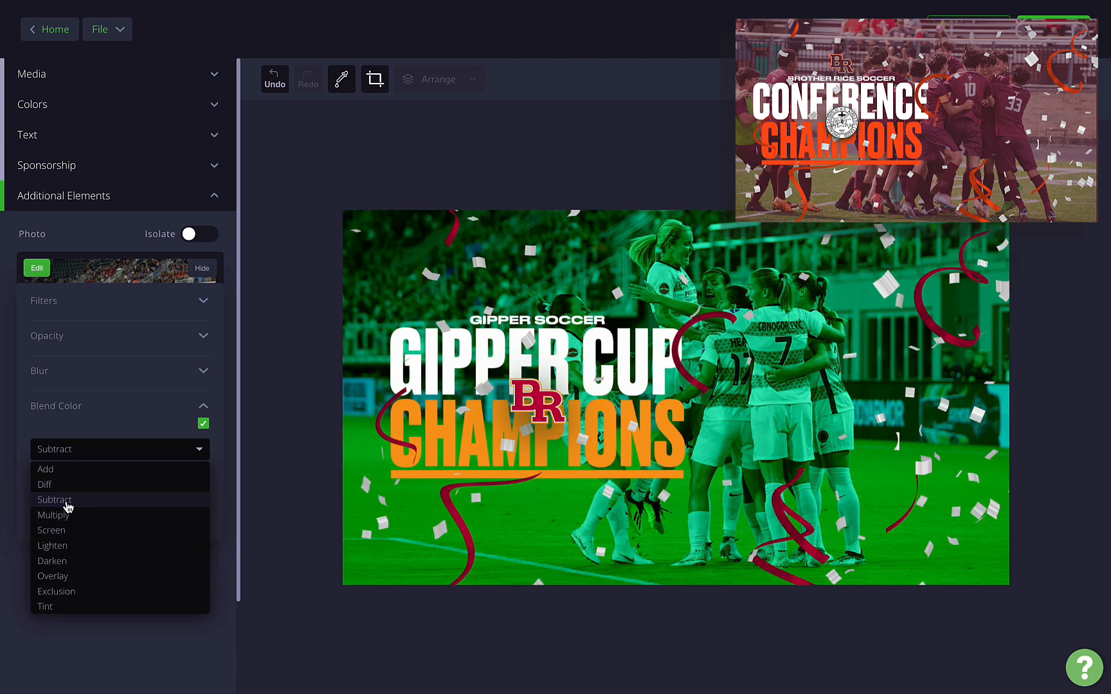
{"action": "left_click", "coordinate": [70, 529]}
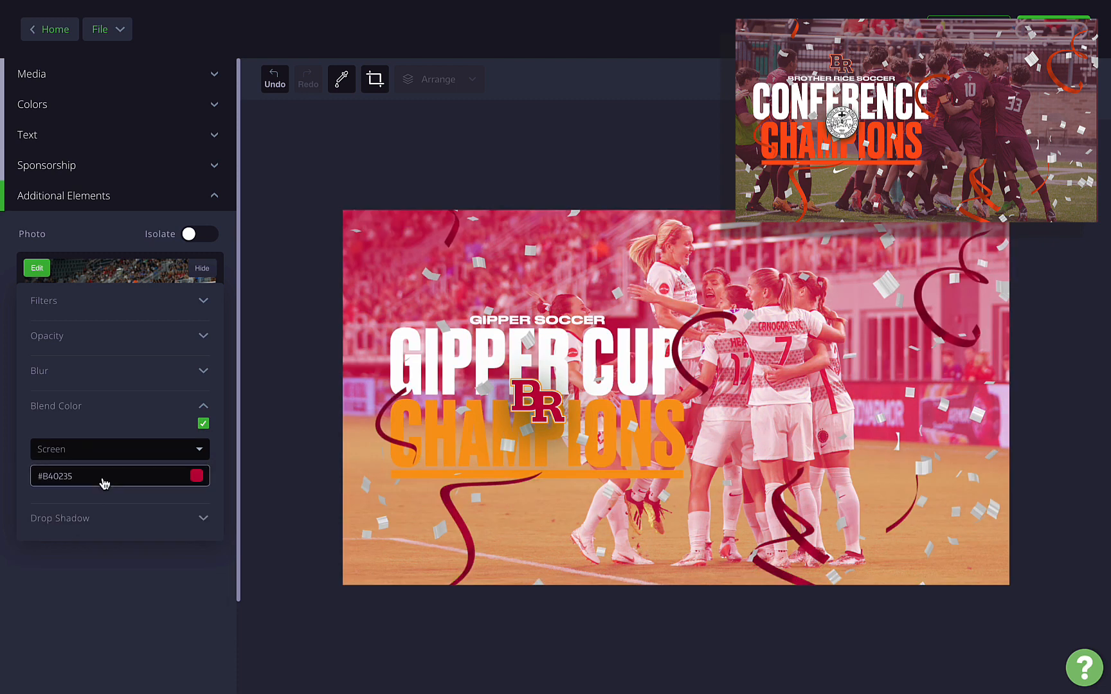
Step: Try the Lighten, Darken, Overlay, Exclusion and Tint blend modes for the photo's blend color
{"action": "left_click", "coordinate": [147, 453]}
{"action": "left_click", "coordinate": [76, 545]}
{"action": "left_click", "coordinate": [112, 450]}
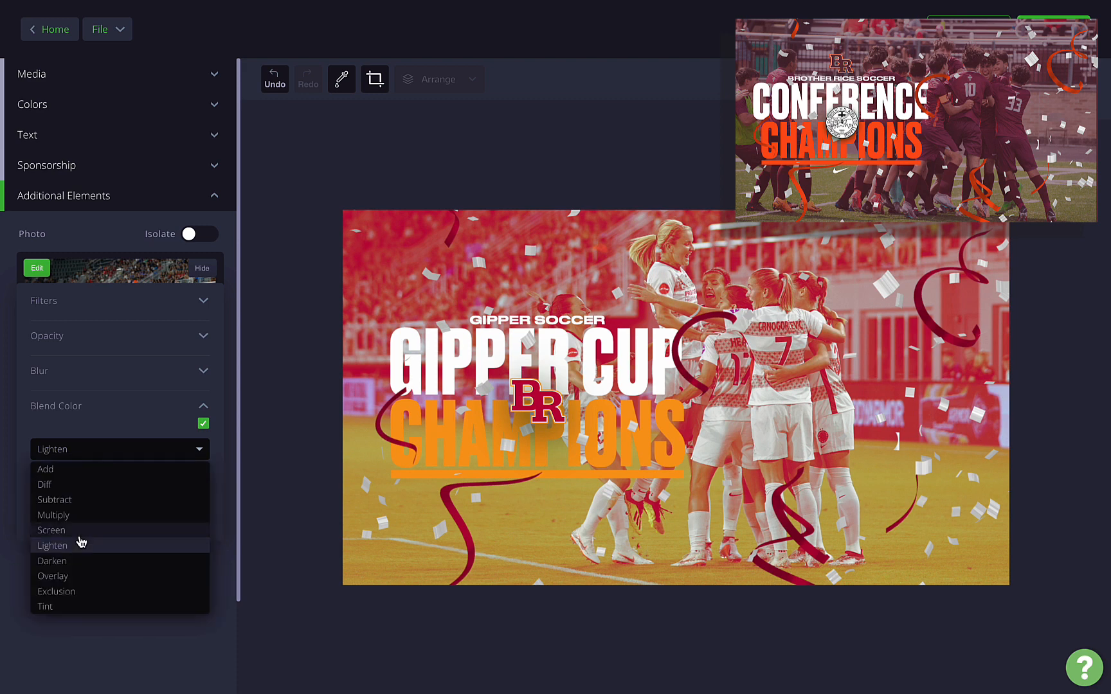
{"action": "left_click", "coordinate": [142, 558]}
{"action": "left_click", "coordinate": [93, 452]}
{"action": "left_click", "coordinate": [69, 575]}
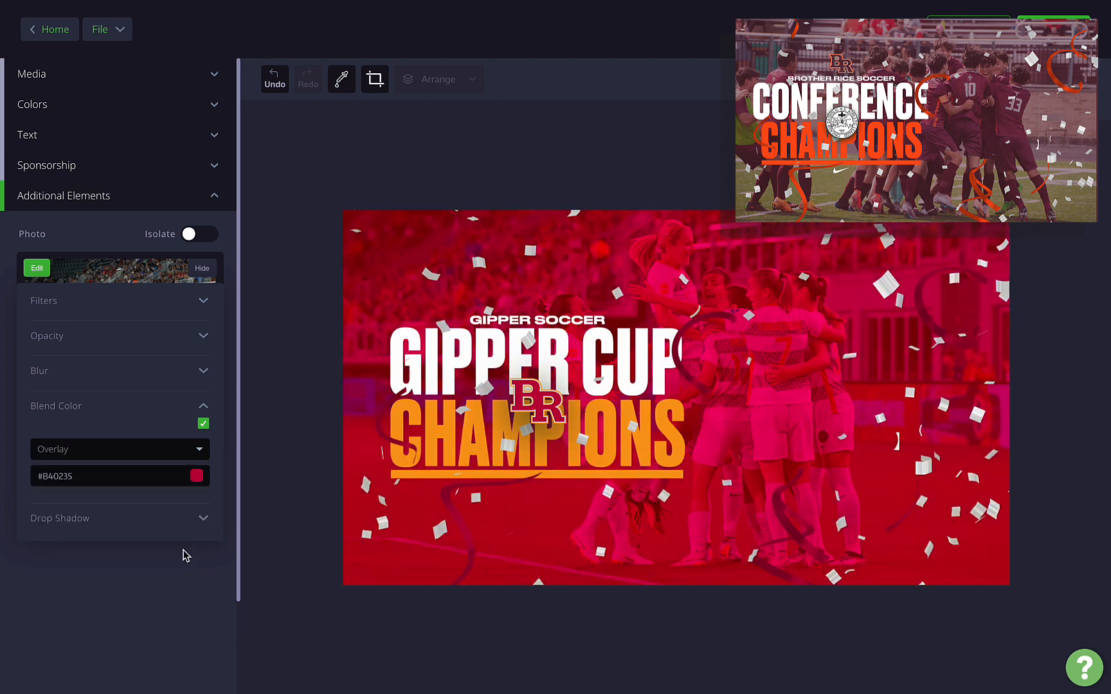
{"action": "left_click", "coordinate": [110, 445]}
{"action": "left_click", "coordinate": [87, 591]}
{"action": "left_click", "coordinate": [108, 452]}
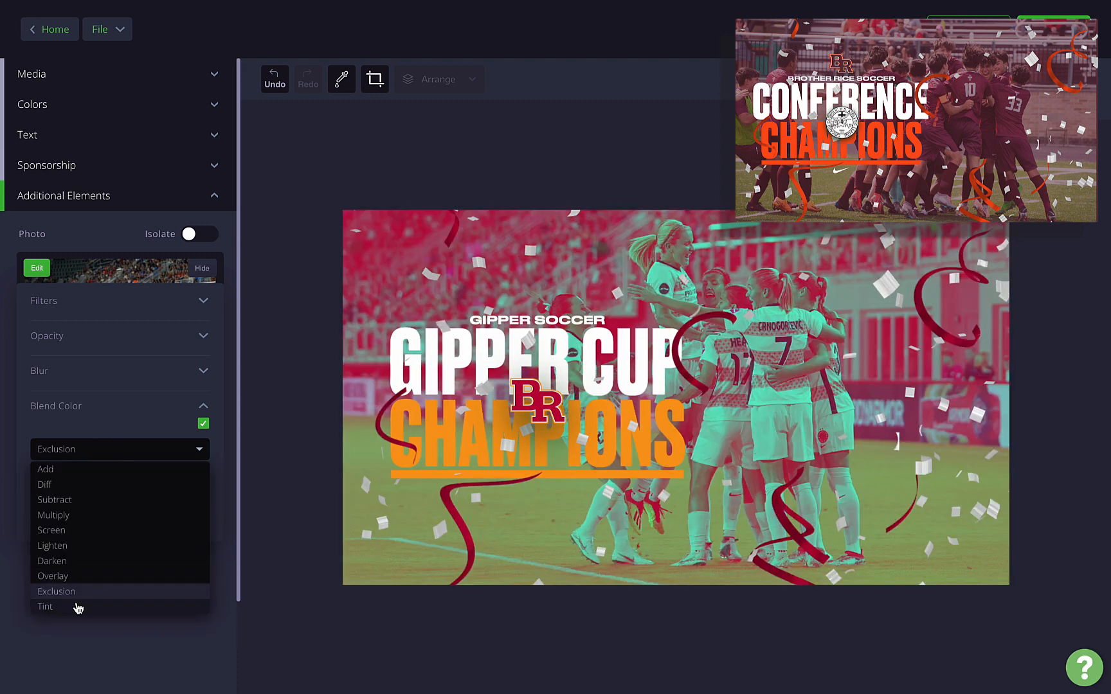
{"action": "left_click", "coordinate": [75, 605]}
Step: Set the photo's blend mode to Screen and reduce the photo's opacity
{"action": "left_click", "coordinate": [129, 454]}
{"action": "left_click", "coordinate": [92, 531]}
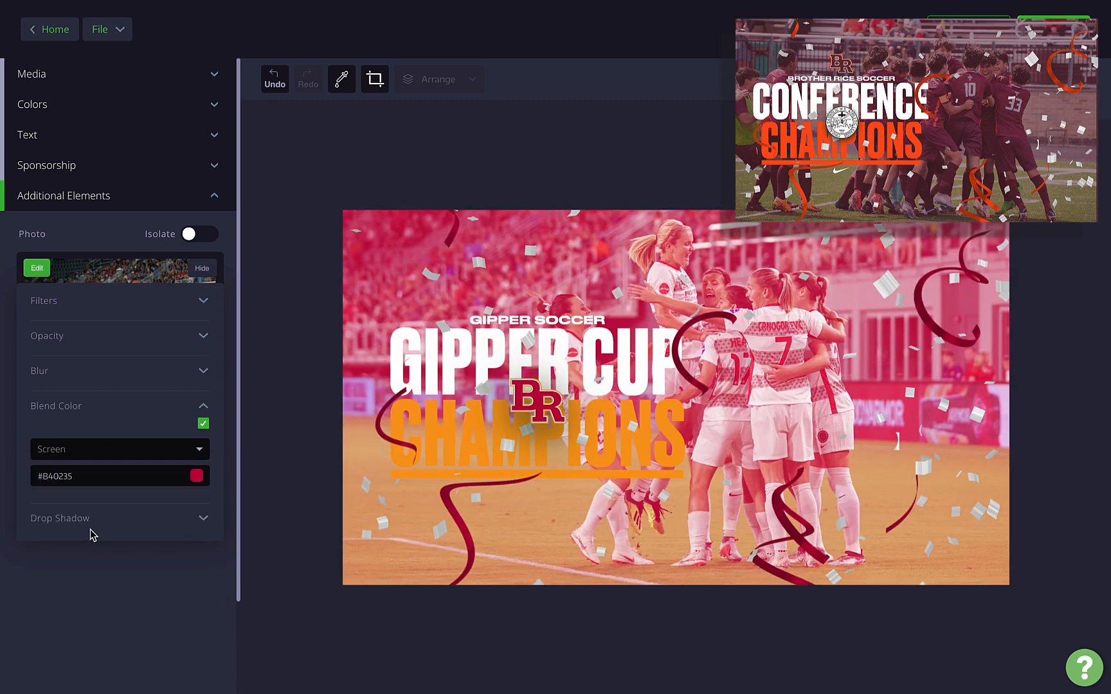
{"action": "left_click", "coordinate": [204, 336]}
{"action": "left_click_drag", "start_coordinate": [204, 375], "coordinate": [172, 382]}
{"action": "left_click", "coordinate": [117, 607]}
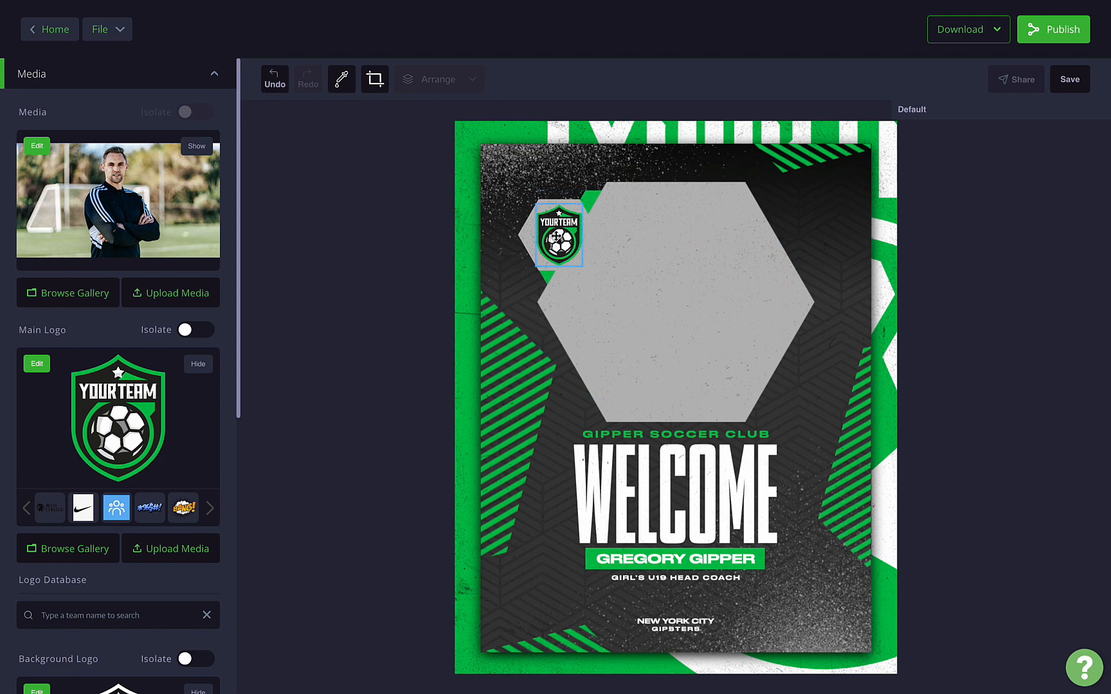
Step: Move the team logo to the centre of the large grey hexagon and the small grey and green hexagons off the canvas
{"action": "left_click_drag", "start_coordinate": [559, 234], "coordinate": [675, 297]}
{"action": "left_click_drag", "start_coordinate": [545, 218], "coordinate": [326, 175]}
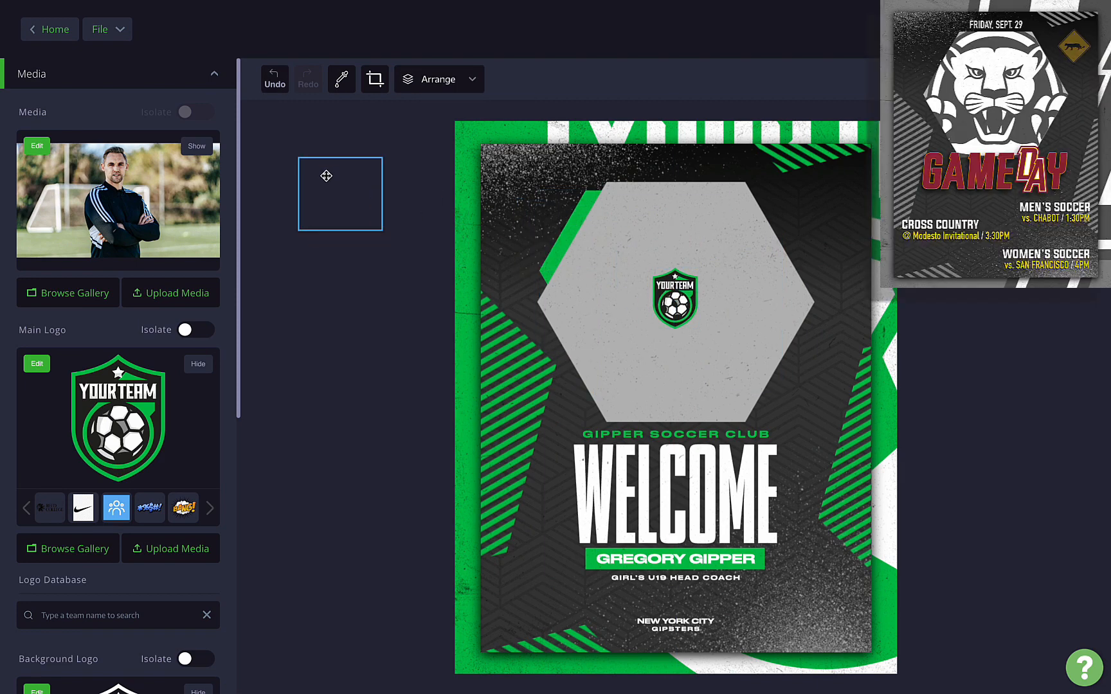
{"action": "left_click_drag", "start_coordinate": [558, 222], "coordinate": [238, 179]}
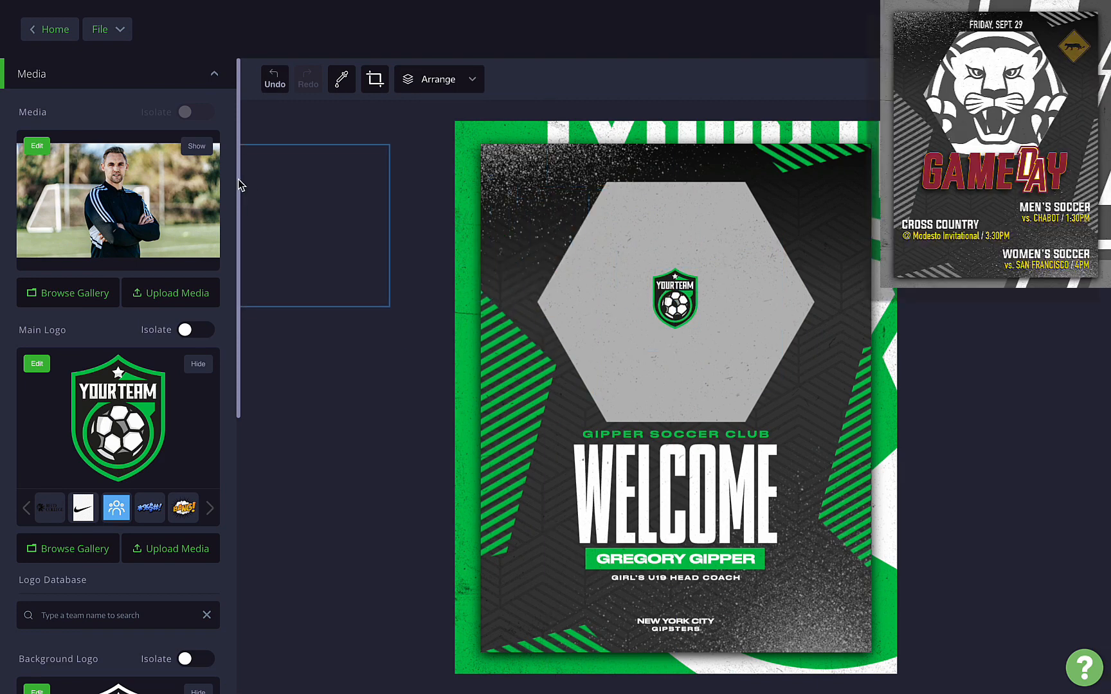
Step: Search the main logo's database for "de anza" and replace the main logo with the De Anza College (CA) logo
{"action": "scroll", "coordinate": [33, 426], "scroll_direction": "down", "scroll_amount": 1}
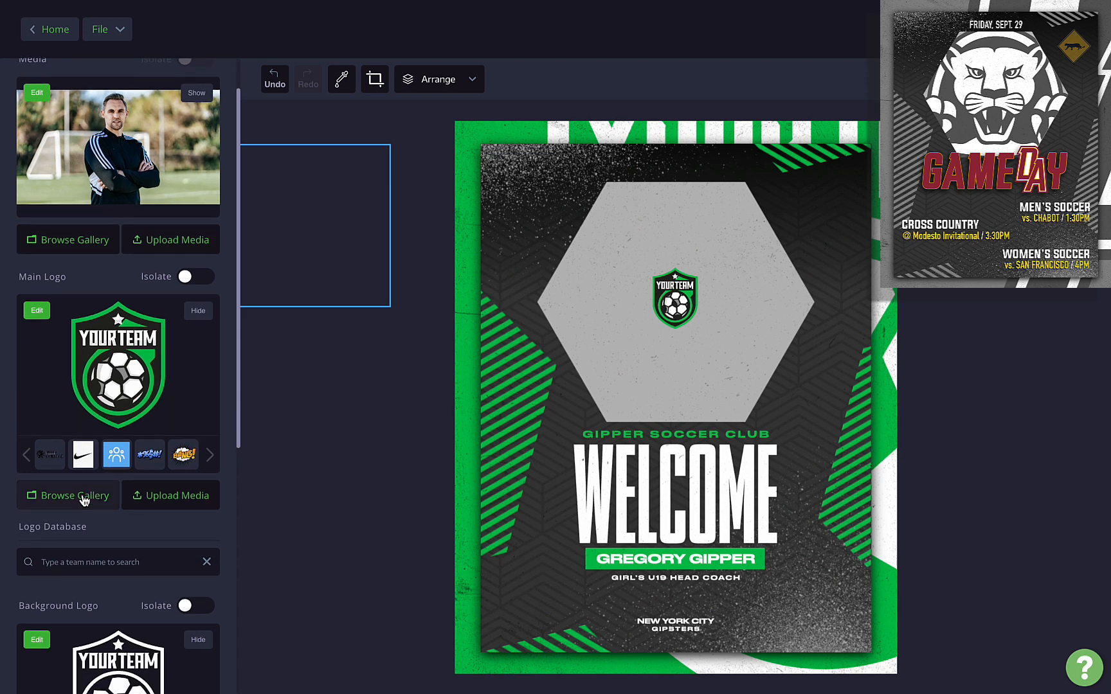
{"action": "scroll", "coordinate": [83, 500], "scroll_direction": "down", "scroll_amount": 1}
{"action": "left_click", "coordinate": [75, 529]}
{"action": "type", "text": "de anza"}
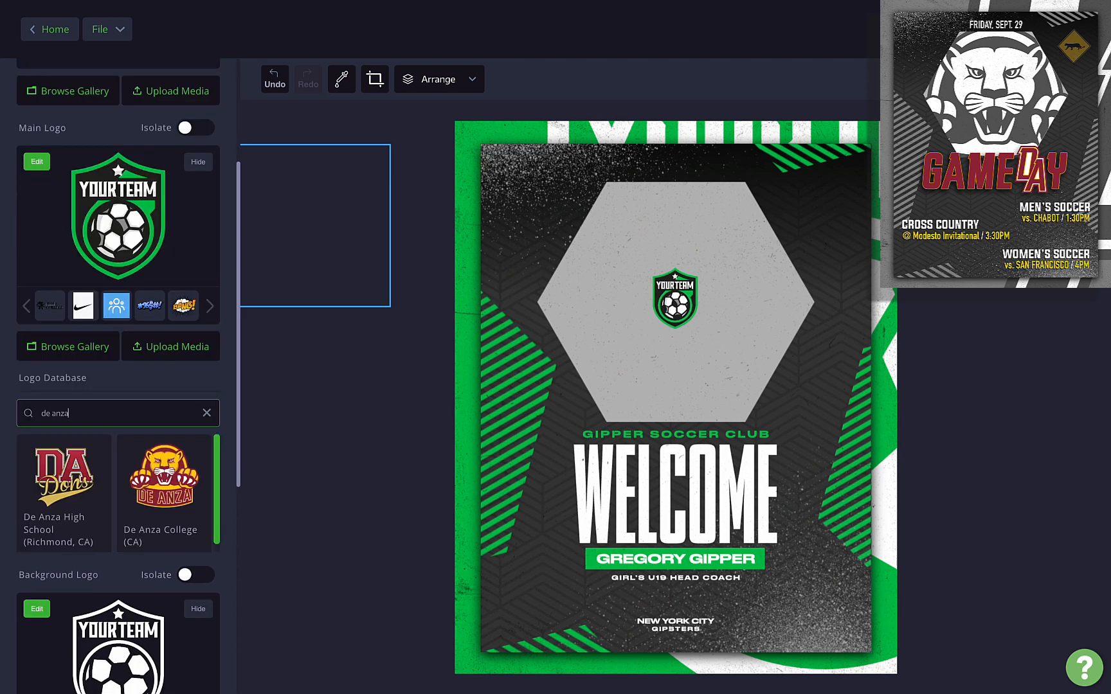
{"action": "left_click", "coordinate": [164, 479]}
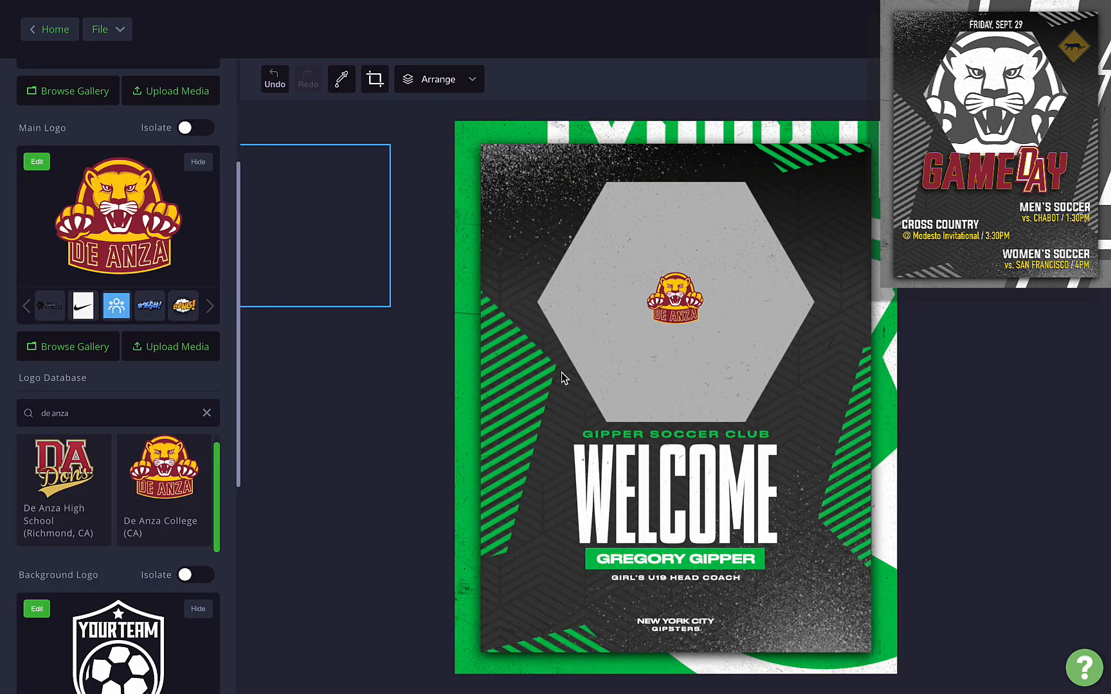
Step: Enlarge the De Anza logo until it nearly fills the grey hexagon, and centre it there
{"action": "left_click", "coordinate": [675, 299]}
{"action": "left_click_drag", "start_coordinate": [705, 327], "coordinate": [778, 394]}
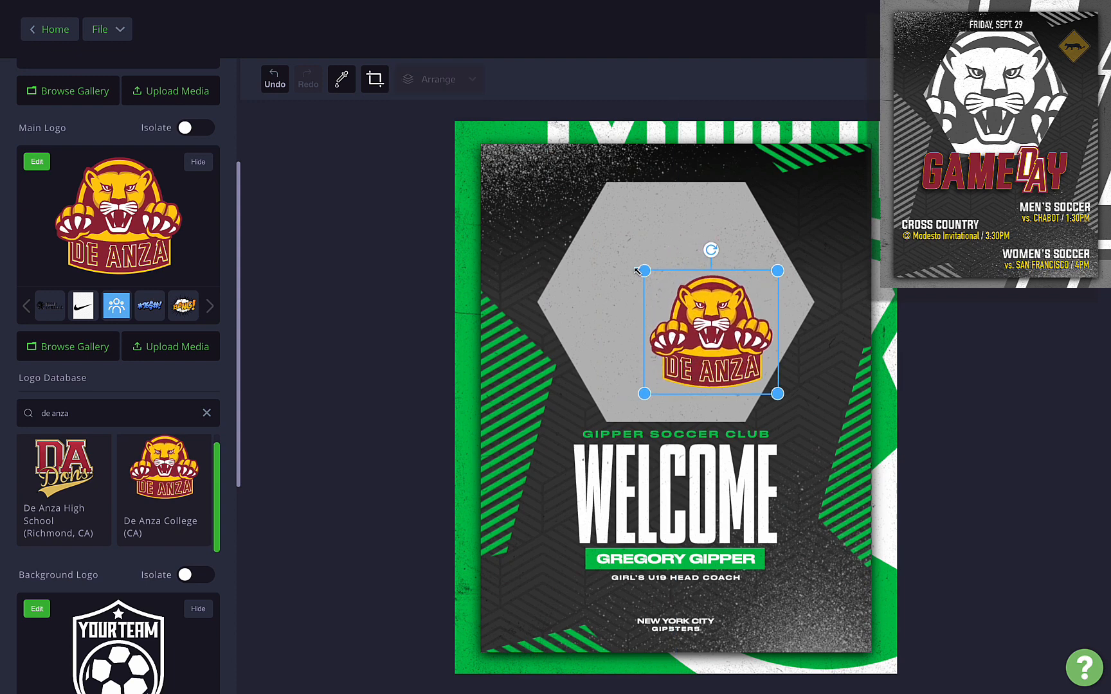
{"action": "left_click_drag", "start_coordinate": [637, 270], "coordinate": [551, 184]}
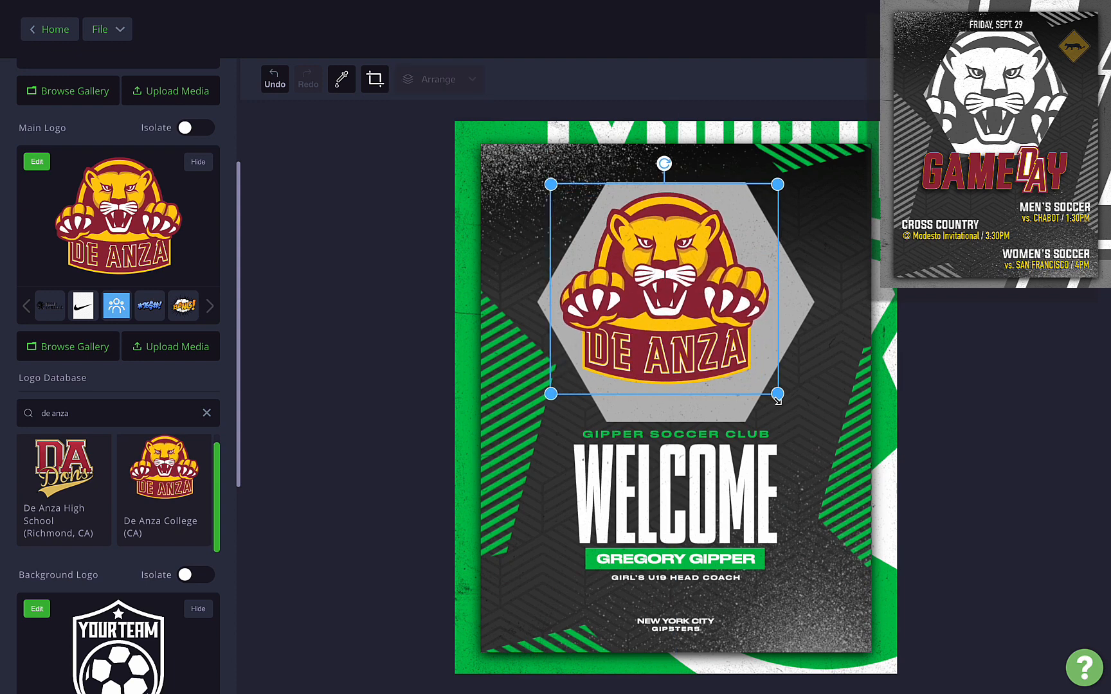
{"action": "left_click_drag", "start_coordinate": [777, 399], "coordinate": [793, 409]}
{"action": "left_click_drag", "start_coordinate": [668, 360], "coordinate": [673, 358]}
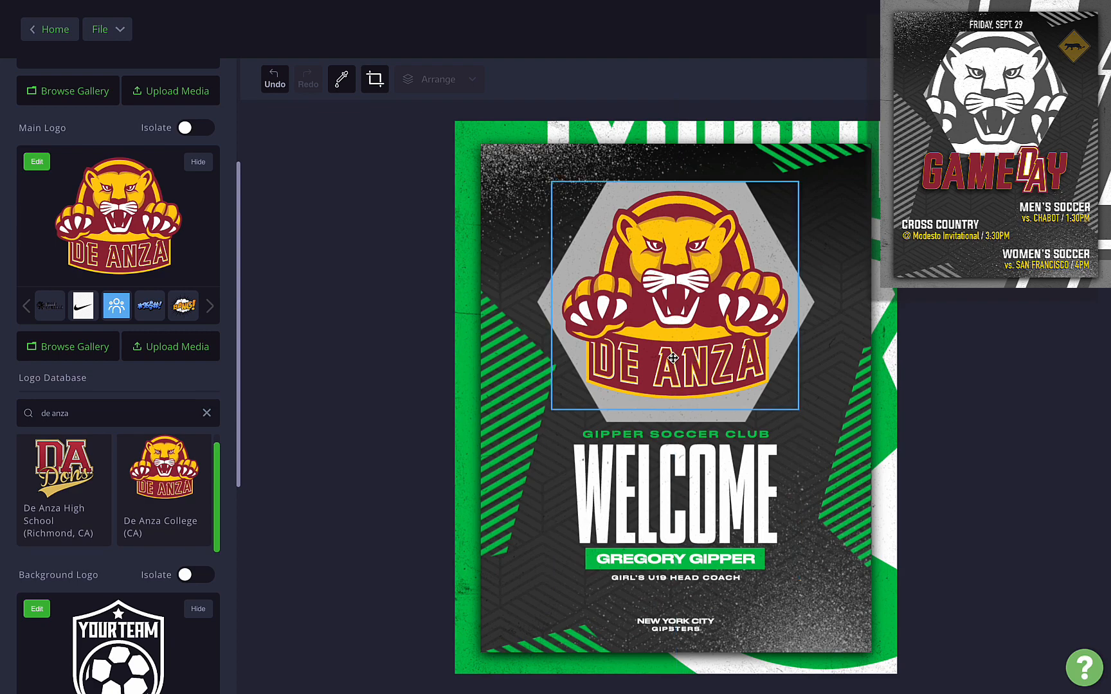
Step: Apply the Black & White filter to the main De Anza logo
{"action": "scroll", "coordinate": [154, 334], "scroll_direction": "up", "scroll_amount": 1}
{"action": "left_click", "coordinate": [37, 215]}
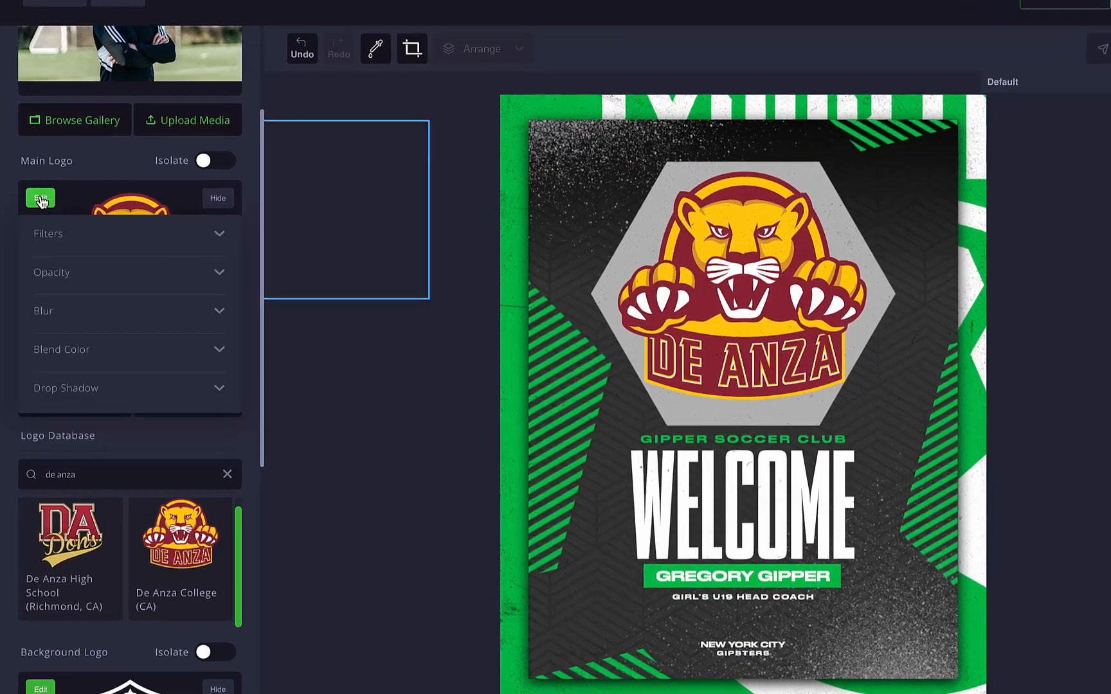
{"action": "left_click", "coordinate": [65, 237]}
{"action": "left_click", "coordinate": [217, 260]}
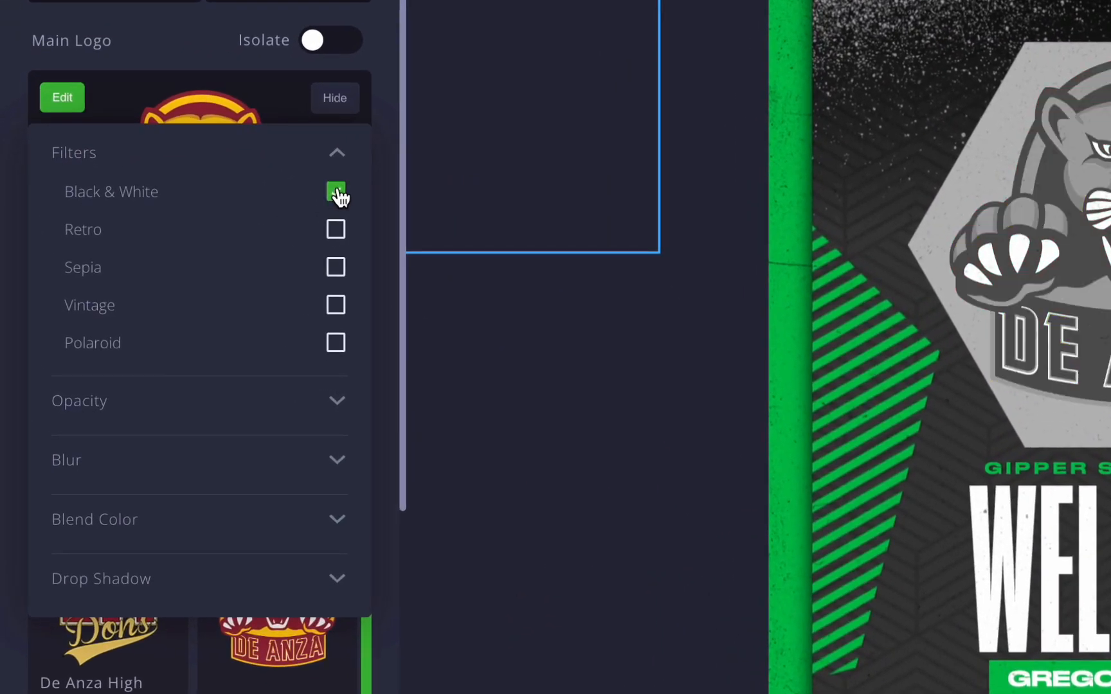
{"action": "left_click", "coordinate": [622, 499]}
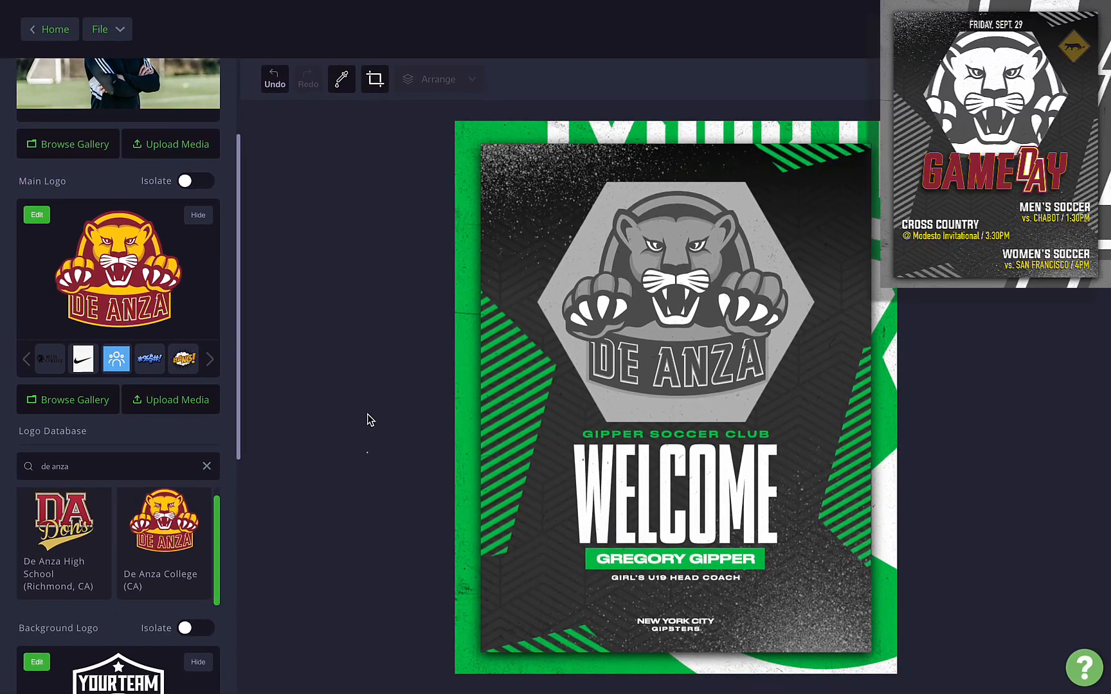
Step: Isolate the background logo, search its logo database for "de anza" and replace it with the De Anza College (CA) logo
{"action": "scroll", "coordinate": [182, 459], "scroll_direction": "down", "scroll_amount": 5}
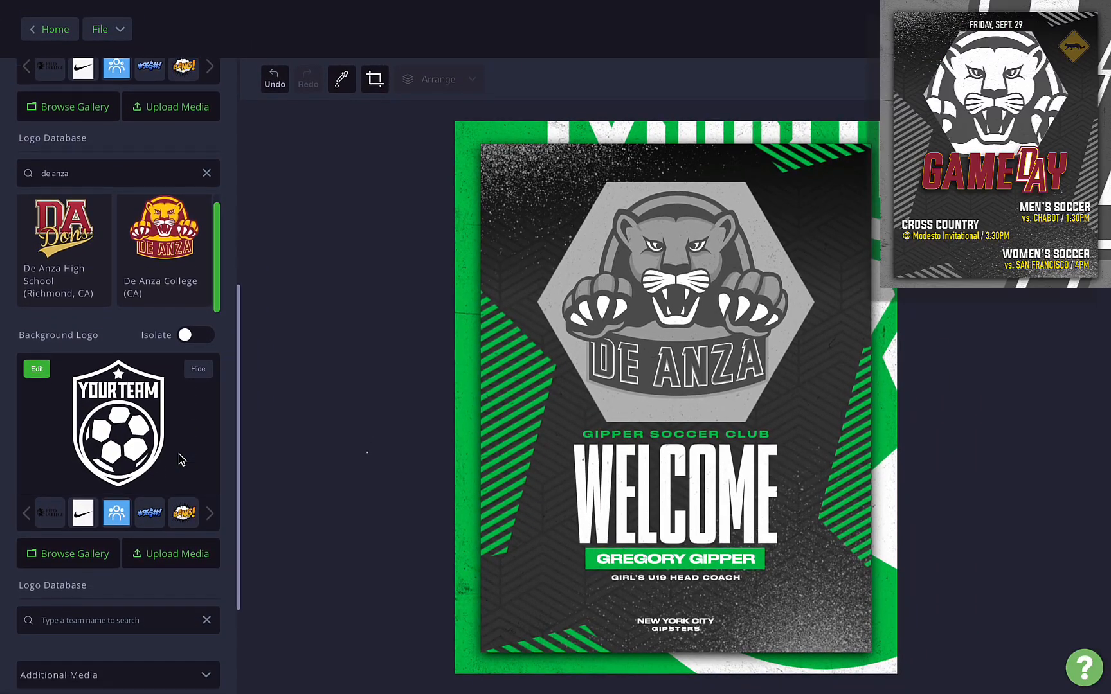
{"action": "scroll", "coordinate": [180, 456], "scroll_direction": "down", "scroll_amount": 2}
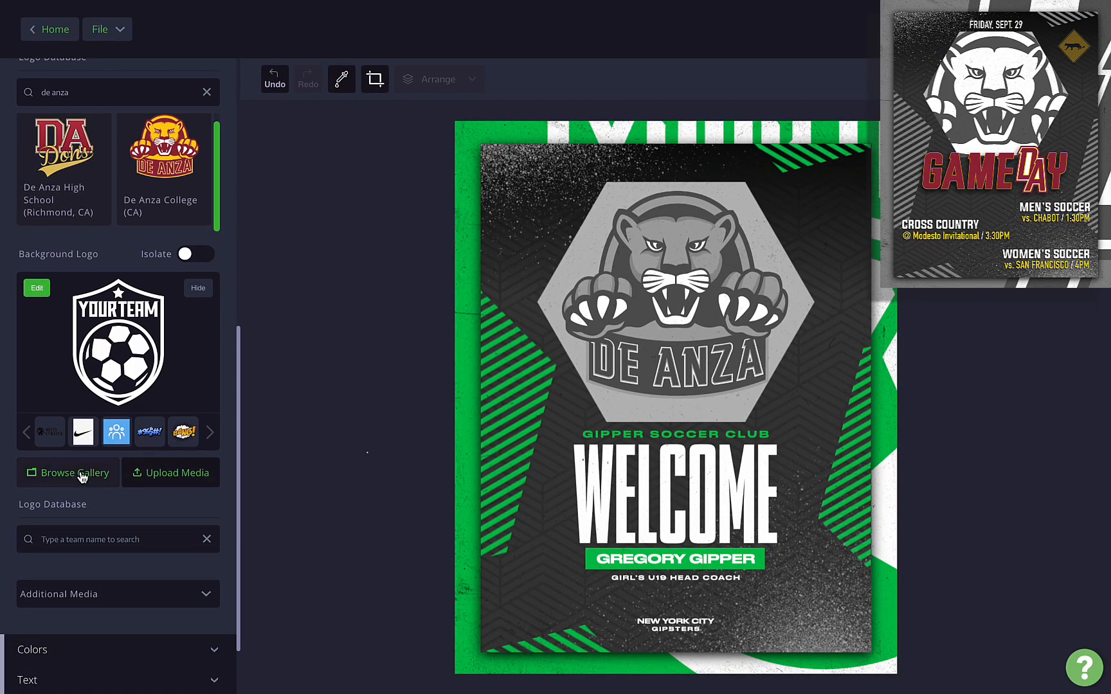
{"action": "left_click", "coordinate": [186, 255]}
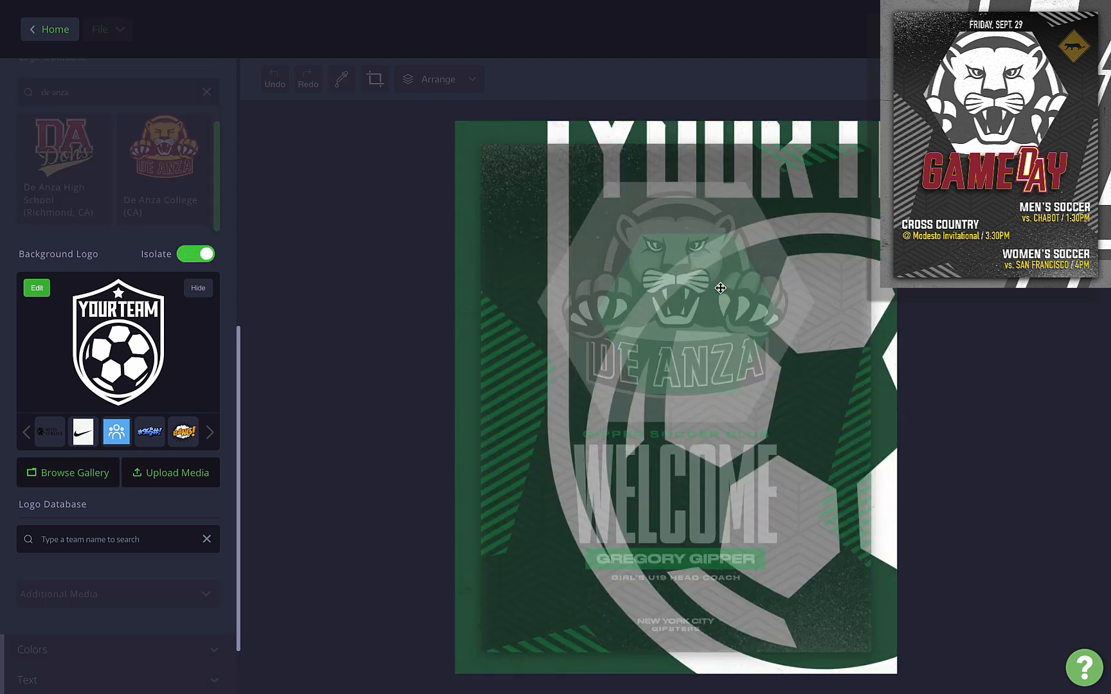
{"action": "left_click", "coordinate": [58, 474]}
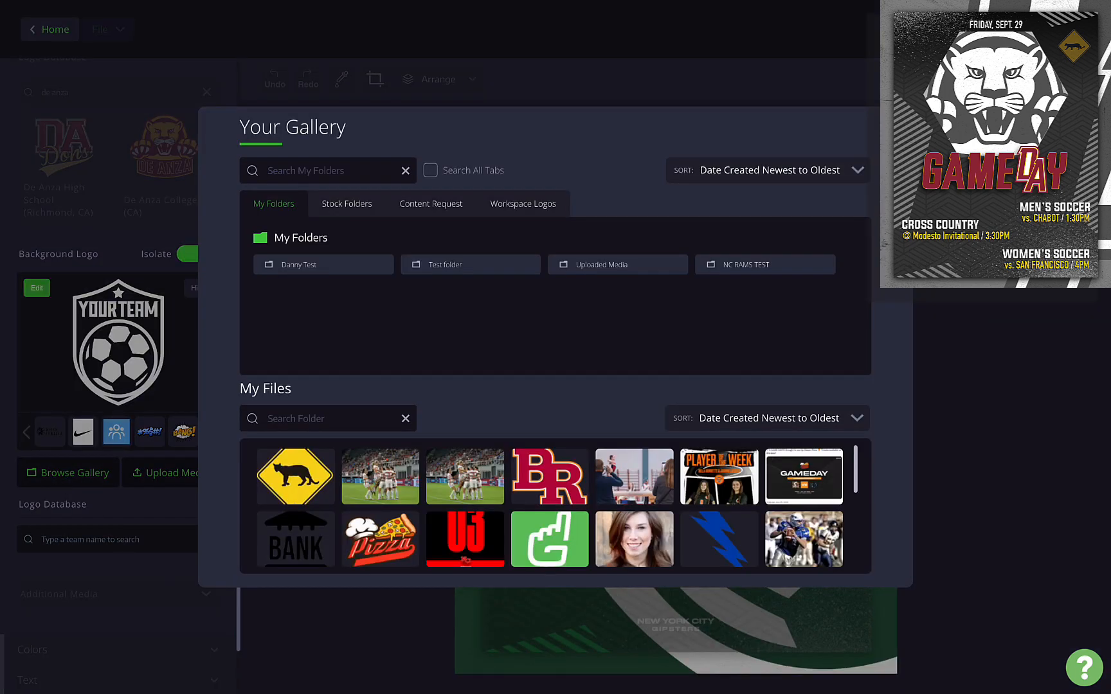
{"action": "left_click", "coordinate": [892, 127]}
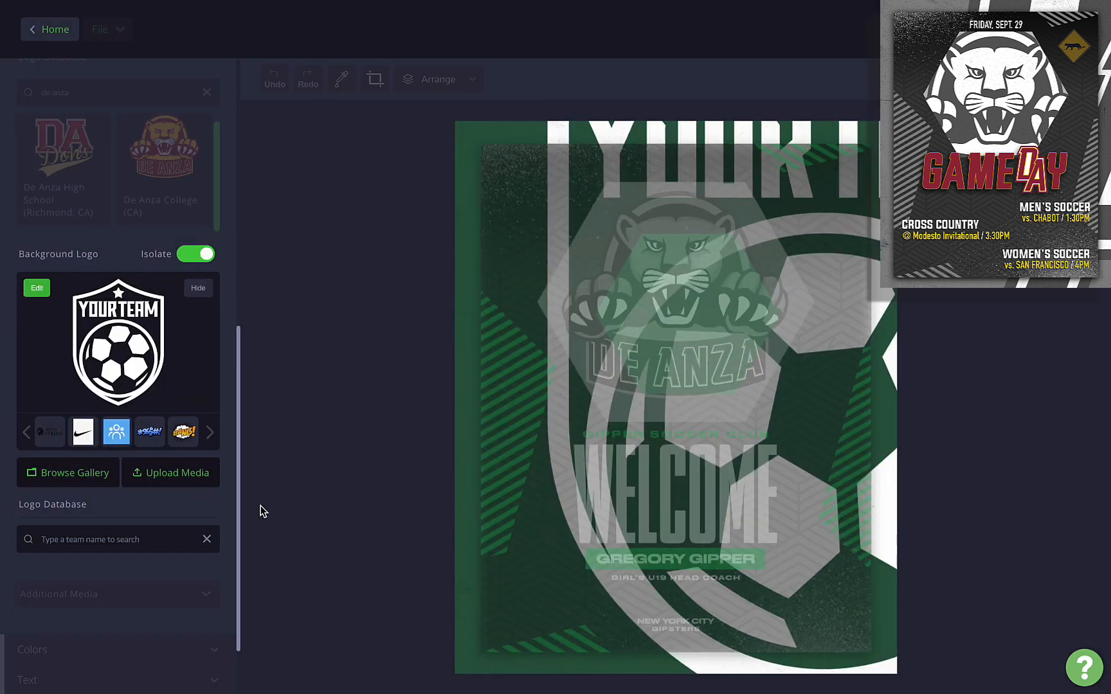
{"action": "left_click", "coordinate": [131, 540]}
{"action": "type", "text": "de anza"}
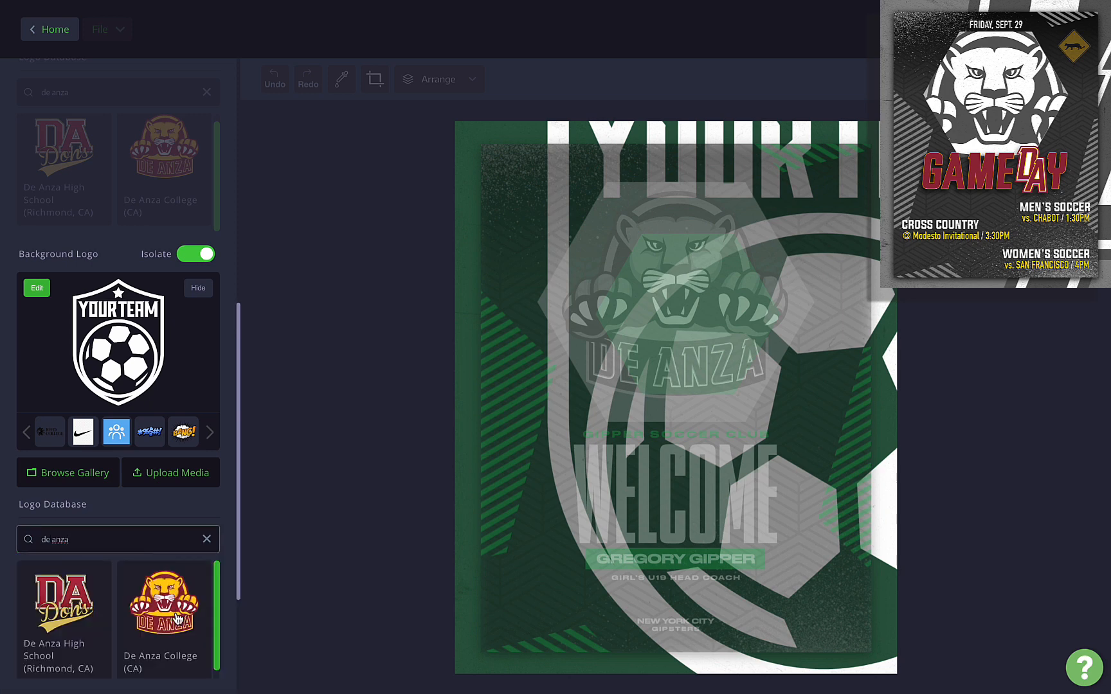
{"action": "left_click", "coordinate": [167, 608]}
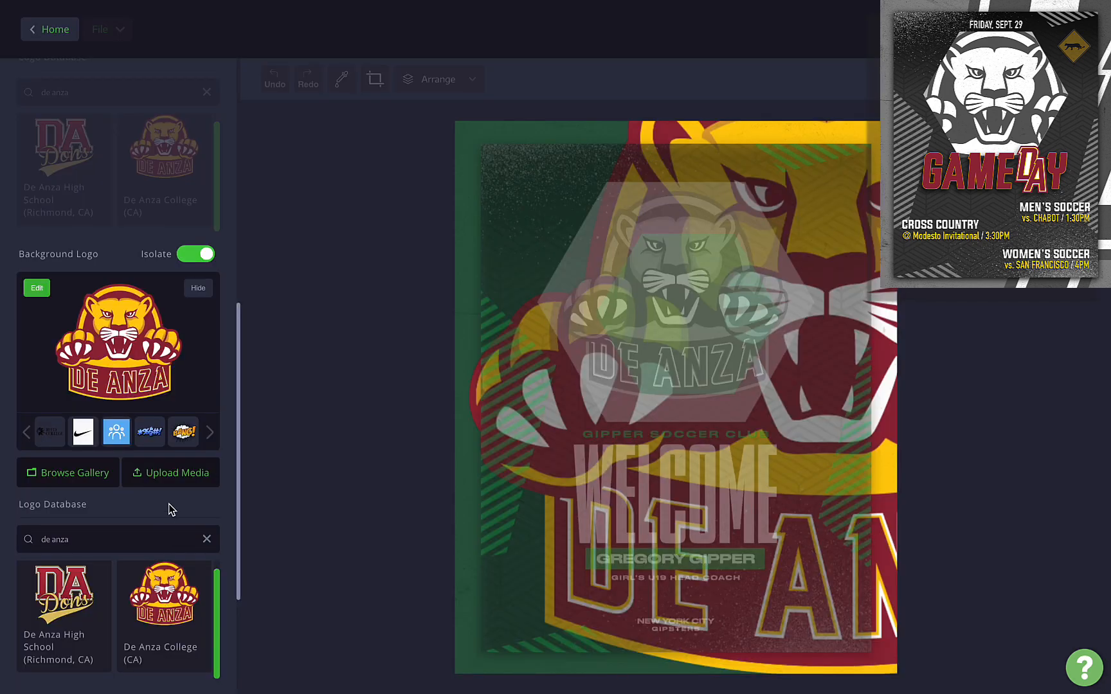
Step: Apply the Black & White filter to the background De Anza logo and end its isolation
{"action": "left_click", "coordinate": [37, 288]}
{"action": "left_click", "coordinate": [40, 322]}
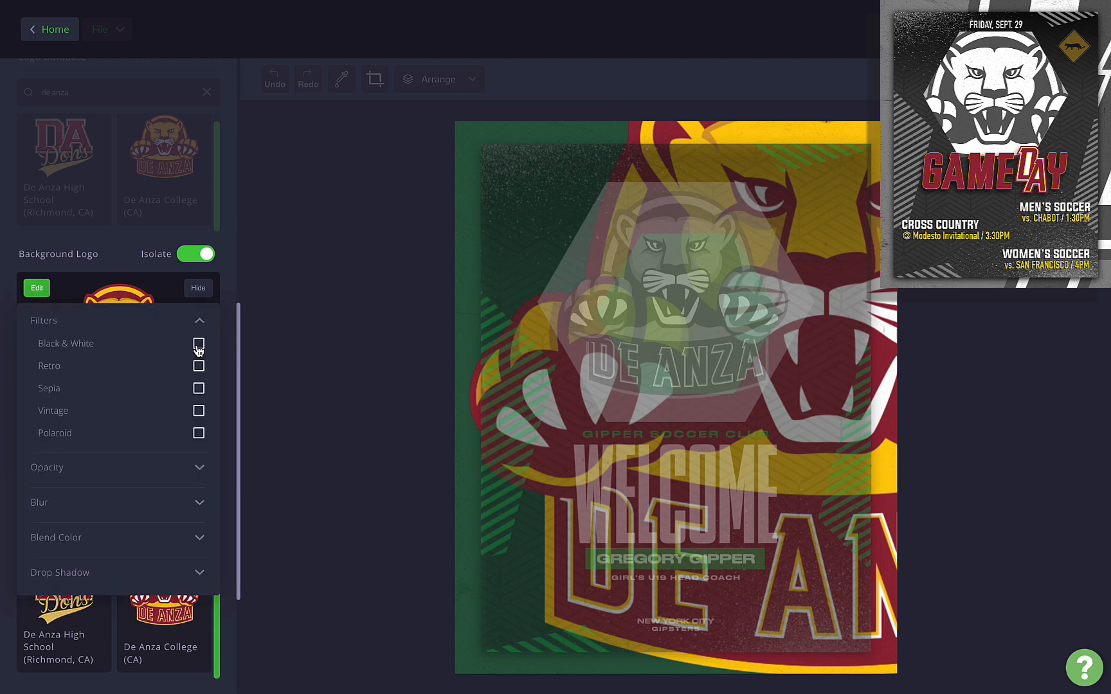
{"action": "left_click", "coordinate": [200, 345]}
{"action": "left_click", "coordinate": [264, 316]}
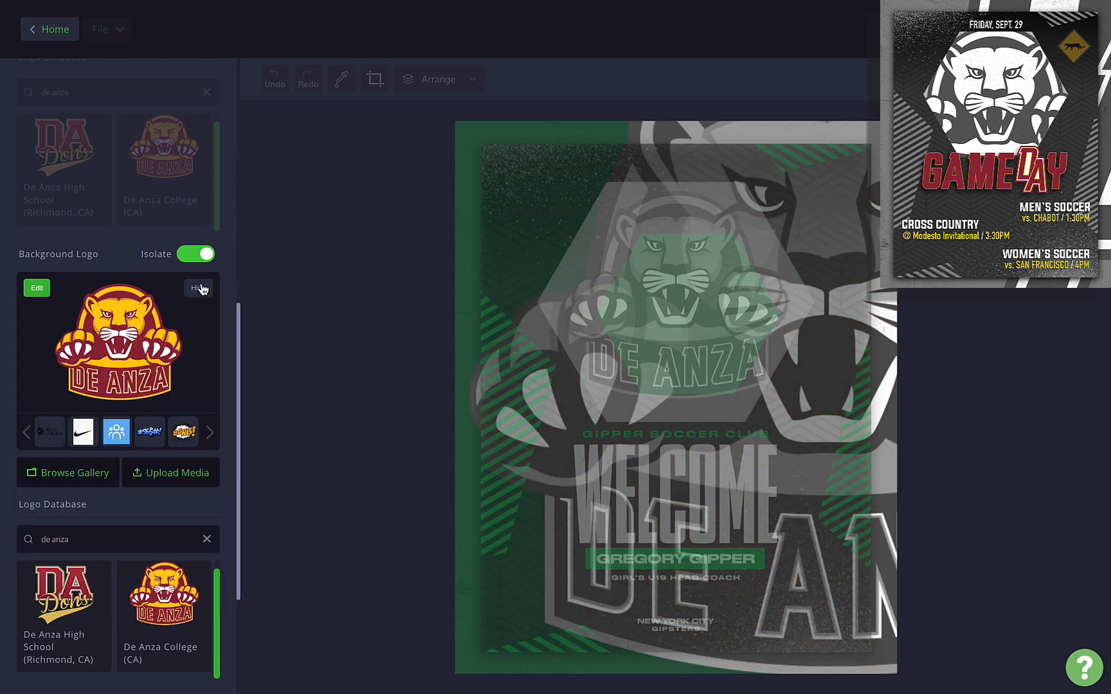
{"action": "left_click", "coordinate": [197, 254]}
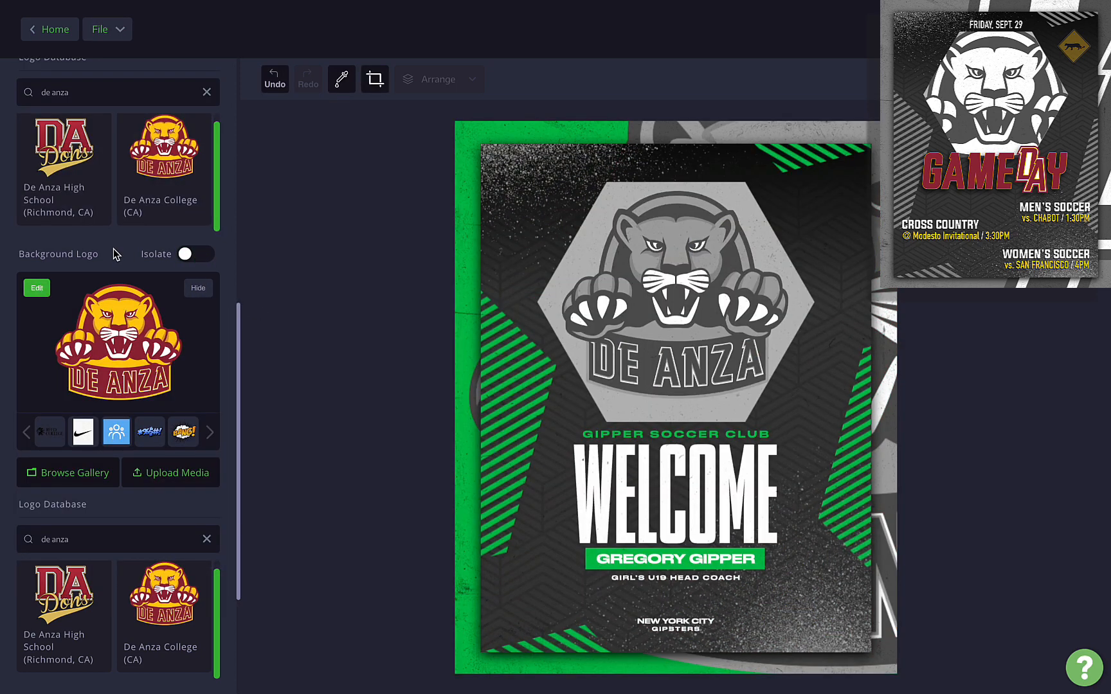
Step: Copy the quaternary colour value B1B1B1 and use it to replace the template's green main colour
{"action": "scroll", "coordinate": [113, 251], "scroll_direction": "down", "scroll_amount": 5}
{"action": "left_click", "coordinate": [87, 564]}
{"action": "scroll", "coordinate": [86, 566], "scroll_direction": "down", "scroll_amount": 3}
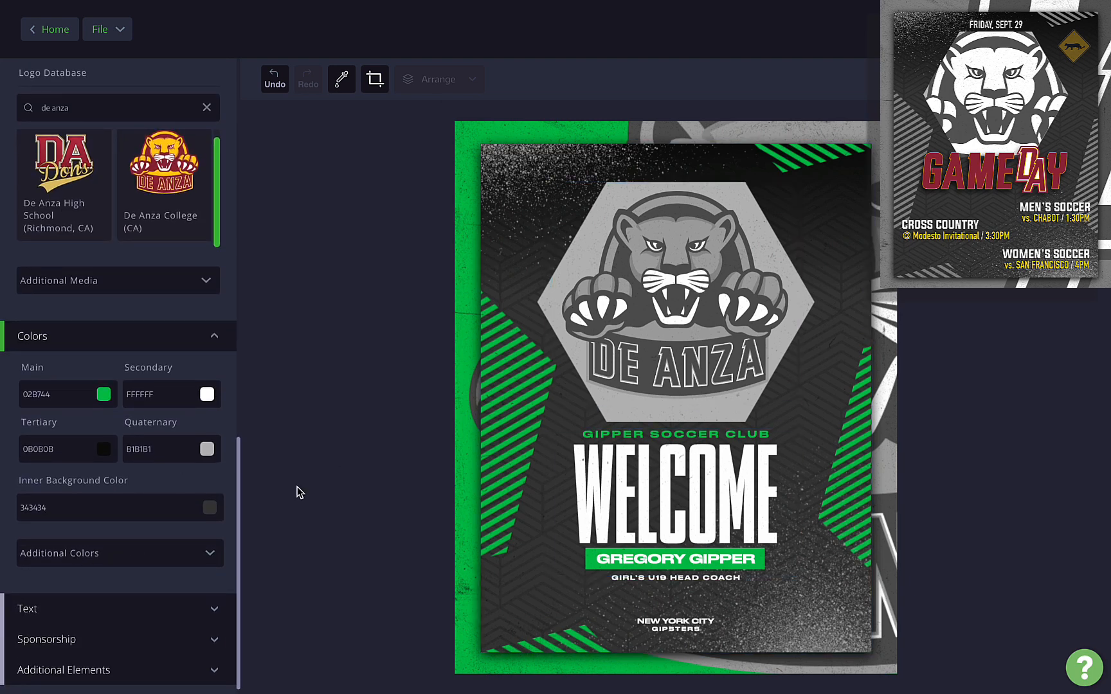
{"action": "left_click", "coordinate": [145, 454]}
{"action": "key", "text": "ctrl+c"}
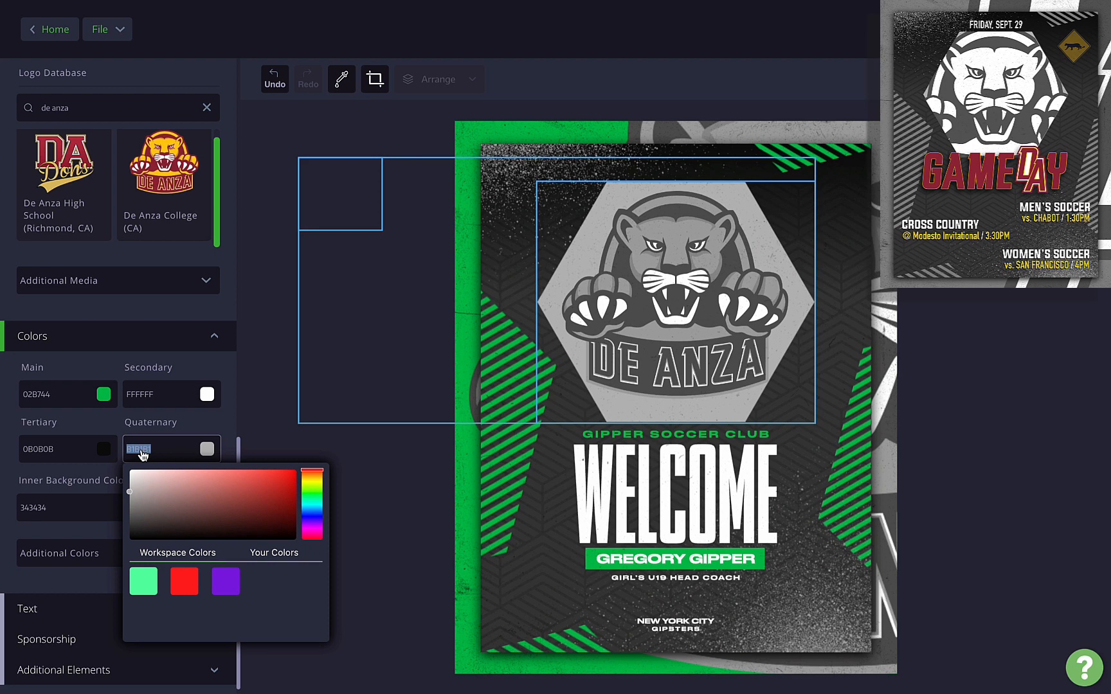
{"action": "left_click", "coordinate": [82, 394]}
{"action": "key", "text": "BackSpace"}
{"action": "key", "text": "BackSpace"}
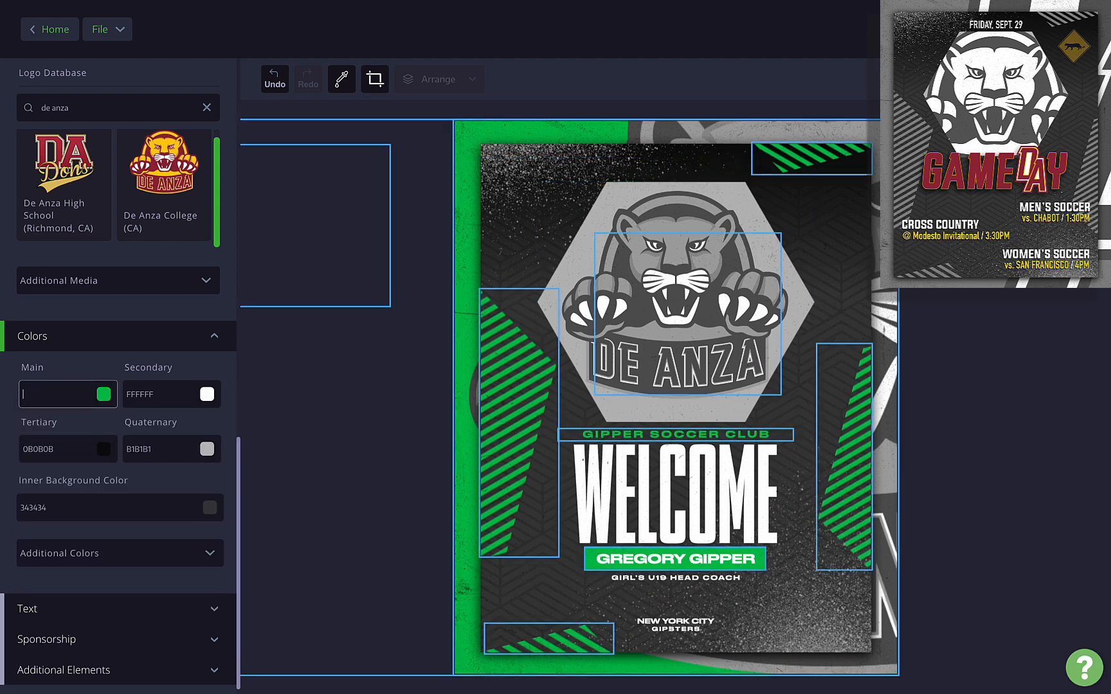
{"action": "key", "text": "ctrl+v"}
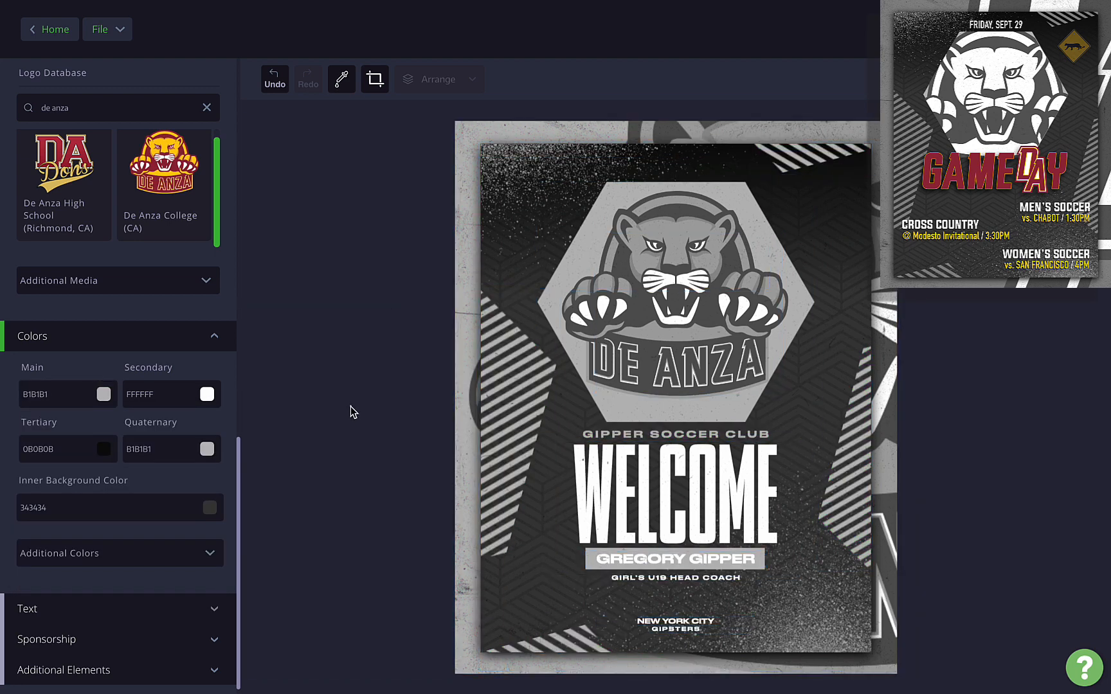
Step: Clear the headline text and change the title to GAMEDAY
{"action": "left_click", "coordinate": [219, 336]}
{"action": "left_click", "coordinate": [70, 597]}
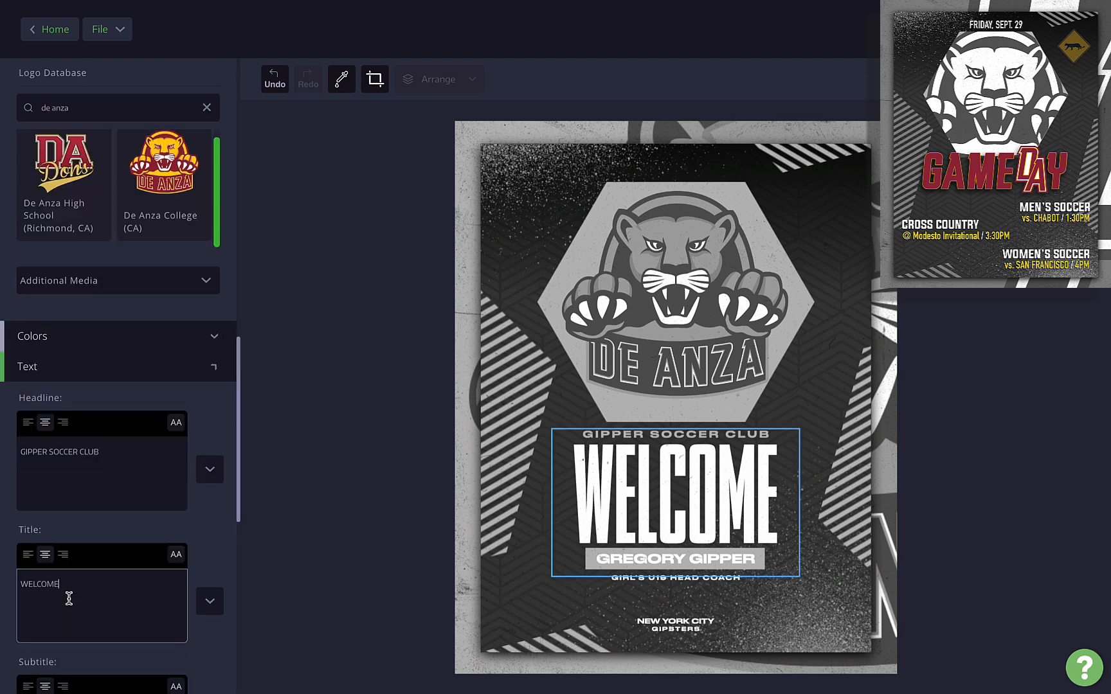
{"action": "scroll", "coordinate": [37, 566], "scroll_direction": "down", "scroll_amount": 3}
{"action": "triple_click", "coordinate": [80, 249]}
{"action": "key", "text": "BackSpace"}
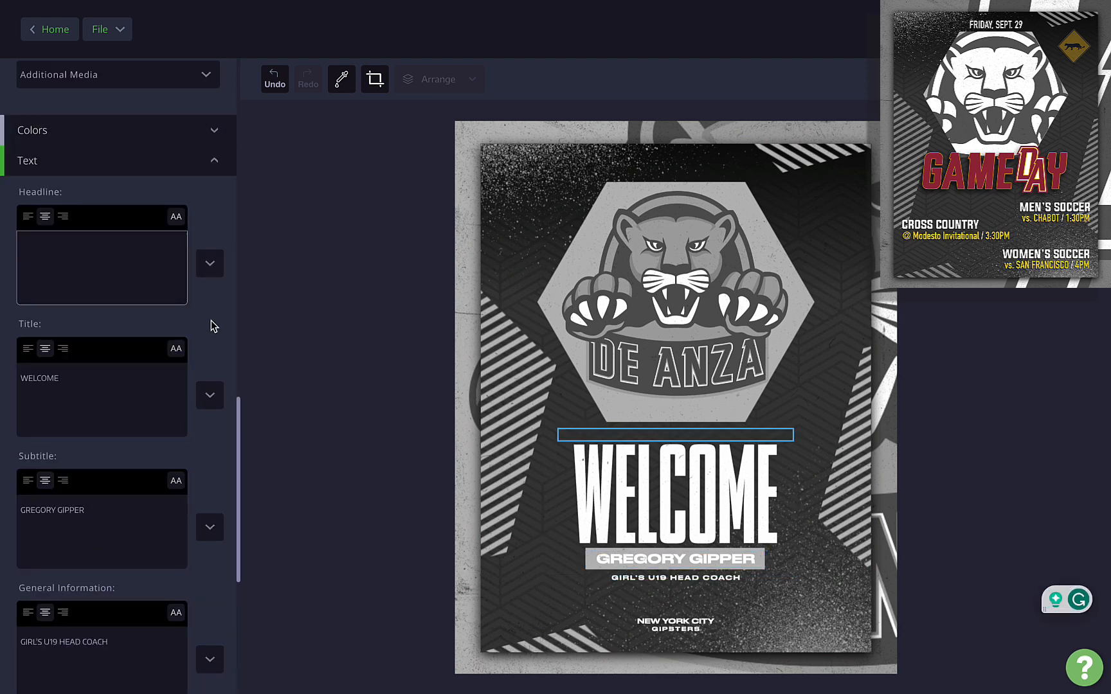
{"action": "left_click_drag", "start_coordinate": [74, 378], "coordinate": [26, 381]}
{"action": "type", "text": "GAMEDAY"}
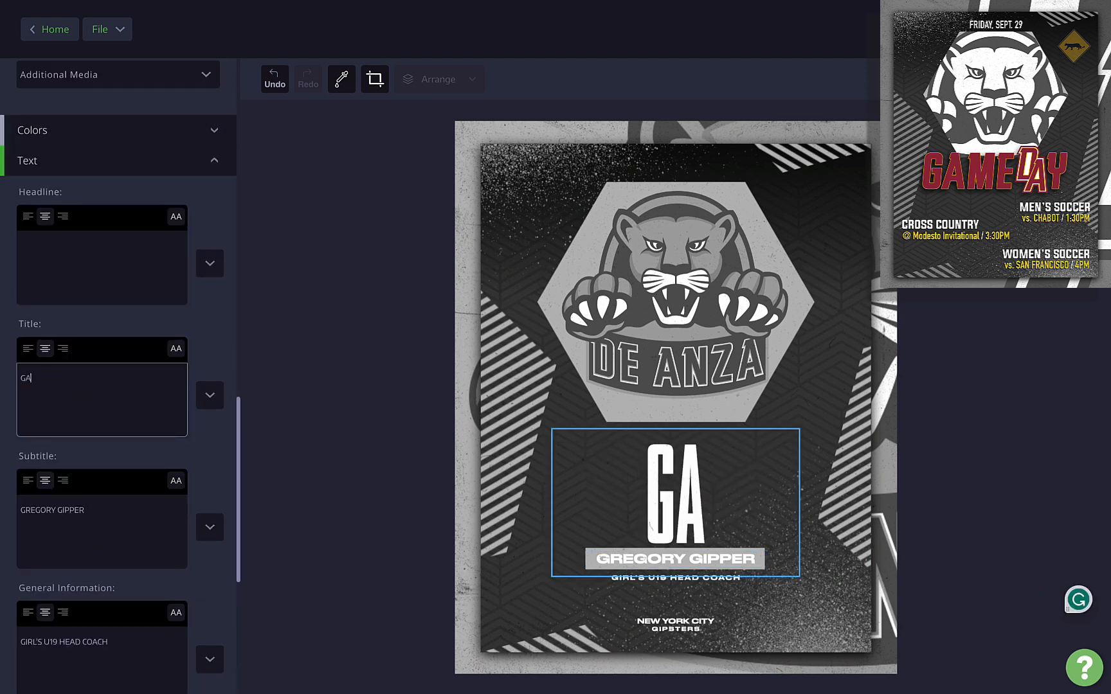
{"action": "left_click", "coordinate": [203, 349]}
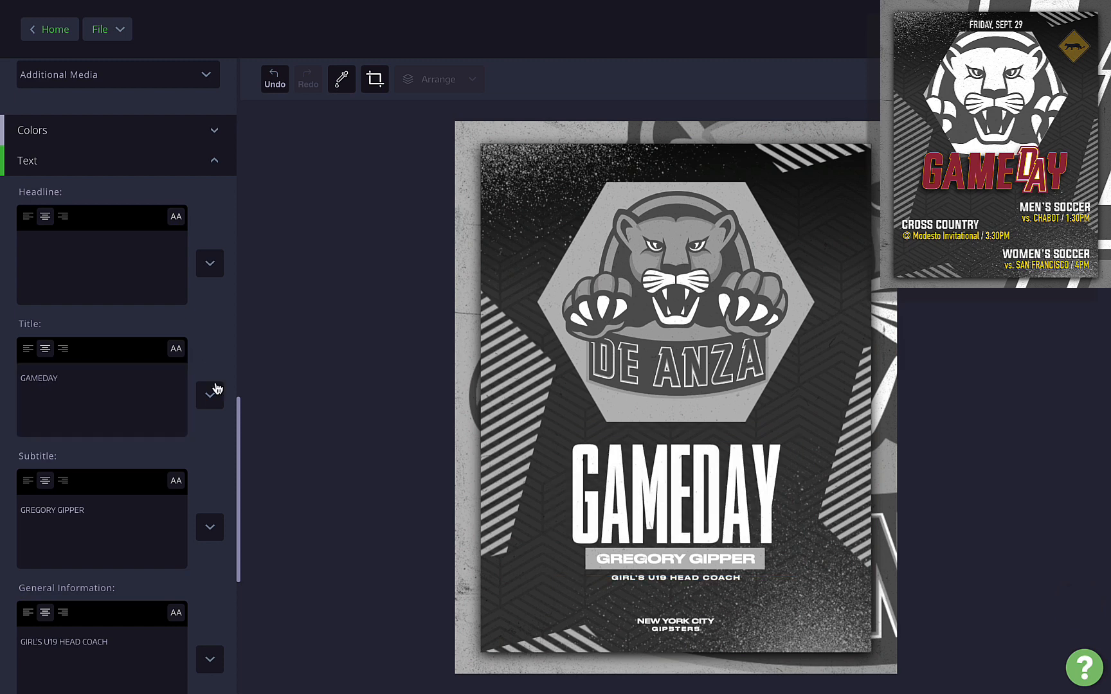
Step: Colour the GAMEDAY title dark red, 570E0E
{"action": "left_click", "coordinate": [219, 397]}
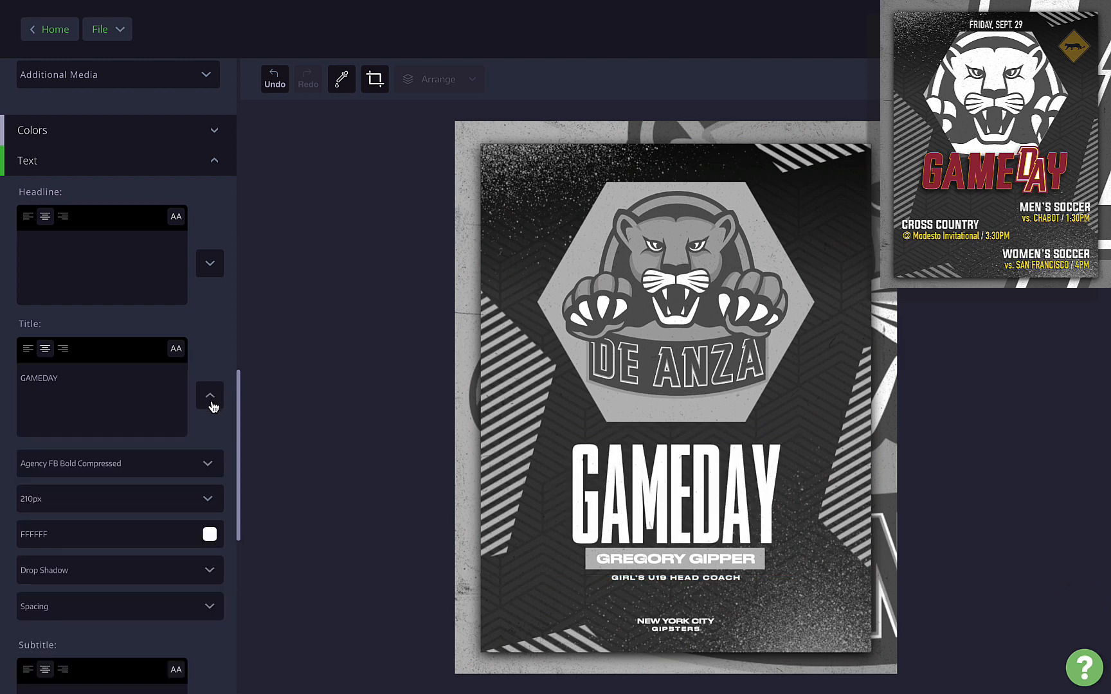
{"action": "left_click", "coordinate": [216, 552]}
{"action": "left_click", "coordinate": [158, 384]}
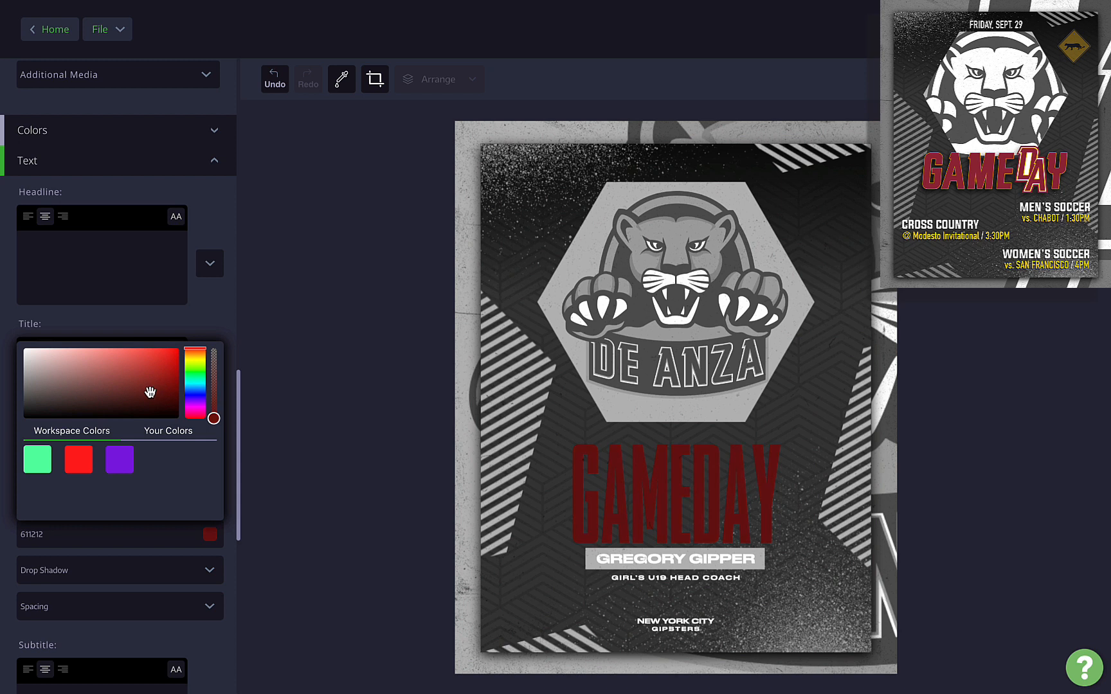
{"action": "mouse_move", "coordinate": [150, 392]}
{"action": "left_mouse_down"}
{"action": "mouse_move", "coordinate": [162, 395]}
{"action": "mouse_move", "coordinate": [154, 392]}
{"action": "left_mouse_up"}
{"action": "left_click", "coordinate": [208, 322]}
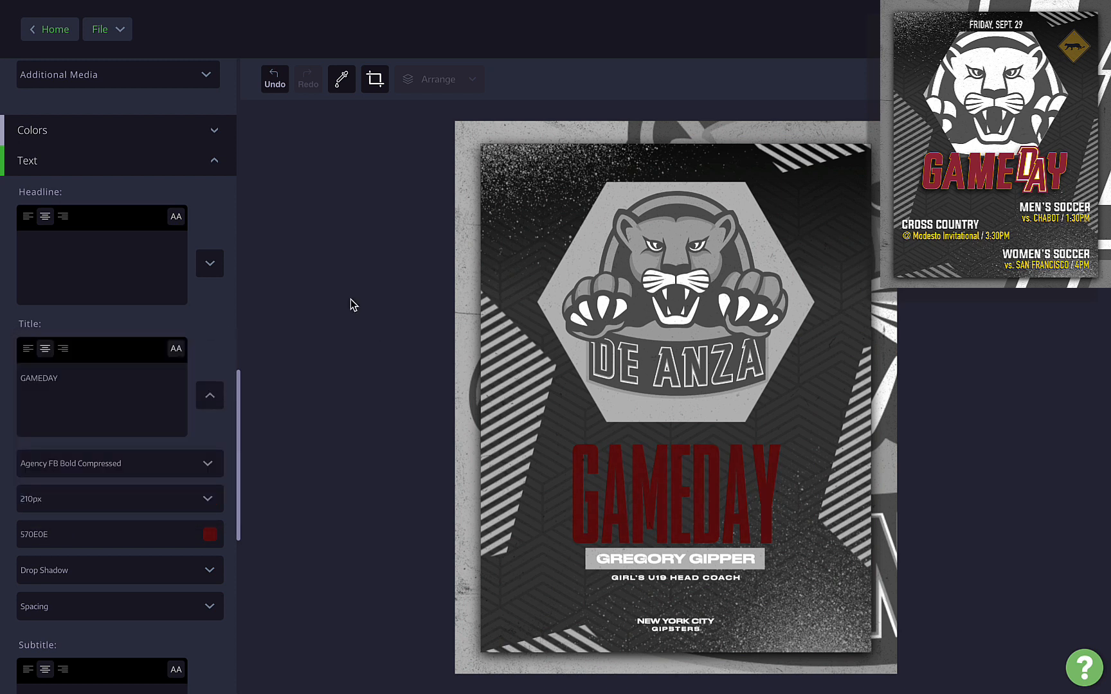
{"action": "left_click", "coordinate": [213, 399]}
Step: Clear the general information, footer title and footer subtitle texts
{"action": "scroll", "coordinate": [209, 443], "scroll_direction": "down", "scroll_amount": 2}
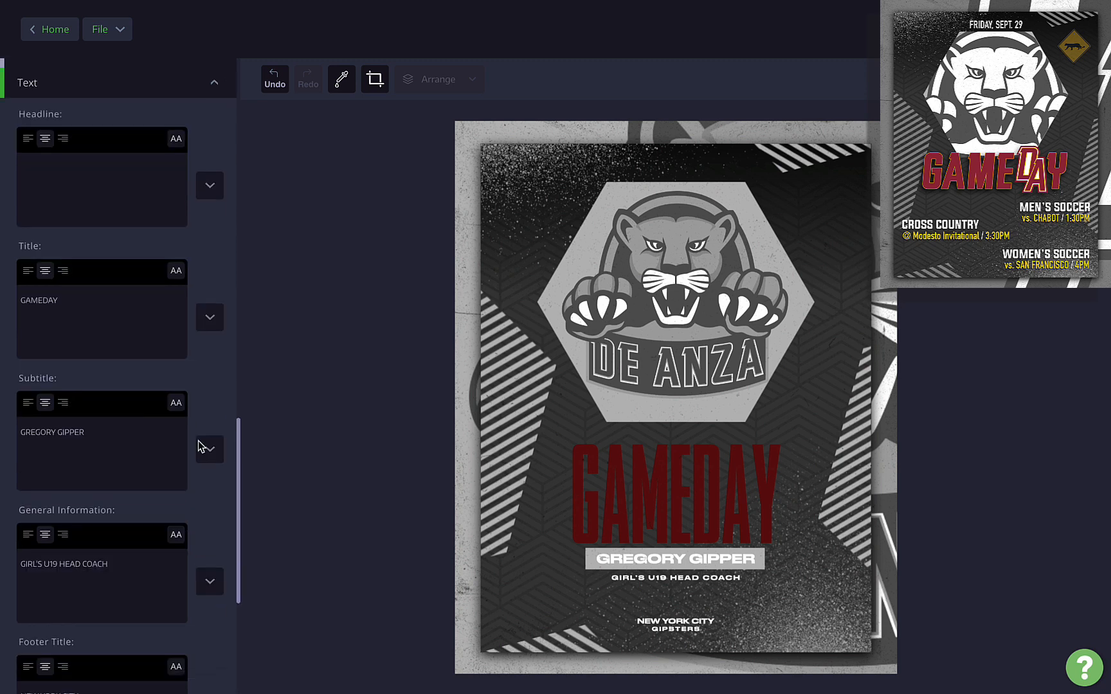
{"action": "left_click", "coordinate": [162, 410]}
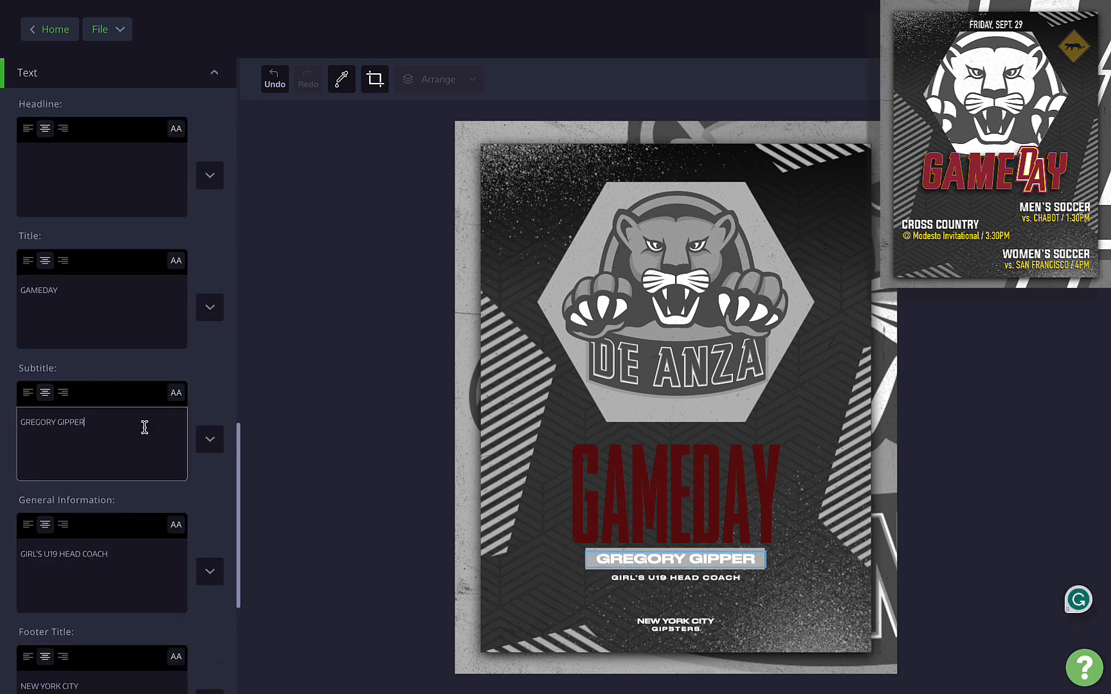
{"action": "scroll", "coordinate": [141, 437], "scroll_direction": "down", "scroll_amount": 2}
{"action": "triple_click", "coordinate": [122, 465]}
{"action": "key", "text": "BackSpace"}
{"action": "scroll", "coordinate": [148, 604], "scroll_direction": "down", "scroll_amount": 2}
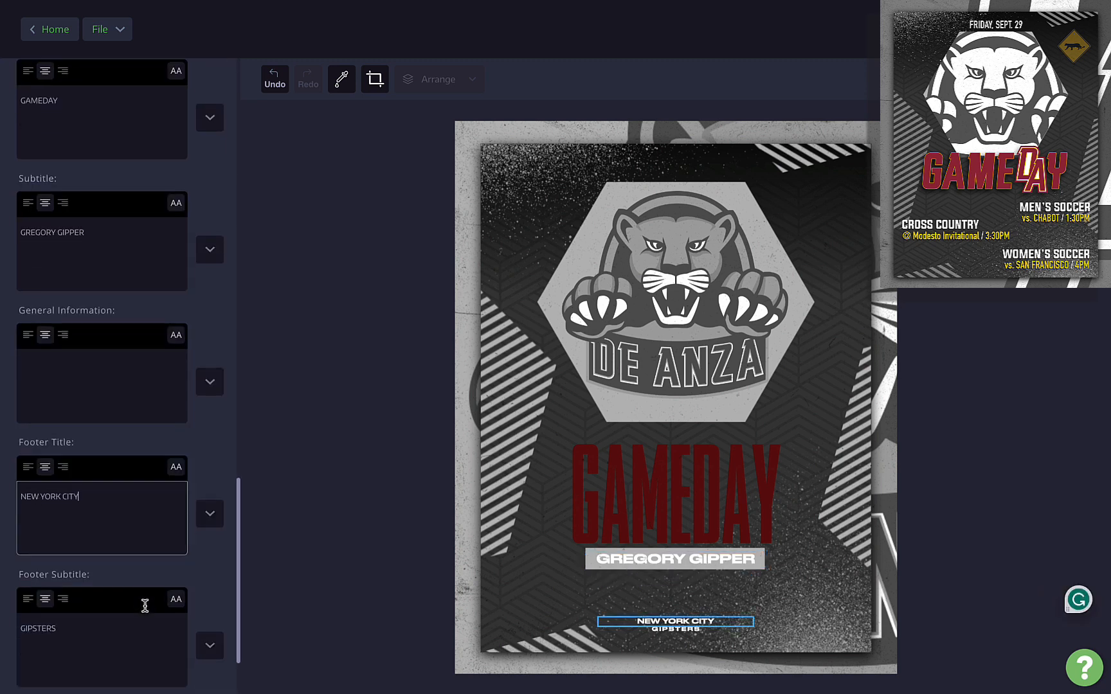
{"action": "triple_click", "coordinate": [96, 532]}
{"action": "key", "text": "BackSpace"}
{"action": "triple_click", "coordinate": [96, 636]}
{"action": "key", "text": "BackSpace"}
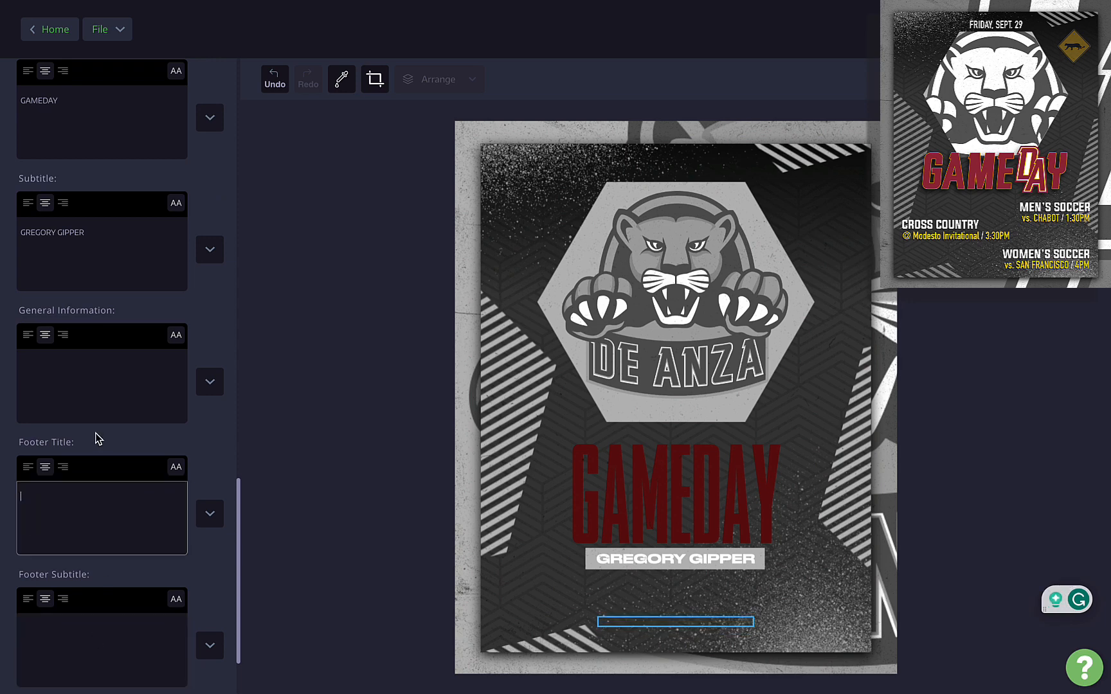
Step: Enter MEN'S SOCCER as the general information and replace the subtitle above it with MEN'S SOCCER as well
{"action": "left_click", "coordinate": [111, 386]}
{"action": "type", "text": "MEN'S SOCCER"}
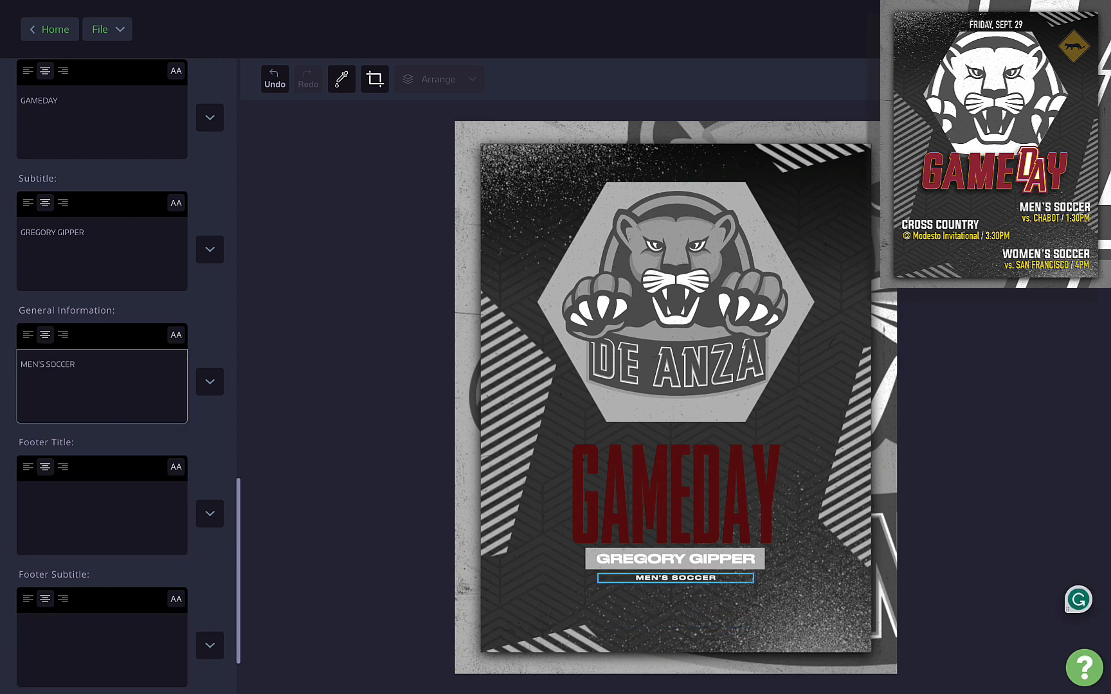
{"action": "left_click", "coordinate": [706, 559]}
{"action": "triple_click", "coordinate": [692, 558]}
{"action": "type", "text": "MEN'S SOCCER"}
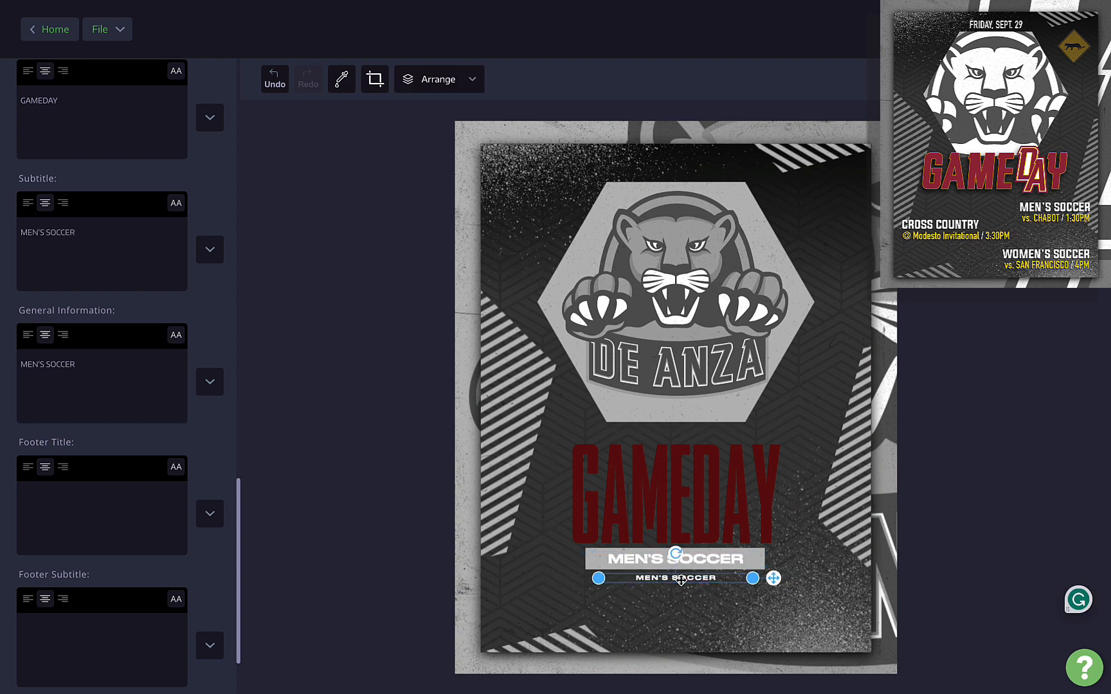
{"action": "left_click", "coordinate": [153, 485]}
{"action": "left_click", "coordinate": [92, 219]}
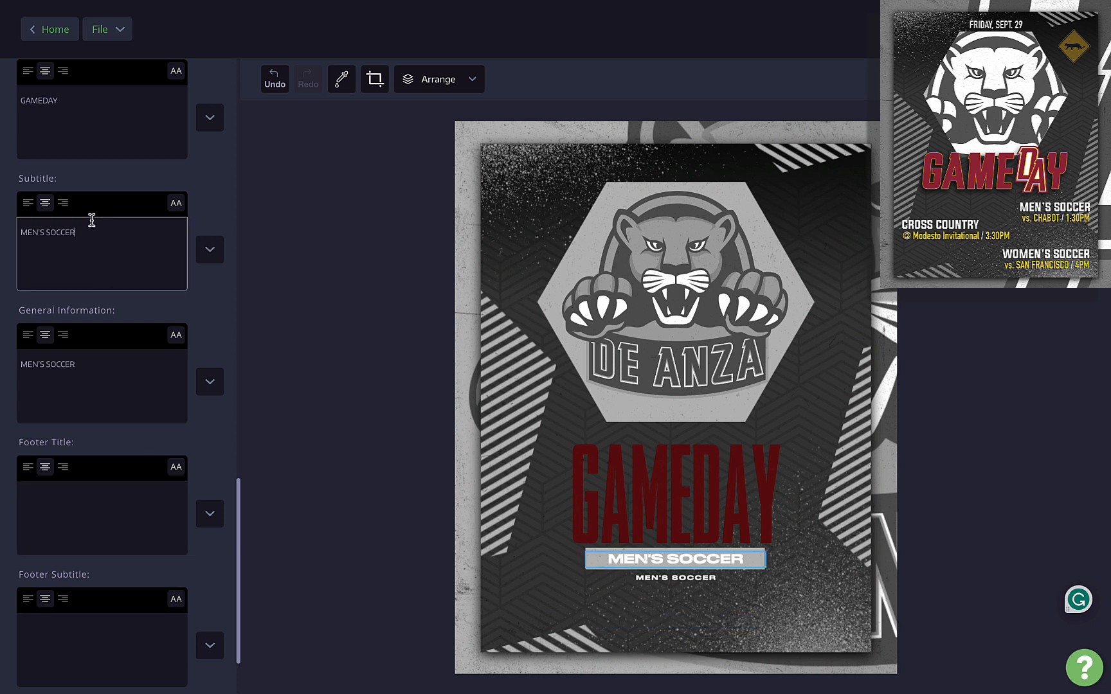
Step: Replace the general information text with NOVEMBER 4TH, 2023
{"action": "triple_click", "coordinate": [72, 358]}
{"action": "type", "text": "NOVEMBER"}
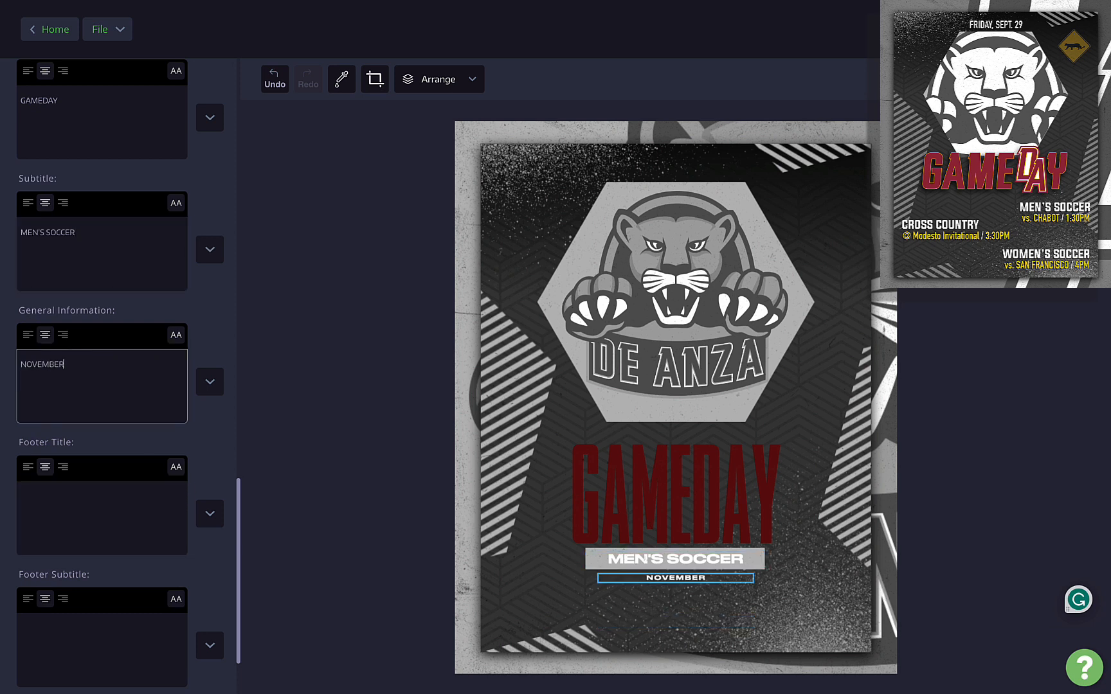
{"action": "type", "text": " 4TH, 2023"}
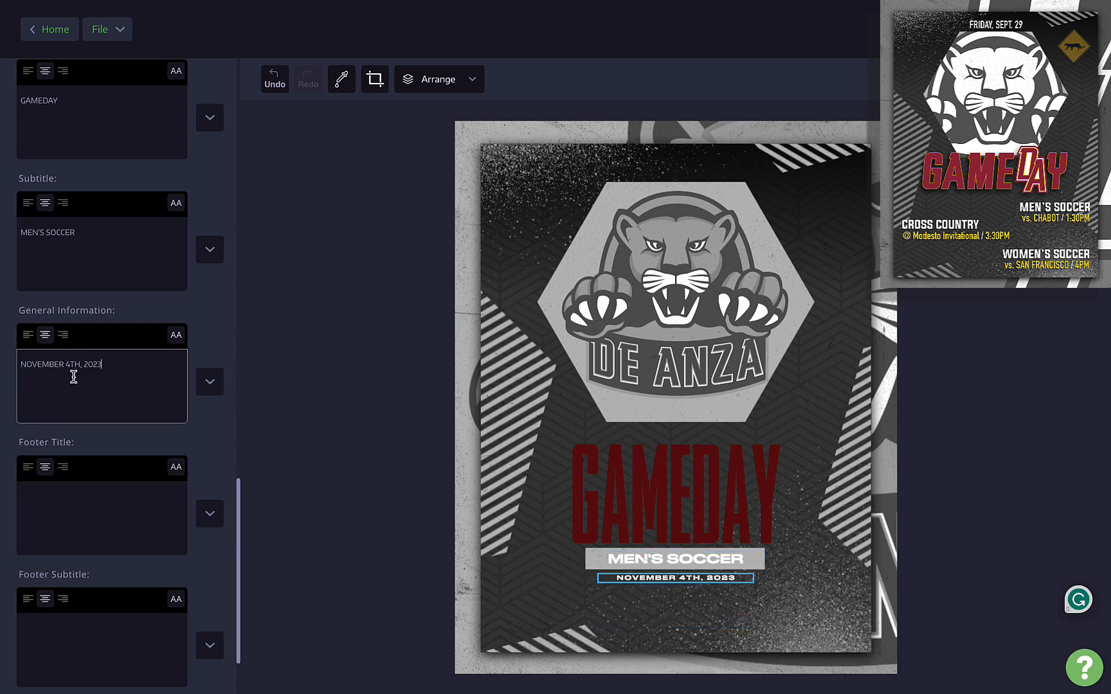
{"action": "left_click", "coordinate": [330, 421]}
Step: Colour the MEN'S SOCCER subtitle golden yellow, C2970A
{"action": "left_click", "coordinate": [210, 249]}
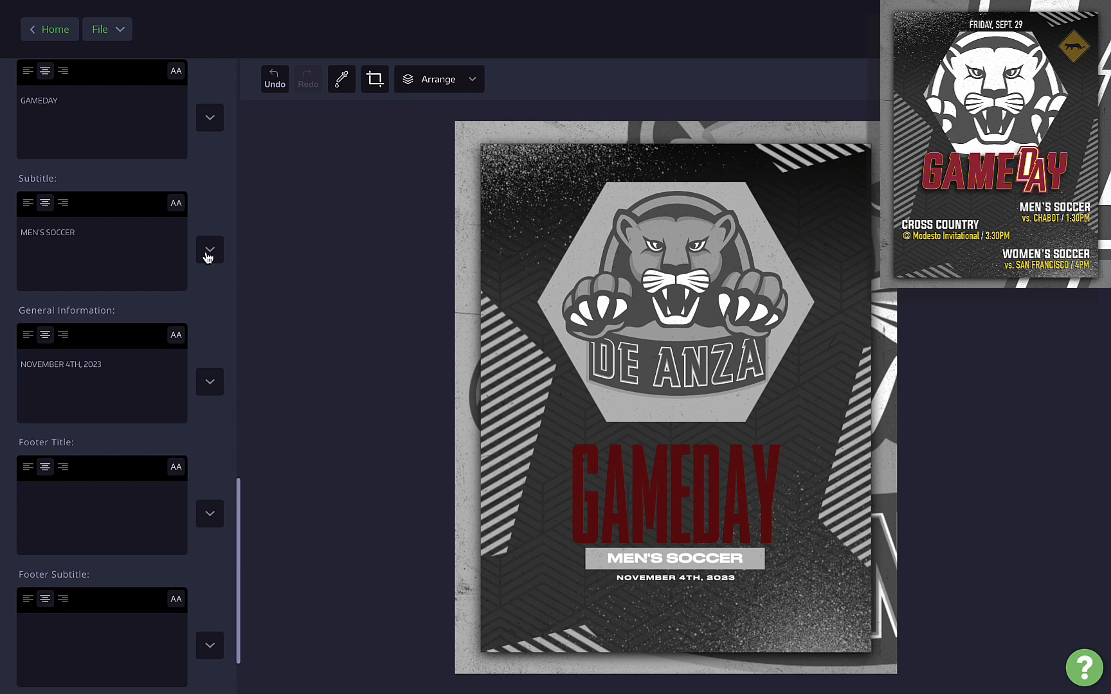
{"action": "left_click", "coordinate": [209, 388]}
{"action": "left_click", "coordinate": [196, 423]}
{"action": "left_click", "coordinate": [160, 445]}
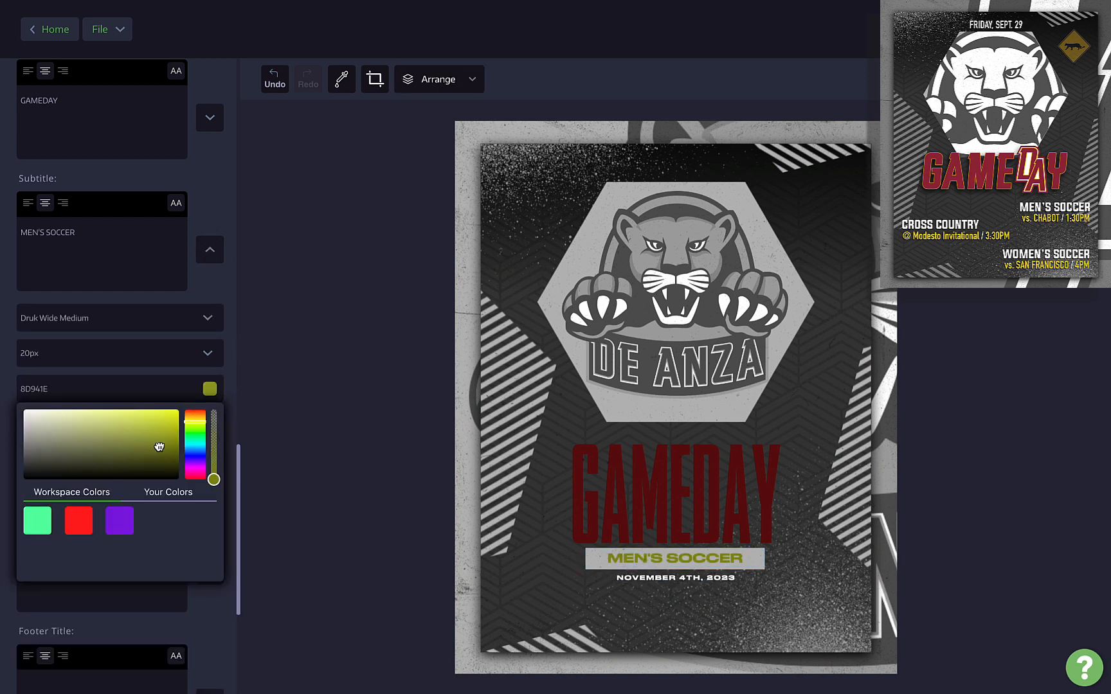
{"action": "left_click", "coordinate": [200, 419]}
{"action": "left_click_drag", "start_coordinate": [171, 423], "coordinate": [171, 427]}
{"action": "left_click", "coordinate": [254, 402]}
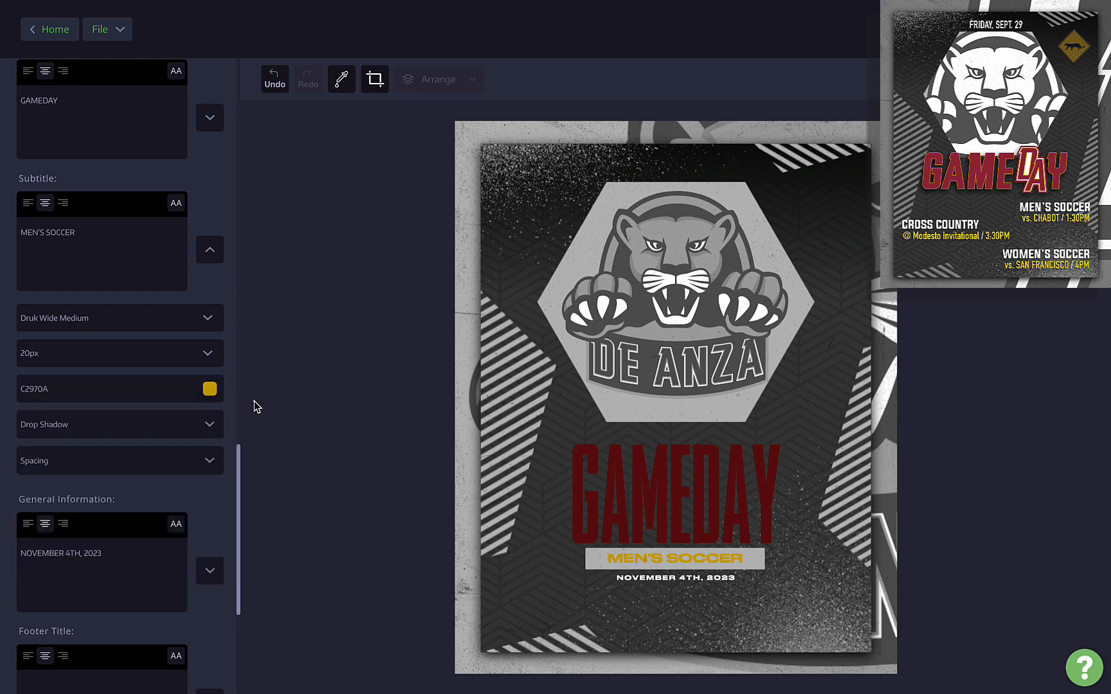
{"action": "left_click", "coordinate": [209, 252]}
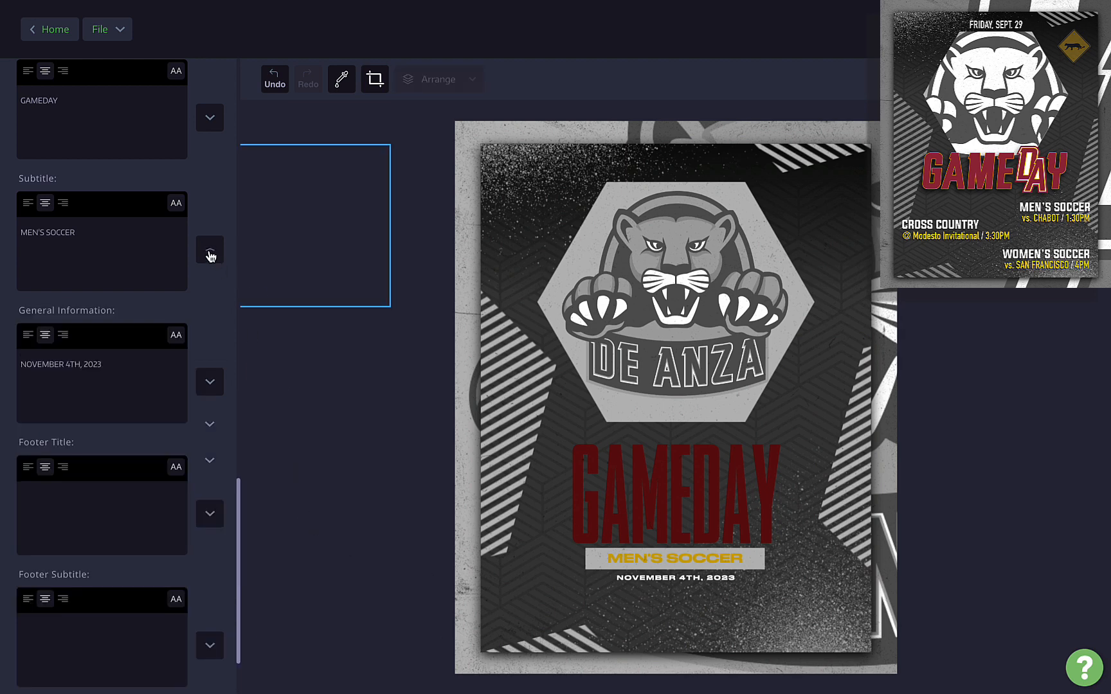
{"action": "scroll", "coordinate": [212, 461], "scroll_direction": "up", "scroll_amount": 5}
{"action": "scroll", "coordinate": [212, 461], "scroll_direction": "up", "scroll_amount": 5}
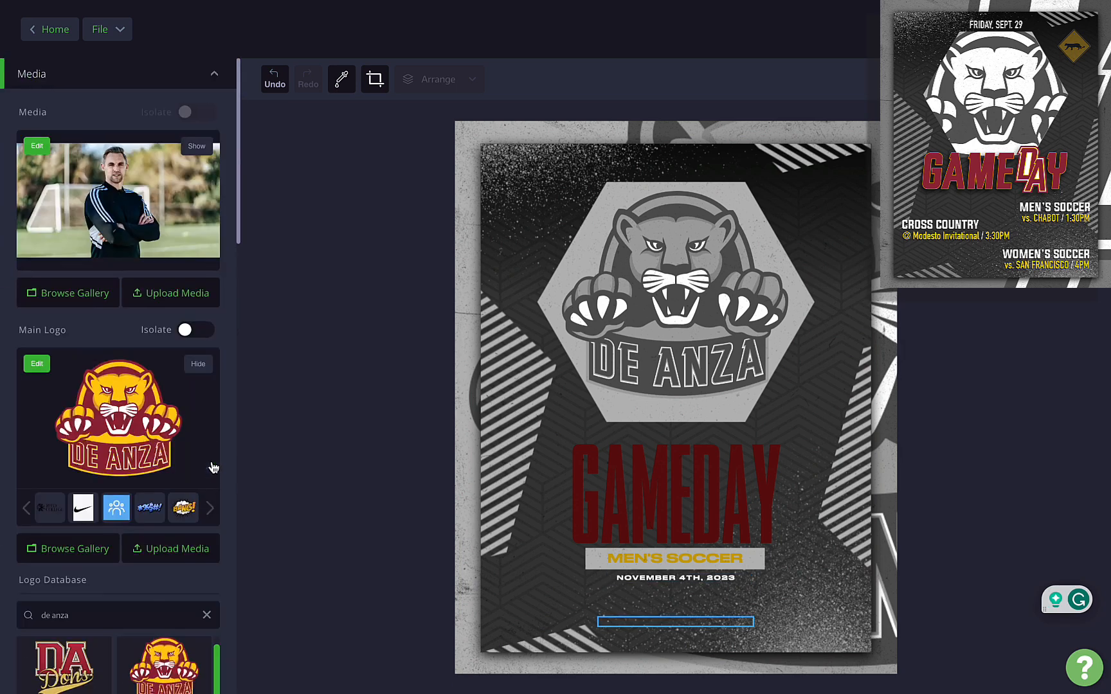
Step: Add a photo element to the graphic and fill it with the yellow cougar crossing sign from the gallery
{"action": "left_click", "coordinate": [218, 74]}
{"action": "left_click", "coordinate": [65, 137]}
{"action": "left_click", "coordinate": [52, 197]}
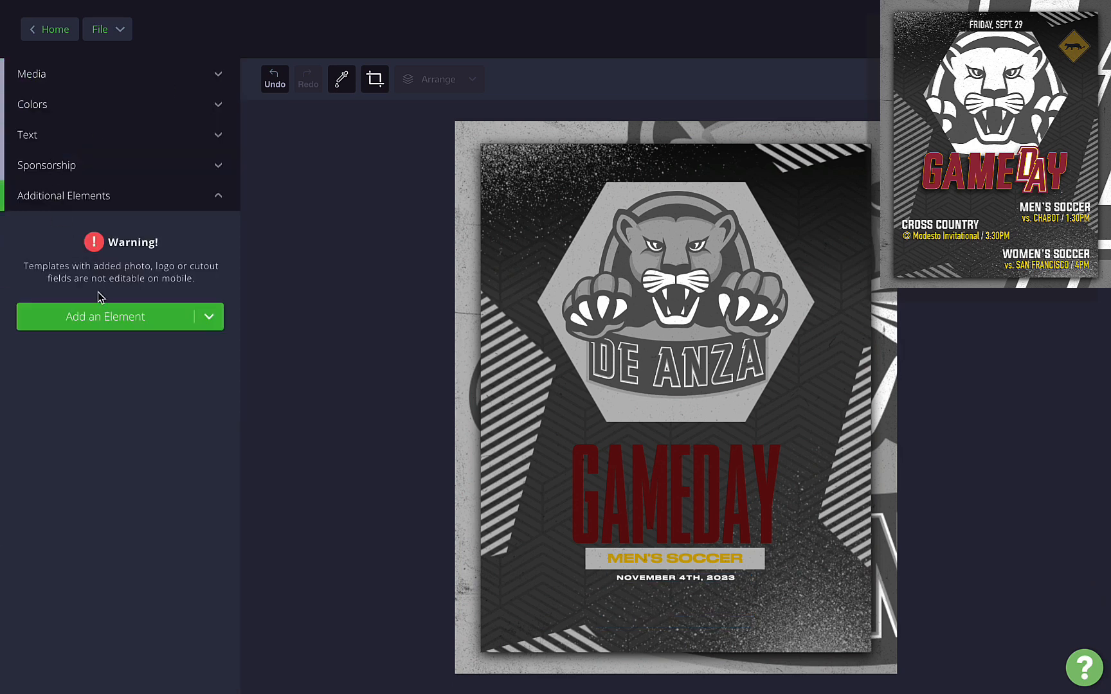
{"action": "left_click", "coordinate": [70, 318]}
{"action": "left_click", "coordinate": [44, 383]}
{"action": "left_click", "coordinate": [49, 414]}
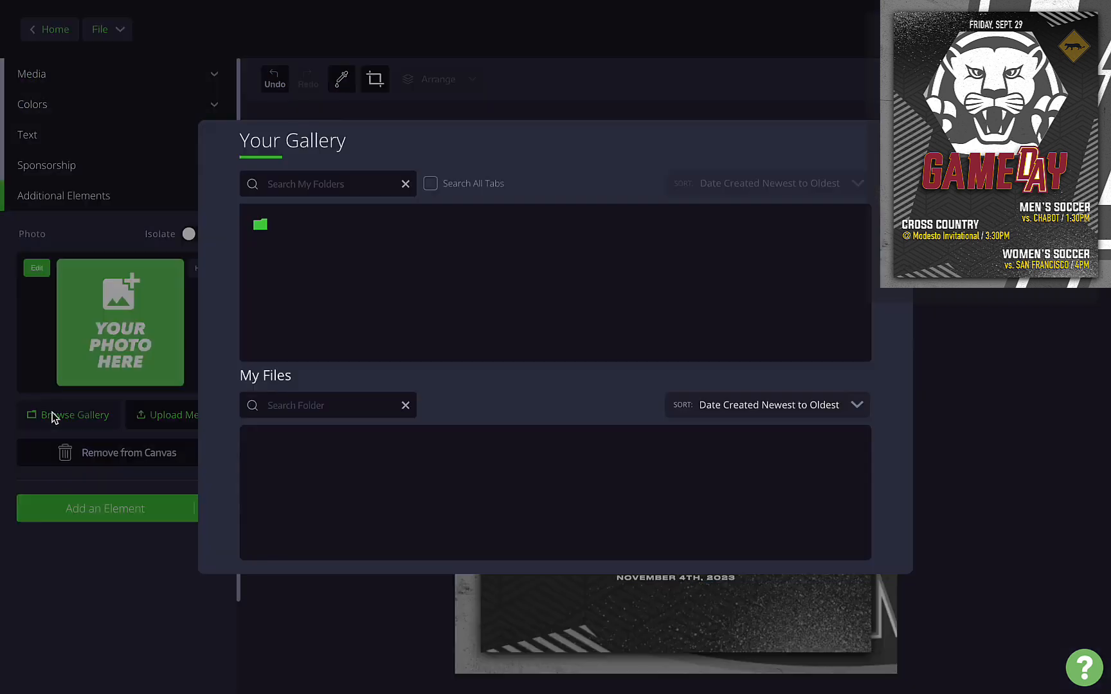
{"action": "left_click", "coordinate": [285, 466]}
{"action": "left_click", "coordinate": [618, 349]}
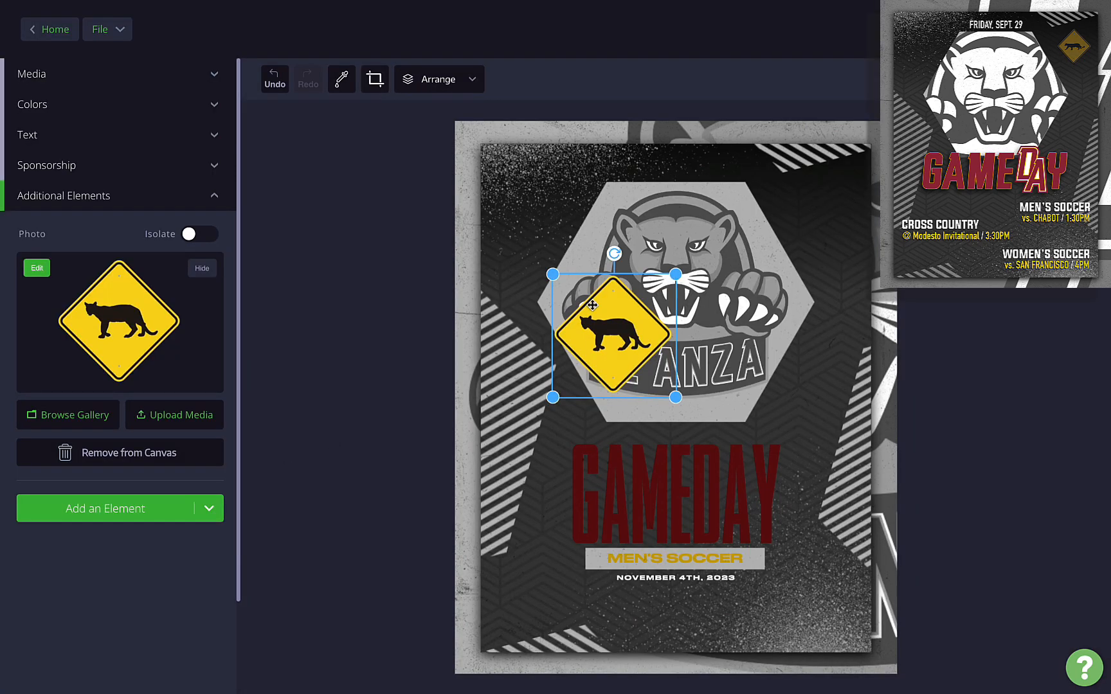
Step: Shrink the cougar crossing sign and place it in the upper-right corner of the poster, beside the hexagon
{"action": "left_click_drag", "start_coordinate": [552, 275], "coordinate": [576, 297]}
{"action": "left_click_drag", "start_coordinate": [615, 345], "coordinate": [812, 191]}
{"action": "left_click_drag", "start_coordinate": [774, 145], "coordinate": [784, 156]}
{"action": "left_click_drag", "start_coordinate": [832, 192], "coordinate": [826, 193]}
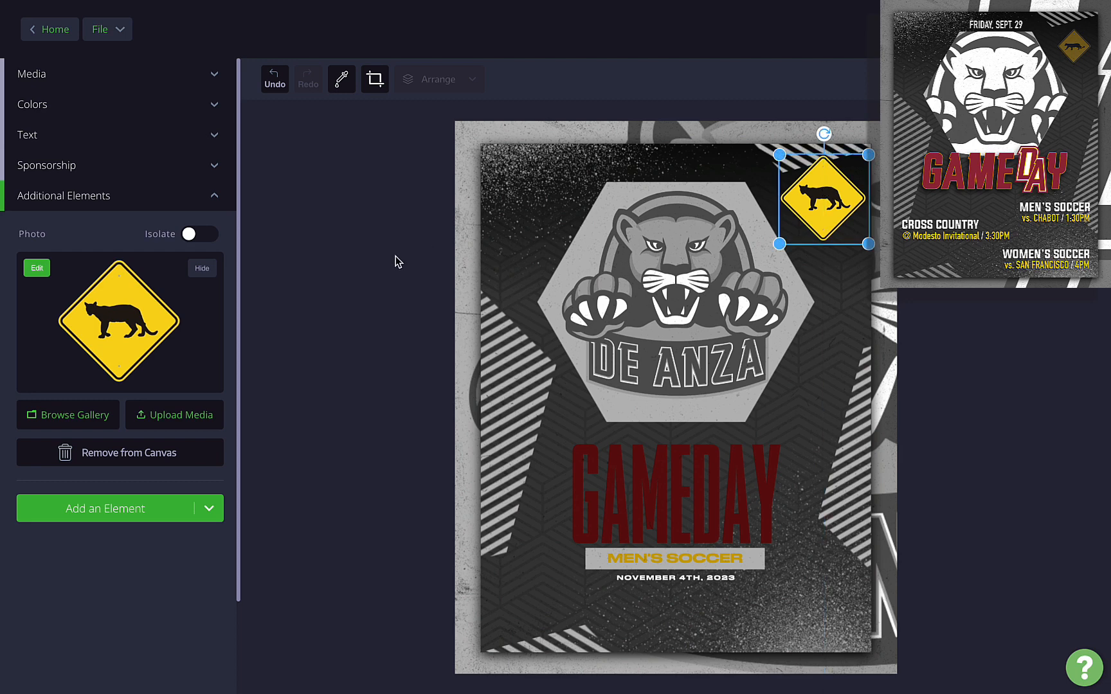
Step: Lower the opacity of the cougar crossing sign to roughly half
{"action": "left_click", "coordinate": [37, 270]}
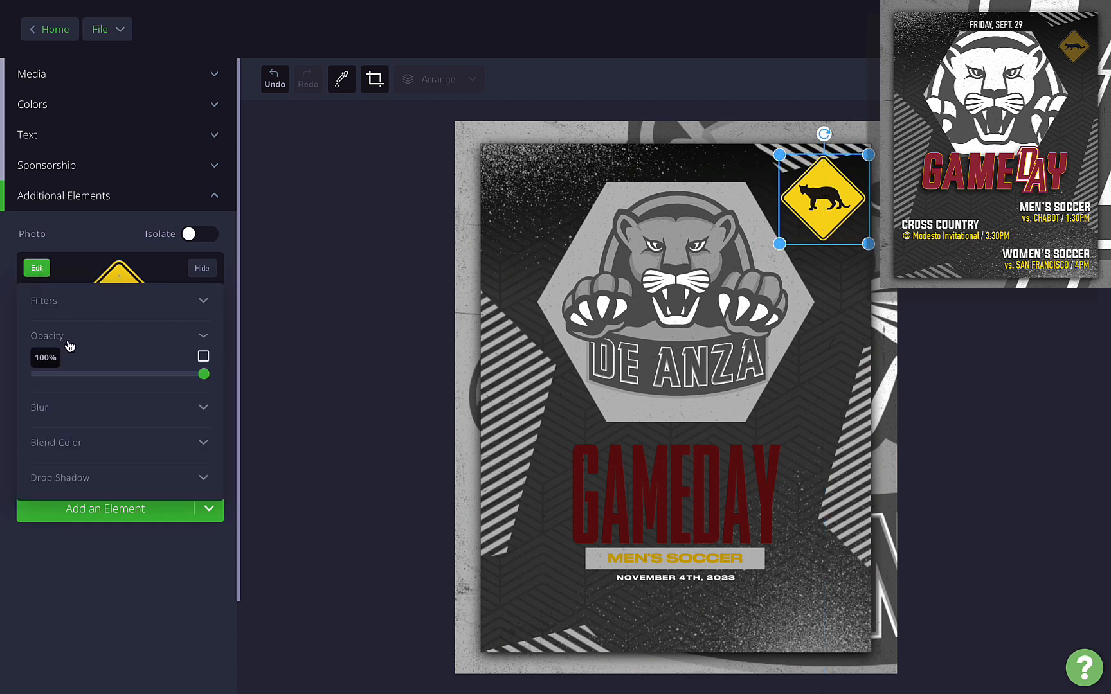
{"action": "left_click_drag", "start_coordinate": [206, 382], "coordinate": [119, 378]}
{"action": "left_click", "coordinate": [270, 312]}
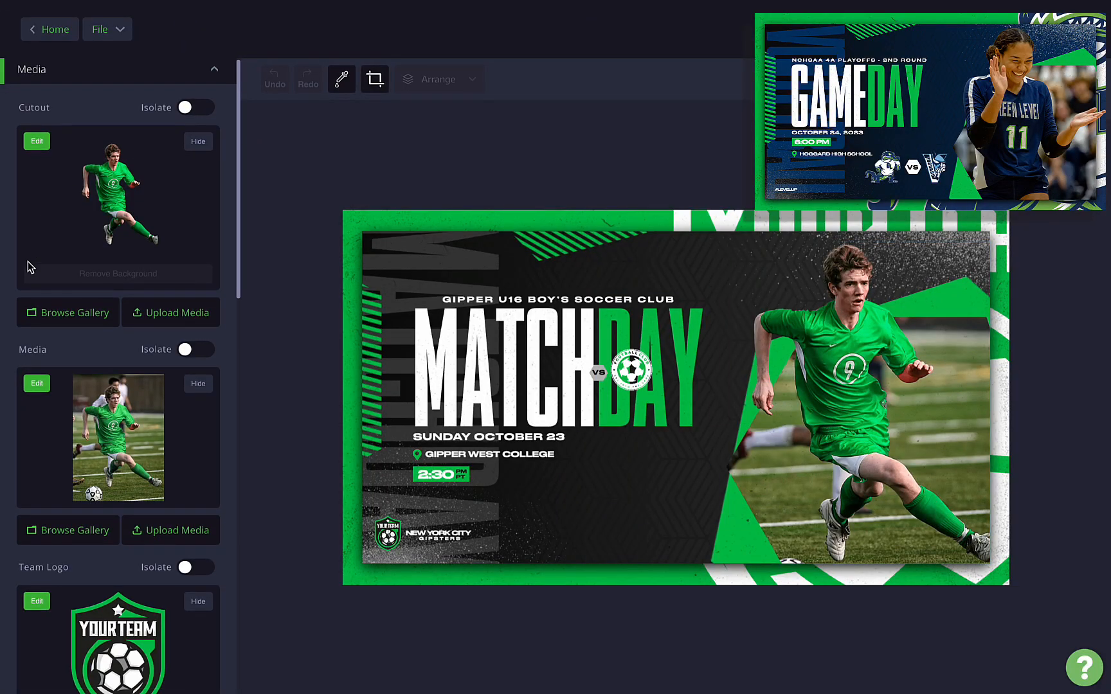
Step: Replace the match day cutout with the gallery photo of the soccer player in white and remove its background
{"action": "left_click", "coordinate": [70, 315]}
{"action": "left_click", "coordinate": [283, 478]}
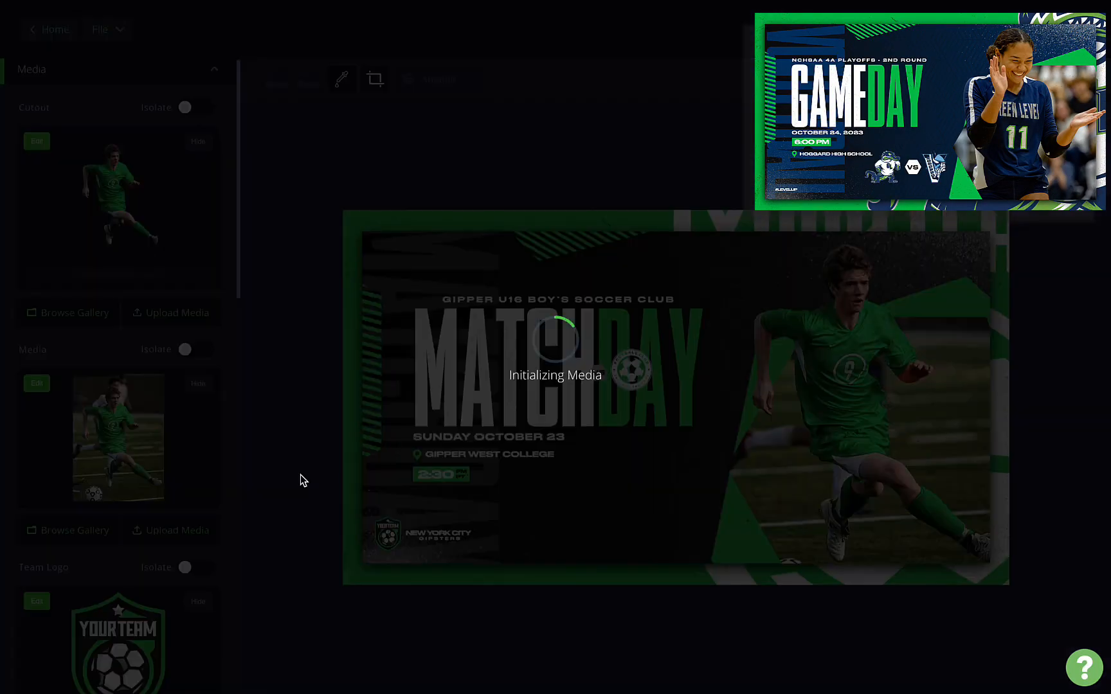
{"action": "left_click", "coordinate": [118, 274]}
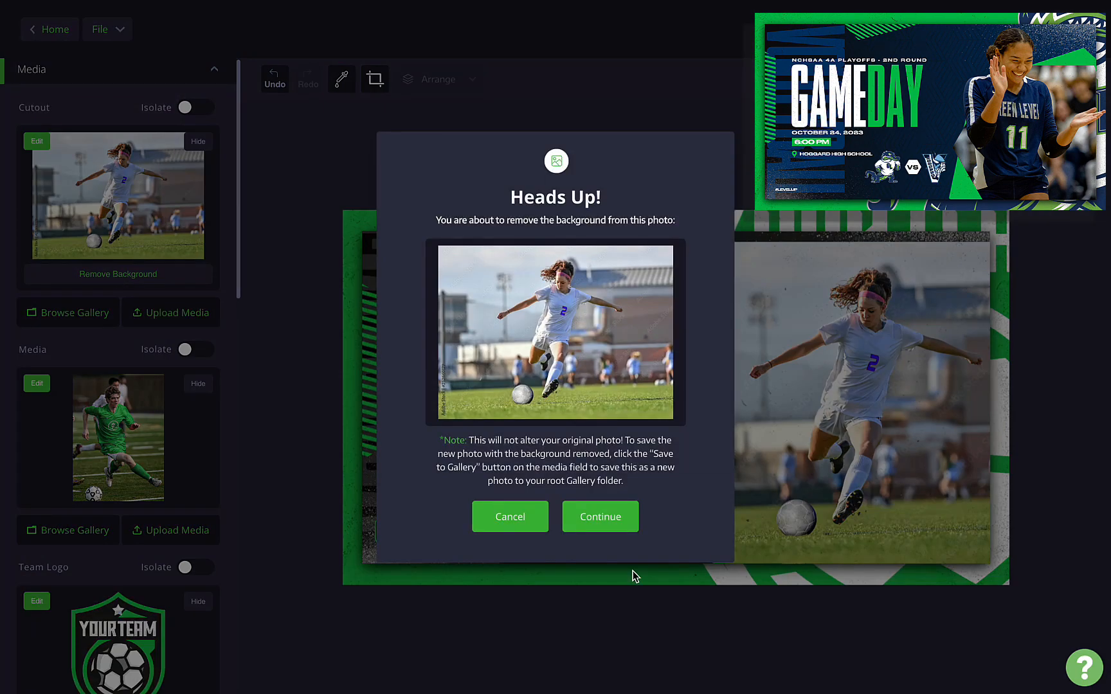
{"action": "left_click", "coordinate": [598, 518]}
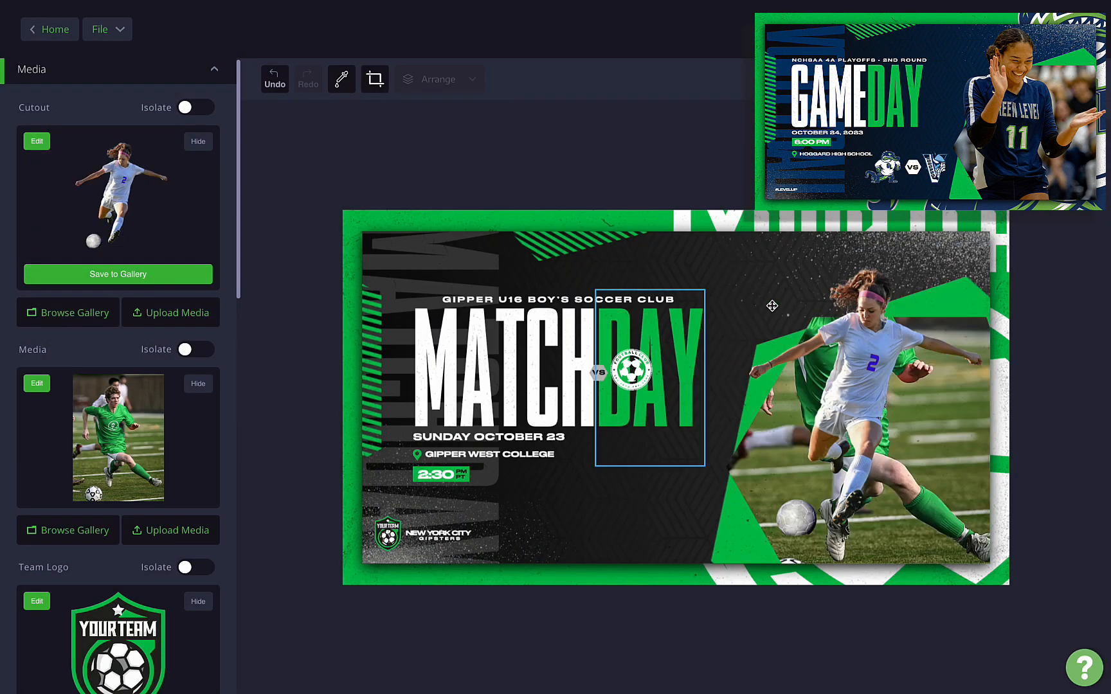
Step: Enlarge the player cutout and reposition it so the ball sits at the lower edge of the inner frame
{"action": "left_click", "coordinate": [875, 358]}
{"action": "left_click_drag", "start_coordinate": [677, 230], "coordinate": [639, 218]}
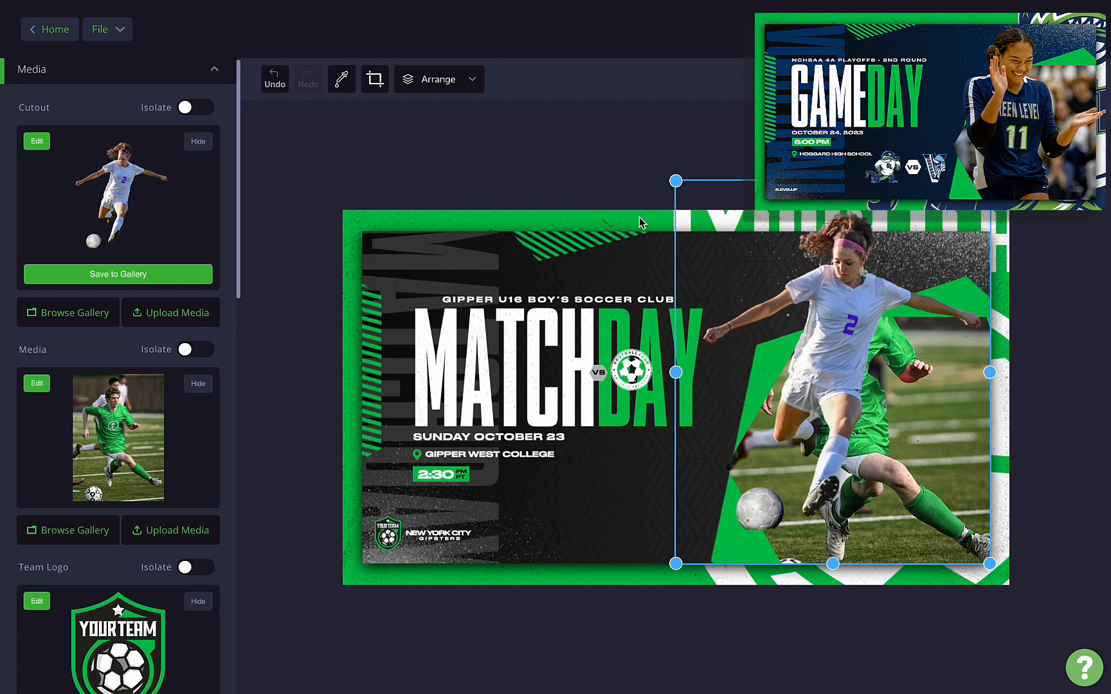
{"action": "left_click_drag", "start_coordinate": [854, 340], "coordinate": [879, 372]}
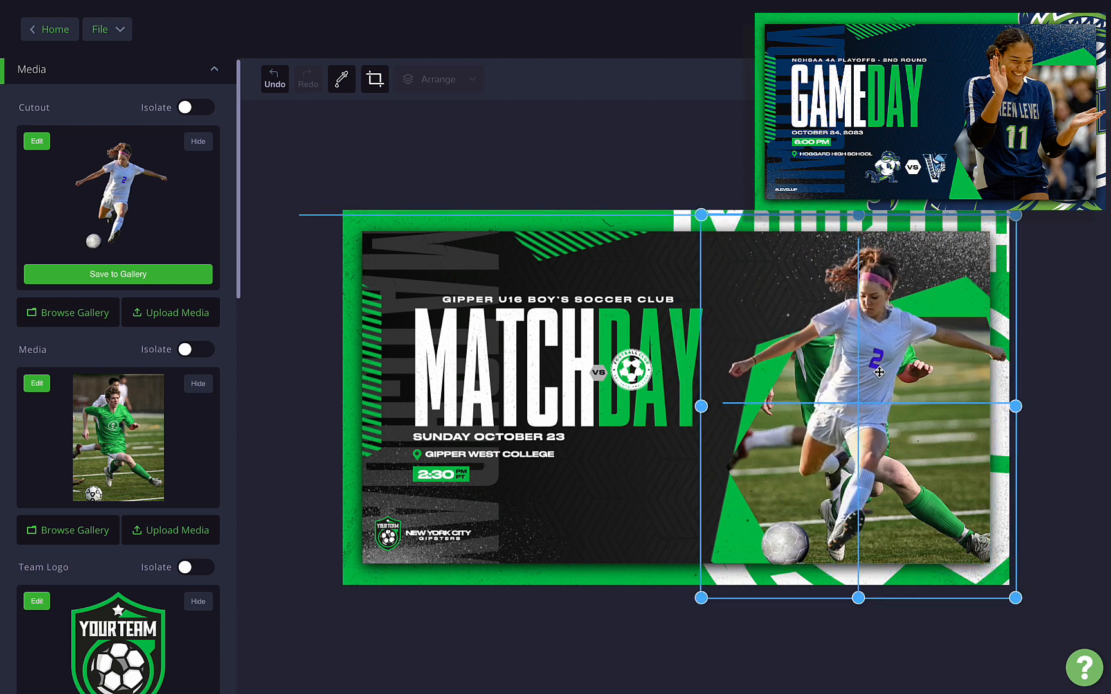
Step: Replace the media photo behind the cutout with the same soccer player picture from the gallery
{"action": "scroll", "coordinate": [142, 333], "scroll_direction": "down", "scroll_amount": 1}
{"action": "left_click", "coordinate": [82, 499]}
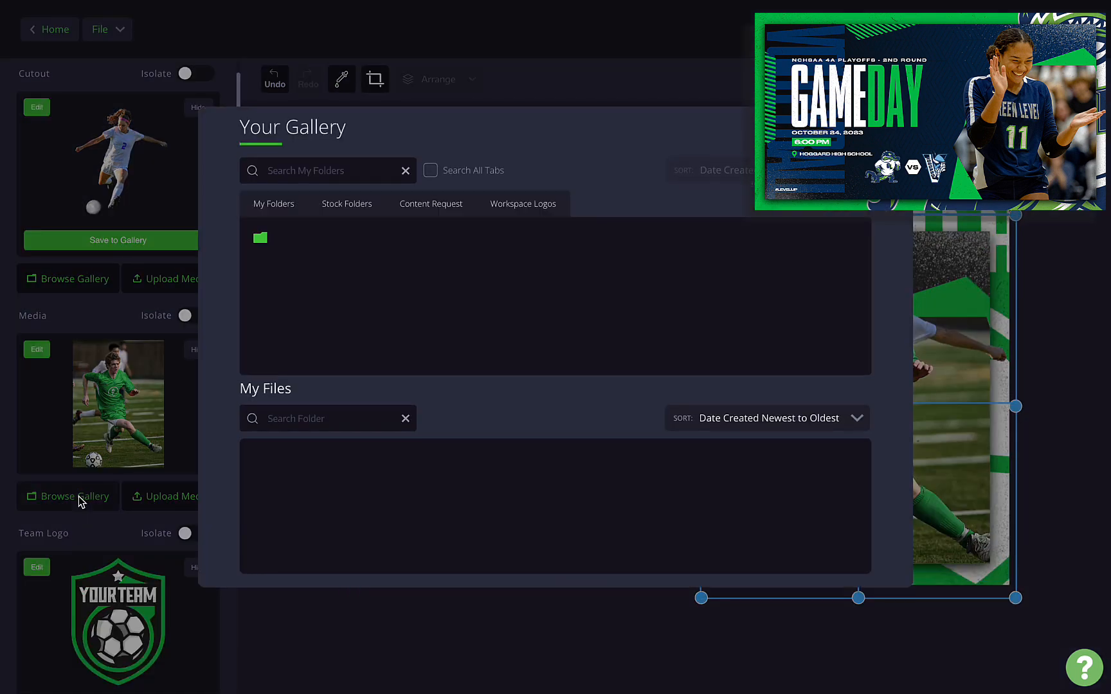
{"action": "left_click", "coordinate": [277, 492]}
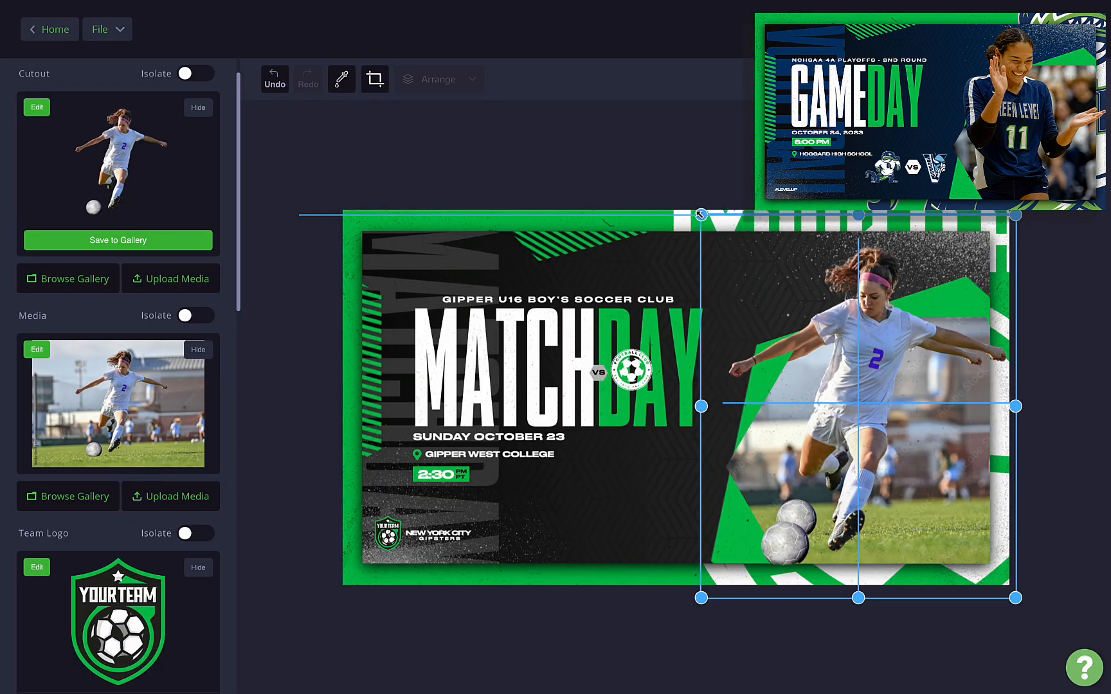
Step: Enlarge the player cutout slightly and scale up the media photo behind it, isolating the photo while resizing
{"action": "left_click_drag", "start_coordinate": [699, 214], "coordinate": [695, 209]}
{"action": "left_click", "coordinate": [251, 252]}
{"action": "left_click", "coordinate": [185, 317]}
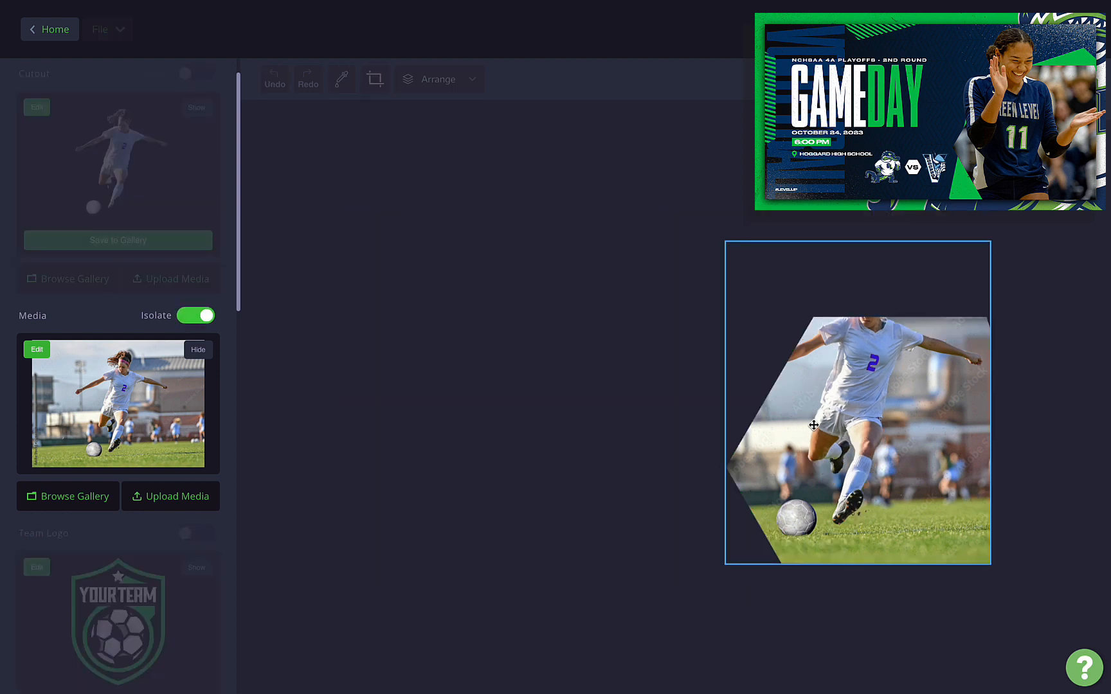
{"action": "left_click", "coordinate": [803, 333]}
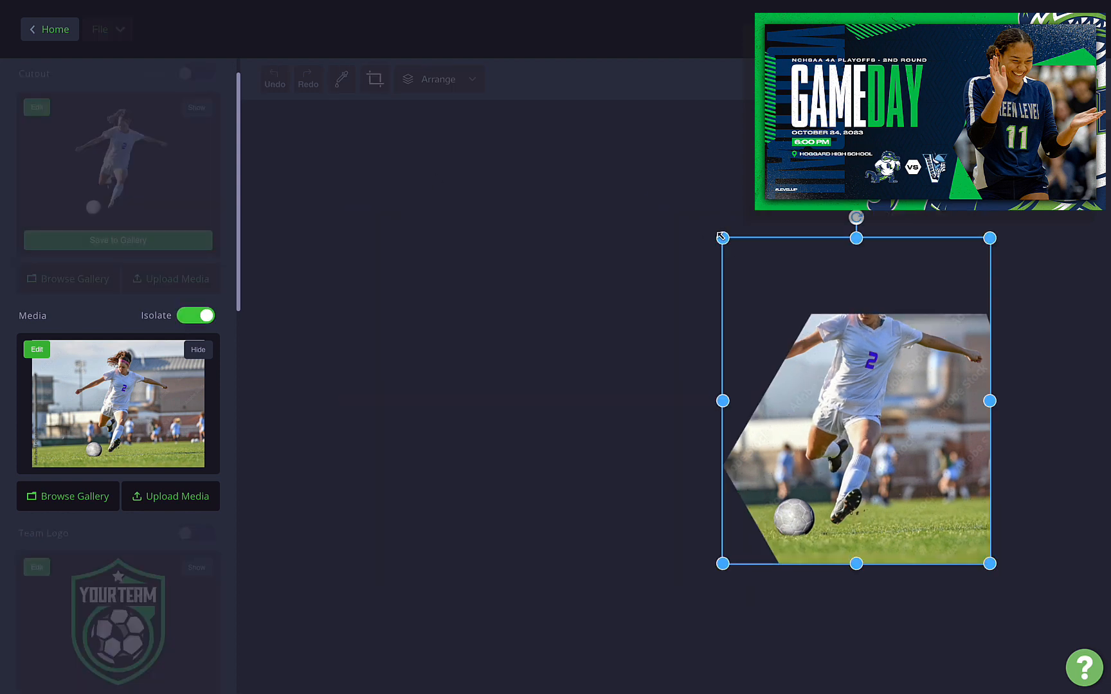
{"action": "left_click_drag", "start_coordinate": [722, 237], "coordinate": [709, 222]}
{"action": "left_click", "coordinate": [194, 316]}
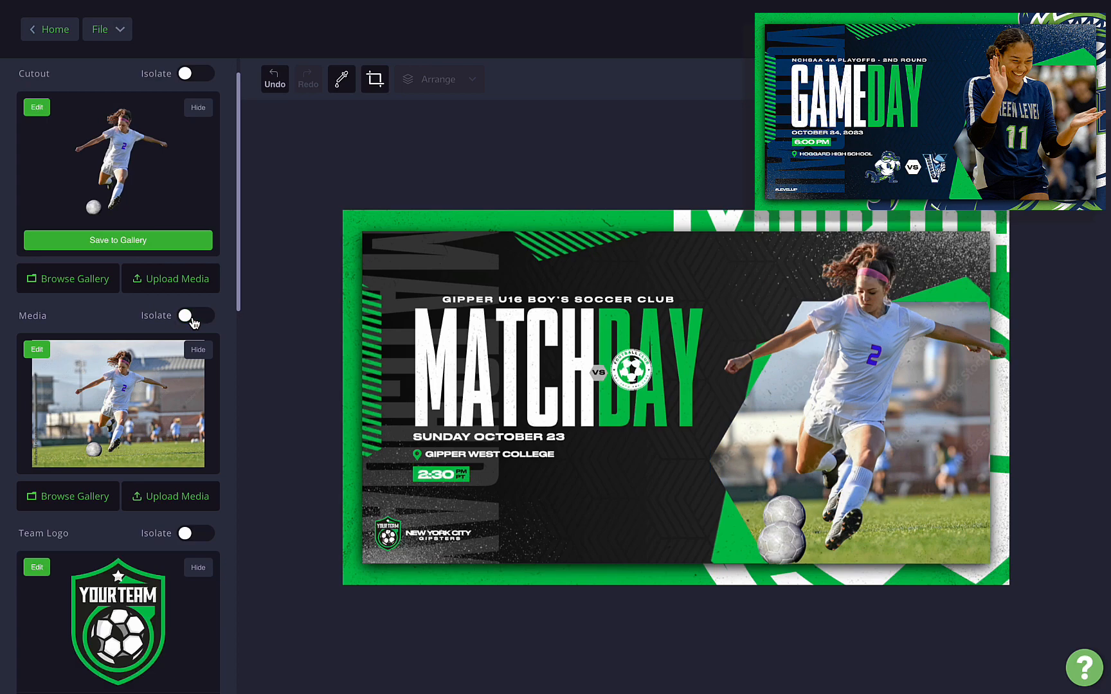
Step: Apply a 29% blur to the media photo behind the cutout
{"action": "left_click", "coordinate": [36, 349]}
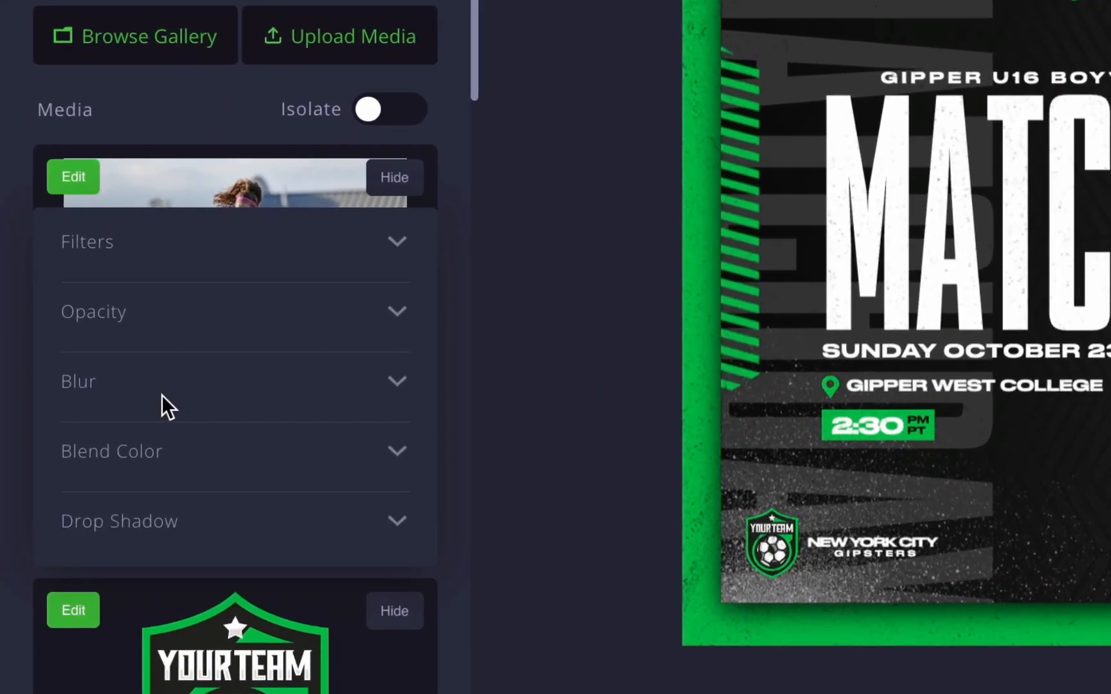
{"action": "left_click", "coordinate": [93, 460]}
{"action": "left_click_drag", "start_coordinate": [84, 466], "coordinate": [149, 470]}
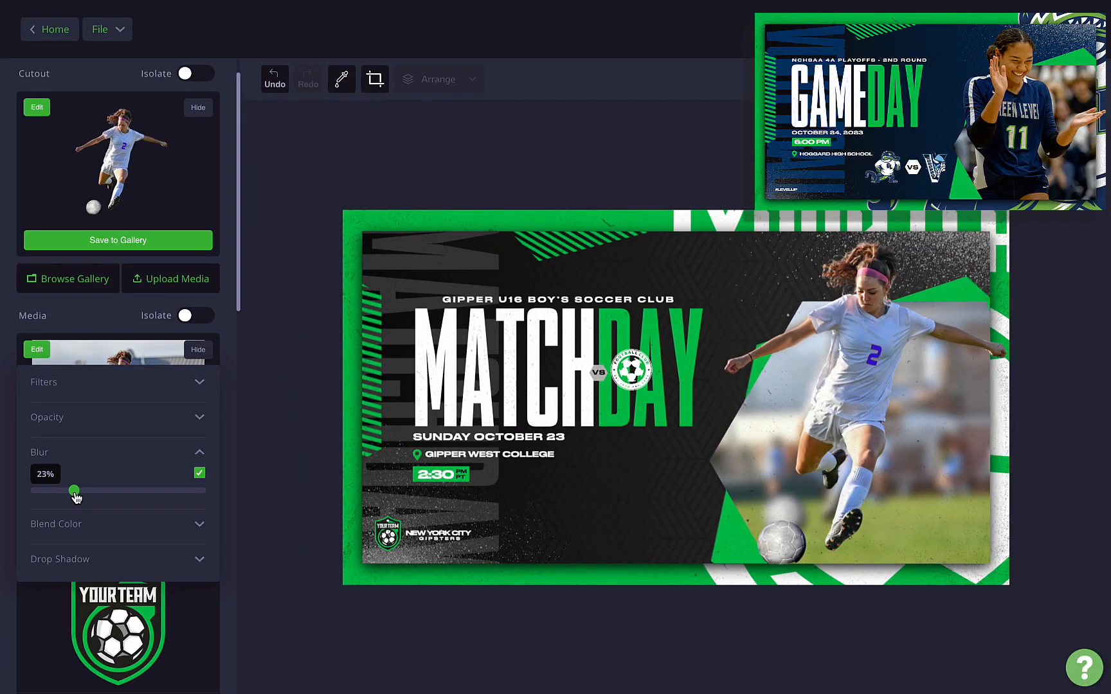
{"action": "left_click_drag", "start_coordinate": [77, 496], "coordinate": [83, 497]}
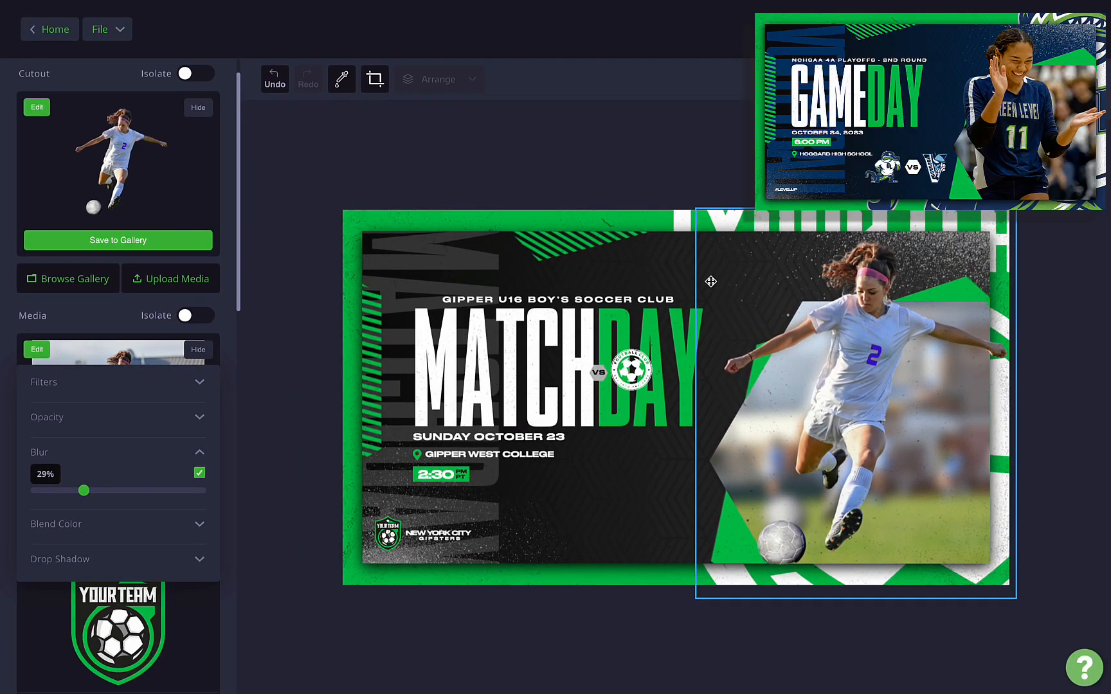
{"action": "left_click", "coordinate": [77, 323]}
Step: Search the logo database for green level, use the Green Level High School logo as team logo, and hide the opponent logo
{"action": "scroll", "coordinate": [77, 323], "scroll_direction": "down", "scroll_amount": 1}
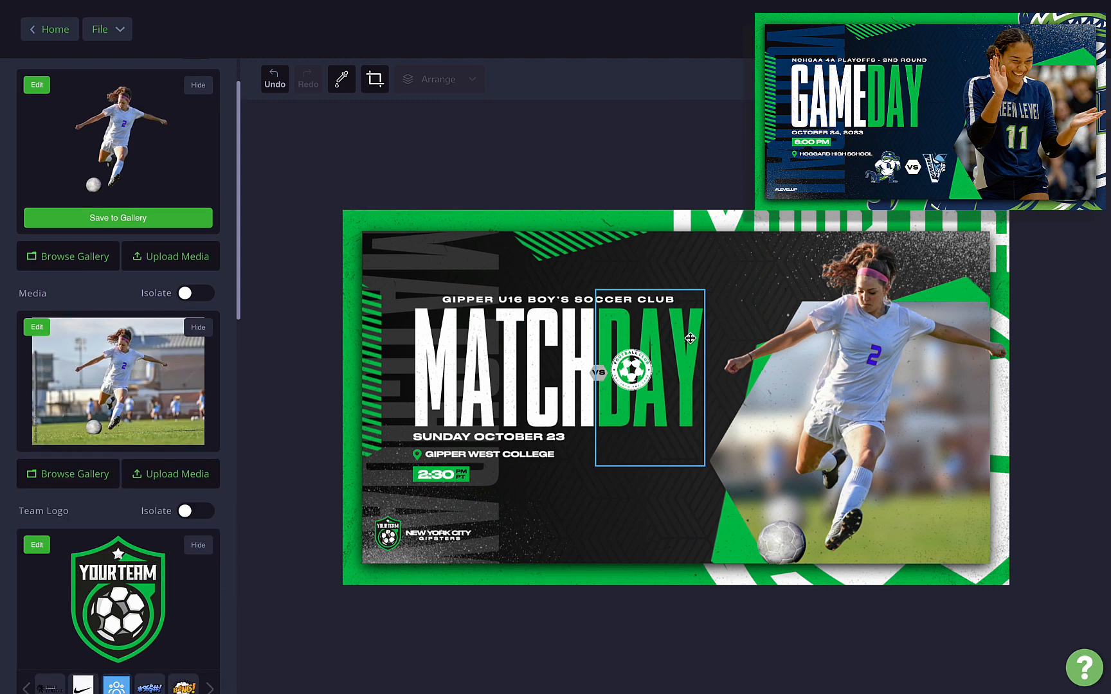
{"action": "scroll", "coordinate": [82, 533], "scroll_direction": "down", "scroll_amount": 5}
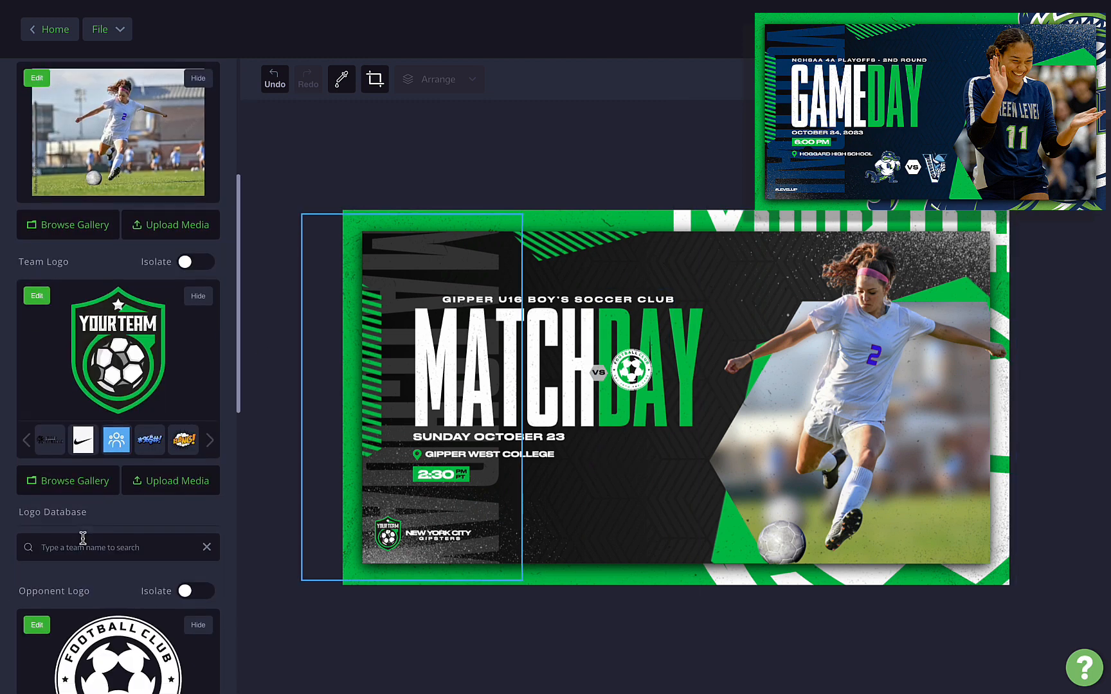
{"action": "left_click", "coordinate": [77, 547]}
{"action": "type", "text": "green level"}
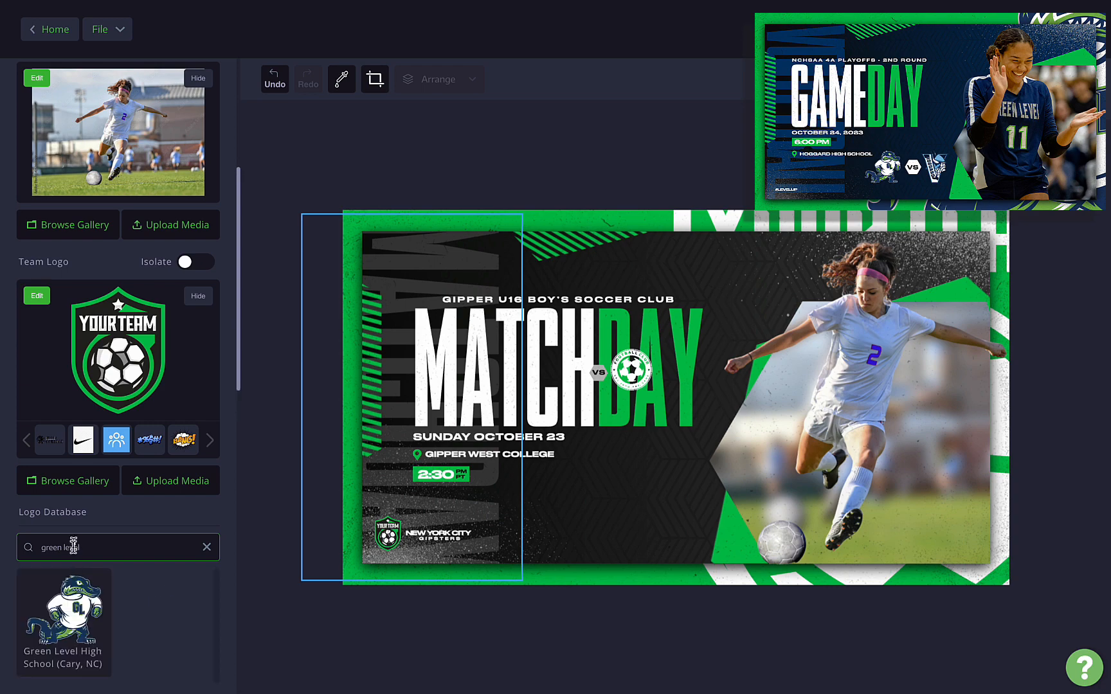
{"action": "left_click", "coordinate": [67, 613]}
{"action": "scroll", "coordinate": [128, 418], "scroll_direction": "down", "scroll_amount": 5}
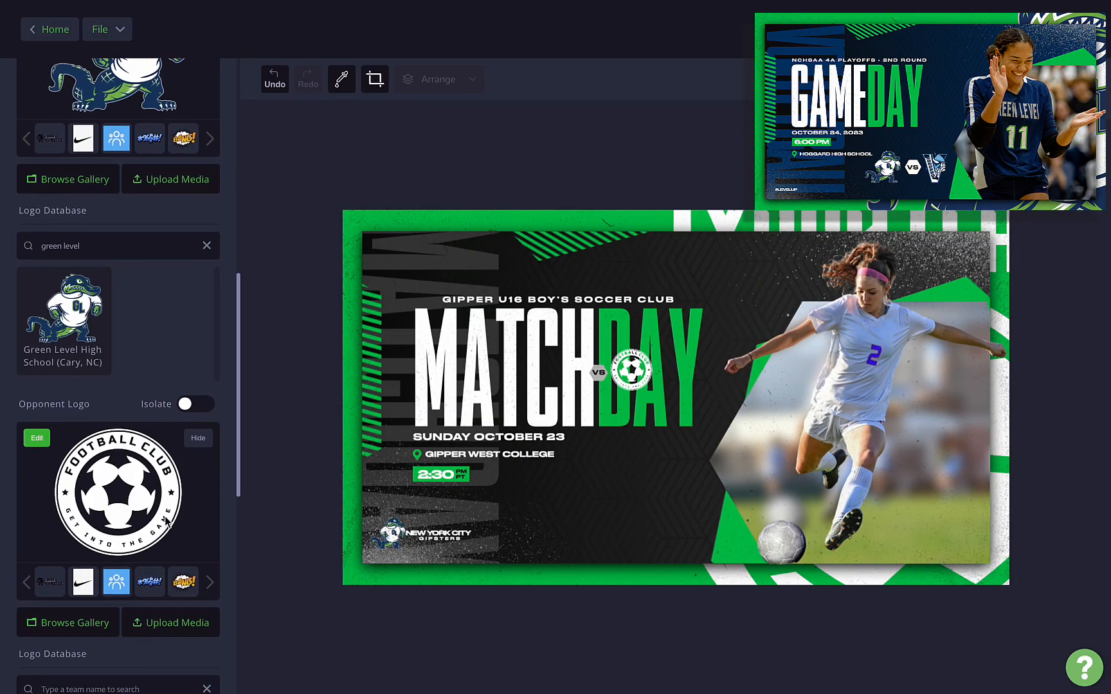
{"action": "left_click", "coordinate": [198, 440]}
Step: Set the tertiary colour of the graphic to dark navy, 061048
{"action": "scroll", "coordinate": [126, 522], "scroll_direction": "down", "scroll_amount": 5}
{"action": "scroll", "coordinate": [125, 520], "scroll_direction": "down", "scroll_amount": 5}
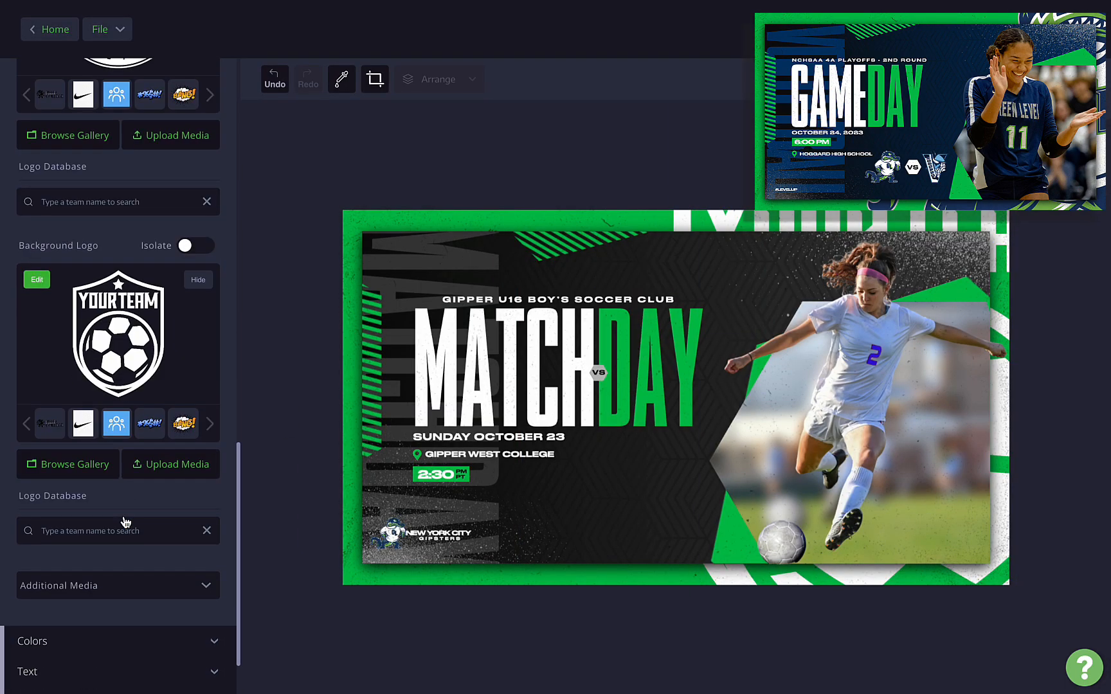
{"action": "left_click", "coordinate": [79, 568]}
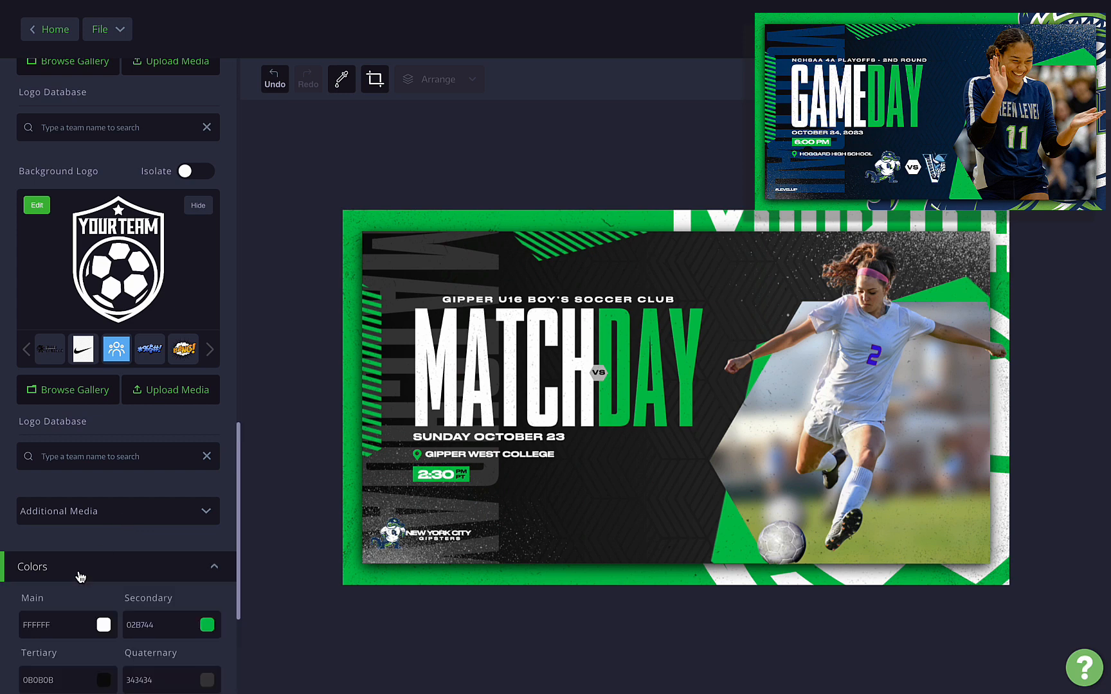
{"action": "scroll", "coordinate": [78, 572], "scroll_direction": "down", "scroll_amount": 4}
{"action": "left_click", "coordinate": [103, 442]}
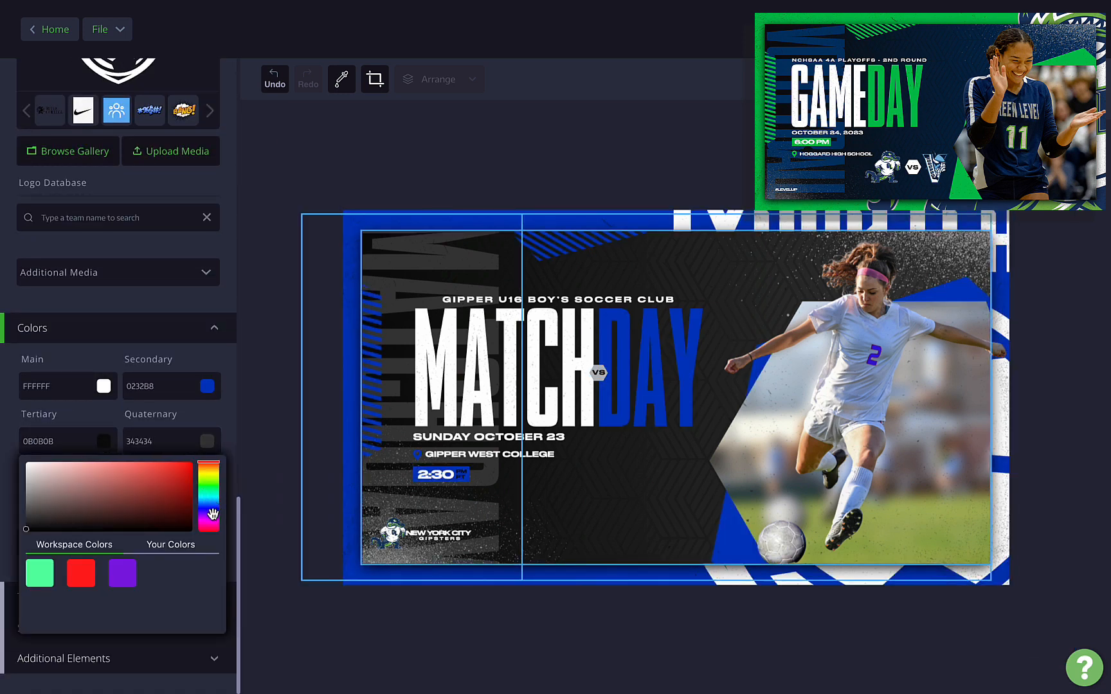
{"action": "left_click_drag", "start_coordinate": [209, 516], "coordinate": [209, 508]}
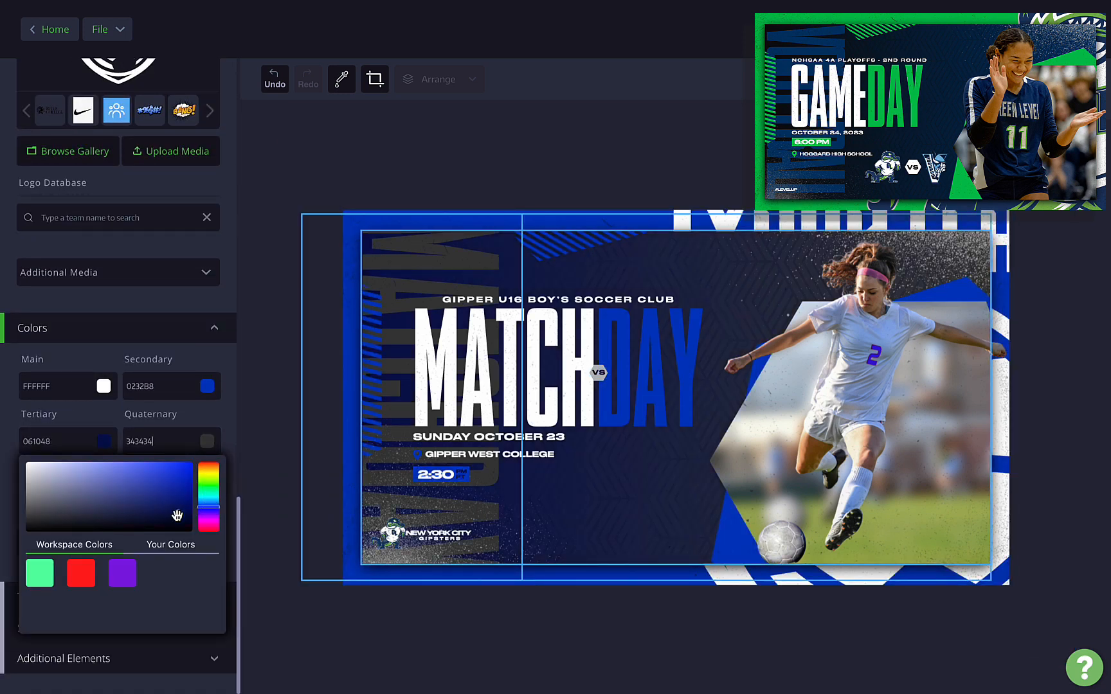
Step: Set the secondary colour of the graphic to bright green, 0ECD31
{"action": "left_click", "coordinate": [207, 386]}
{"action": "left_click", "coordinate": [207, 386]}
{"action": "left_click_drag", "start_coordinate": [313, 459], "coordinate": [284, 421]}
{"action": "left_click", "coordinate": [214, 357]}
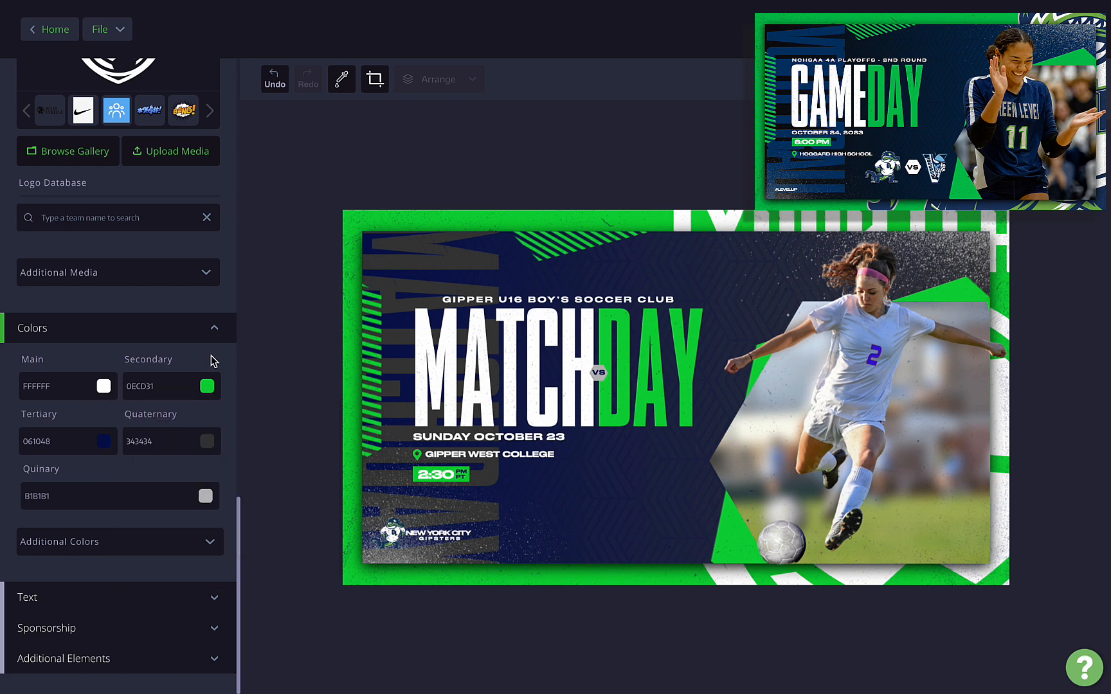
Step: Replace the headline text with GIPPER WOMEN'S SOCCER
{"action": "left_click", "coordinate": [45, 598]}
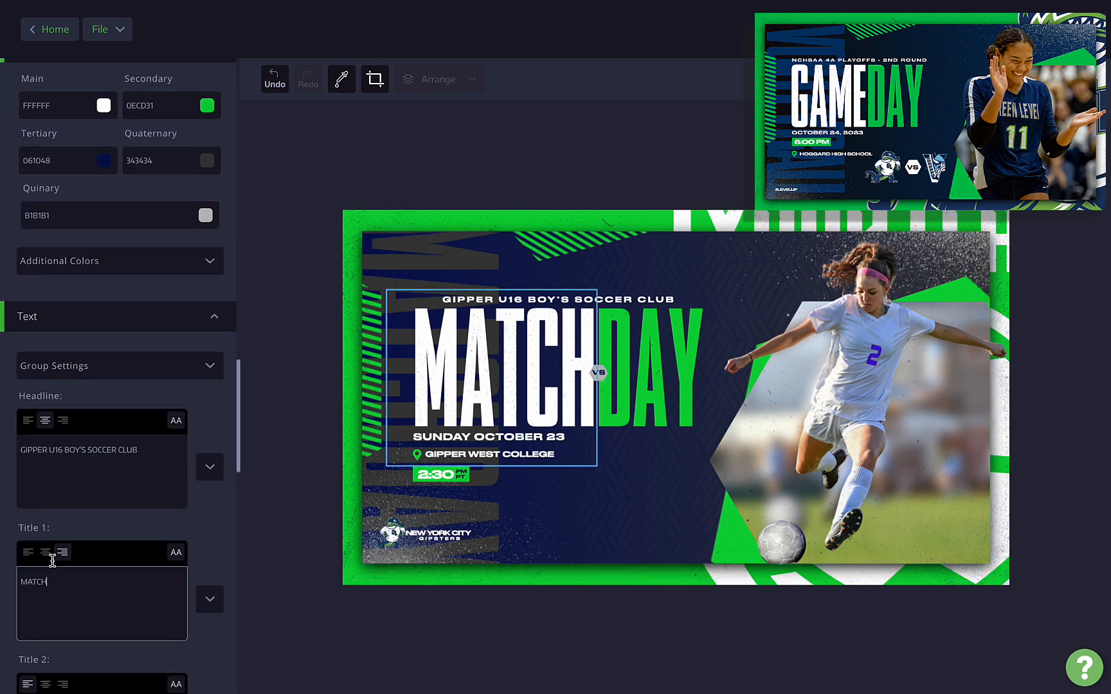
{"action": "left_click_drag", "start_coordinate": [149, 453], "coordinate": [38, 443]}
{"action": "type", "text": "GIPPER GIRLS"}
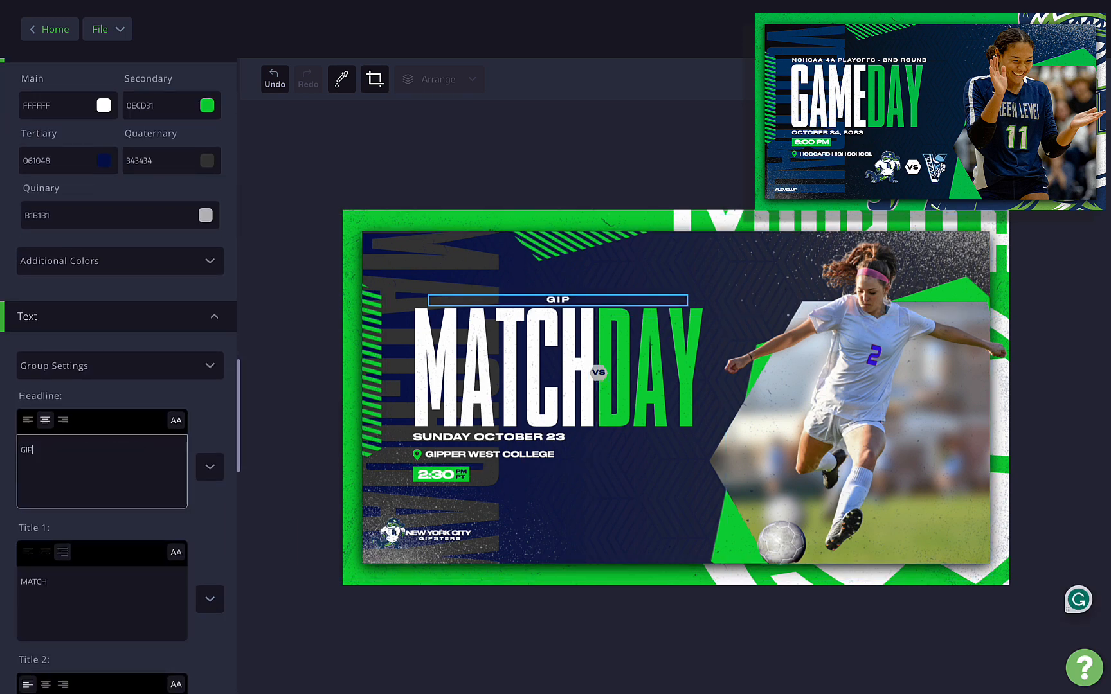
{"action": "key", "text": "BackSpace"}
{"action": "key", "text": "BackSpace"}
{"action": "key", "text": "BackSpace"}
{"action": "key", "text": "BackSpace"}
{"action": "key", "text": "BackSpace"}
{"action": "type", "text": "WOMEN'S SOCCER"}
{"action": "scroll", "coordinate": [80, 592], "scroll_direction": "down", "scroll_amount": 2}
{"action": "scroll", "coordinate": [80, 592], "scroll_direction": "down", "scroll_amount": 1}
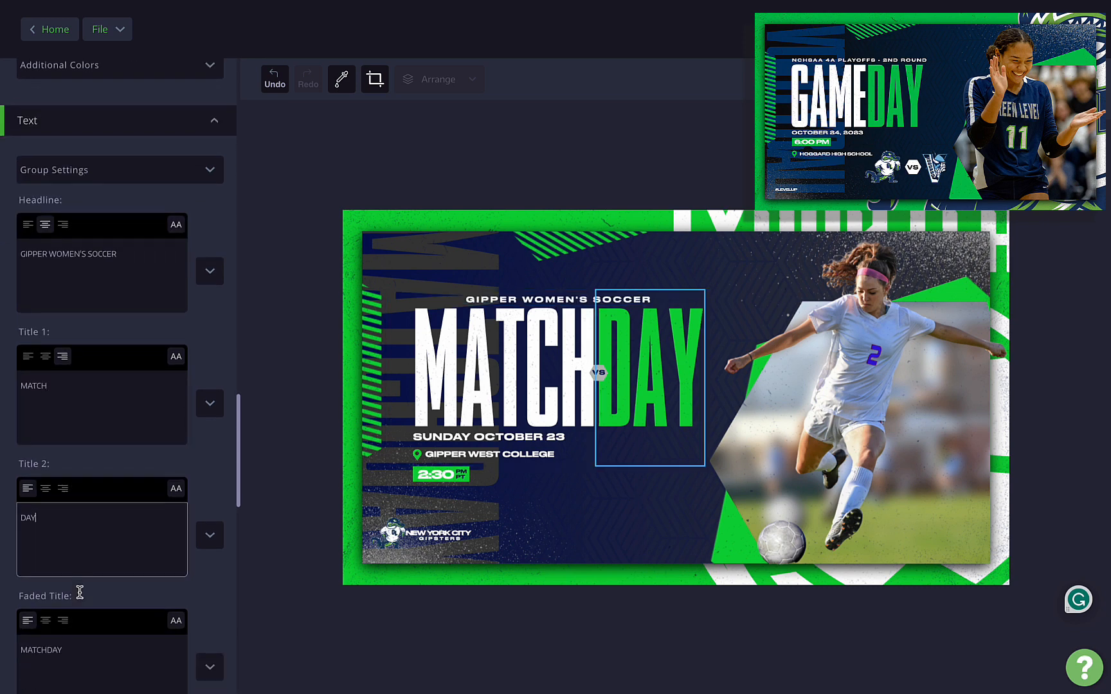
Step: Change the general information text to GIPPER WEST HIGH
{"action": "scroll", "coordinate": [164, 595], "scroll_direction": "down", "scroll_amount": 1}
{"action": "left_click", "coordinate": [137, 578]}
{"action": "scroll", "coordinate": [136, 578], "scroll_direction": "down", "scroll_amount": 7}
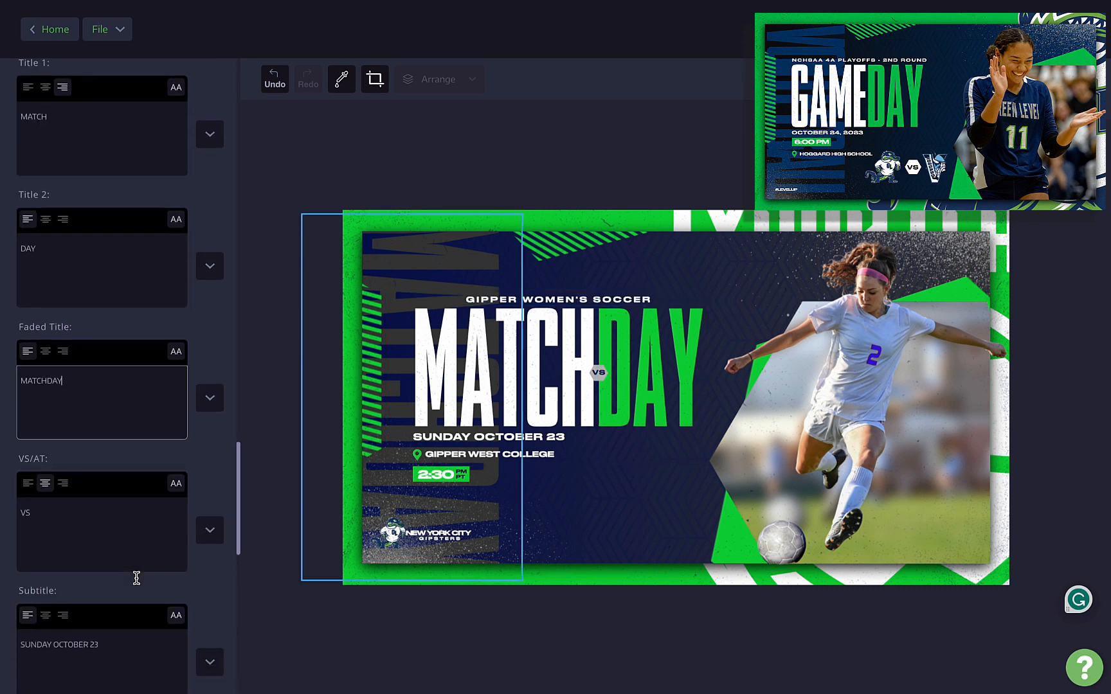
{"action": "left_click", "coordinate": [77, 488]}
{"action": "double_click", "coordinate": [83, 475]}
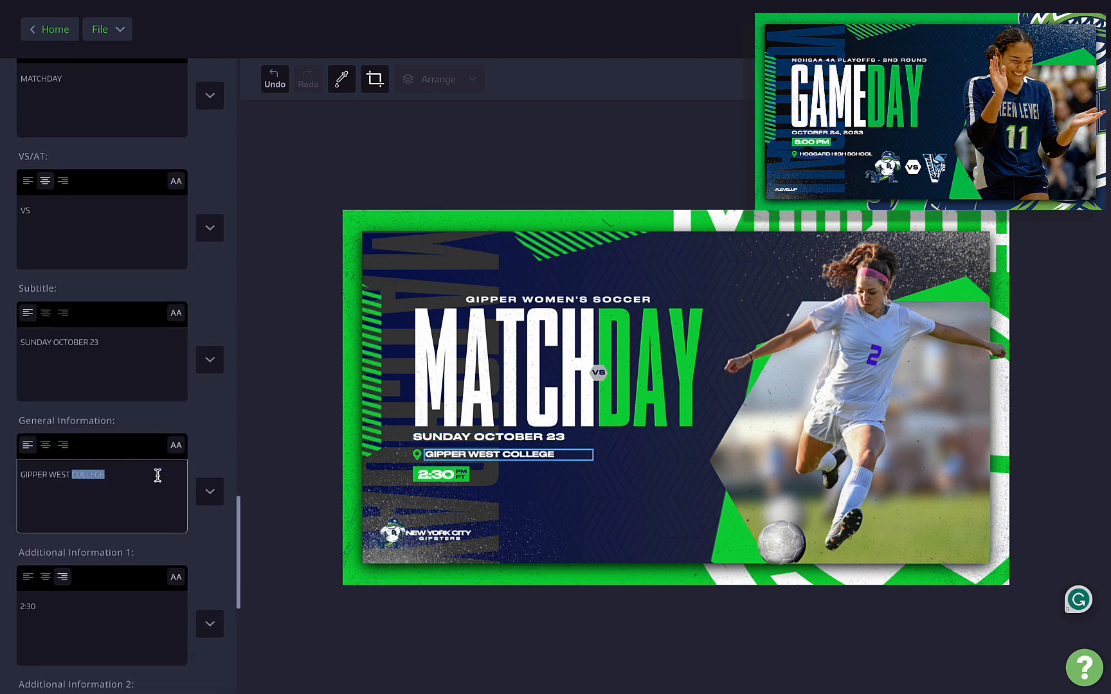
{"action": "key", "text": "BackSpace"}
{"action": "scroll", "coordinate": [83, 475], "scroll_direction": "down", "scroll_amount": 2}
{"action": "left_click", "coordinate": [83, 473]}
{"action": "scroll", "coordinate": [198, 428], "scroll_direction": "down", "scroll_amount": 5}
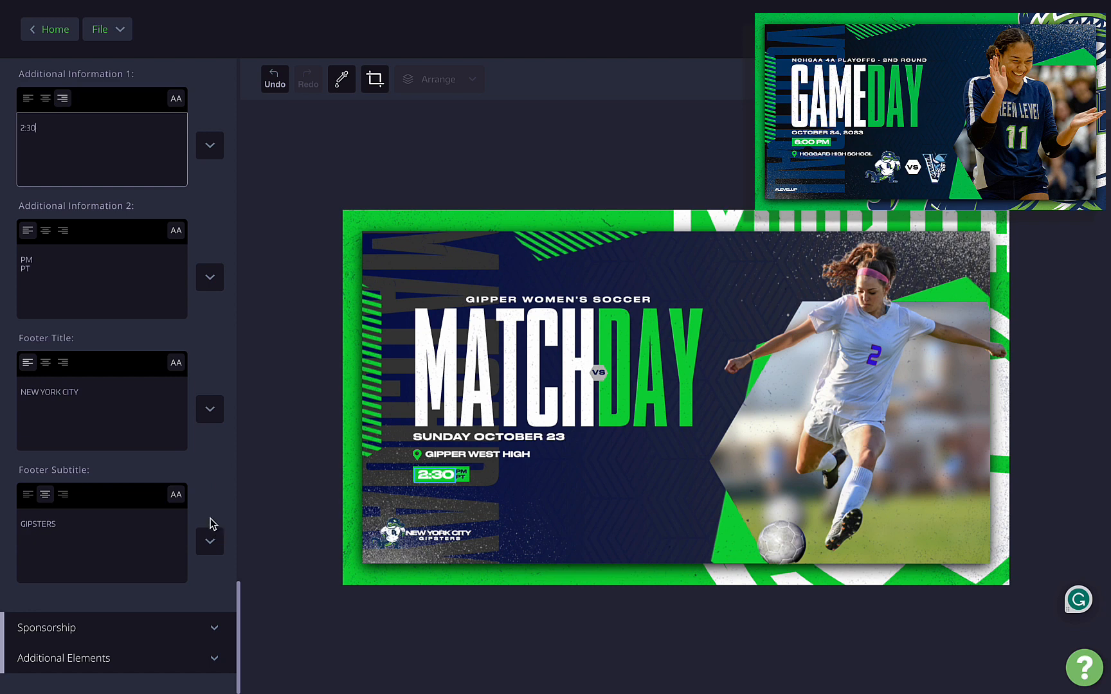
{"action": "scroll", "coordinate": [212, 524], "scroll_direction": "up", "scroll_amount": 7}
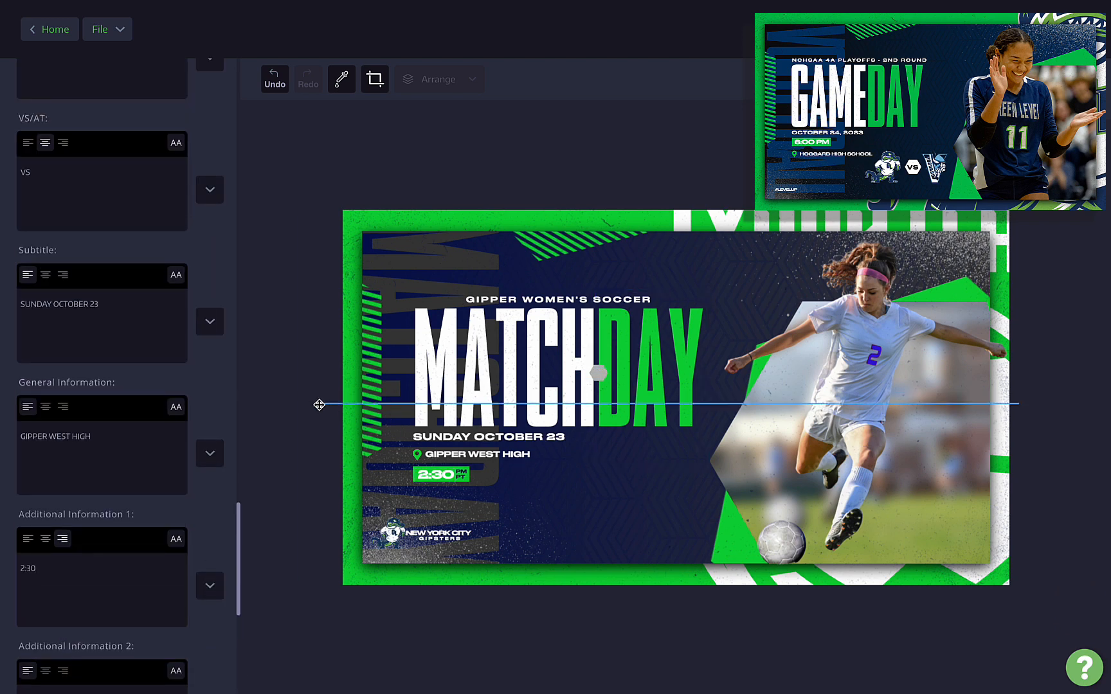
Step: Delete the grey hexagon beside the MATCHDAY headline and the GIPSTERS text under the team name
{"action": "left_click", "coordinate": [598, 374]}
{"action": "key", "text": "Delete"}
{"action": "left_click", "coordinate": [440, 539]}
{"action": "key", "text": "Delete"}
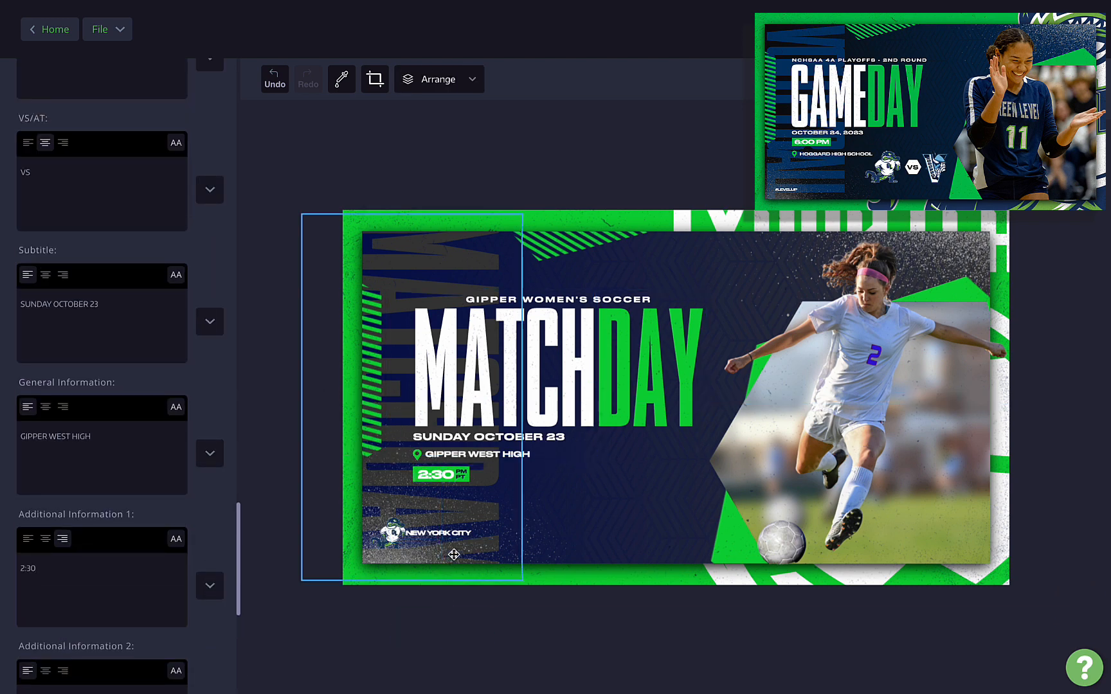
Step: Move the NEW YORK CITY text off the match day graphic and reposition the small team logo
{"action": "left_click_drag", "start_coordinate": [448, 535], "coordinate": [447, 644]}
{"action": "left_click", "coordinate": [397, 534]}
{"action": "left_click_drag", "start_coordinate": [410, 516], "coordinate": [593, 367]}
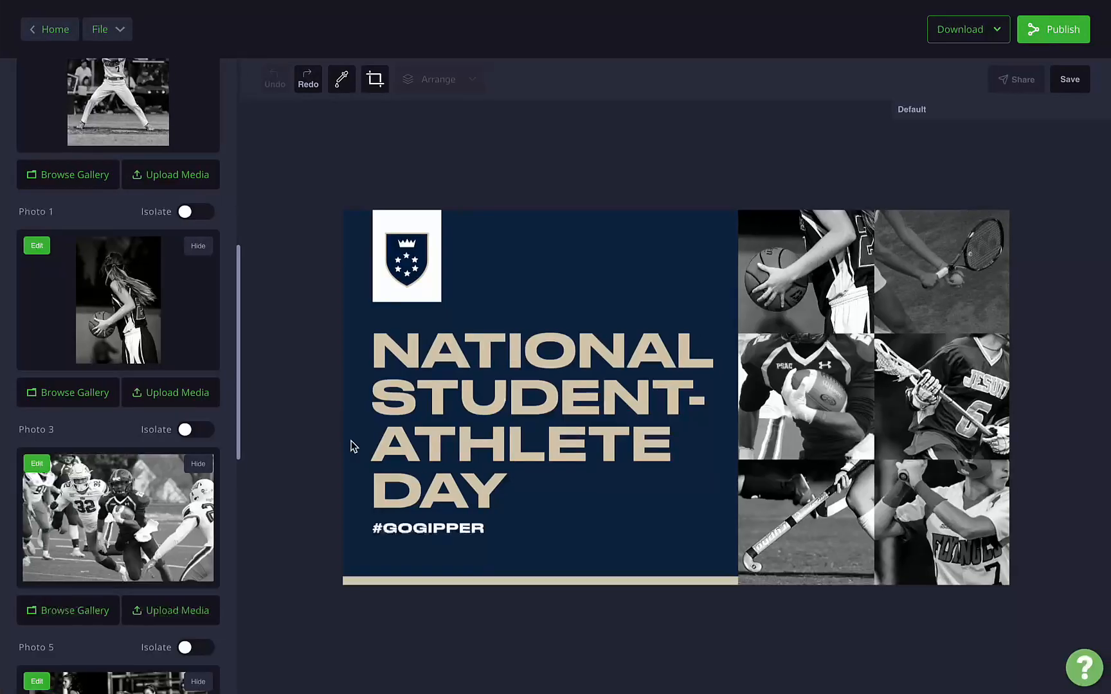
Step: Replace the shield logo with the William T. Dwyer High School logo from the logo database, and enlarge it in the graphic's upper-left corner
{"action": "scroll", "coordinate": [208, 471], "scroll_direction": "down", "scroll_amount": 6}
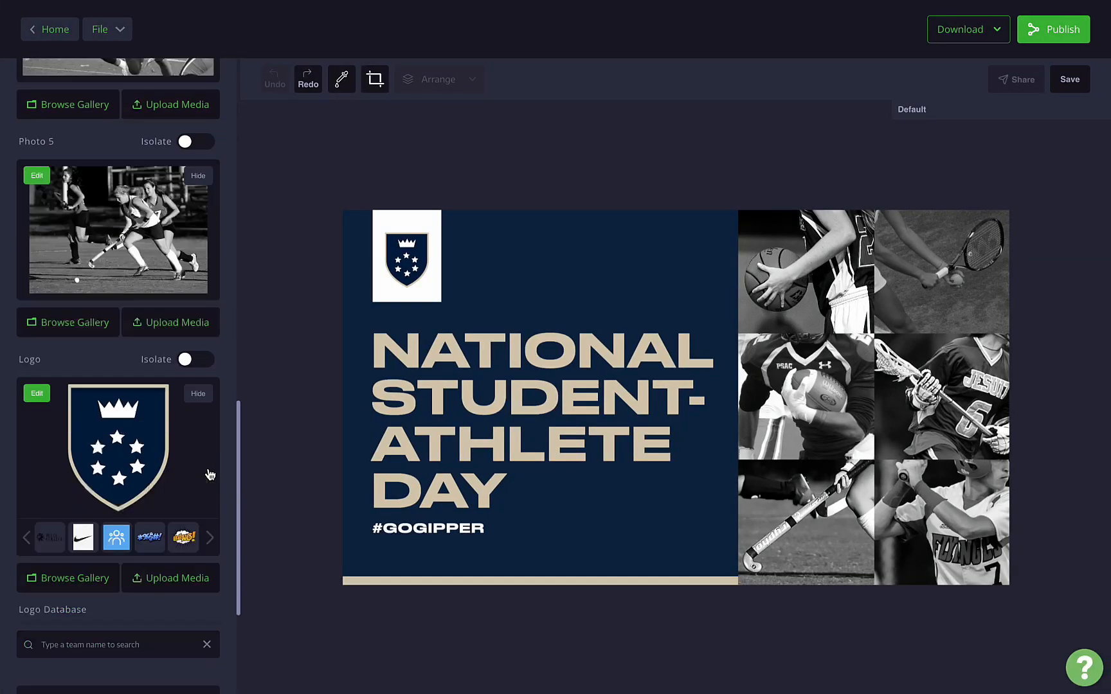
{"action": "left_click", "coordinate": [95, 456]}
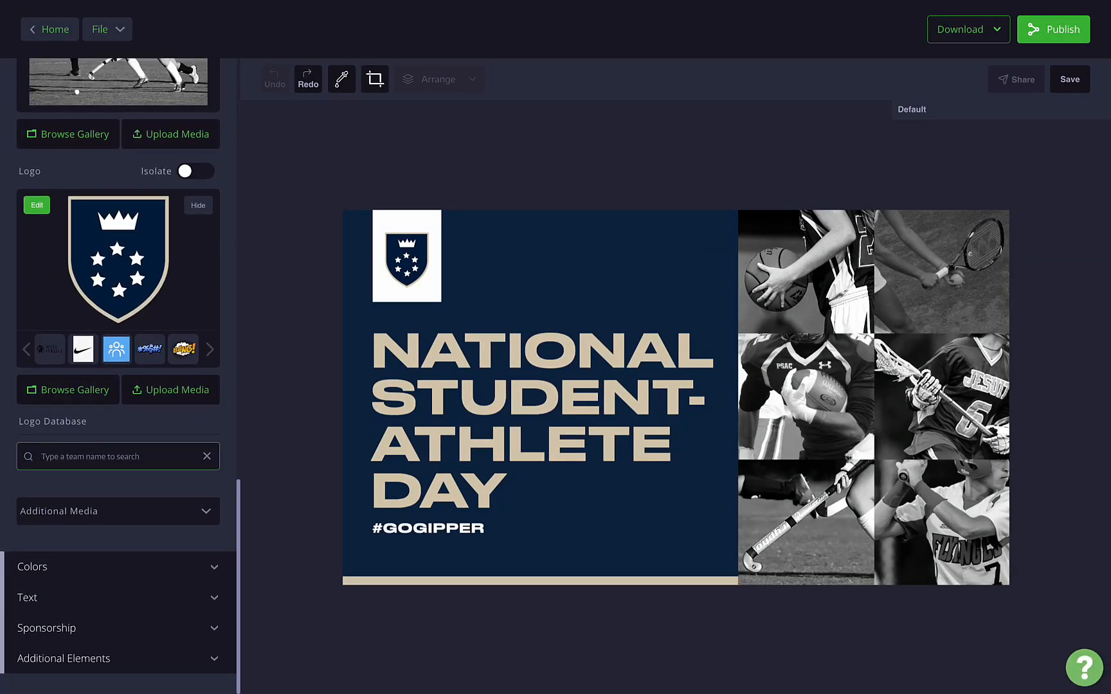
{"action": "type", "text": "william t."}
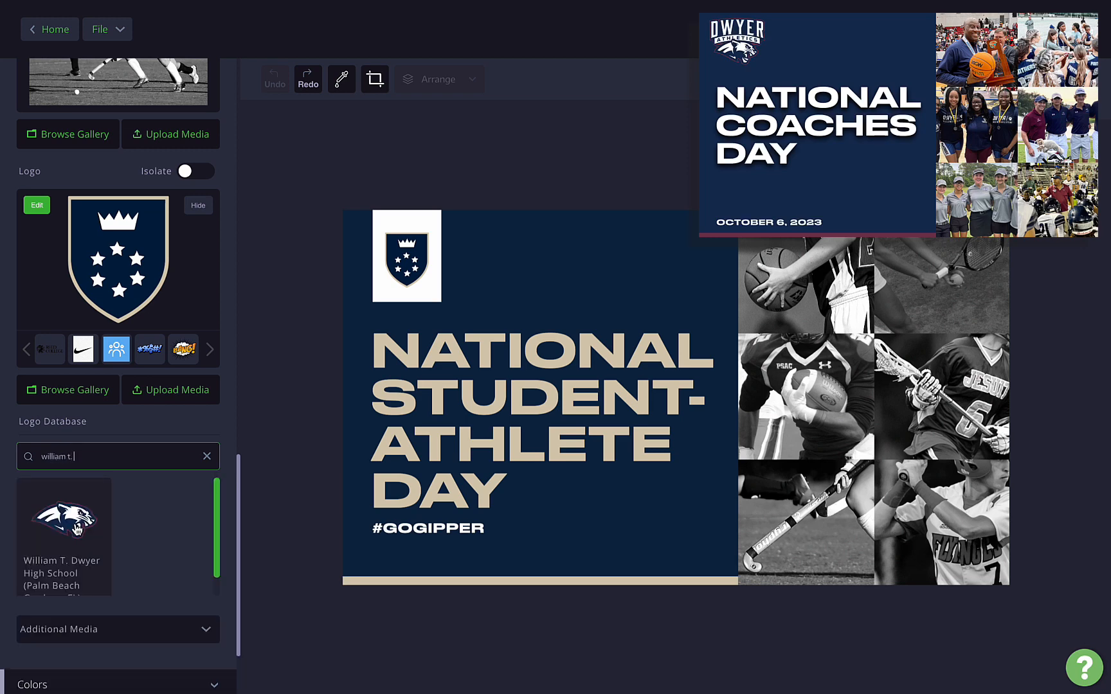
{"action": "left_click", "coordinate": [76, 529]}
{"action": "left_click", "coordinate": [399, 263]}
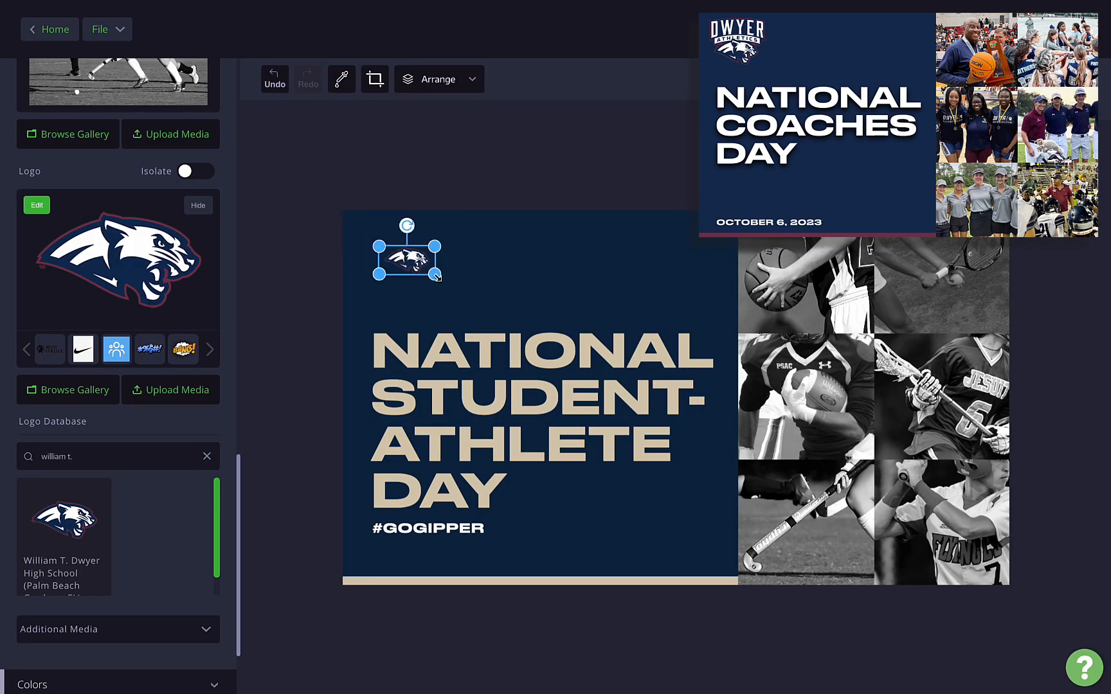
{"action": "left_click_drag", "start_coordinate": [434, 275], "coordinate": [413, 246]}
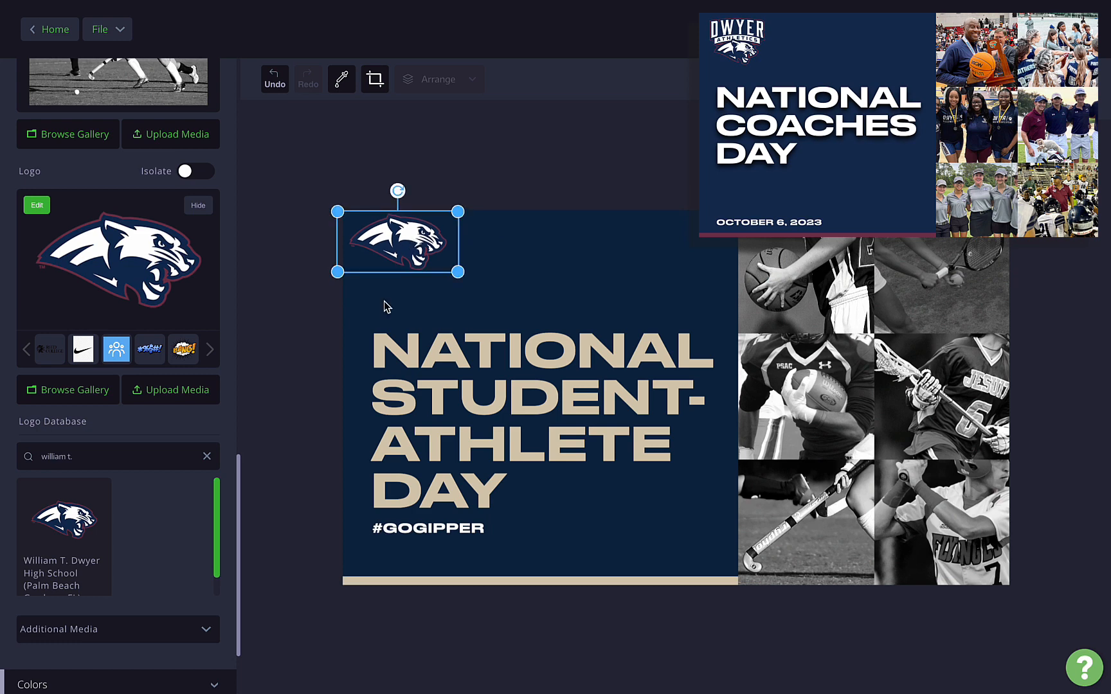
Step: Set the main colour of the graphic to white, FFFFFF
{"action": "scroll", "coordinate": [95, 553], "scroll_direction": "down", "scroll_amount": 3}
{"action": "left_click", "coordinate": [89, 562]}
{"action": "scroll", "coordinate": [88, 566], "scroll_direction": "down", "scroll_amount": 1}
{"action": "left_click", "coordinate": [90, 440]}
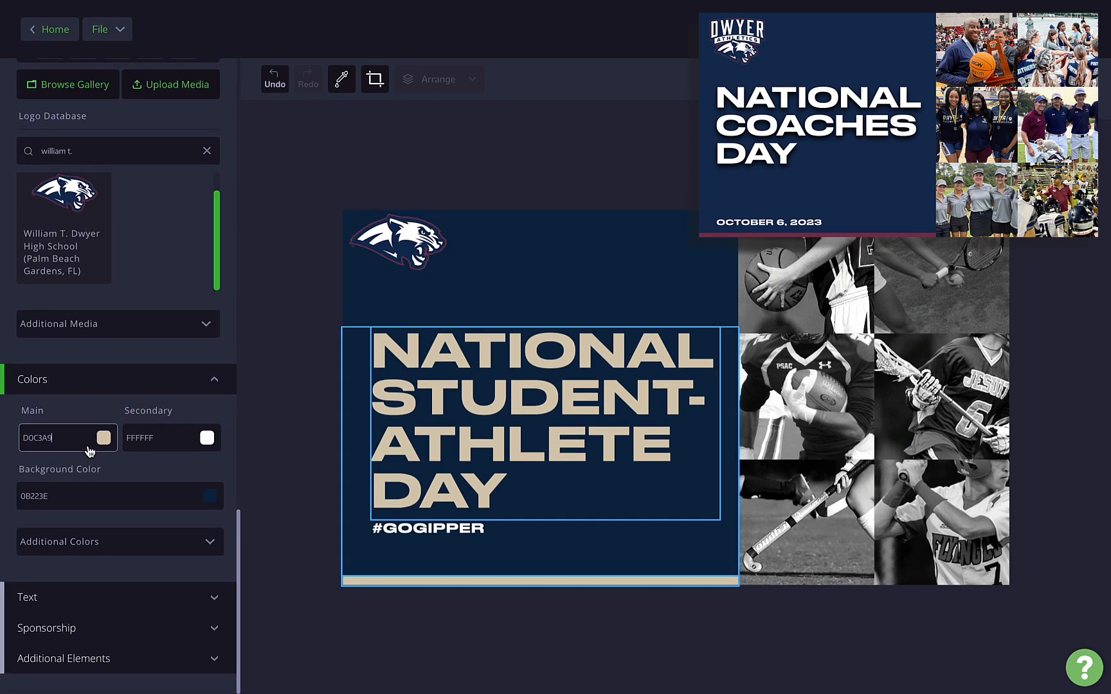
{"action": "left_click", "coordinate": [45, 440]}
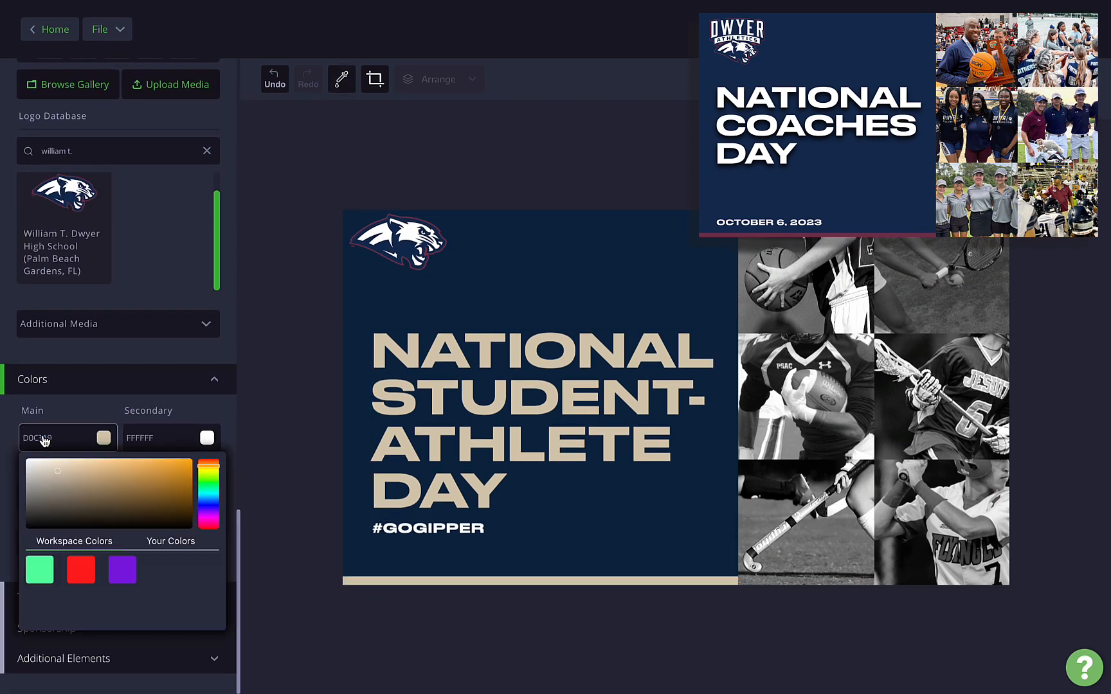
{"action": "left_click", "coordinate": [45, 439]}
{"action": "left_click_drag", "start_coordinate": [43, 440], "coordinate": [13, 439]}
{"action": "type", "text": "FFFFFF"}
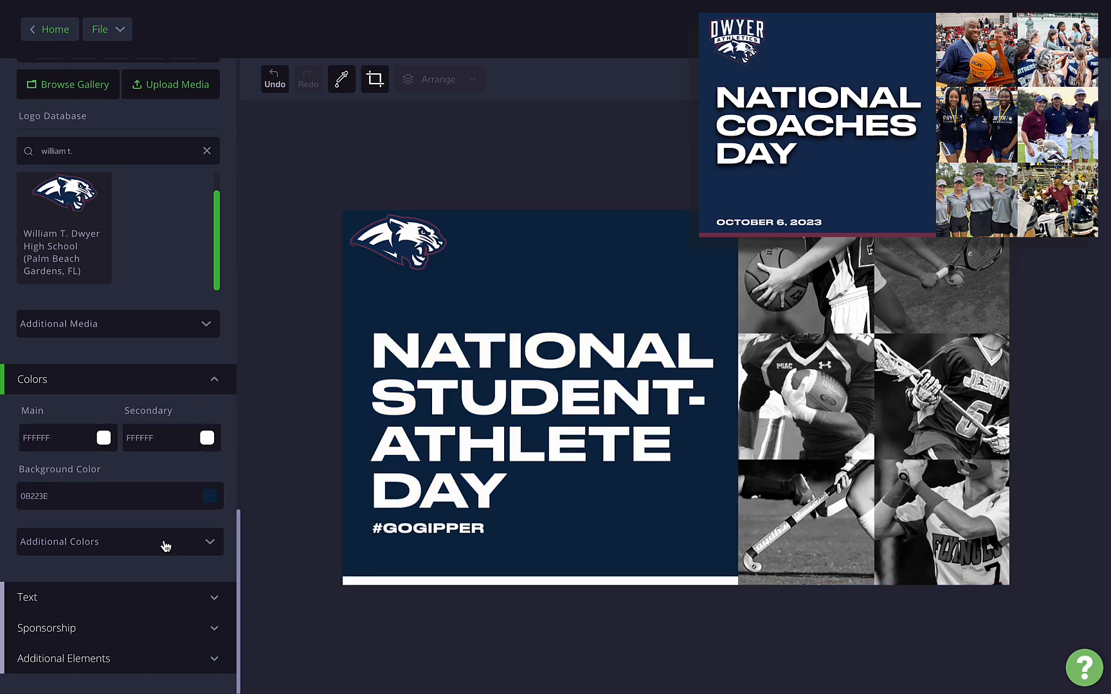
Step: Sample the maroon of the panther logo with the eyedropper and set the footer rectangle colour to #692E45
{"action": "left_click", "coordinate": [164, 544]}
{"action": "left_click", "coordinate": [72, 536]}
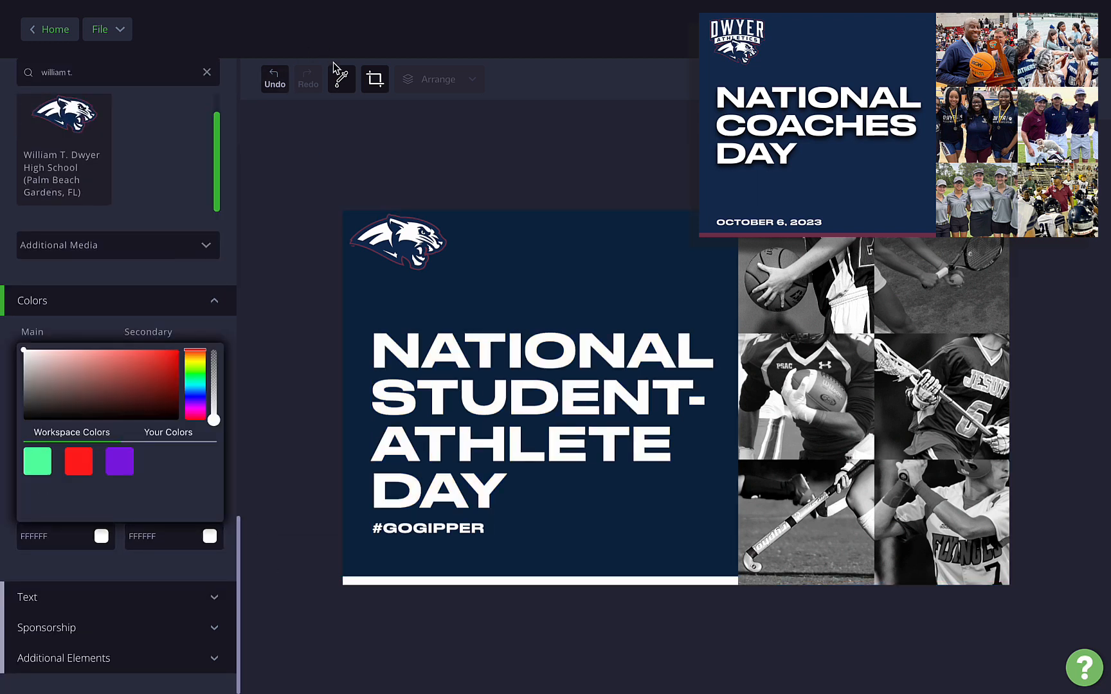
{"action": "left_click", "coordinate": [342, 79]}
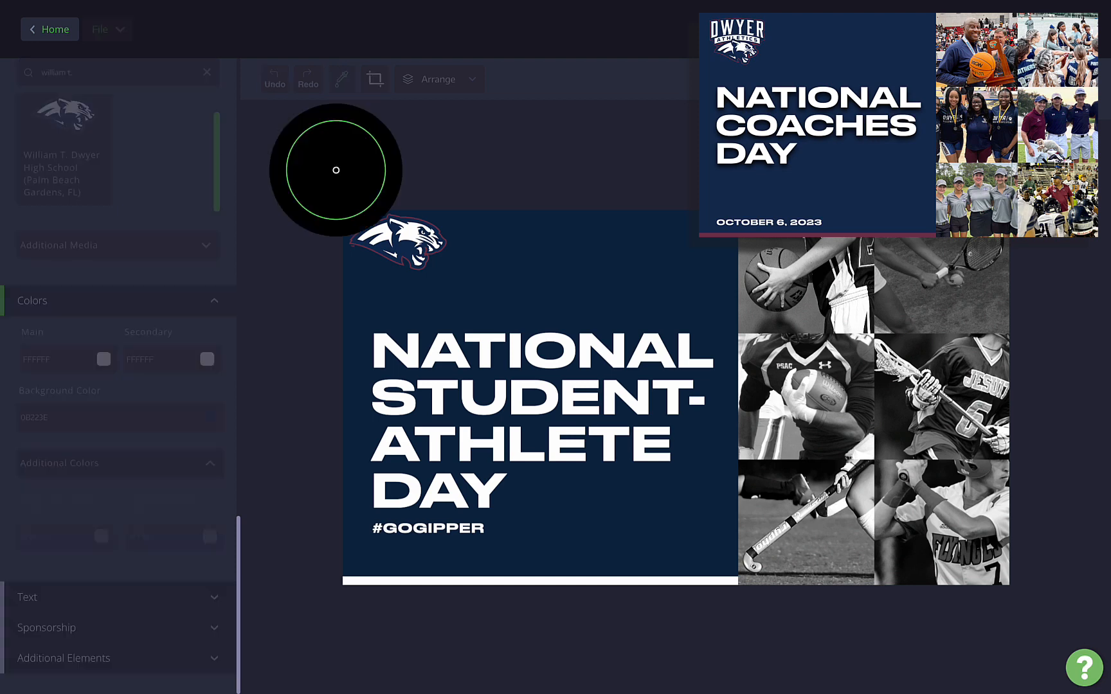
{"action": "left_click", "coordinate": [477, 284]}
{"action": "left_click", "coordinate": [602, 307]}
{"action": "left_click", "coordinate": [72, 543]}
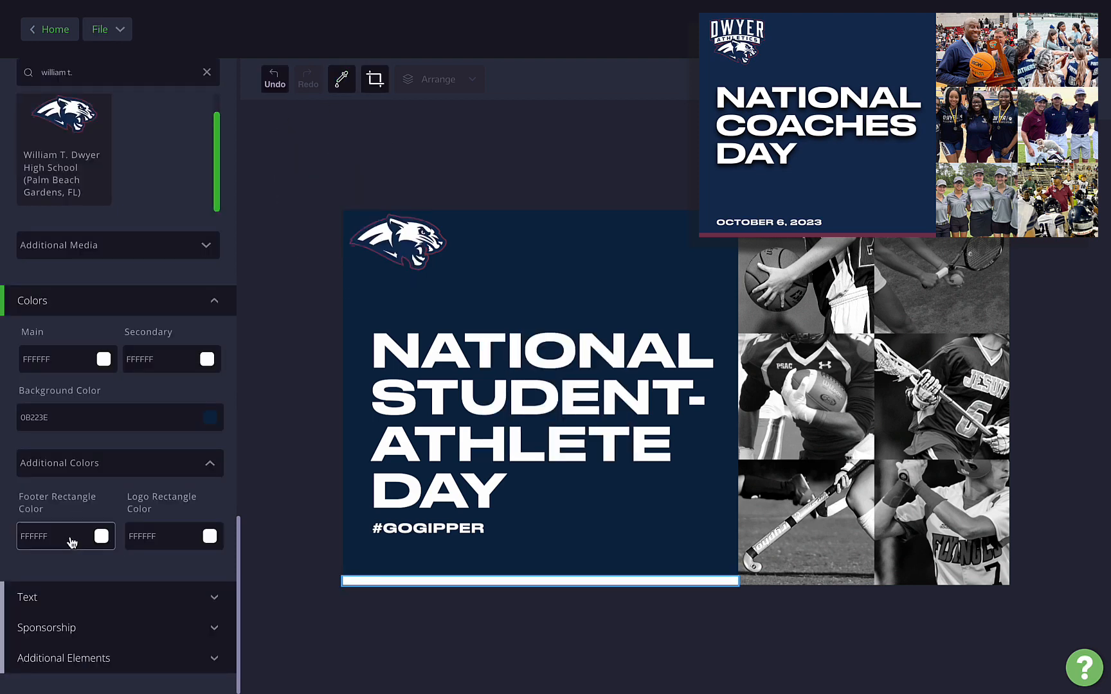
{"action": "left_click", "coordinate": [72, 543]}
{"action": "key", "text": "BackSpace"}
{"action": "key", "text": "BackSpace"}
{"action": "key", "text": "ctrl+v"}
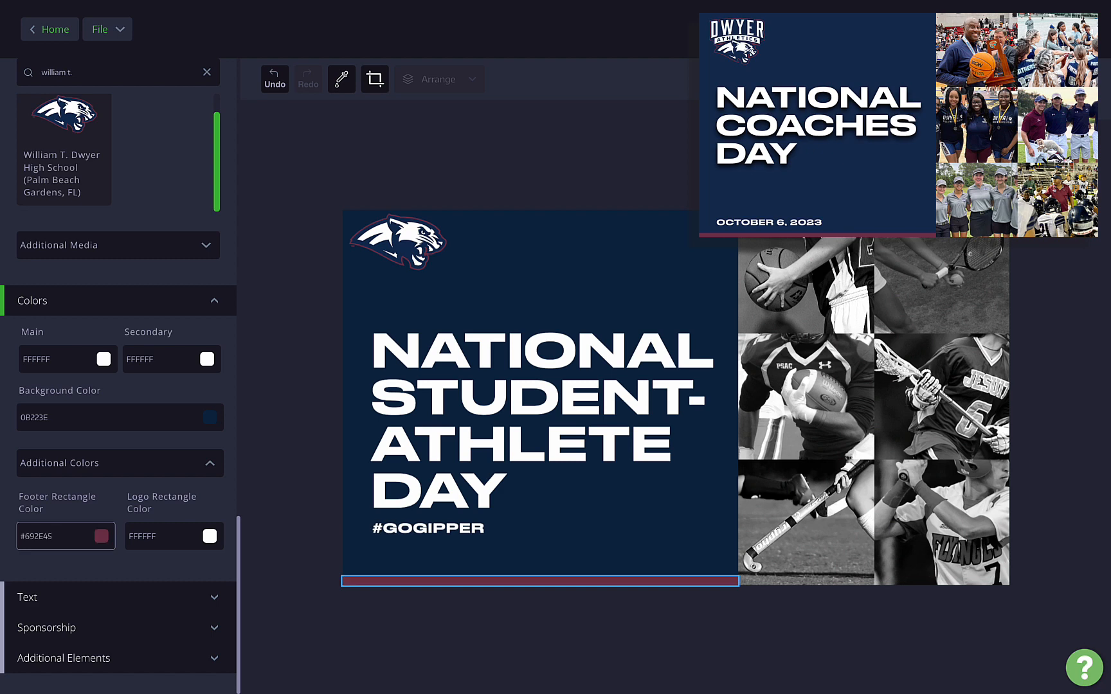
Step: Change the title text to NATIONAL COACHES DAY by replacing STUDENT-ATHLETE with COACHES
{"action": "left_click", "coordinate": [215, 302]}
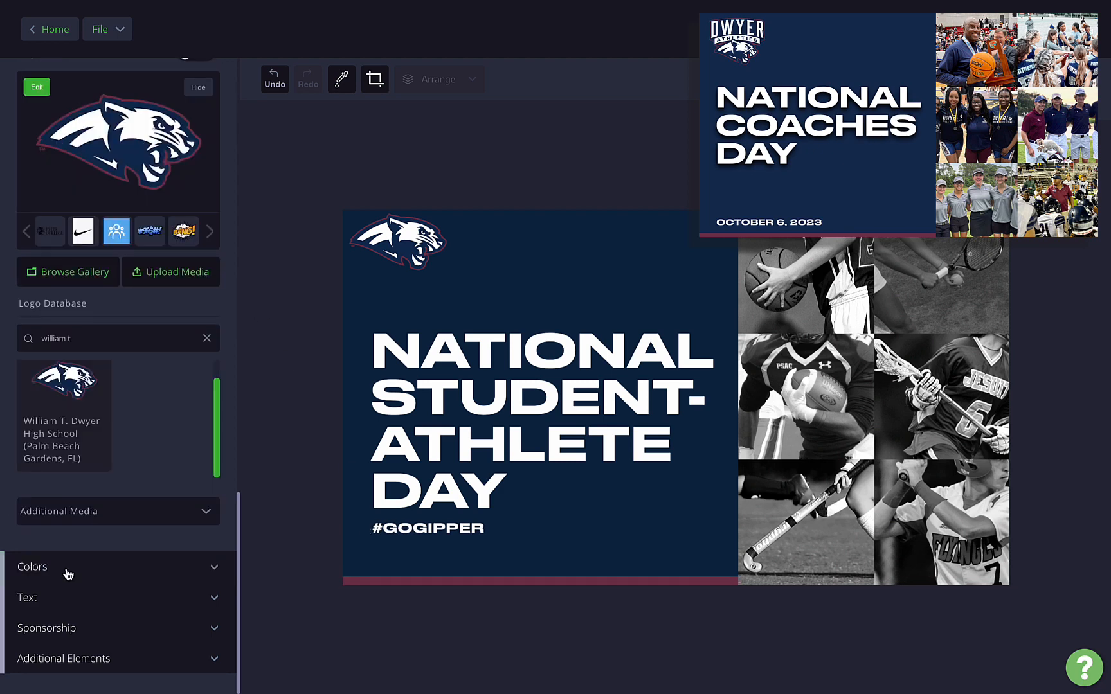
{"action": "left_click", "coordinate": [45, 599]}
{"action": "left_click", "coordinate": [122, 209]}
{"action": "left_click_drag", "start_coordinate": [72, 221], "coordinate": [19, 210]}
{"action": "type", "text": "COACHES"}
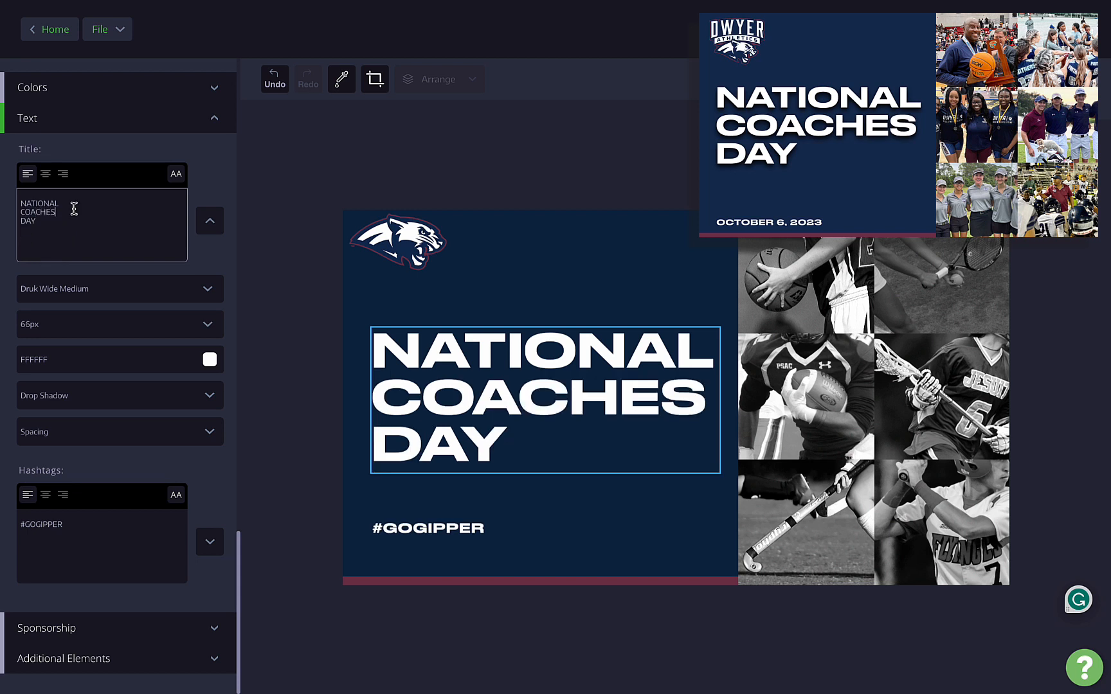
Step: Replace the #GOGIPPER hashtag text with OCTOBER 6TH, 2023
{"action": "left_click", "coordinate": [393, 530]}
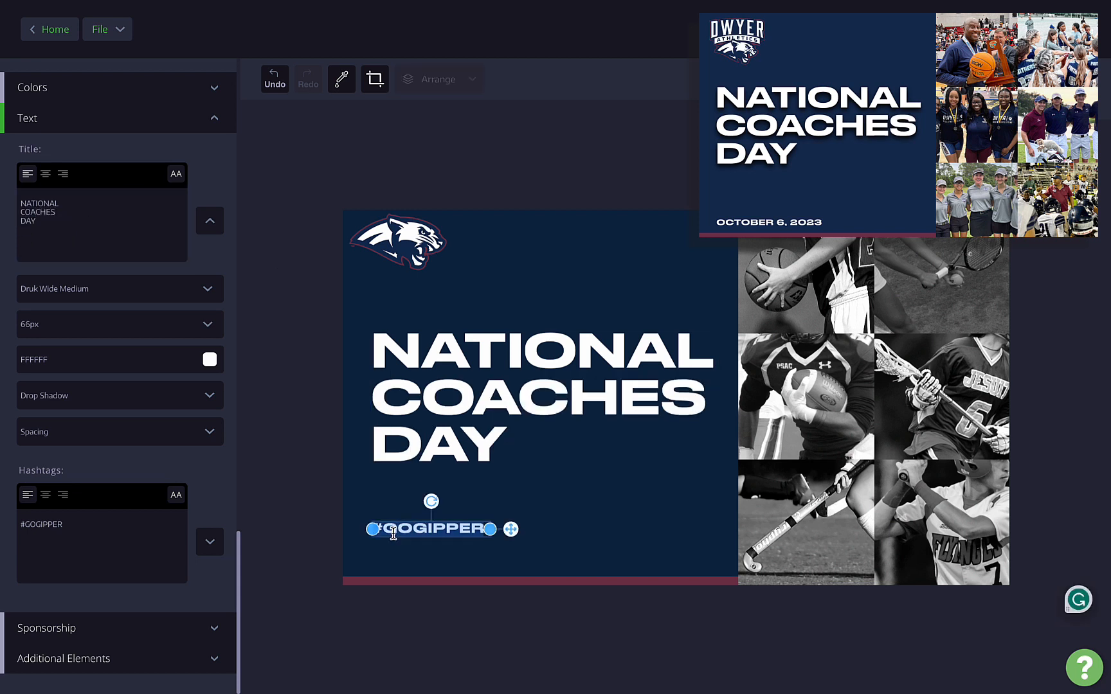
{"action": "type", "text": "OCTOBER 6TH"}
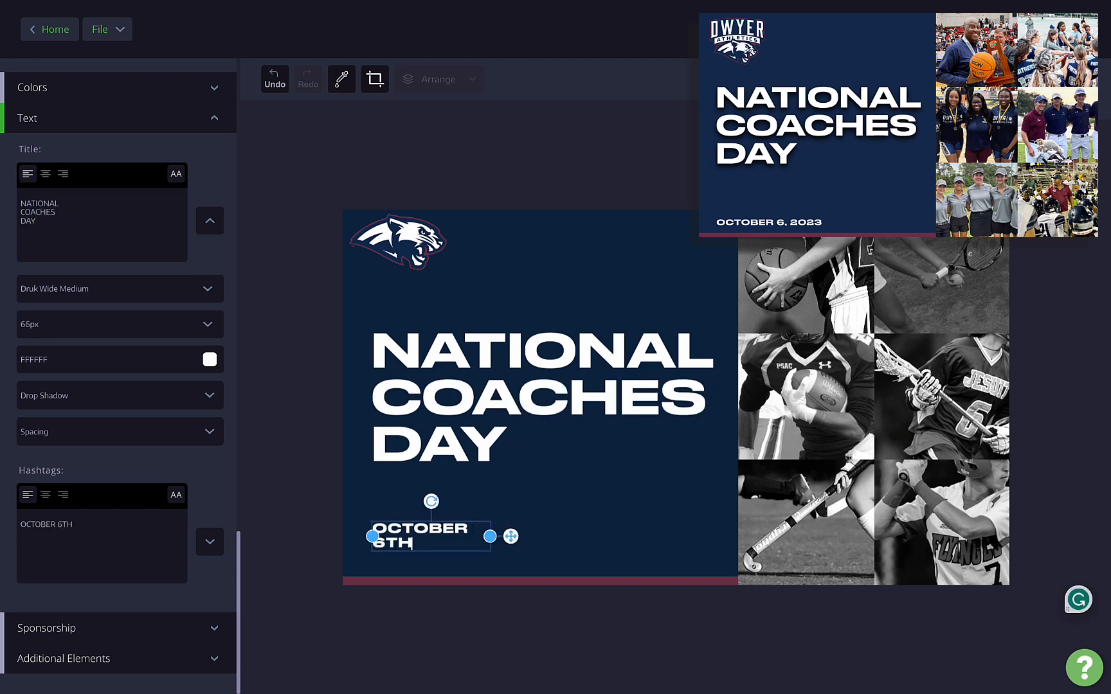
{"action": "type", "text": ", 2023"}
{"action": "left_click", "coordinate": [261, 220]}
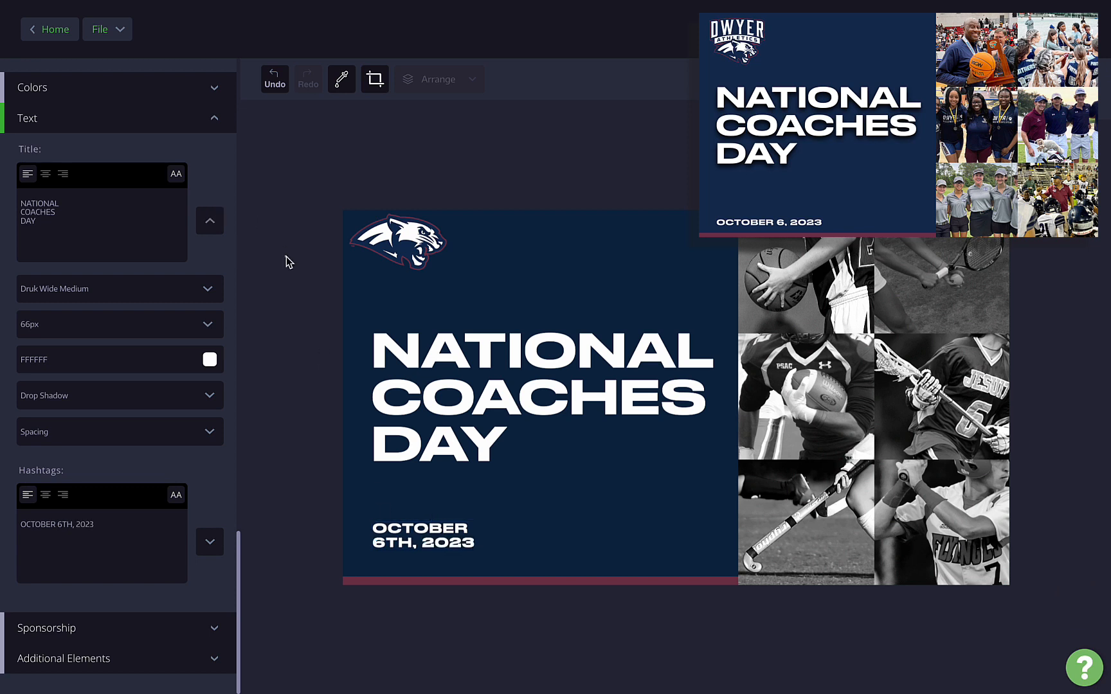
Step: Widen the date text box so it fits on one line and place it just above the footer bar
{"action": "left_click", "coordinate": [426, 540]}
{"action": "left_click_drag", "start_coordinate": [491, 537], "coordinate": [588, 562]}
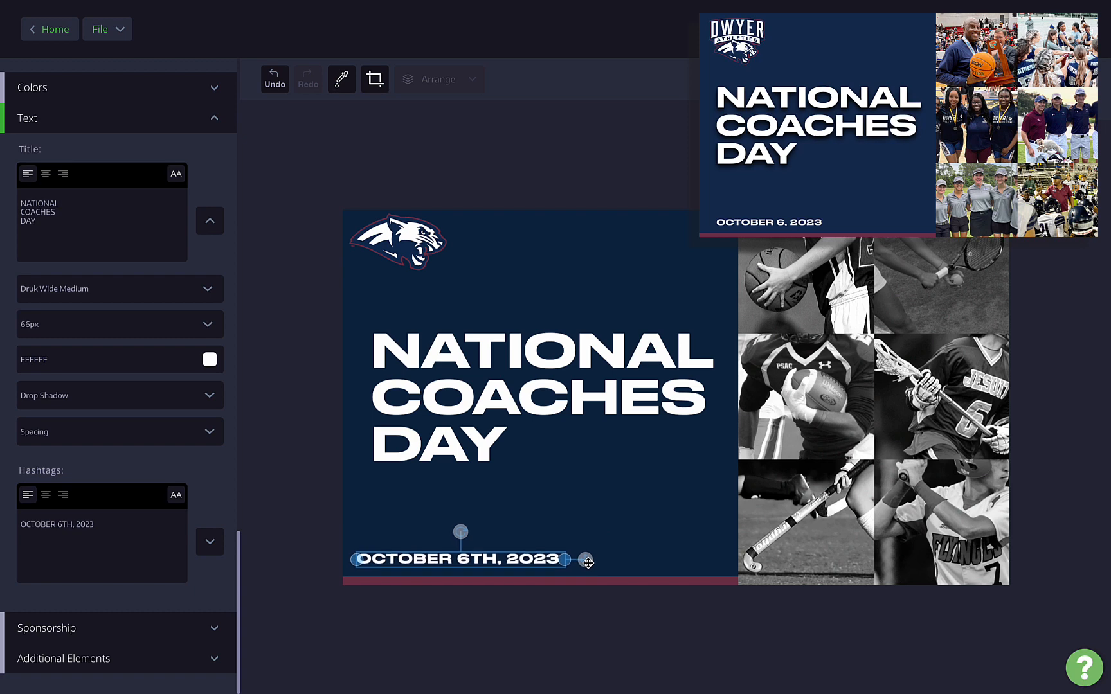
{"action": "left_click", "coordinate": [301, 436]}
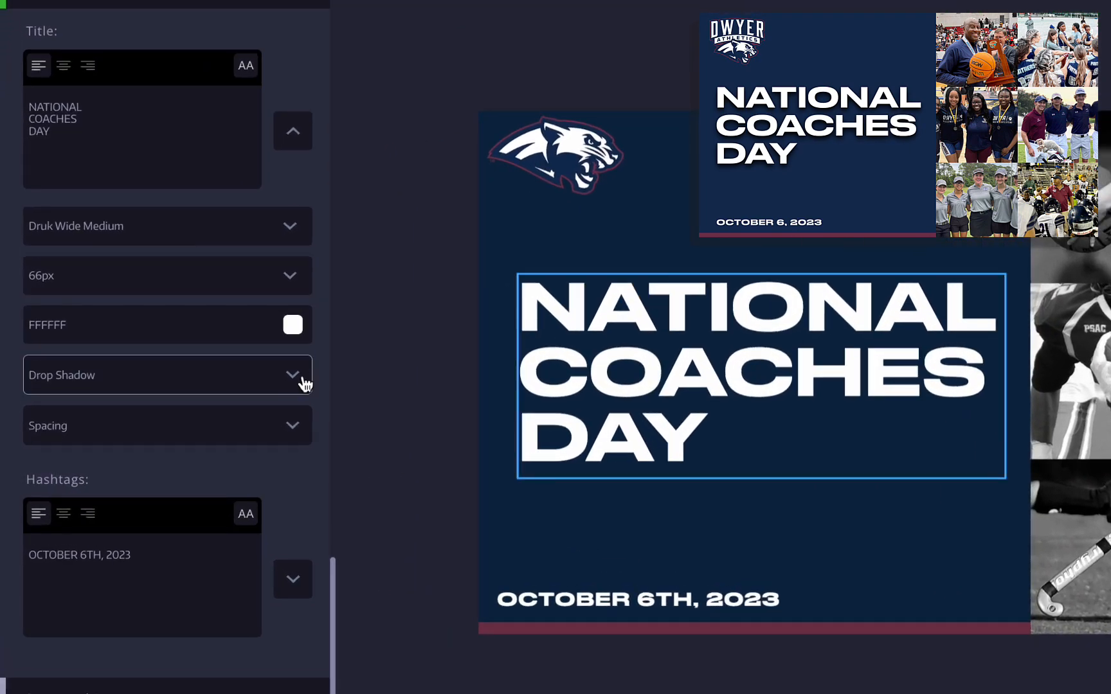
Step: Apply the first drop shadow preset of the last row to the title, and save the design as NATIONAL COACHES DAY
{"action": "left_click", "coordinate": [305, 384]}
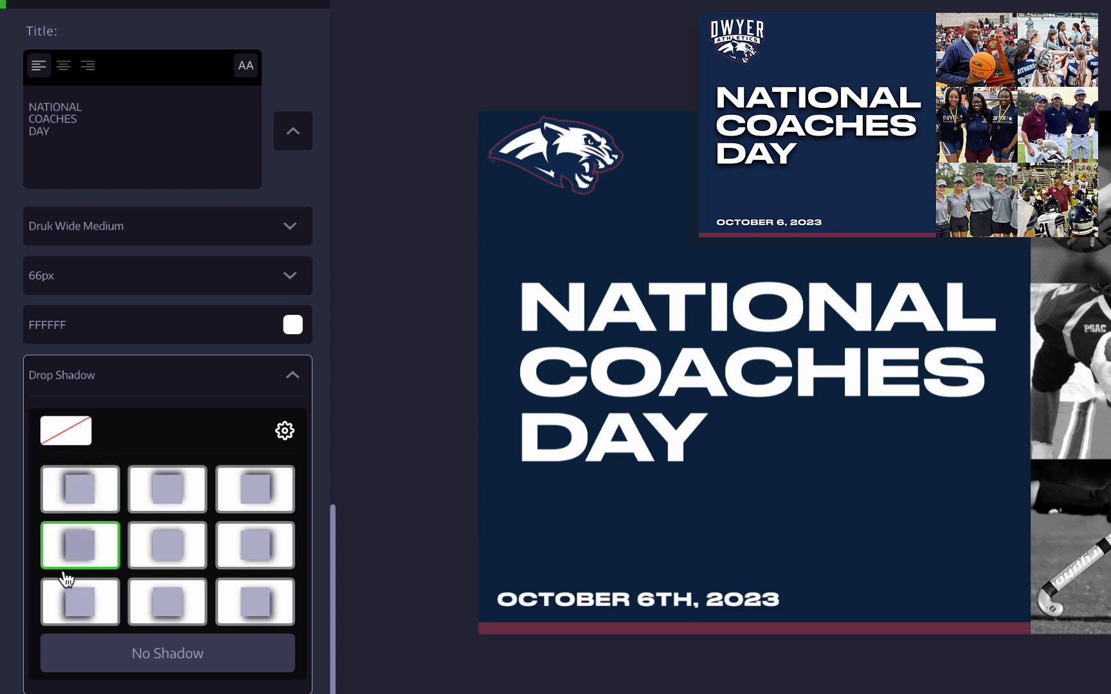
{"action": "left_click", "coordinate": [76, 604]}
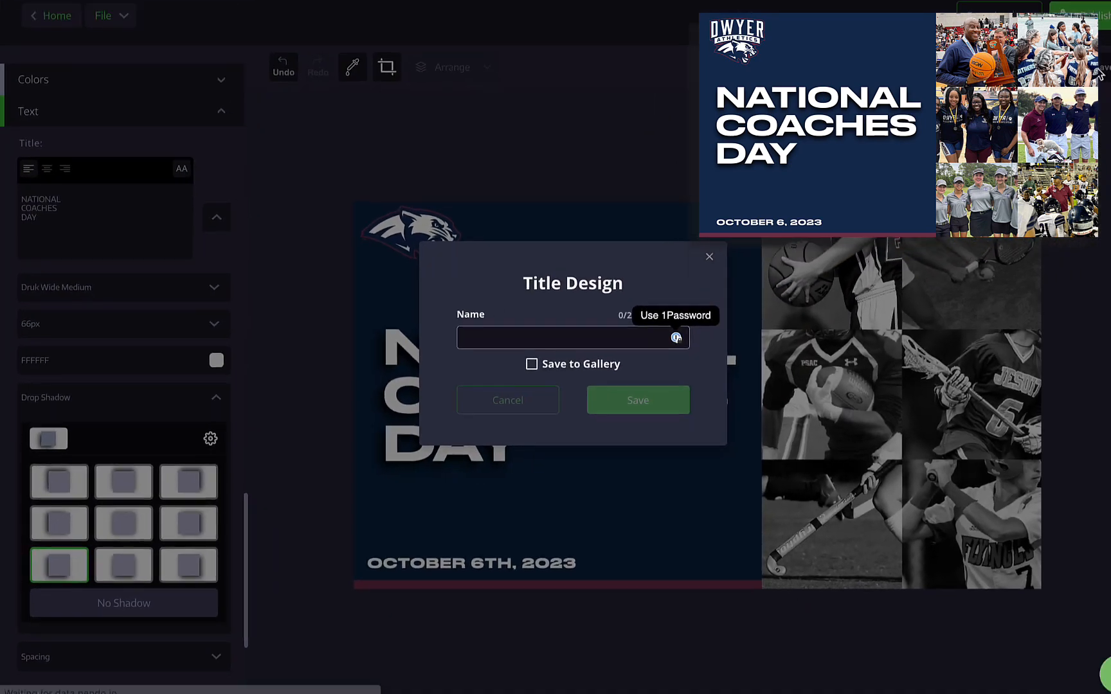
{"action": "type", "text": "NATIONA"}
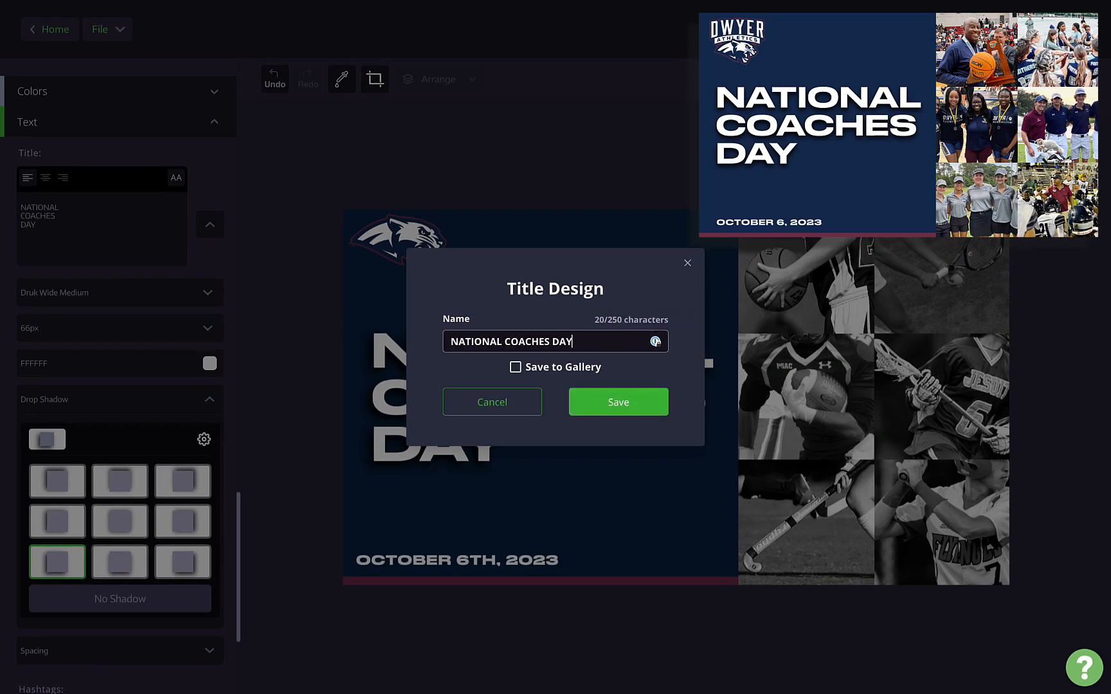
{"action": "type", "text": "L COACHES DAY"}
{"action": "key", "text": "Return"}
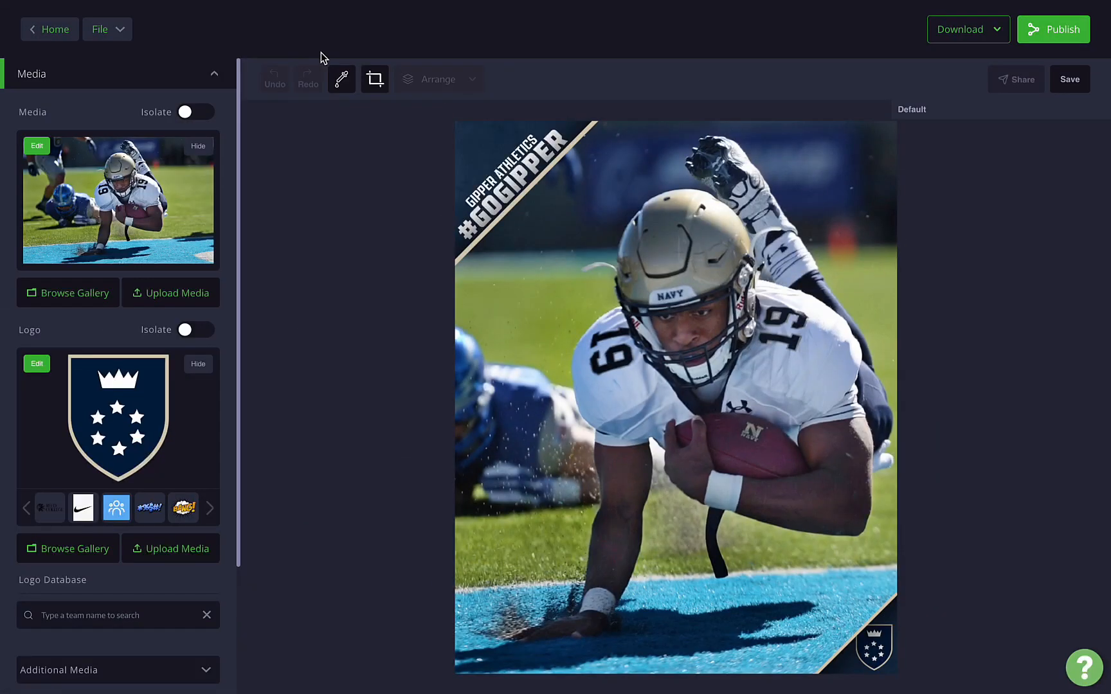
Step: Replace the football photo with the gallery's newest image, a tennis player, and the logo with the Reynolds High School (Winston-Salem, NC) logo
{"action": "left_click", "coordinate": [70, 291]}
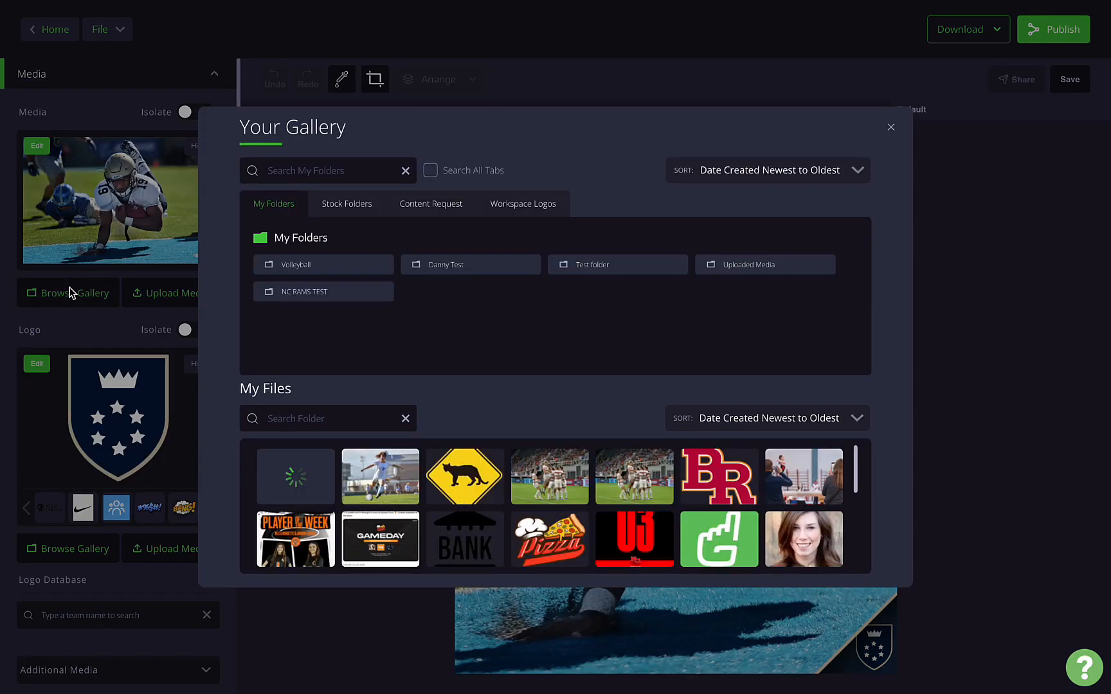
{"action": "left_click", "coordinate": [304, 480]}
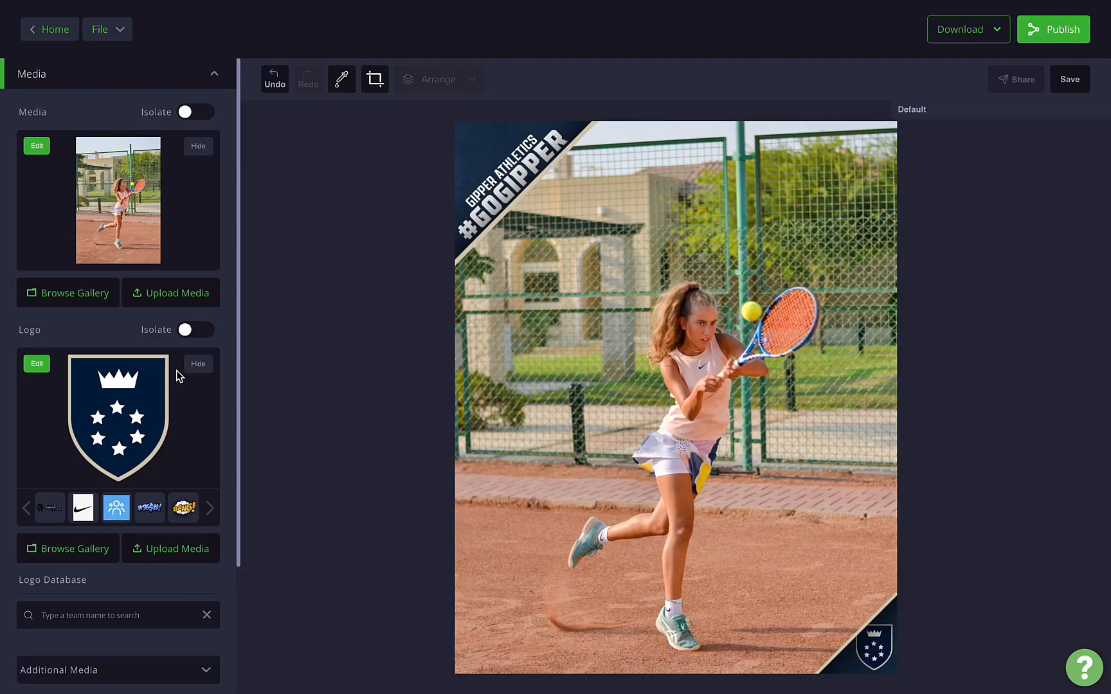
{"action": "scroll", "coordinate": [81, 469], "scroll_direction": "down", "scroll_amount": 3}
{"action": "left_click", "coordinate": [82, 468]}
{"action": "type", "text": "reynolds"}
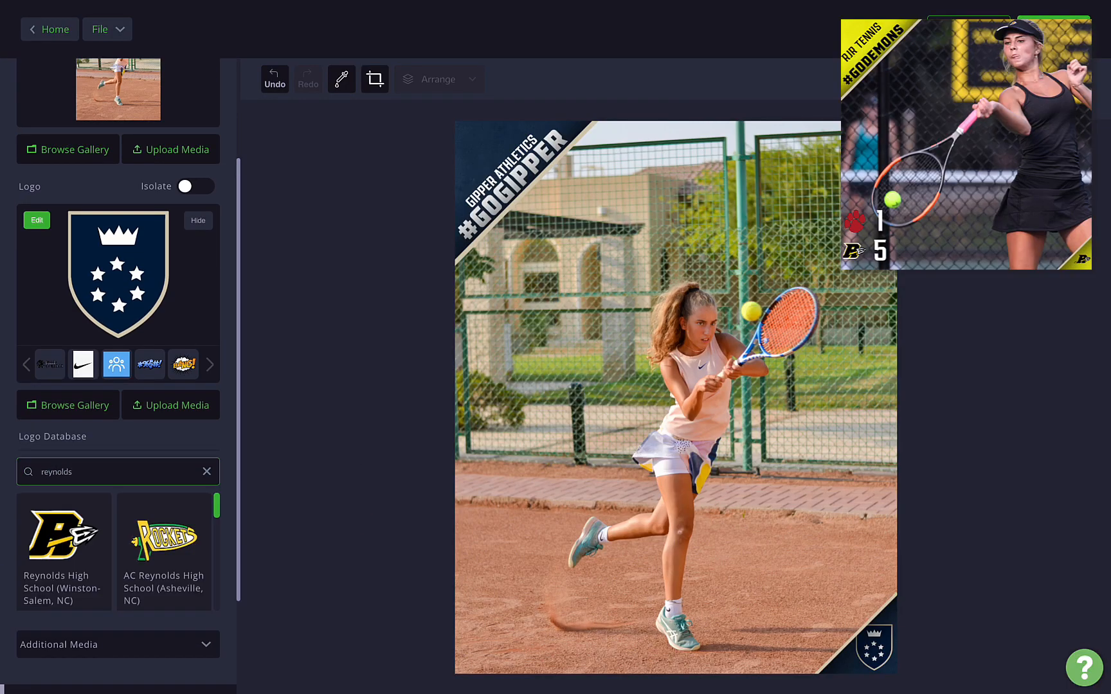
{"action": "left_click", "coordinate": [60, 554]}
Step: Sample the gold of the Reynolds logo with the eyedropper and set the main colour to #BC9606
{"action": "scroll", "coordinate": [113, 474], "scroll_direction": "down", "scroll_amount": 2}
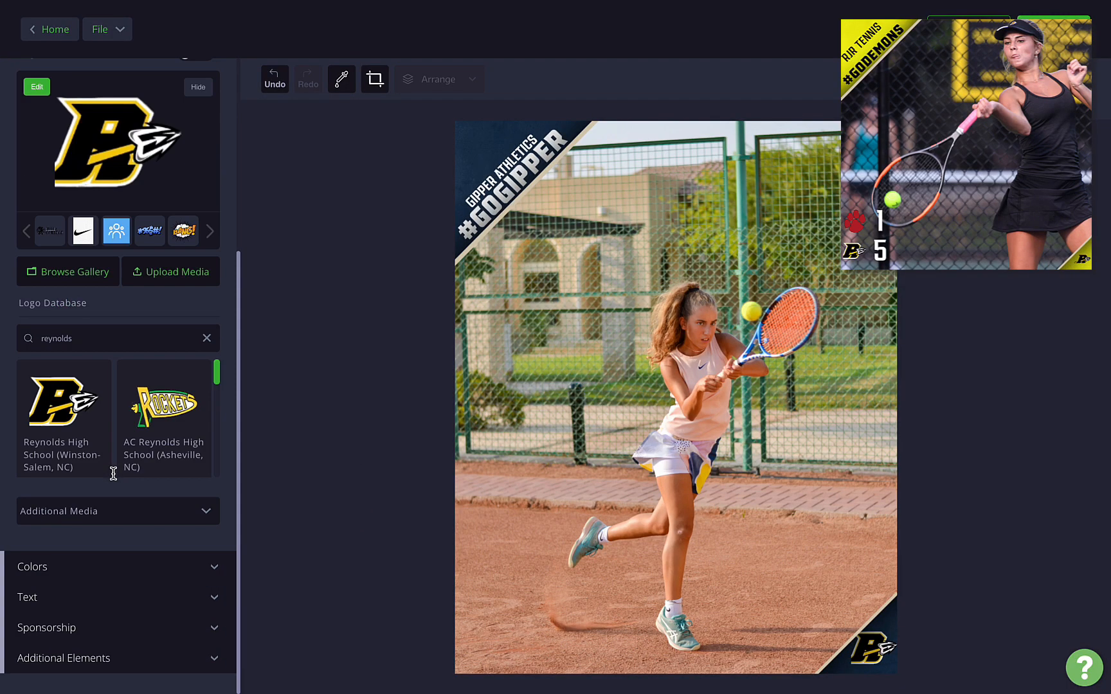
{"action": "left_click", "coordinate": [60, 567]}
{"action": "left_click", "coordinate": [342, 78]}
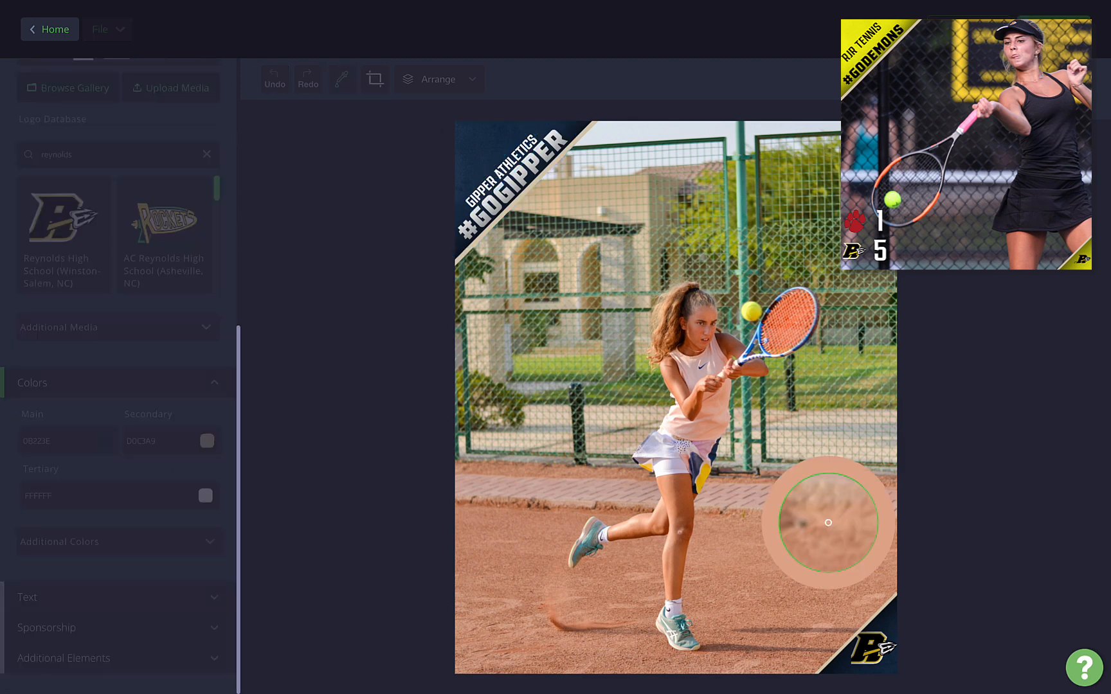
{"action": "left_click", "coordinate": [872, 652]}
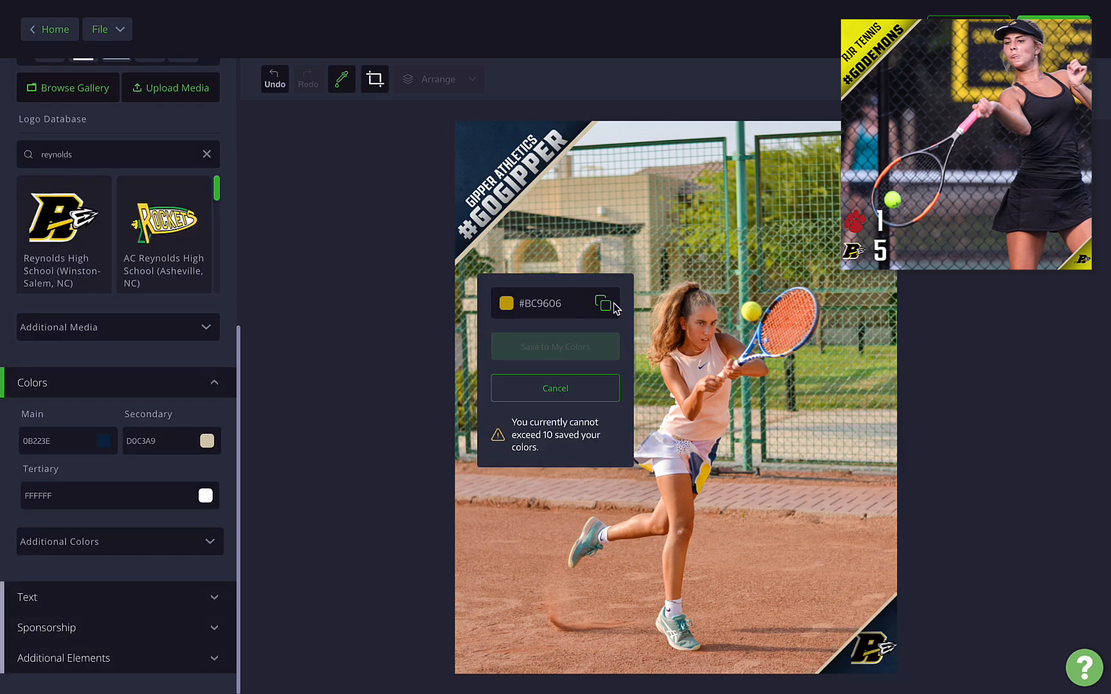
{"action": "left_click", "coordinate": [76, 442]}
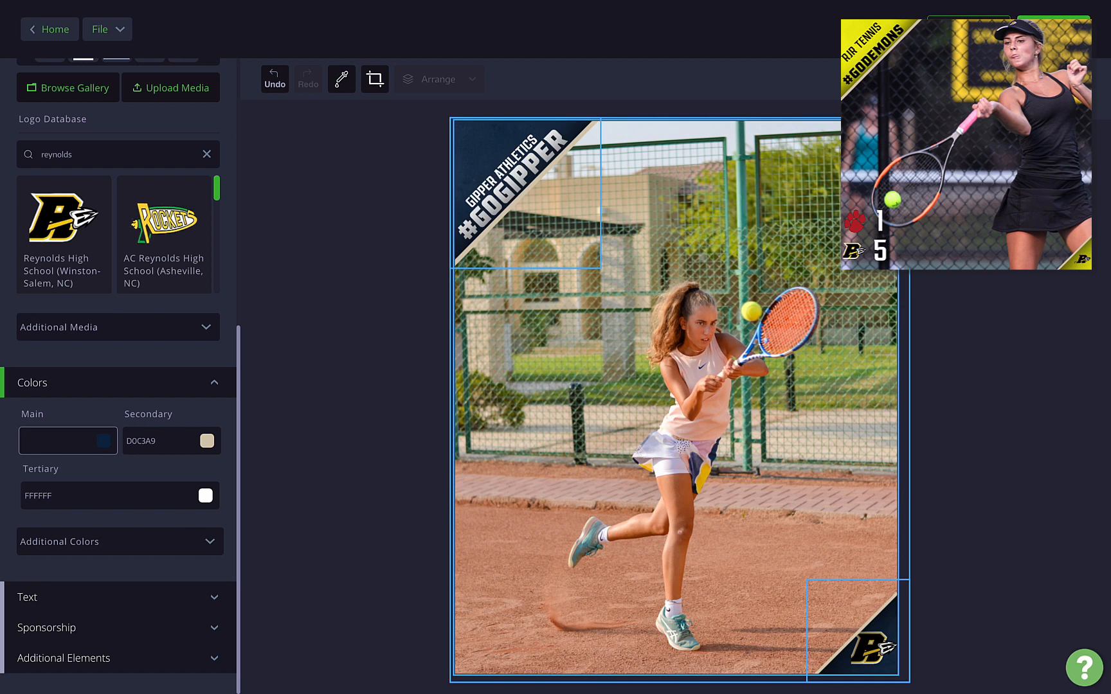
Step: Set the secondary colour of the tennis graphic to black, 000000
{"action": "left_click", "coordinate": [222, 441]}
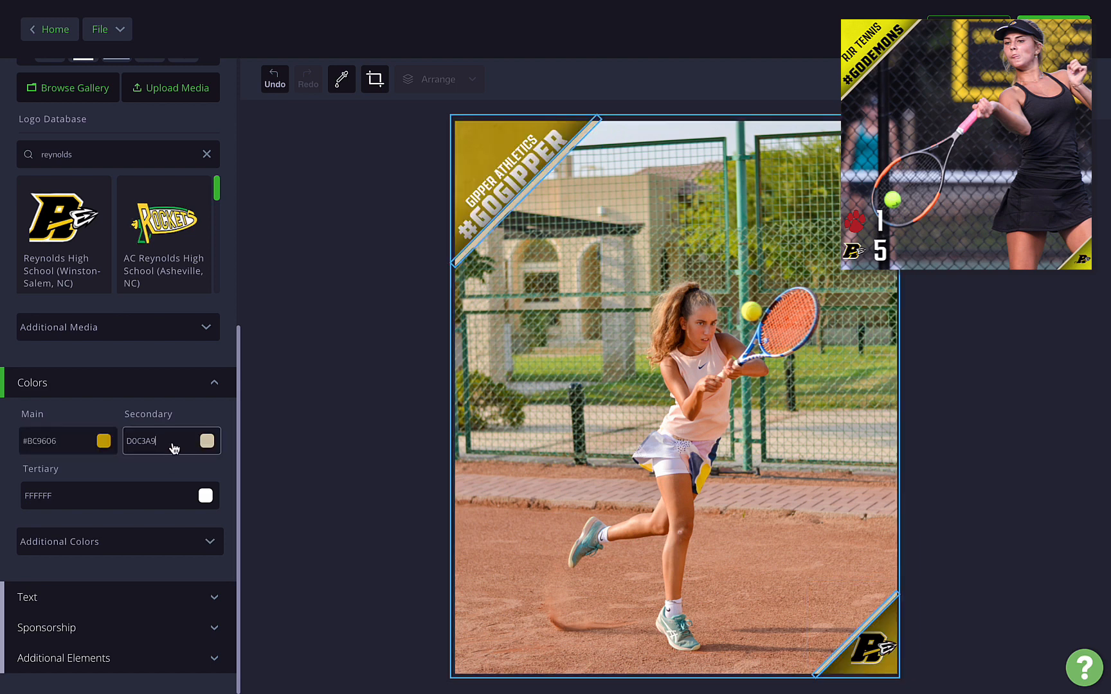
{"action": "left_click", "coordinate": [204, 444]}
{"action": "left_click_drag", "start_coordinate": [193, 495], "coordinate": [82, 589]}
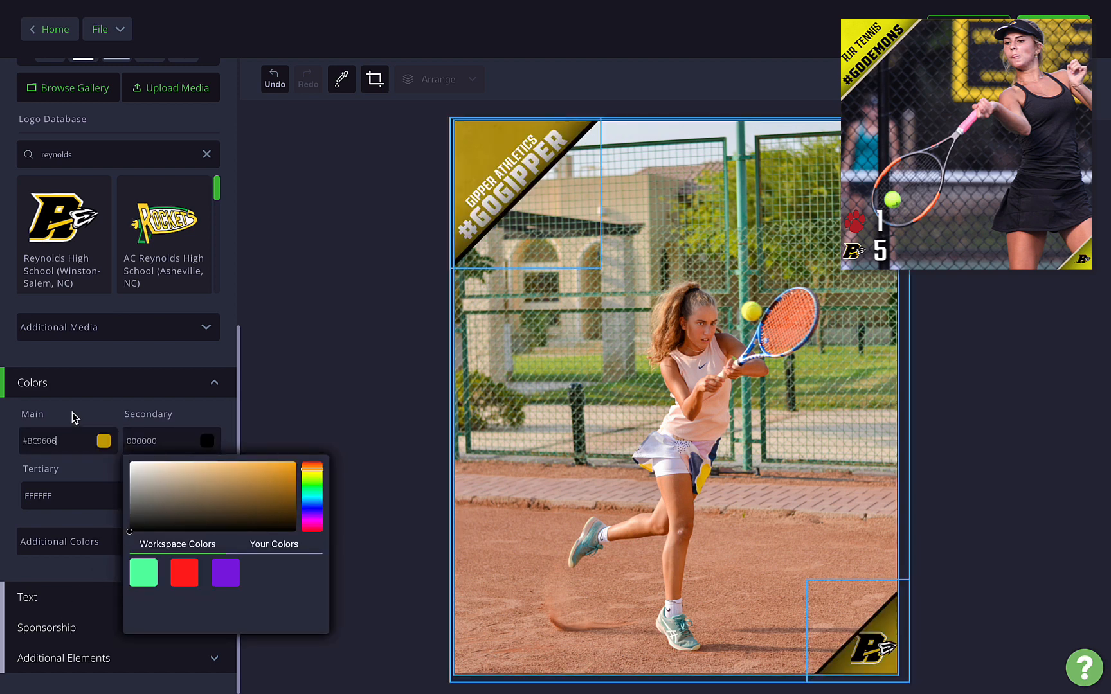
{"action": "left_click", "coordinate": [74, 439]}
{"action": "left_click", "coordinate": [110, 475]}
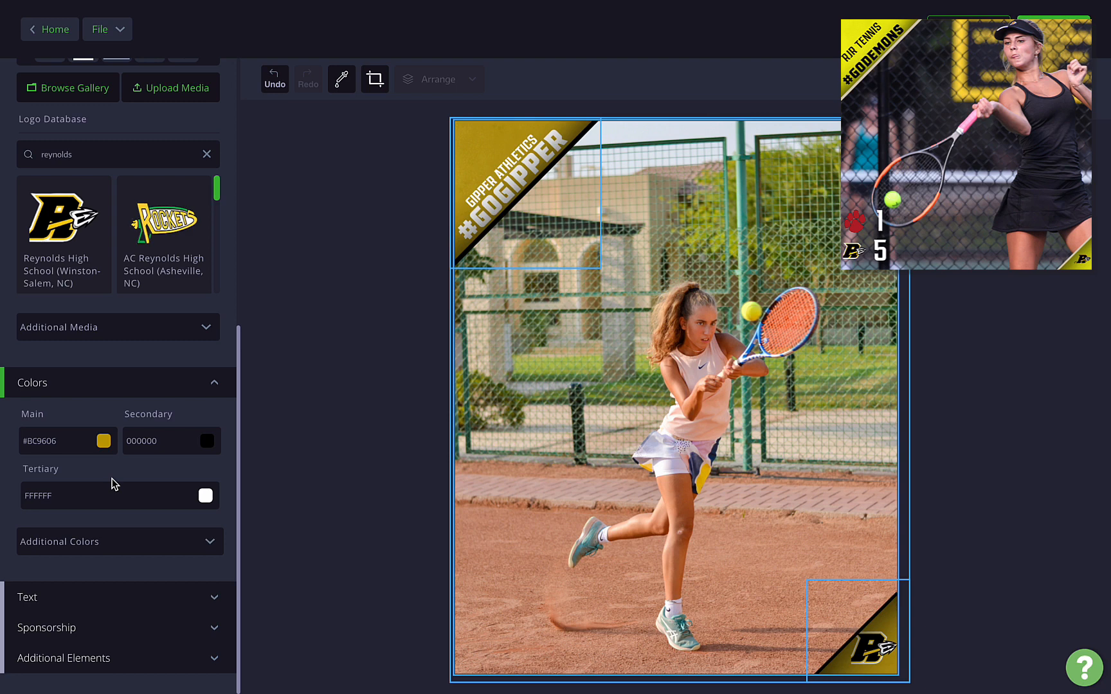
Step: Set the tertiary colour of the tennis graphic to black, 000000
{"action": "left_click", "coordinate": [207, 492]}
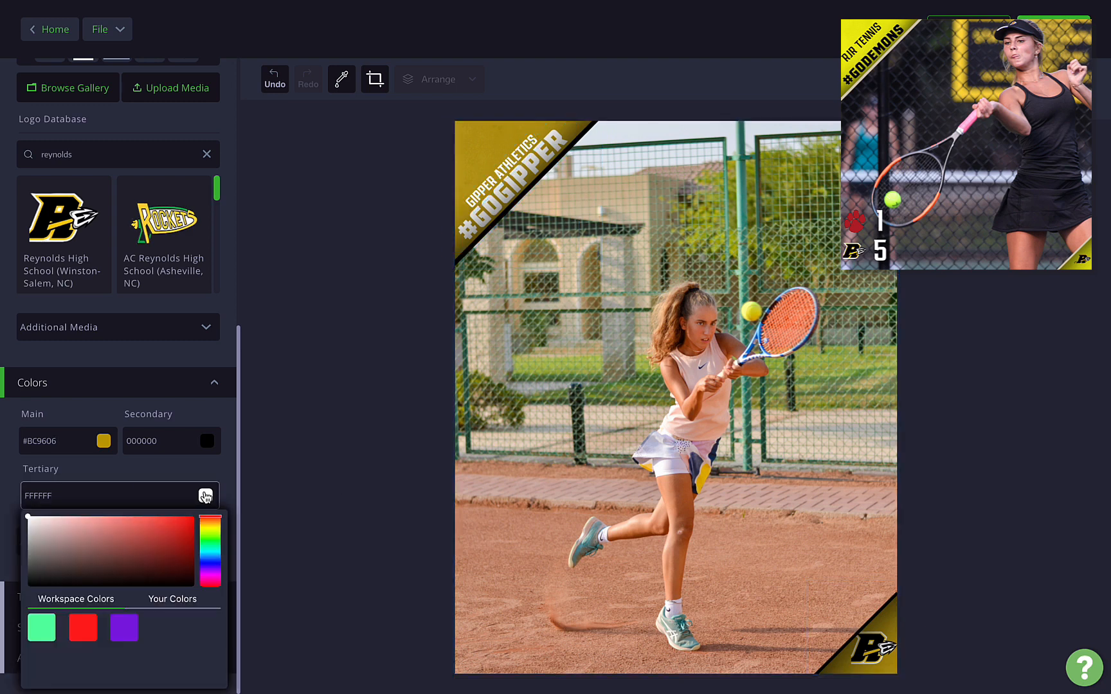
{"action": "left_click_drag", "start_coordinate": [136, 535], "coordinate": [4, 597]}
{"action": "left_click", "coordinate": [217, 473]}
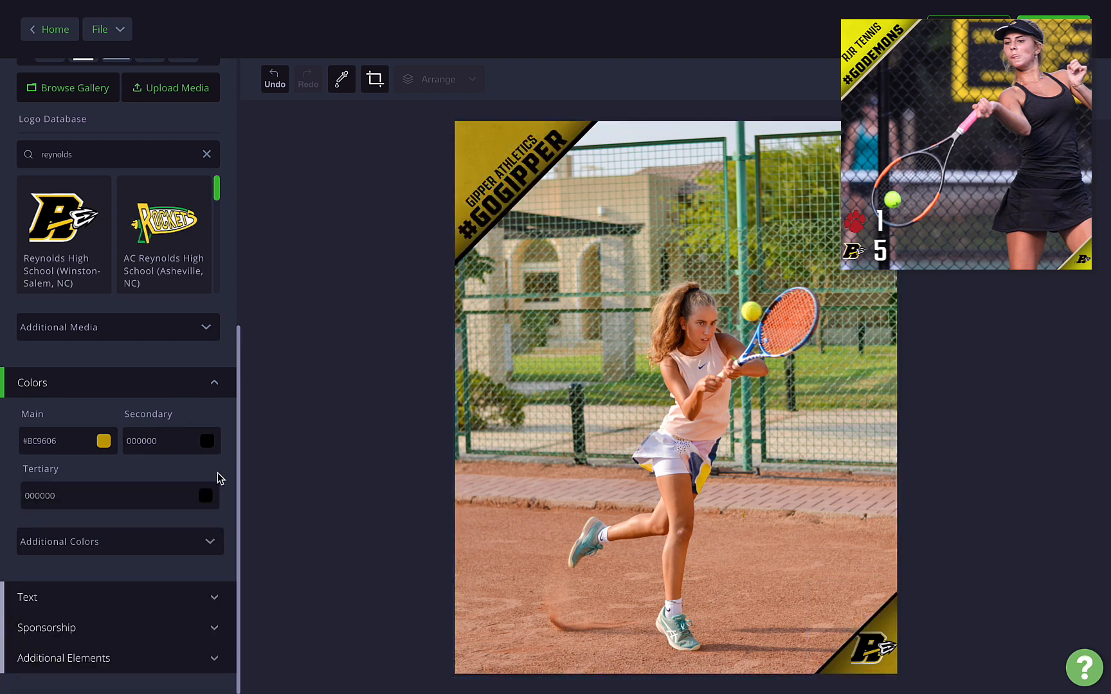
{"action": "left_click", "coordinate": [212, 382]}
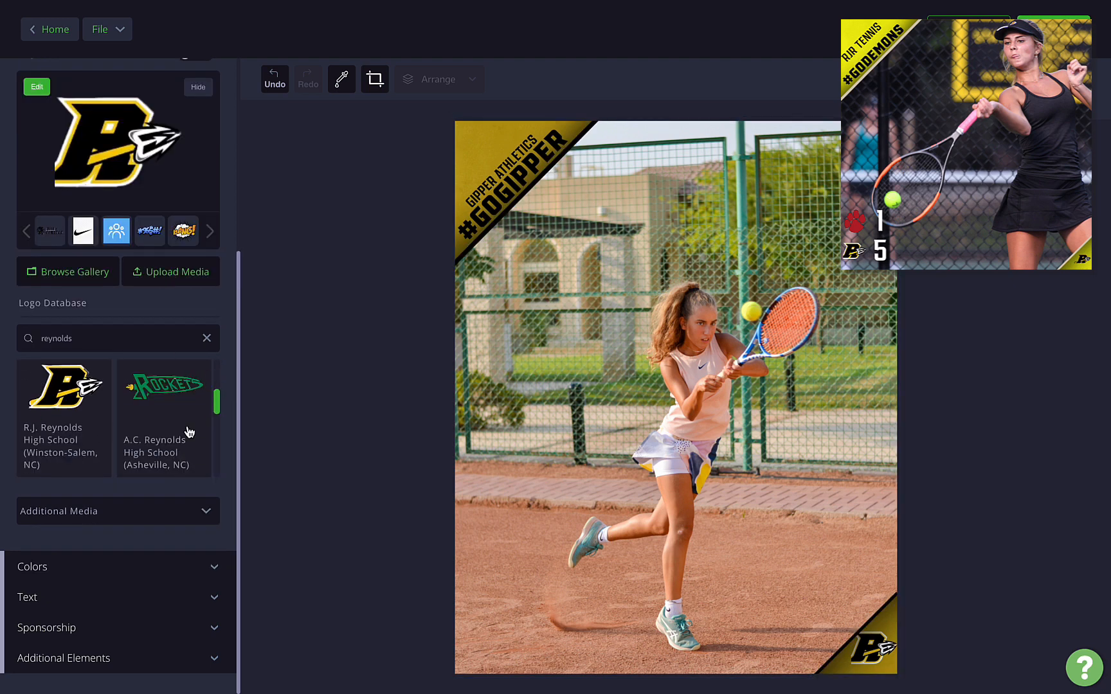
Step: Add a logo element with the Reynolds High School (Winston-Salem, NC) logo, shrink it and place it in the graphic's lower-left corner
{"action": "left_click", "coordinate": [109, 663]}
{"action": "left_click", "coordinate": [211, 506]}
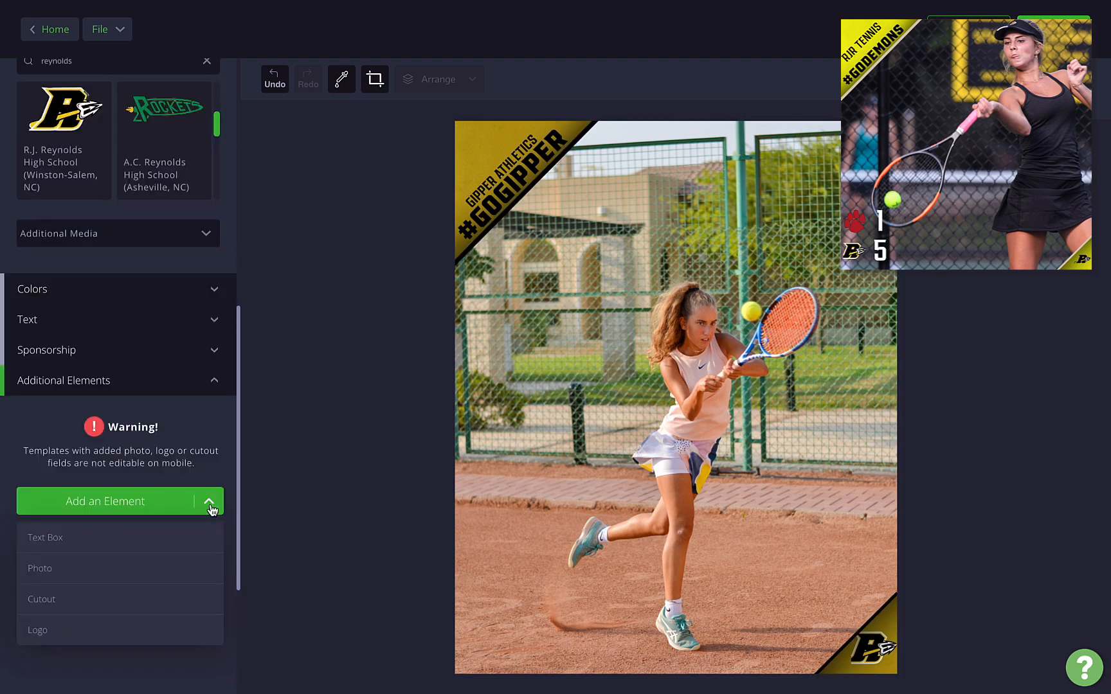
{"action": "left_click", "coordinate": [37, 630]}
{"action": "left_click", "coordinate": [600, 337]}
{"action": "scroll", "coordinate": [111, 531], "scroll_direction": "down", "scroll_amount": 5}
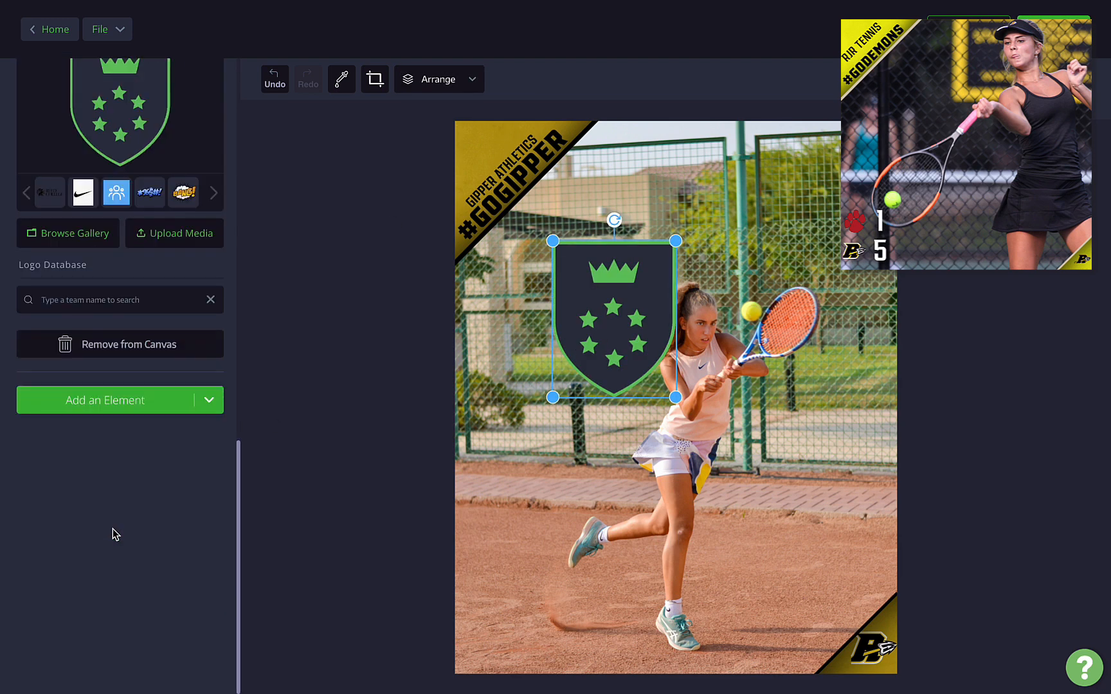
{"action": "left_click", "coordinate": [81, 301]}
{"action": "type", "text": "reynolds"}
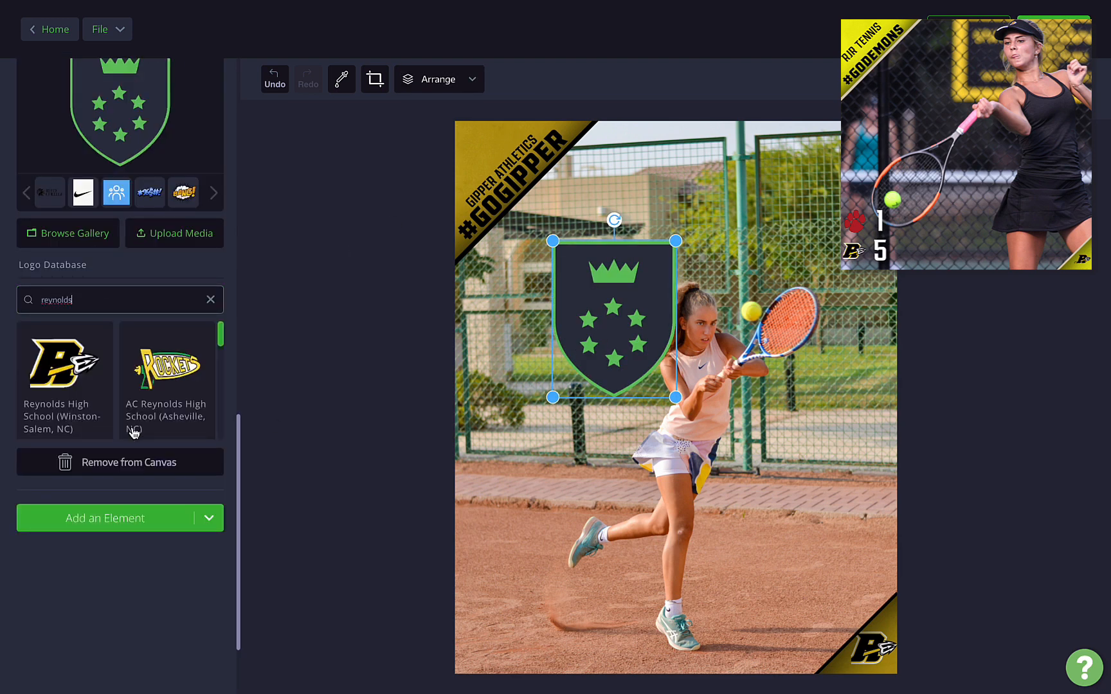
{"action": "left_click", "coordinate": [64, 367]}
{"action": "left_click_drag", "start_coordinate": [692, 241], "coordinate": [487, 647]}
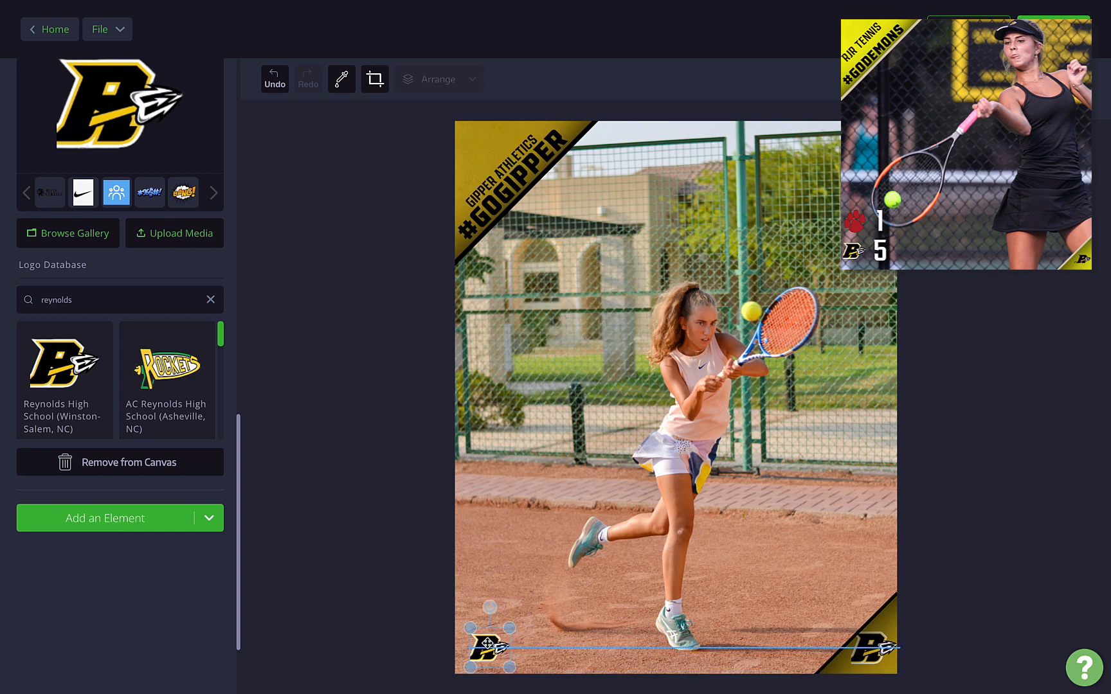
Step: Replace the logo in the graphic's lower-left corner with the red paw of the King & Queen Tigers
{"action": "double_click", "coordinate": [114, 300]}
{"action": "type", "text": "tigers"}
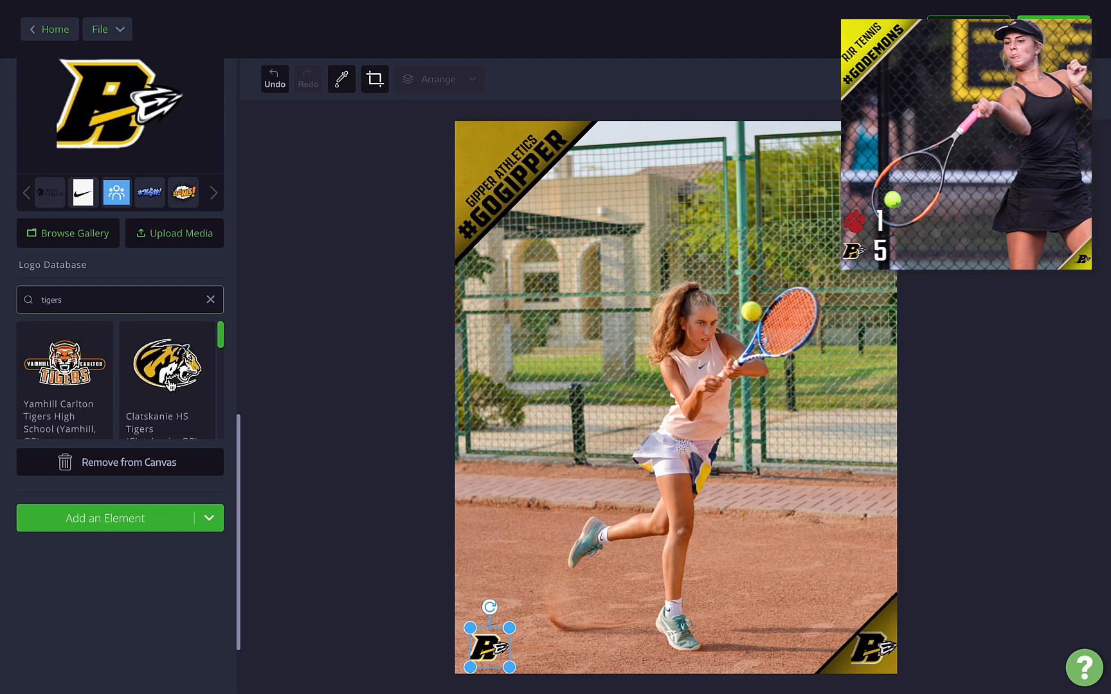
{"action": "scroll", "coordinate": [171, 384], "scroll_direction": "down", "scroll_amount": 2}
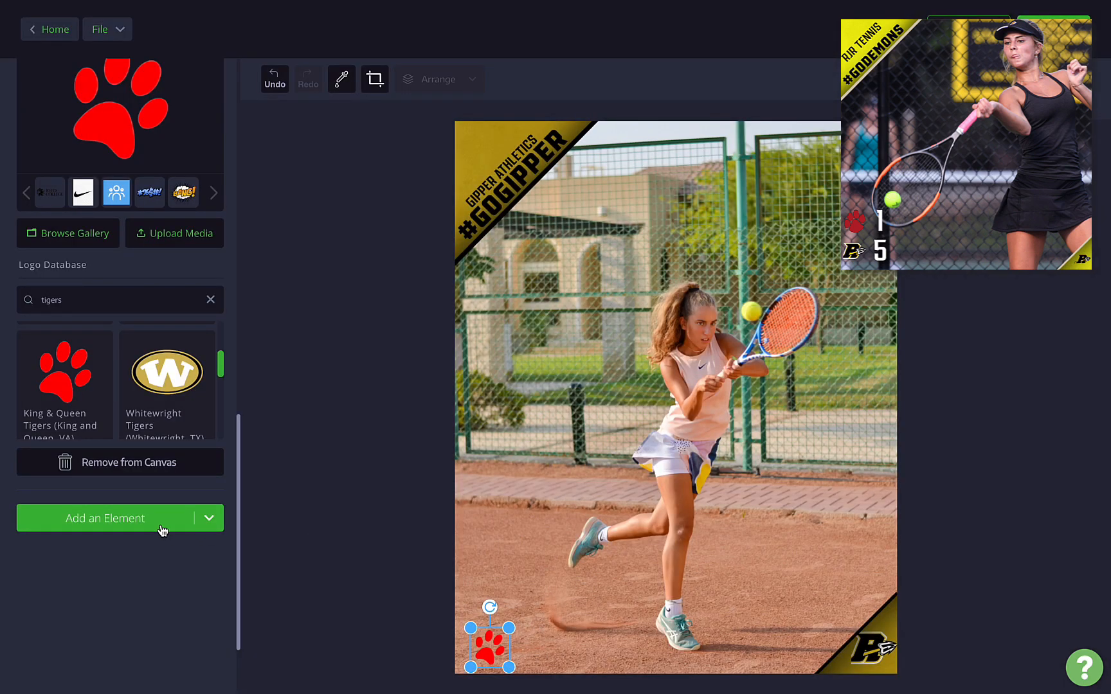
Step: Add another logo element and fill it with the Reynolds High School (Winston-Salem, NC) logo
{"action": "left_click", "coordinate": [162, 530]}
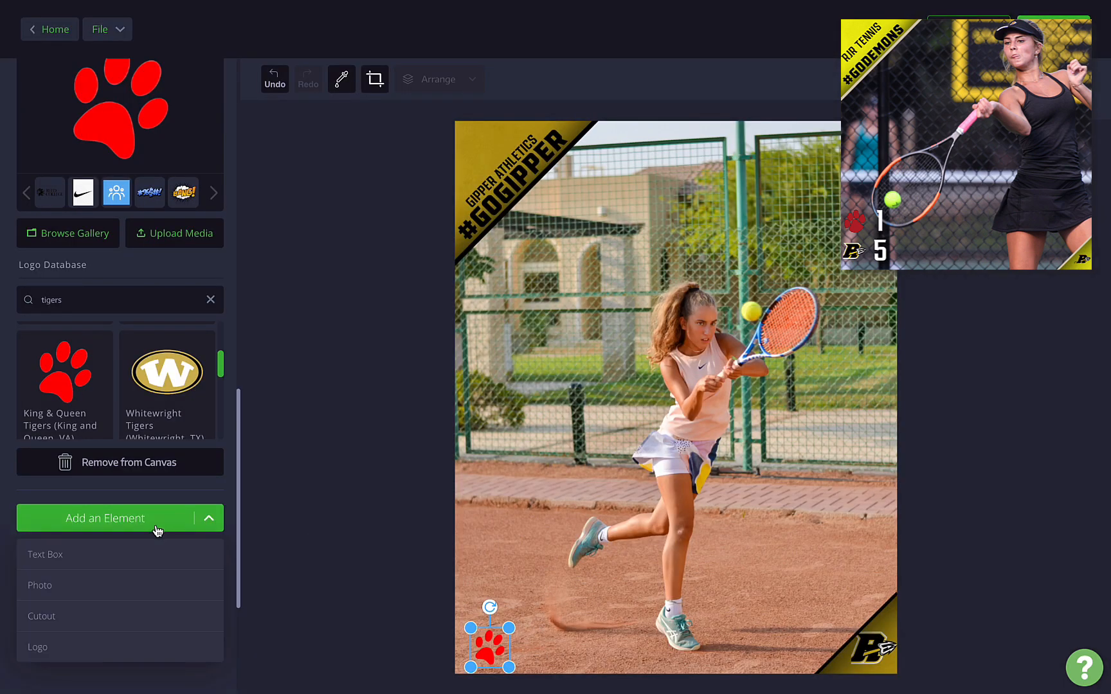
{"action": "left_click", "coordinate": [138, 648]}
{"action": "scroll", "coordinate": [138, 648], "scroll_direction": "down", "scroll_amount": 1}
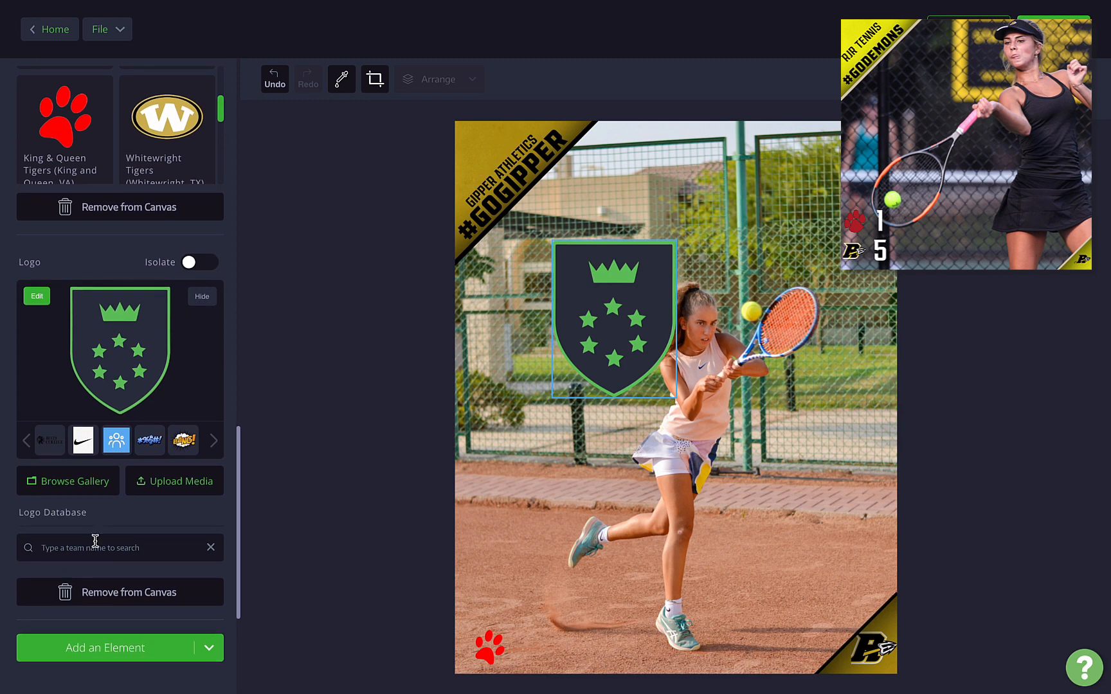
{"action": "left_click", "coordinate": [95, 545]}
{"action": "type", "text": "reynolds"}
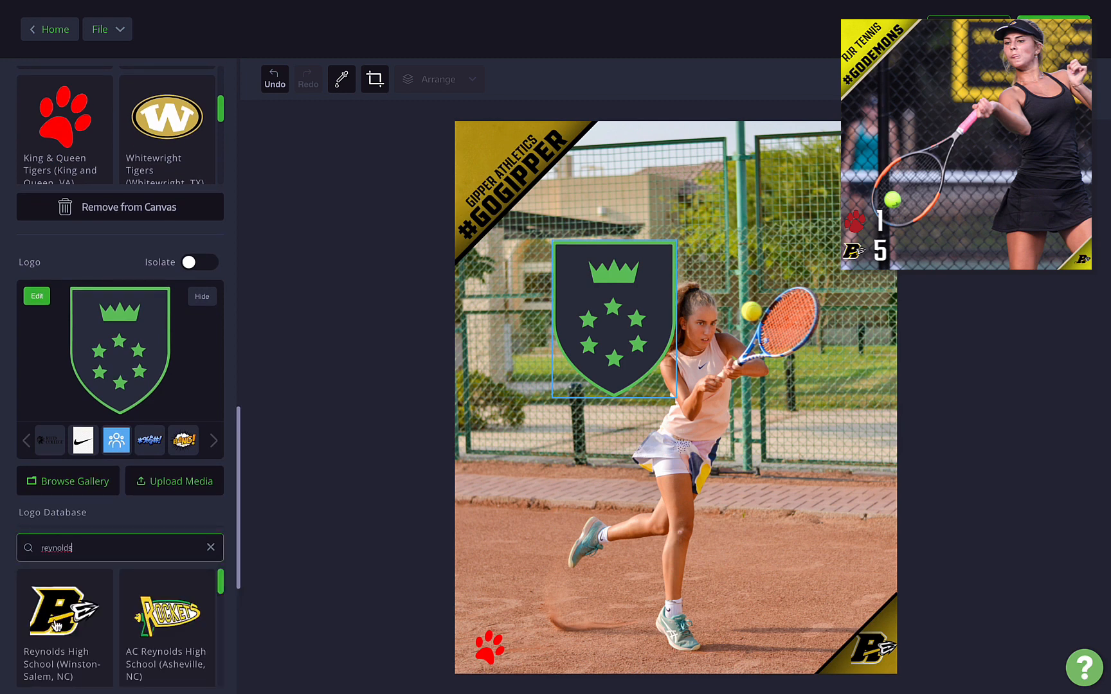
{"action": "left_click", "coordinate": [60, 604]}
Step: Shrink the newly added Reynolds logo and position it directly above the red paw
{"action": "left_click_drag", "start_coordinate": [661, 272], "coordinate": [490, 581]}
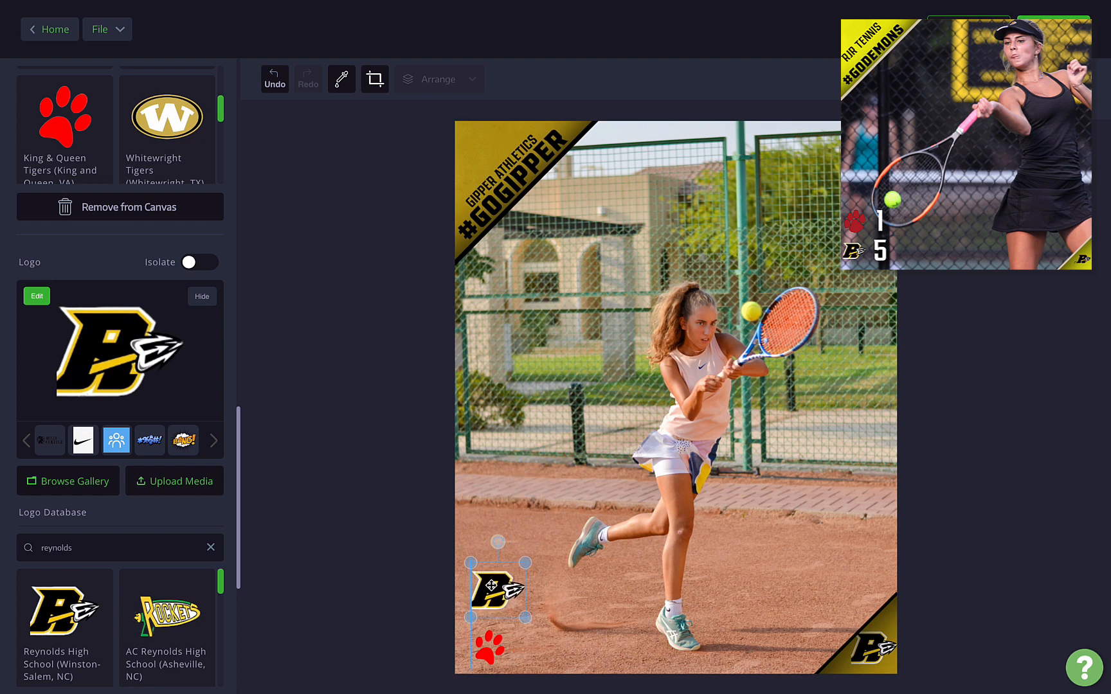
{"action": "left_click", "coordinate": [369, 561]}
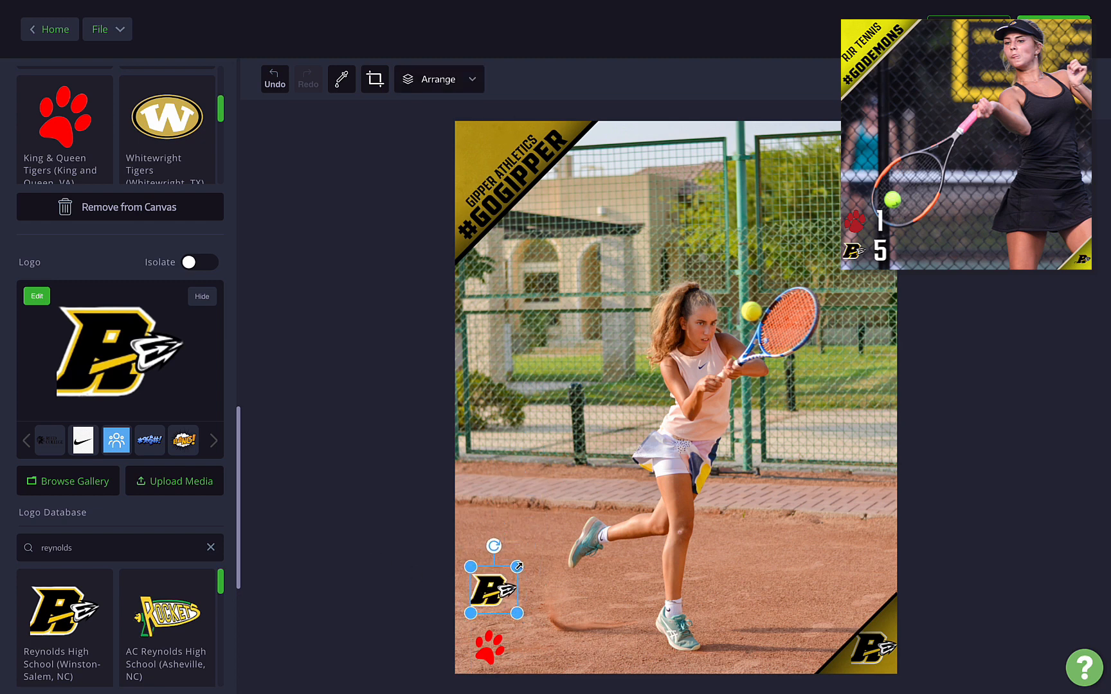
{"action": "left_click", "coordinate": [348, 488]}
{"action": "scroll", "coordinate": [139, 488], "scroll_direction": "down", "scroll_amount": 6}
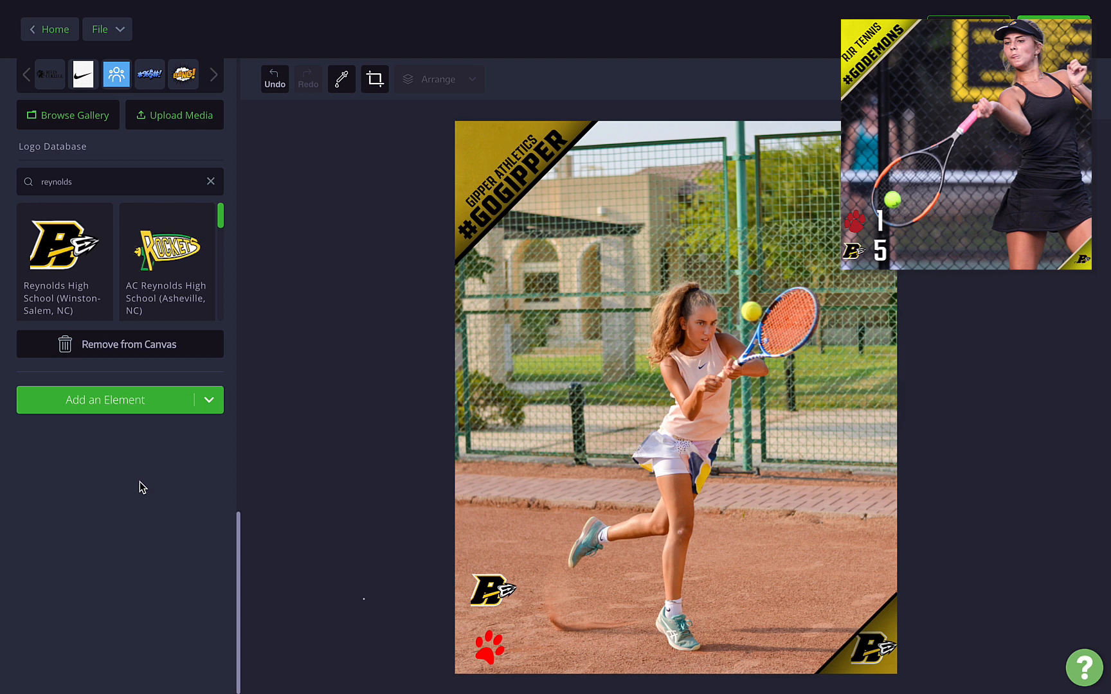
{"action": "left_click_drag", "start_coordinate": [492, 592], "coordinate": [496, 597]}
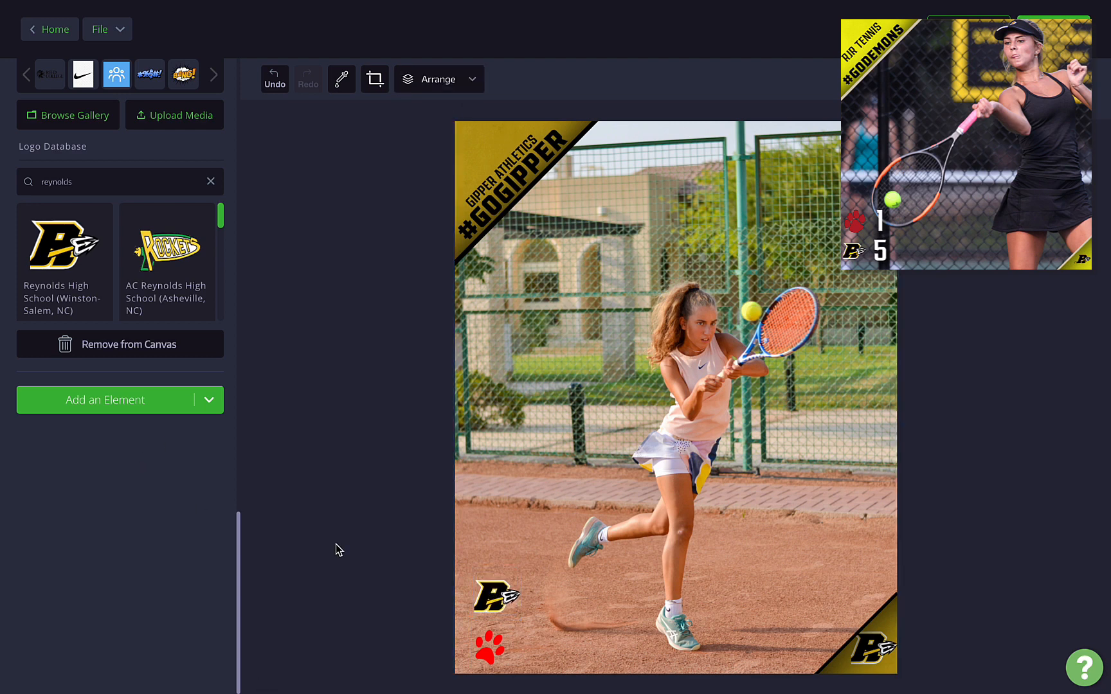
Step: Add a text box containing the score 3
{"action": "left_click", "coordinate": [209, 405]}
{"action": "left_click", "coordinate": [51, 441]}
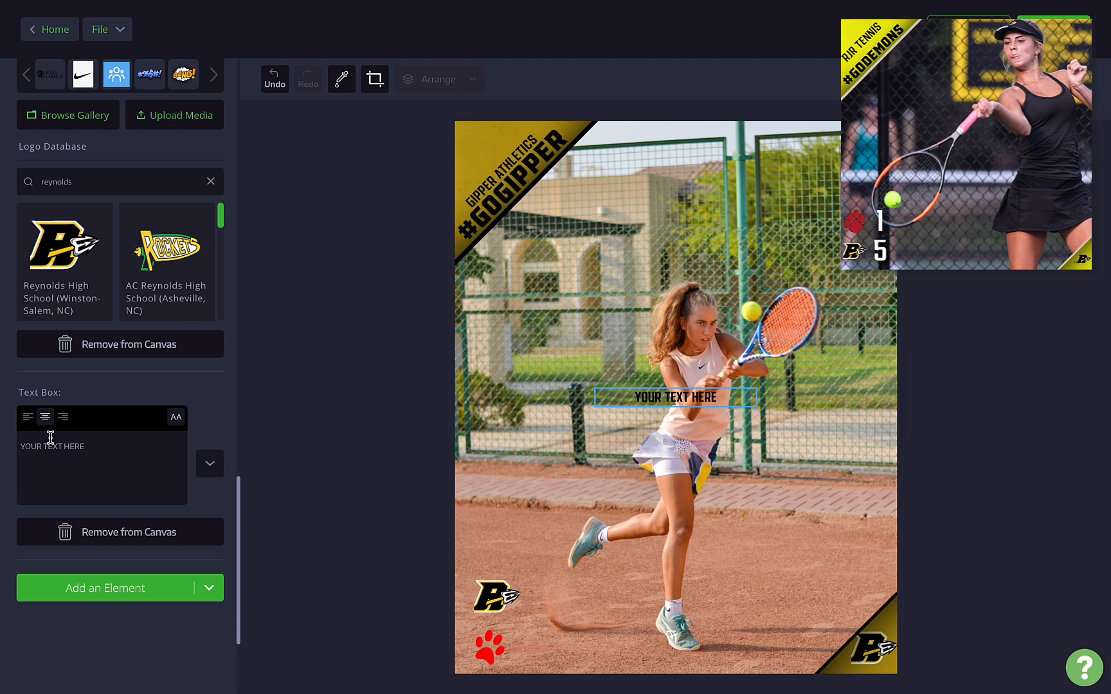
{"action": "triple_click", "coordinate": [94, 446]}
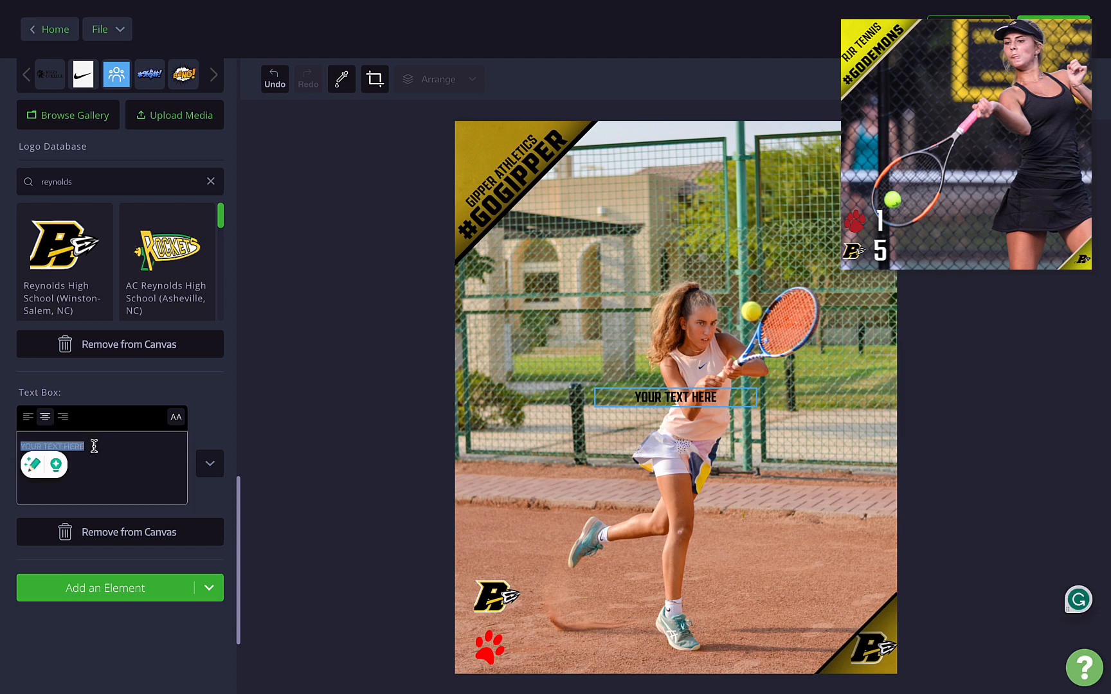
{"action": "type", "text": "3"}
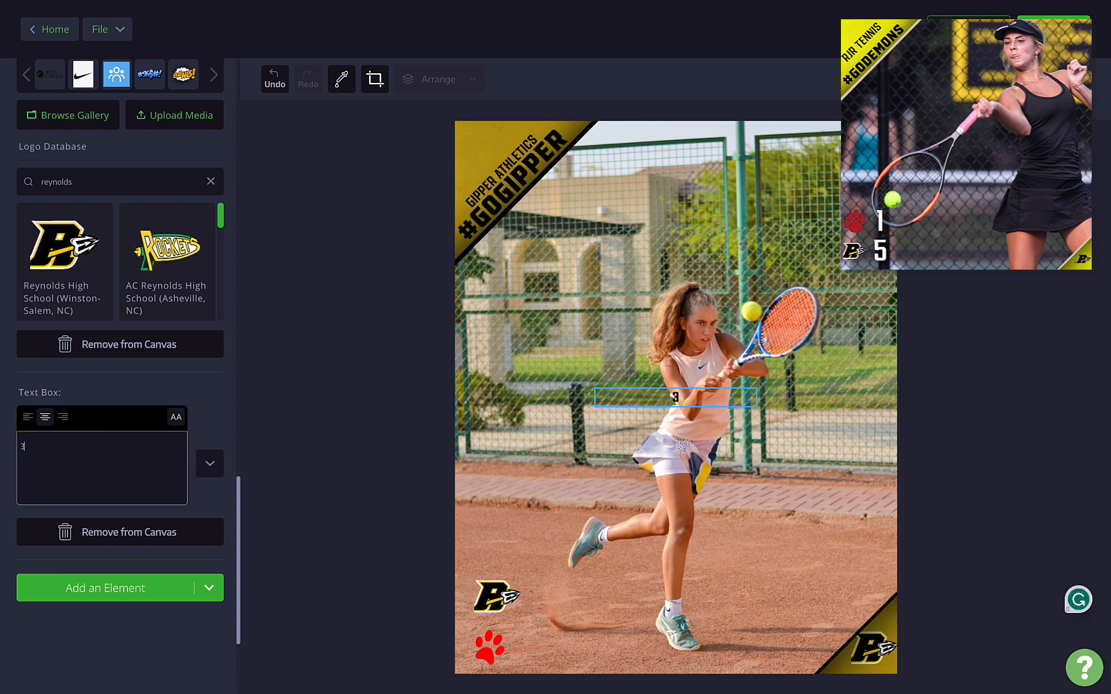
{"action": "left_click", "coordinate": [197, 421]}
Step: Enlarge the score 3 to 100px, narrow its text box and place it beside the lower-left Reynolds logo
{"action": "left_click", "coordinate": [210, 463]}
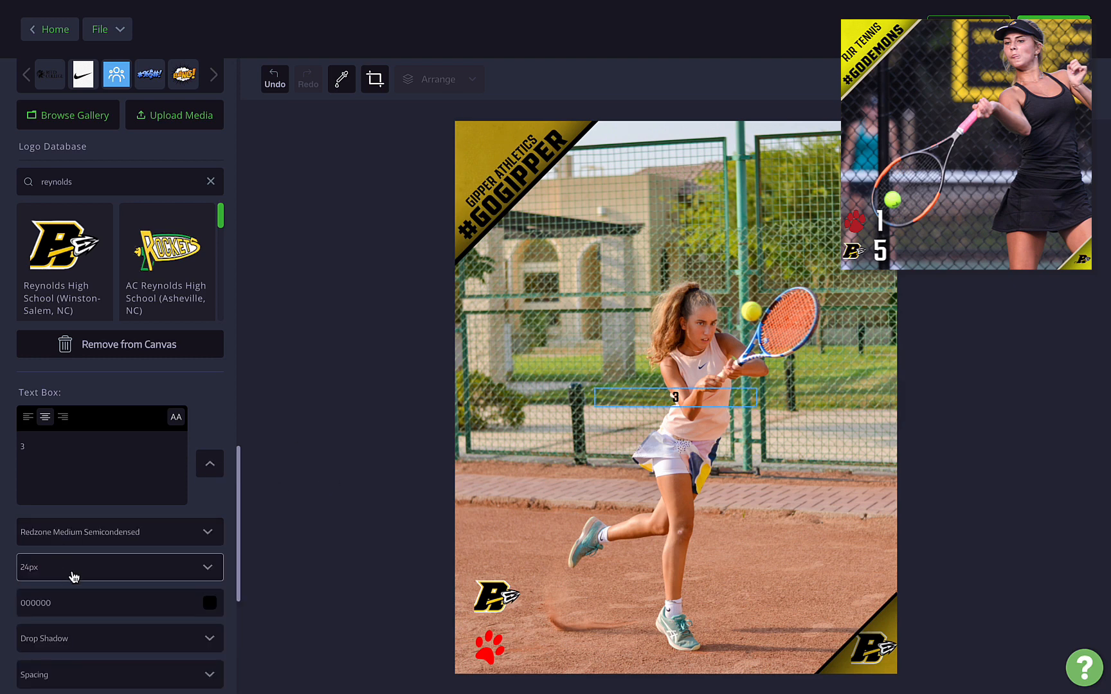
{"action": "left_click", "coordinate": [204, 569]}
{"action": "scroll", "coordinate": [167, 586], "scroll_direction": "down", "scroll_amount": 10}
{"action": "left_click", "coordinate": [169, 580]}
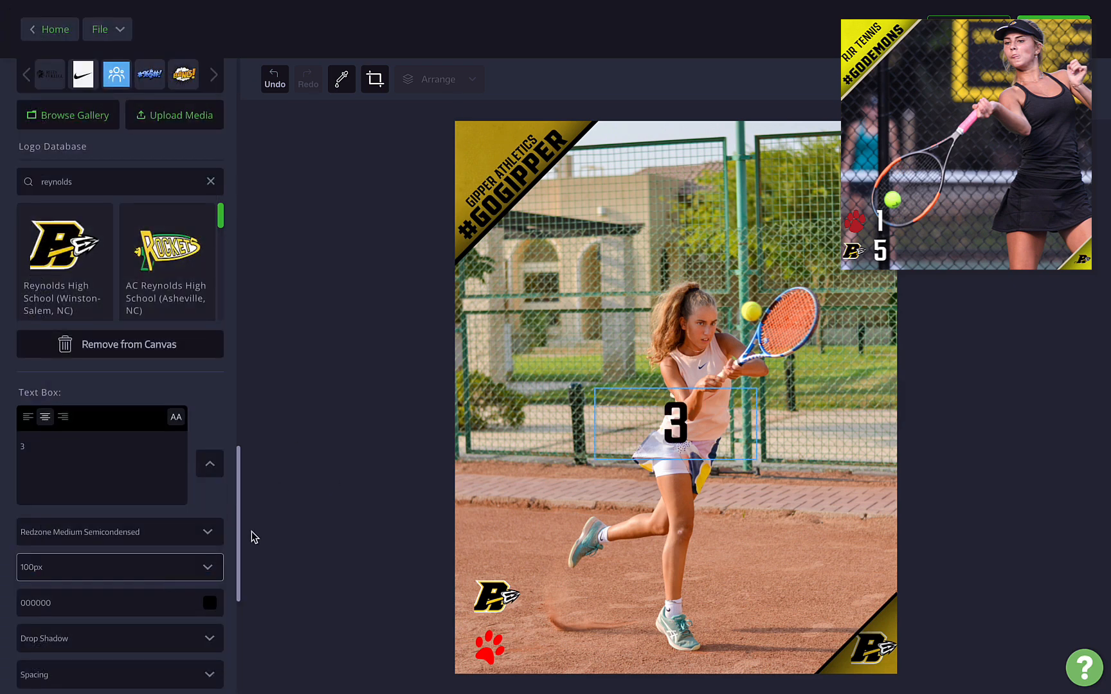
{"action": "left_click", "coordinate": [672, 423]}
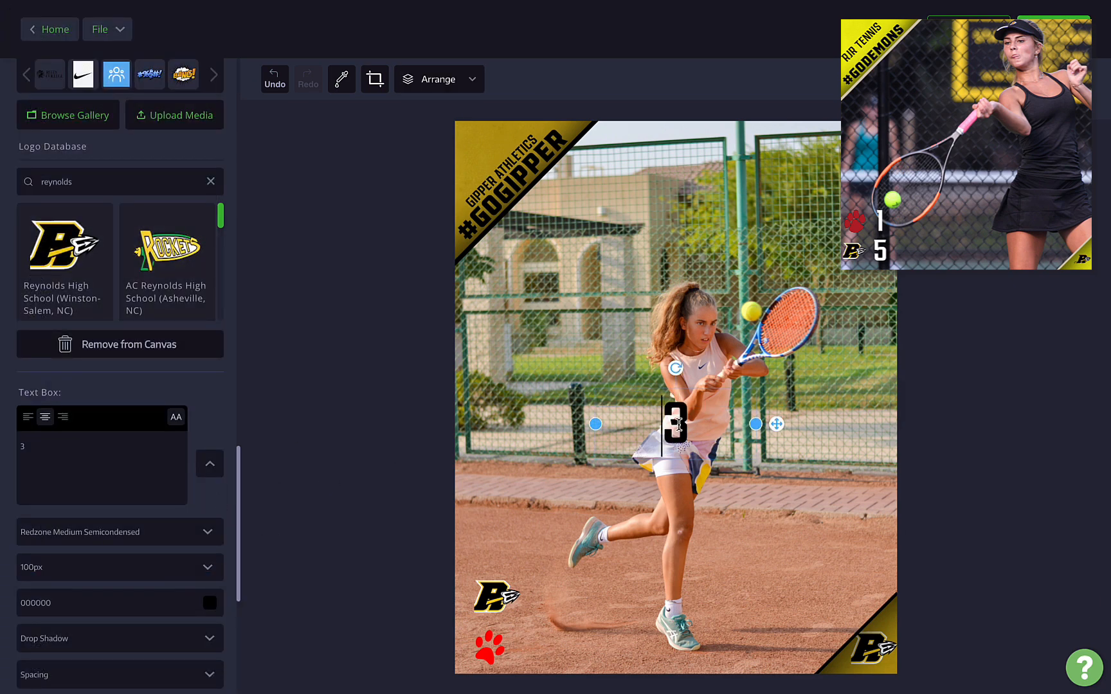
{"action": "left_click_drag", "start_coordinate": [777, 423], "coordinate": [595, 599]}
Step: Set the font size of the score 3 to 80px and realign it with the Reynolds logo beside it
{"action": "left_click", "coordinate": [136, 568]}
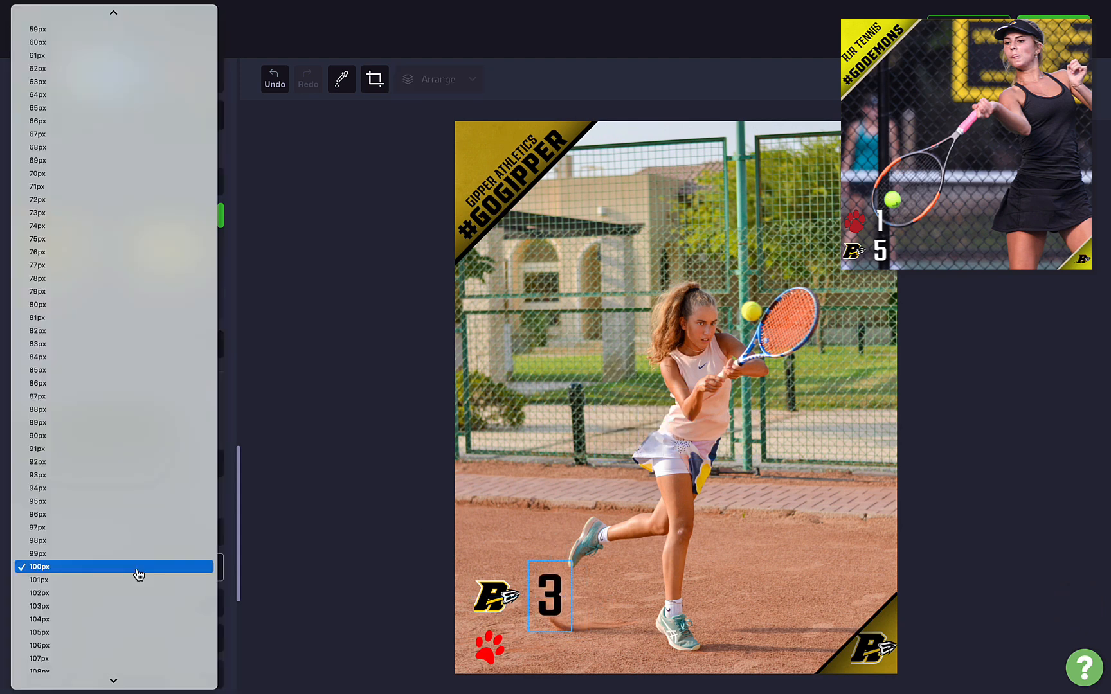
{"action": "left_click", "coordinate": [147, 305]}
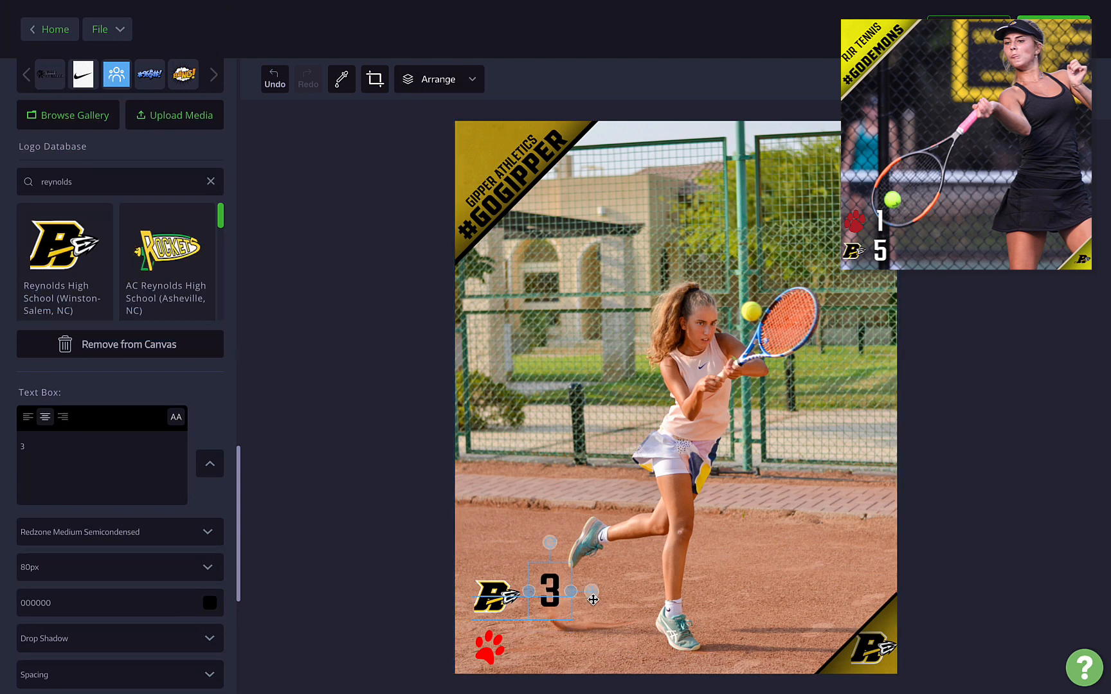
{"action": "left_click", "coordinate": [399, 582]}
Step: Add a second text box containing the score 1
{"action": "scroll", "coordinate": [206, 441], "scroll_direction": "down", "scroll_amount": 5}
{"action": "left_click", "coordinate": [149, 405]}
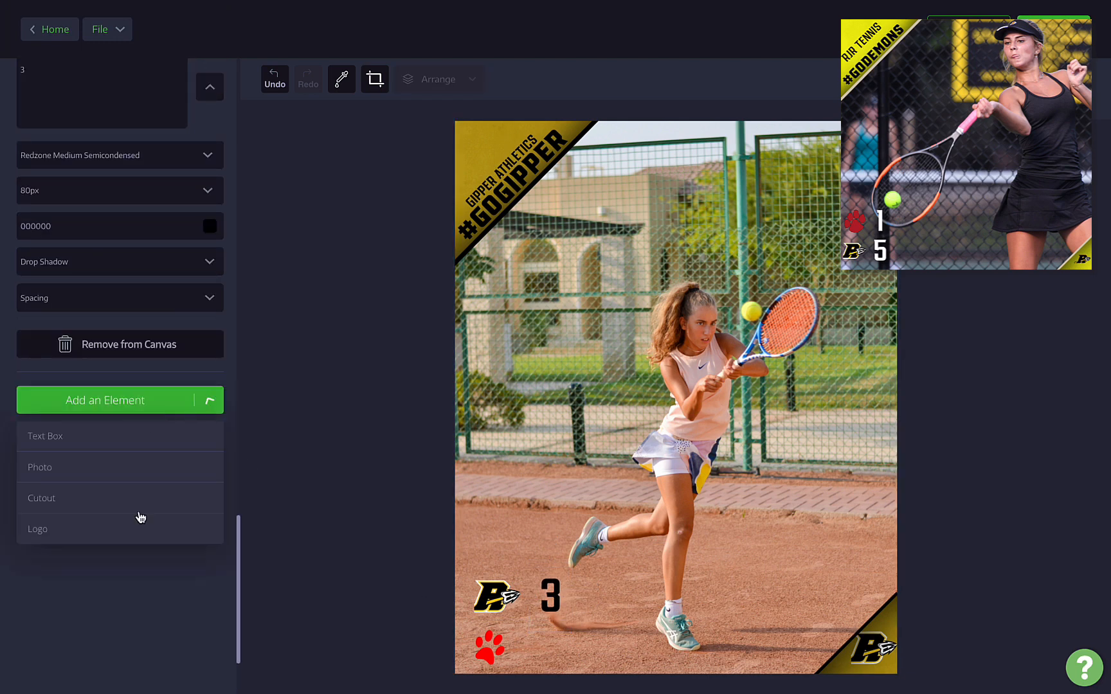
{"action": "left_click", "coordinate": [39, 438]}
{"action": "triple_click", "coordinate": [56, 456]}
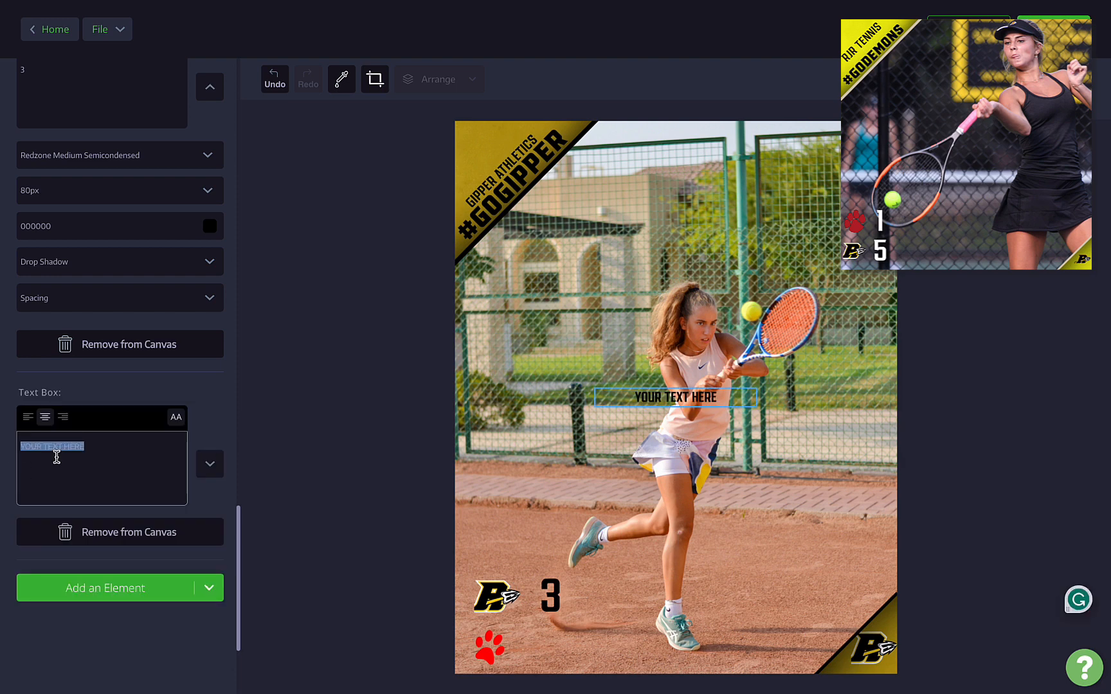
{"action": "type", "text": "1"}
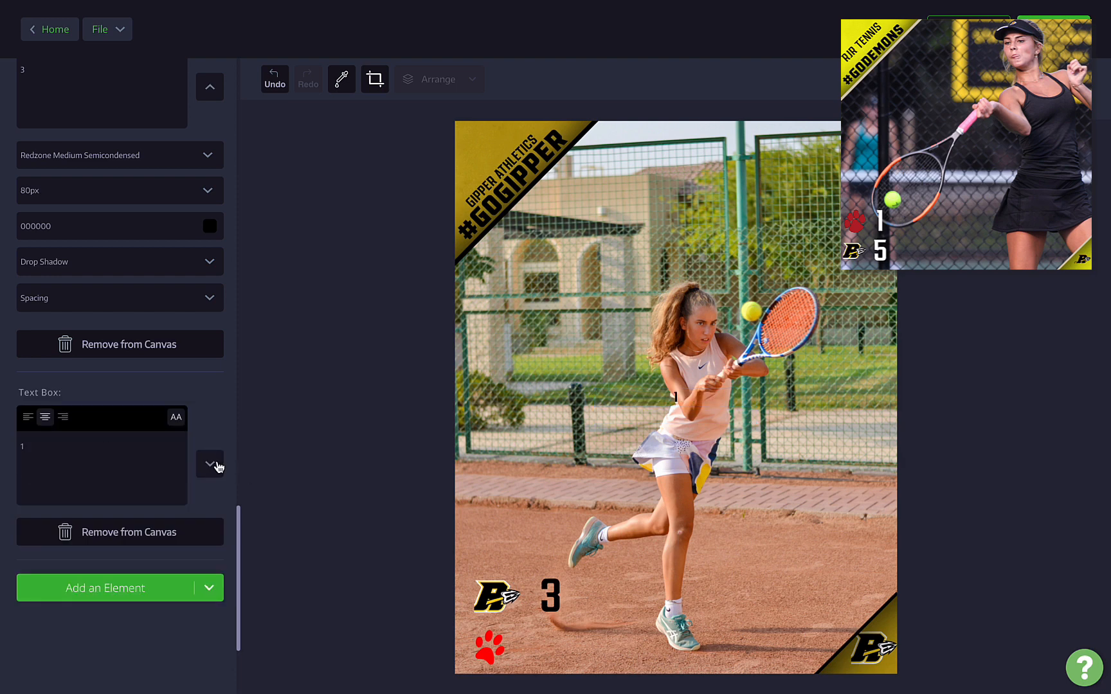
Step: Set the score 1 to 80px, narrow its text box and place it below the 3, beside the red paw
{"action": "left_click", "coordinate": [211, 464]}
{"action": "left_click", "coordinate": [106, 570]}
{"action": "scroll", "coordinate": [106, 514], "scroll_direction": "down", "scroll_amount": 10}
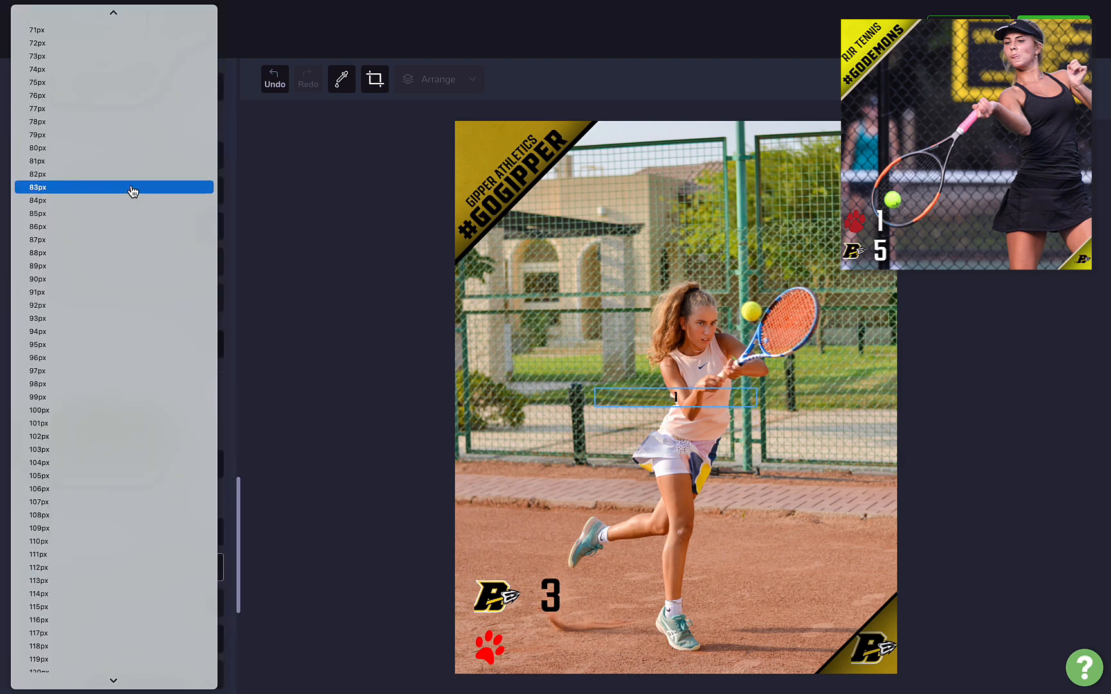
{"action": "left_click", "coordinate": [105, 148]}
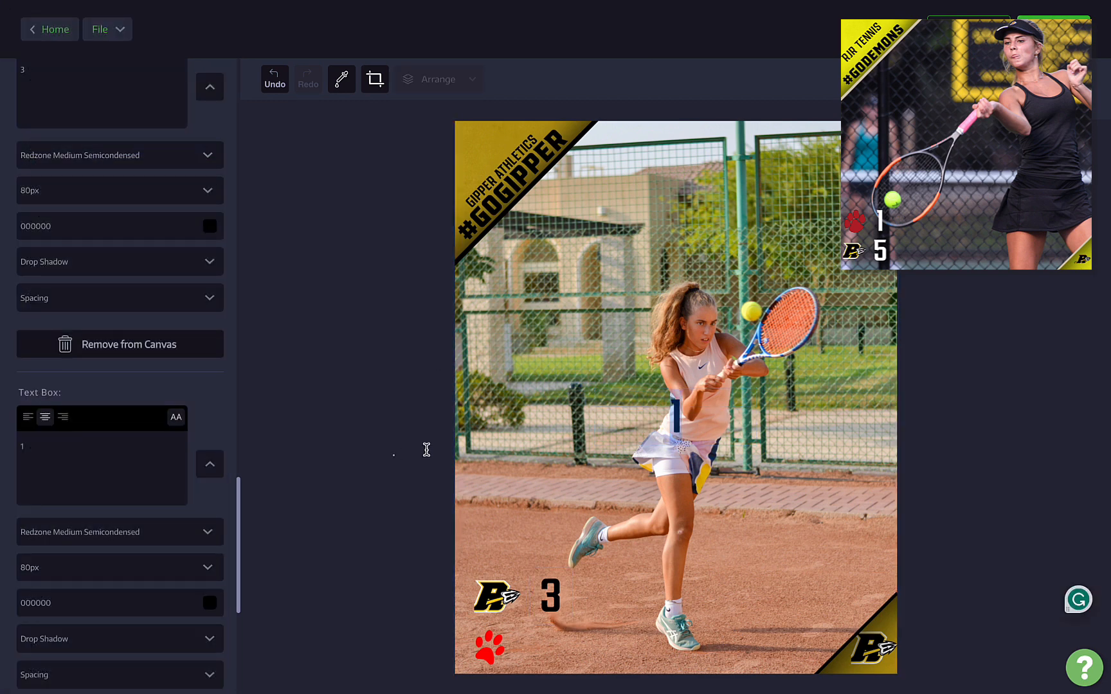
{"action": "left_click", "coordinate": [683, 414]}
{"action": "left_click_drag", "start_coordinate": [755, 417], "coordinate": [590, 644]}
{"action": "left_click", "coordinate": [388, 591]}
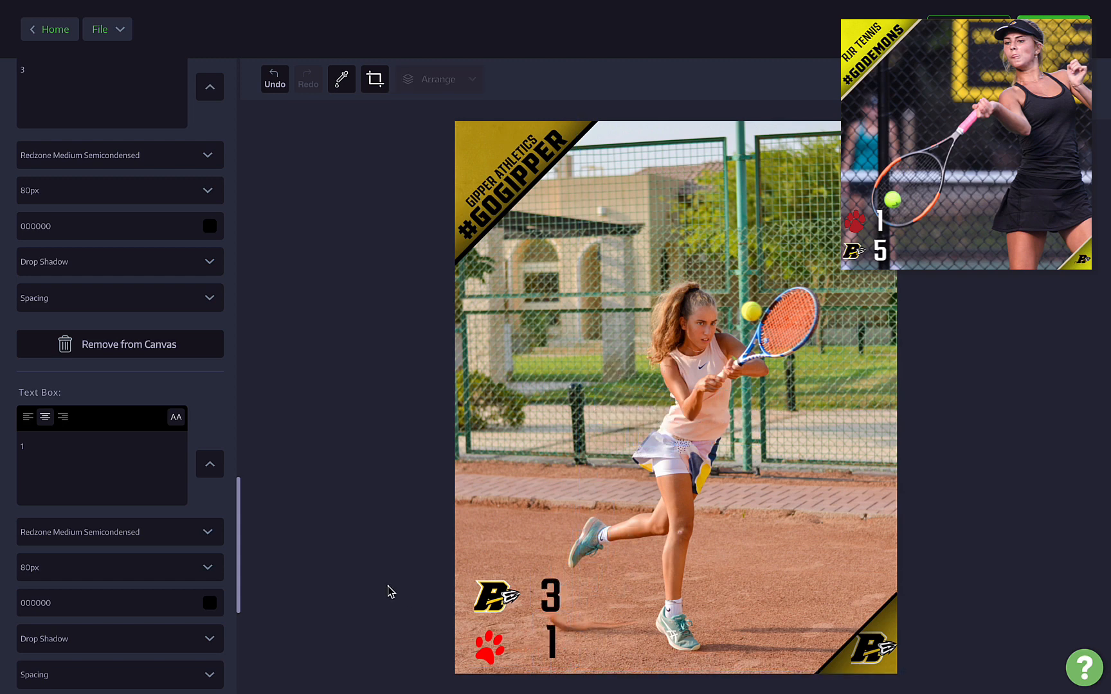
Step: Set the text colour of the score 3 to white, FFFFFF
{"action": "scroll", "coordinate": [190, 415], "scroll_direction": "up", "scroll_amount": 1}
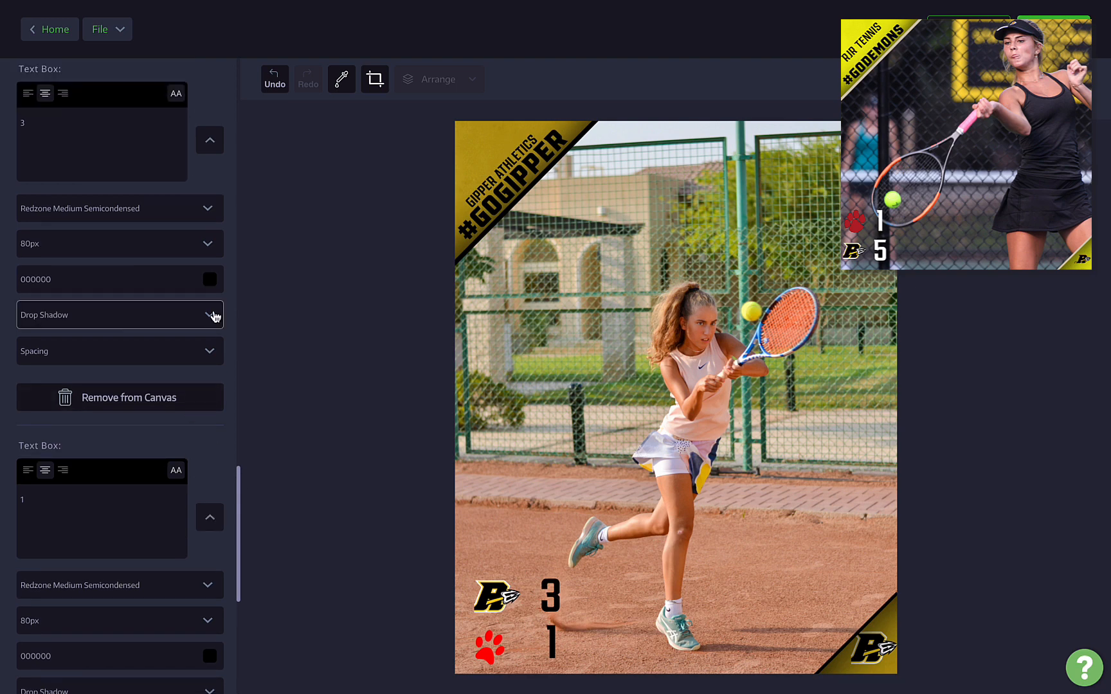
{"action": "left_click", "coordinate": [215, 315]}
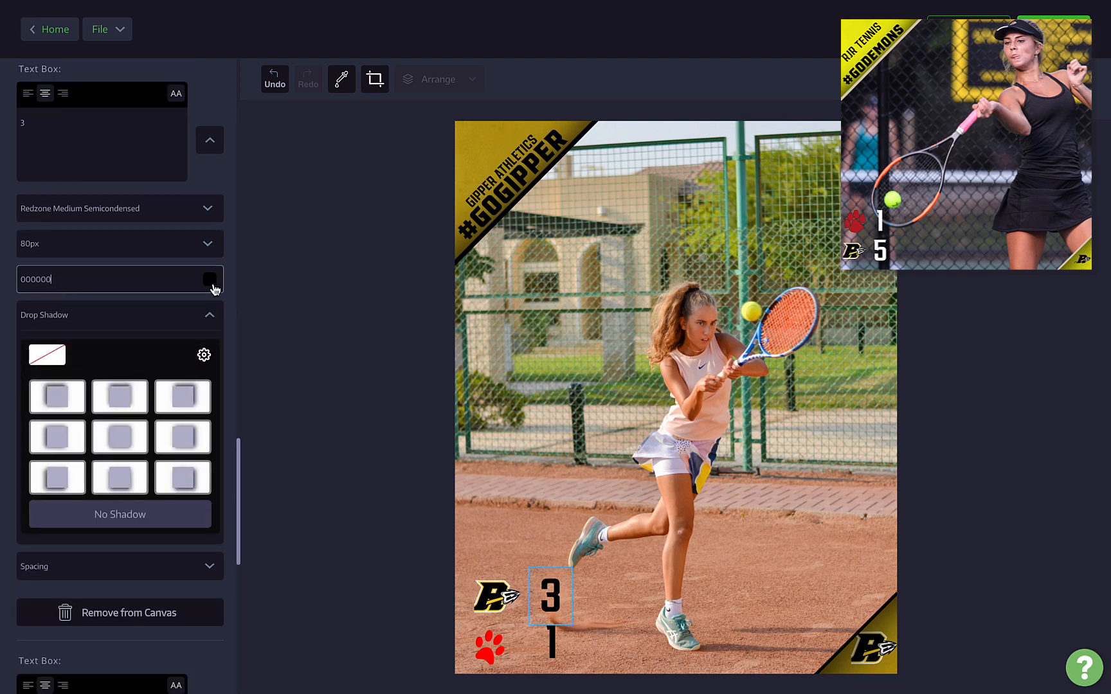
{"action": "left_click", "coordinate": [211, 284]}
{"action": "left_click_drag", "start_coordinate": [33, 311], "coordinate": [6, 251]}
{"action": "left_click", "coordinate": [259, 259]}
Step: Set the text colour of the score 1 to white, FFFFFF
{"action": "scroll", "coordinate": [138, 391], "scroll_direction": "down", "scroll_amount": 8}
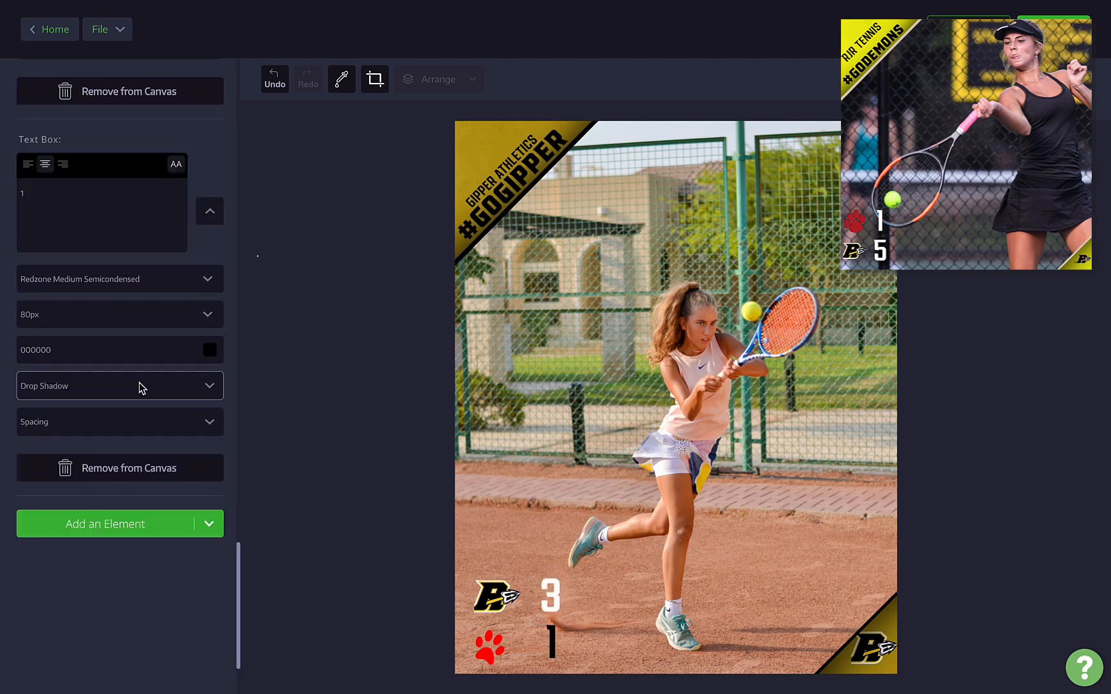
{"action": "left_click", "coordinate": [209, 352]}
{"action": "left_click_drag", "start_coordinate": [42, 400], "coordinate": [14, 360]}
{"action": "left_click", "coordinate": [353, 425]}
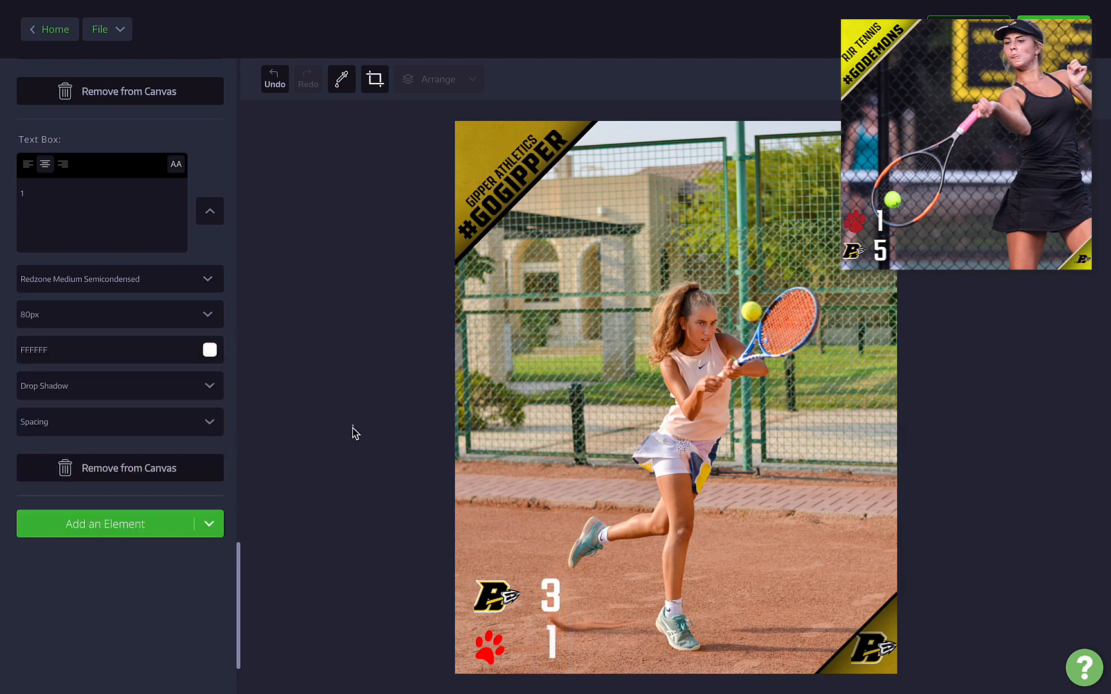
{"action": "scroll", "coordinate": [129, 354], "scroll_direction": "up", "scroll_amount": 7}
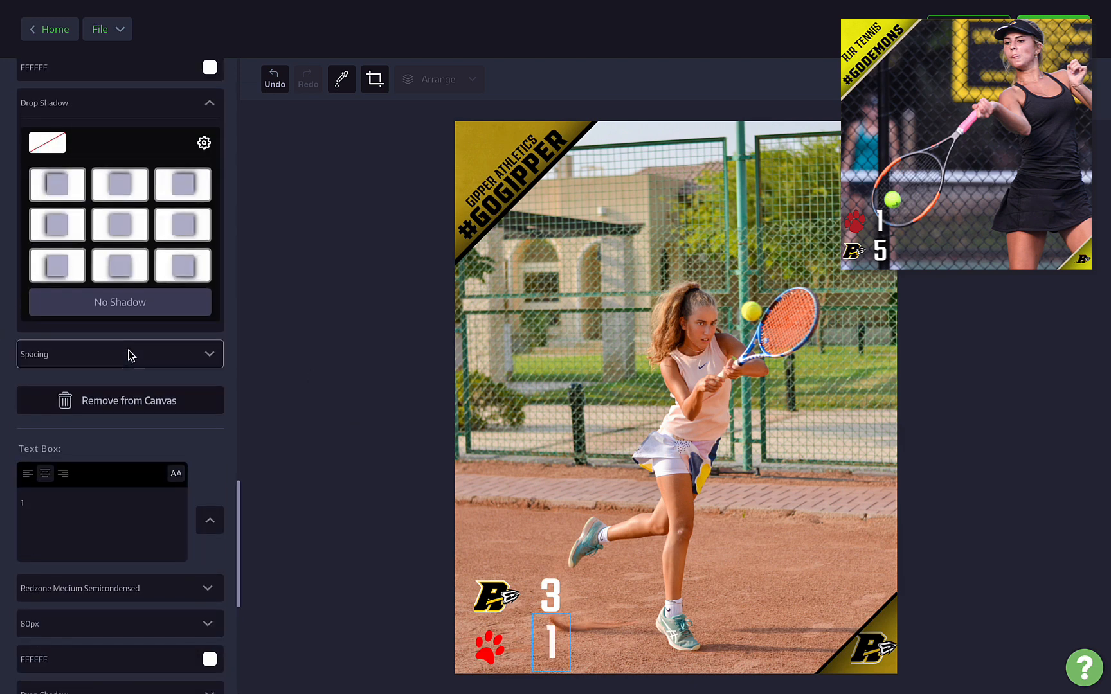
Step: Add a drop shadow cast straight down to the score 3 and to the score 1
{"action": "left_click", "coordinate": [57, 344]}
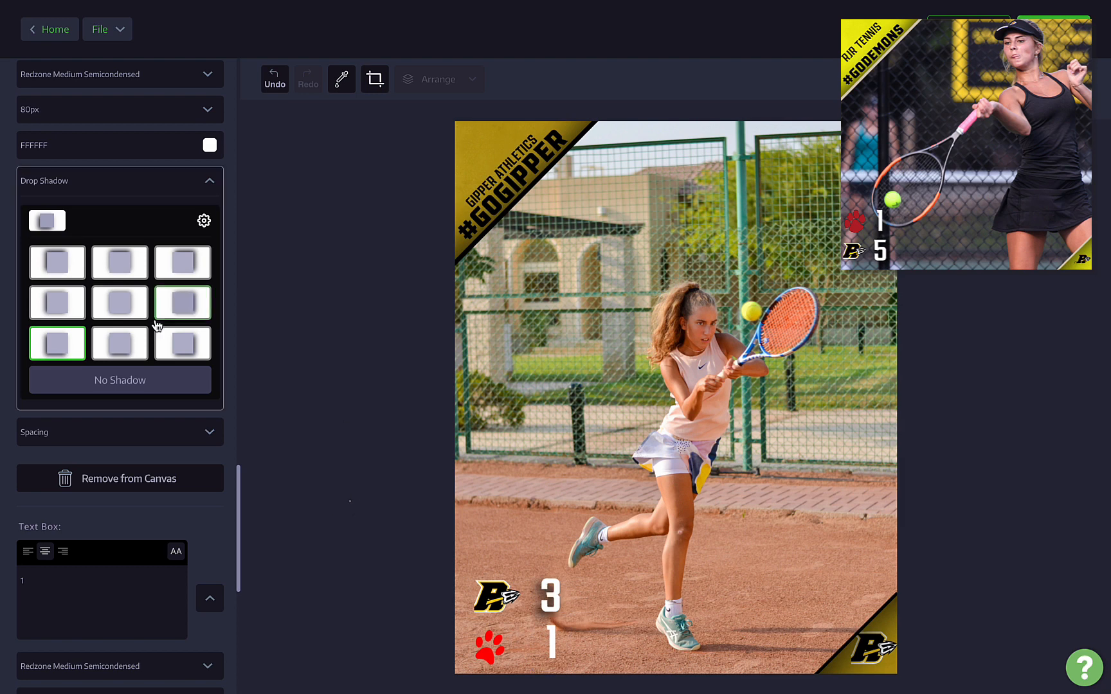
{"action": "left_click", "coordinate": [119, 347]}
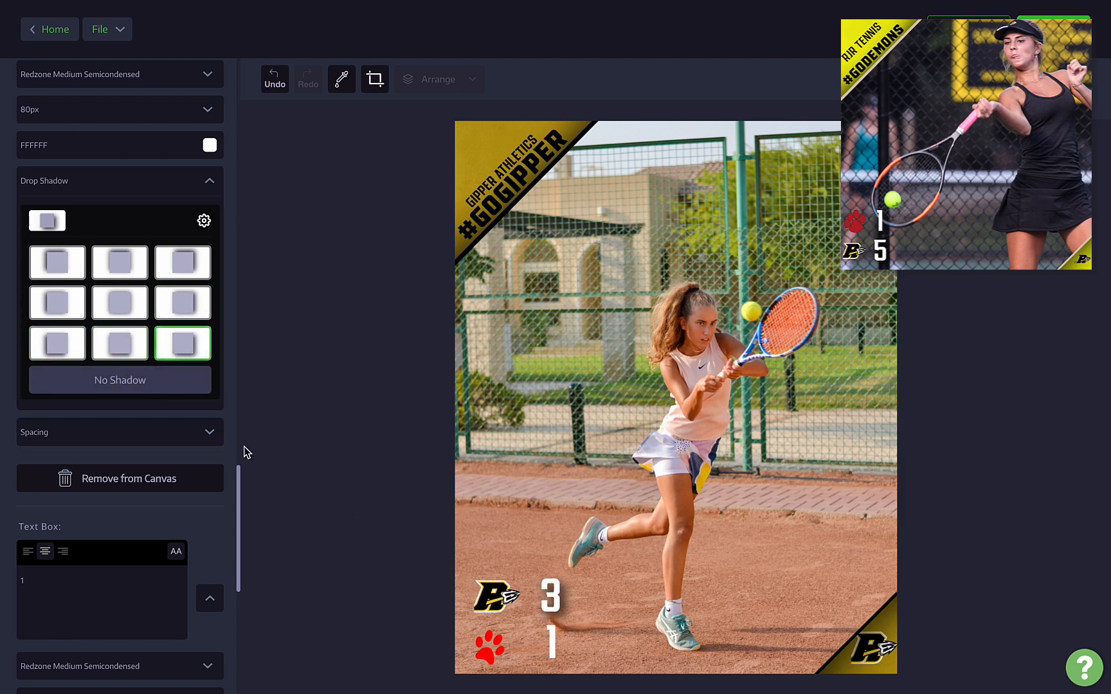
{"action": "scroll", "coordinate": [169, 459], "scroll_direction": "down", "scroll_amount": 4}
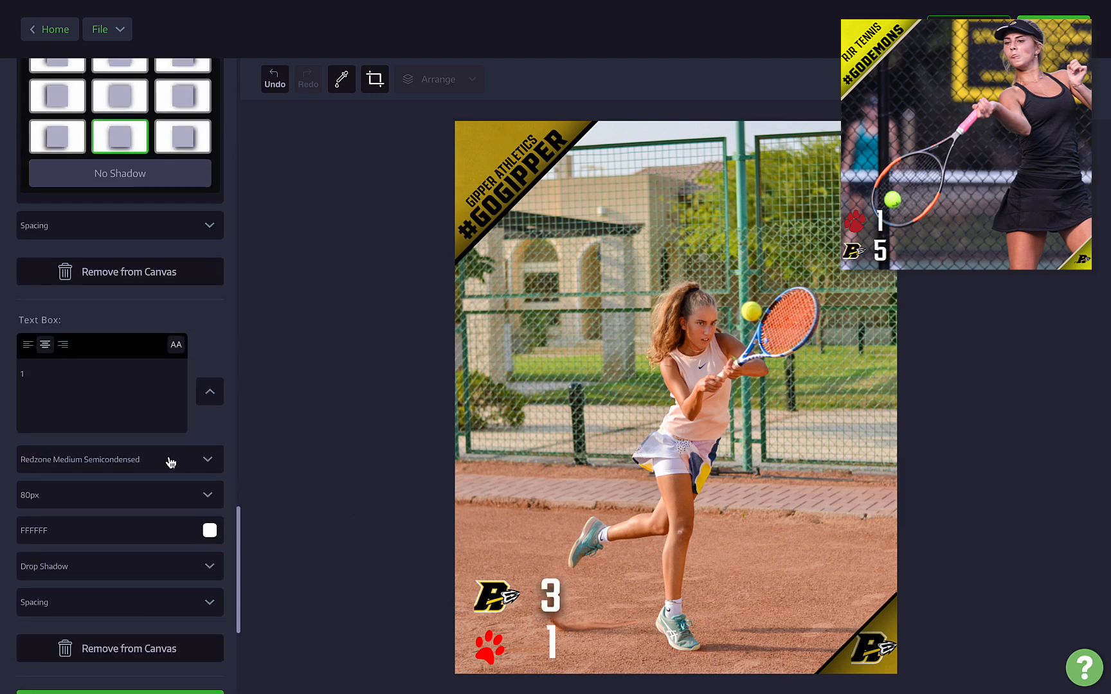
{"action": "left_click", "coordinate": [209, 563]}
{"action": "scroll", "coordinate": [187, 493], "scroll_direction": "down", "scroll_amount": 4}
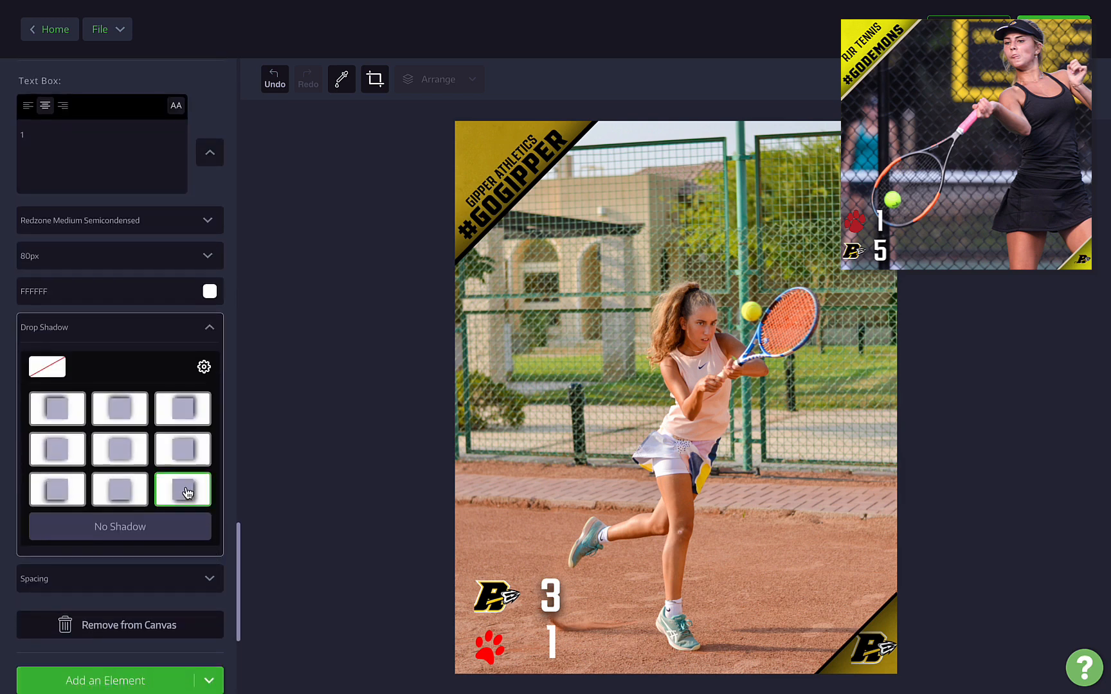
{"action": "left_click", "coordinate": [138, 492]}
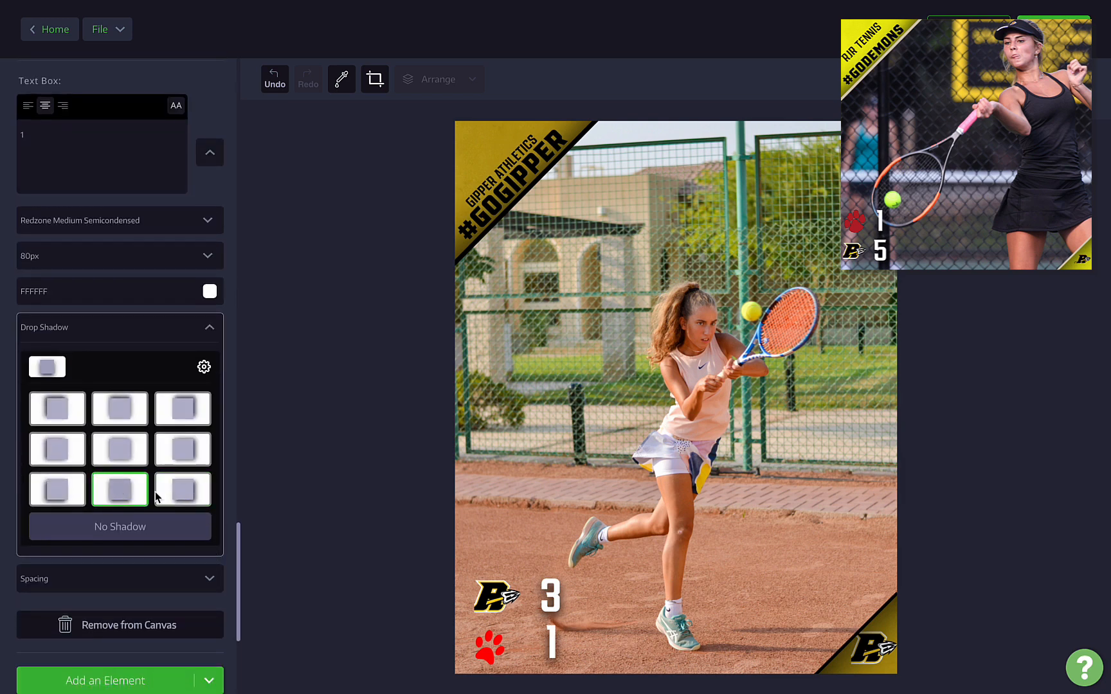
Step: Set the drop shadow blur to 10 on both the score 1 and the score 3
{"action": "left_click", "coordinate": [204, 367]}
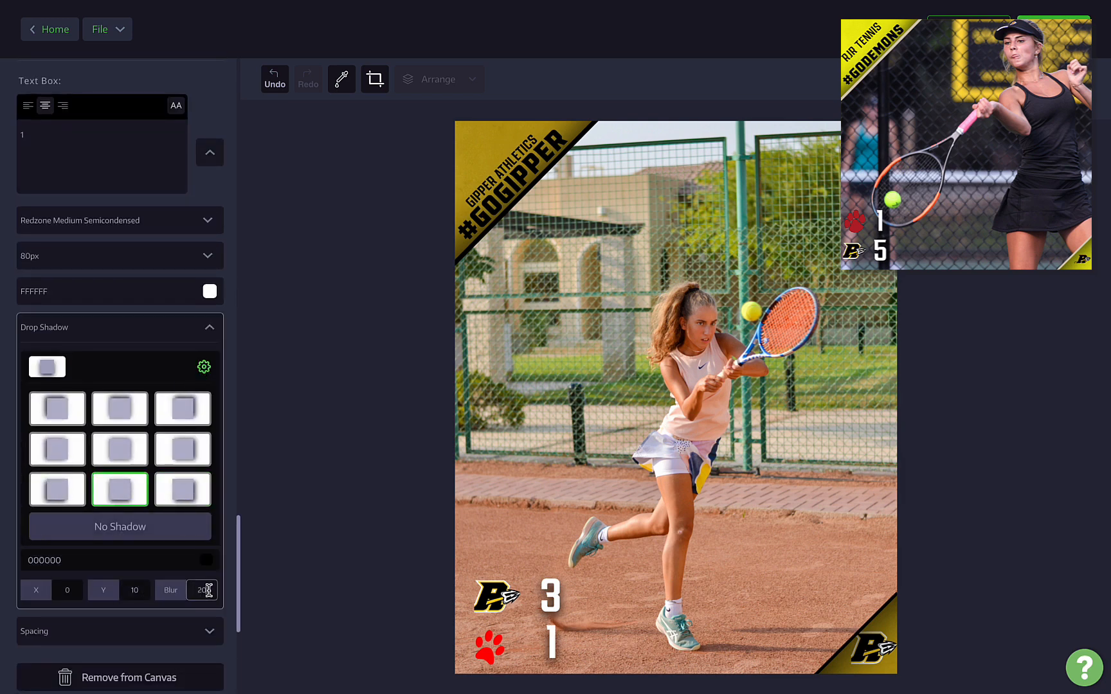
{"action": "type", "text": "10"}
{"action": "scroll", "coordinate": [193, 325], "scroll_direction": "up", "scroll_amount": 4}
{"action": "scroll", "coordinate": [178, 219], "scroll_direction": "up", "scroll_amount": 2}
{"action": "left_click", "coordinate": [203, 152]}
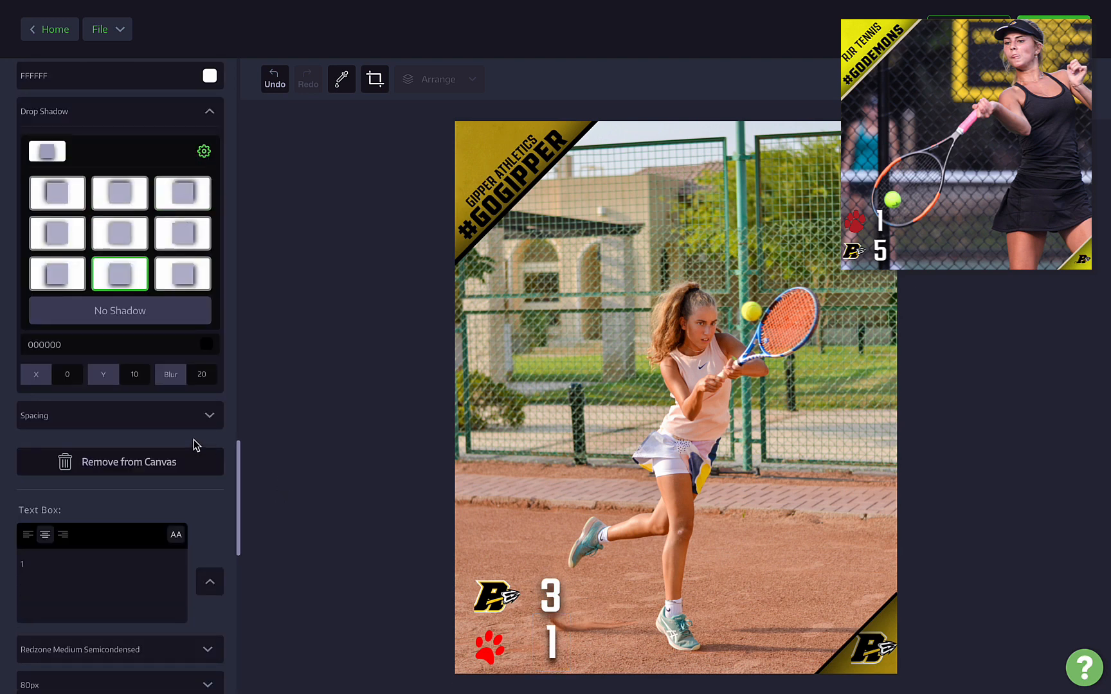
{"action": "double_click", "coordinate": [209, 374]}
{"action": "type", "text": "10"}
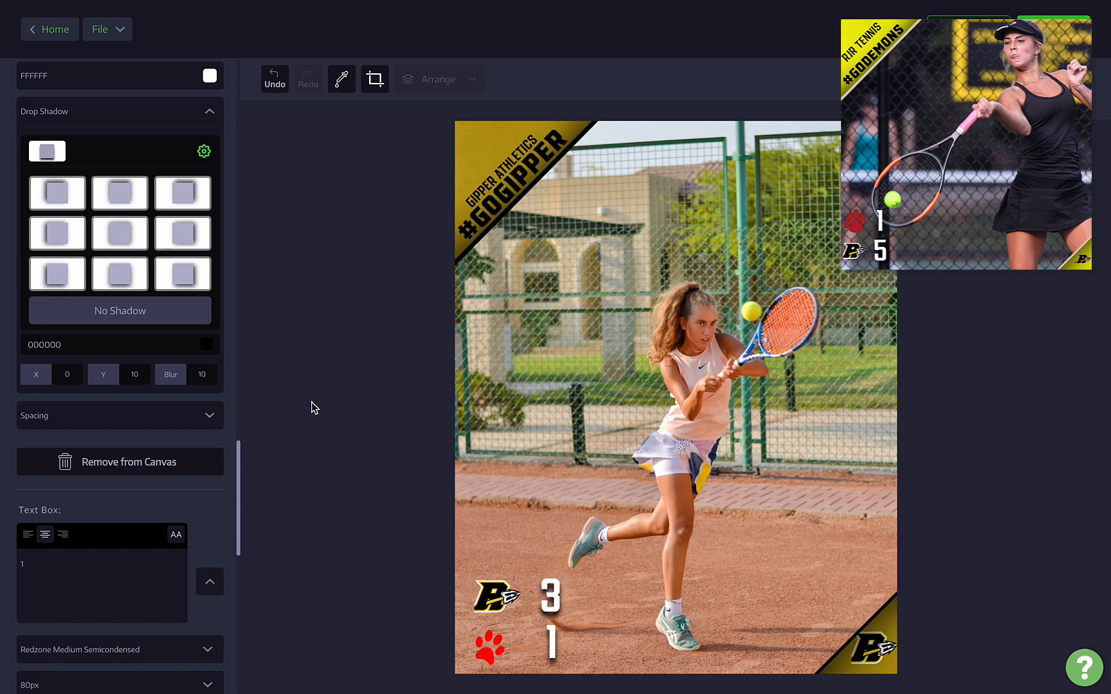
Step: Save the design under the name Tennis Score
{"action": "left_click", "coordinate": [1053, 29]}
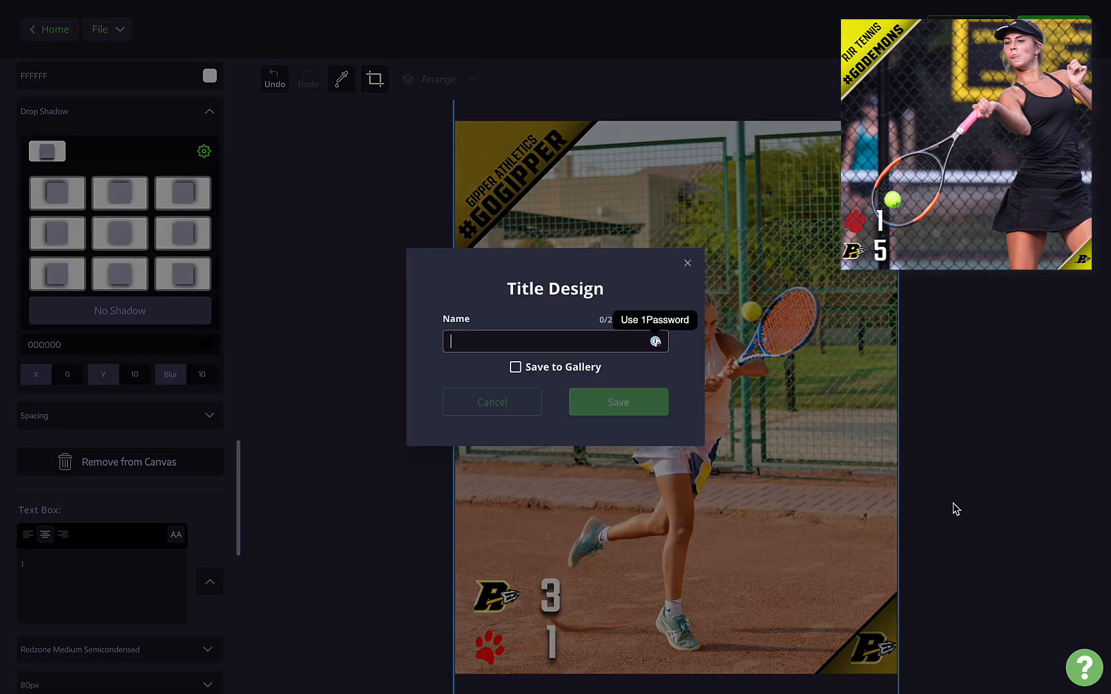
{"action": "type", "text": "Tennis Scor"}
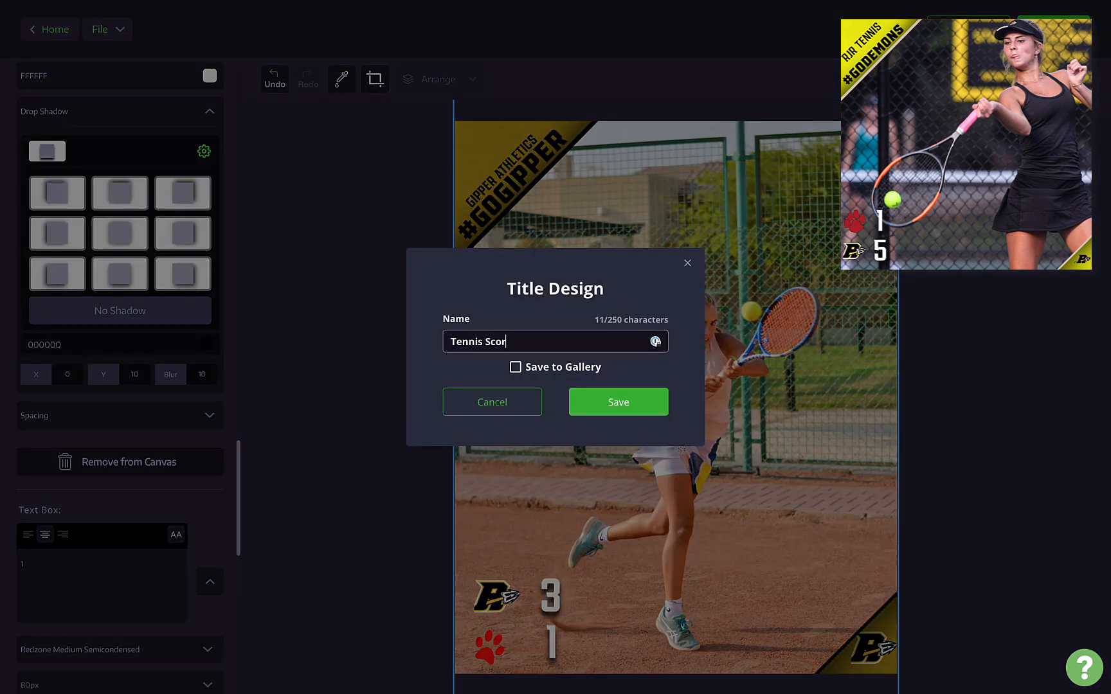
{"action": "type", "text": "e"}
{"action": "left_click", "coordinate": [608, 406]}
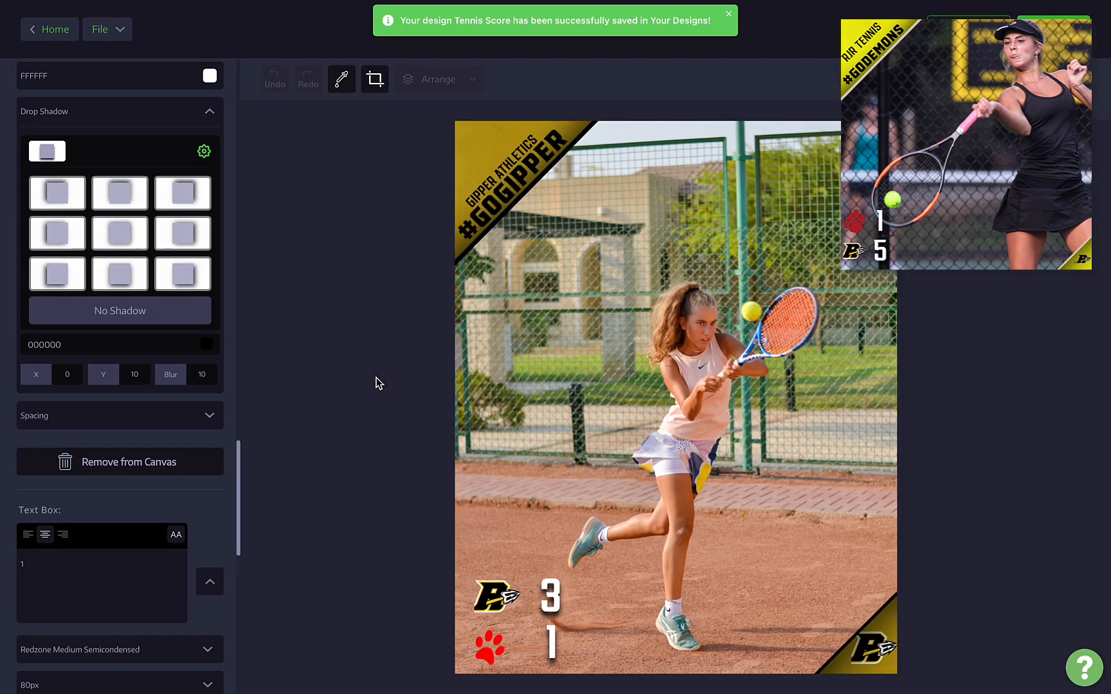
Step: Add a centred drop shadow with a blur of 10 to the Reynolds logo beside the score 3
{"action": "scroll", "coordinate": [122, 266], "scroll_direction": "up", "scroll_amount": 12}
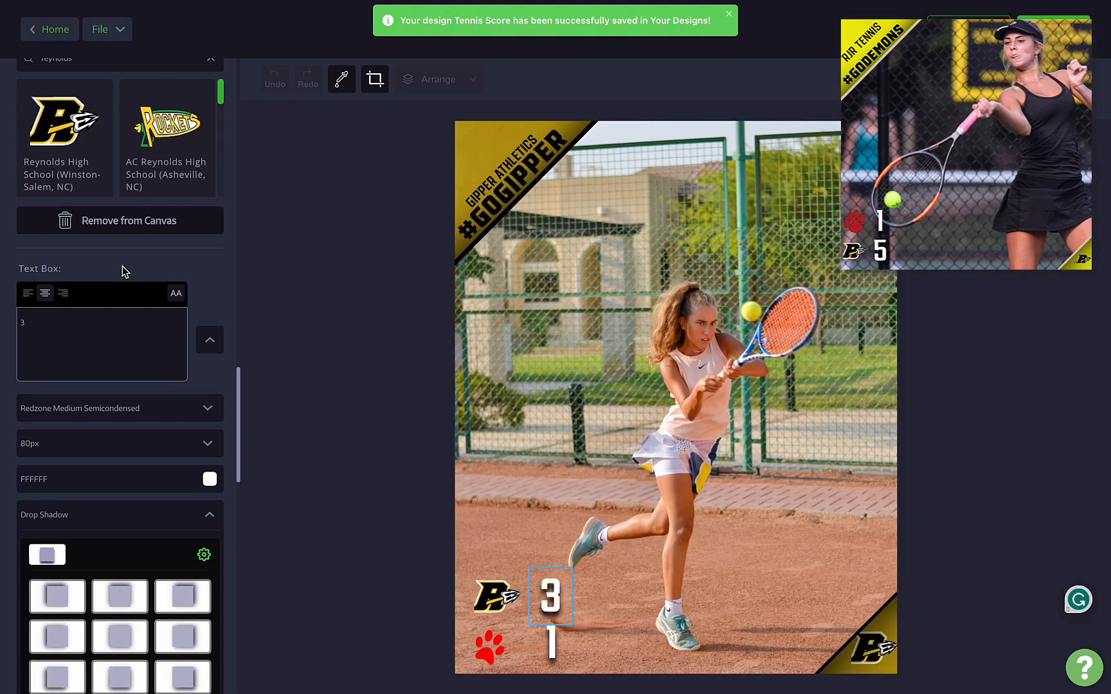
{"action": "left_click", "coordinate": [36, 154]}
{"action": "left_click", "coordinate": [83, 328]}
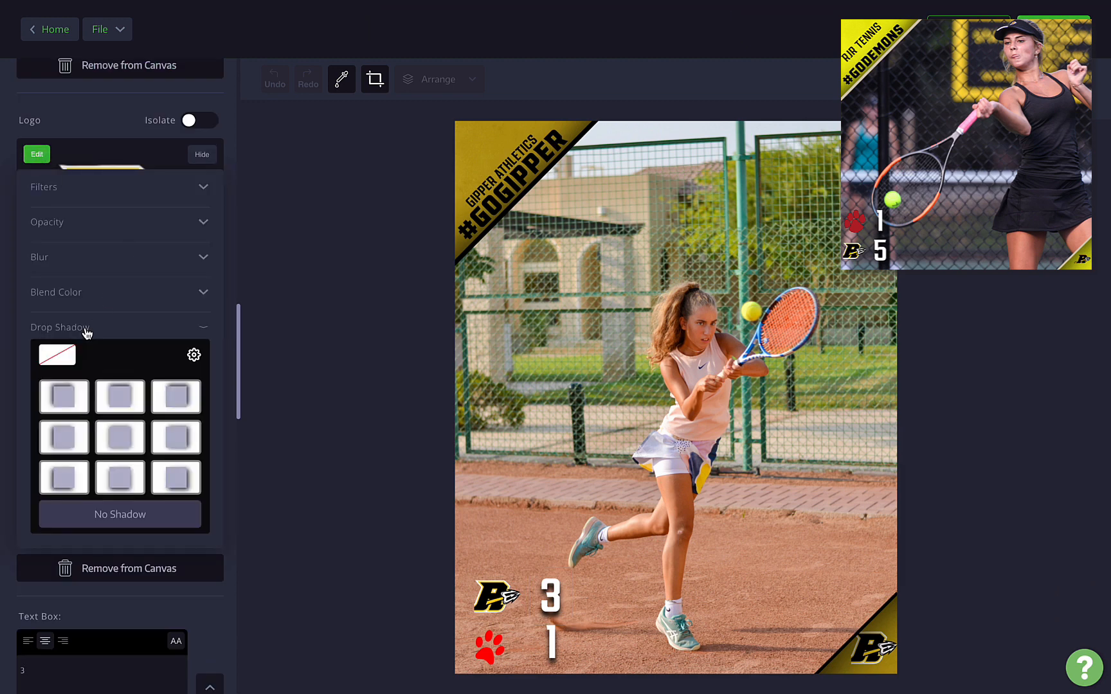
{"action": "left_click", "coordinate": [120, 477]}
{"action": "left_click", "coordinate": [124, 448]}
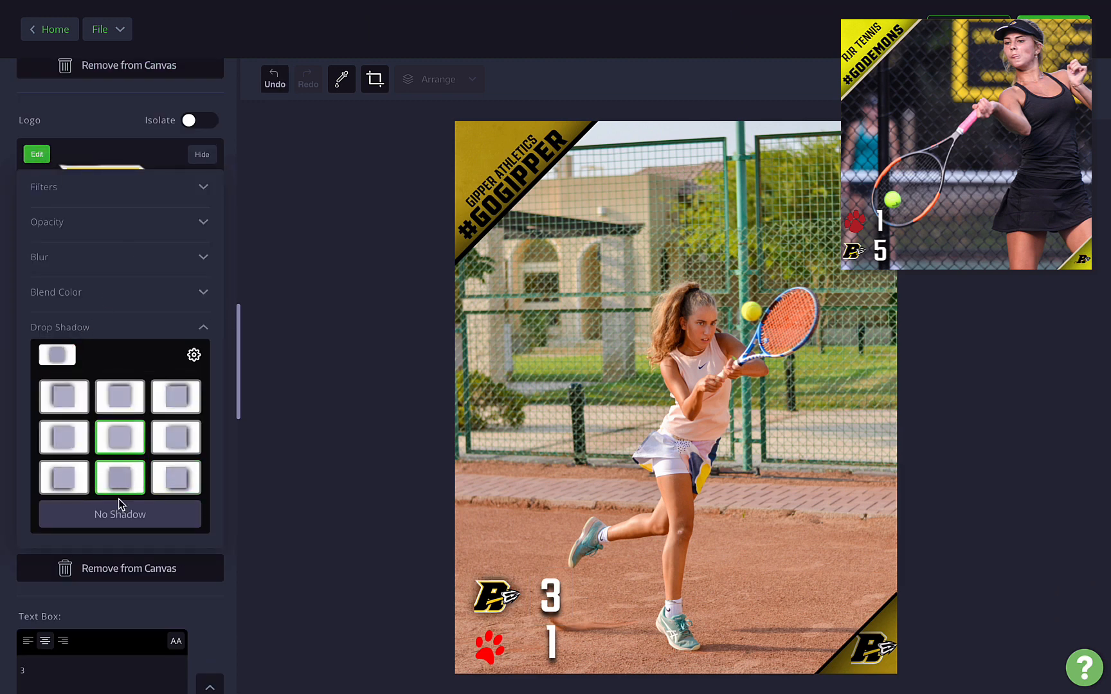
{"action": "left_click", "coordinate": [194, 356]}
{"action": "type", "text": "10"}
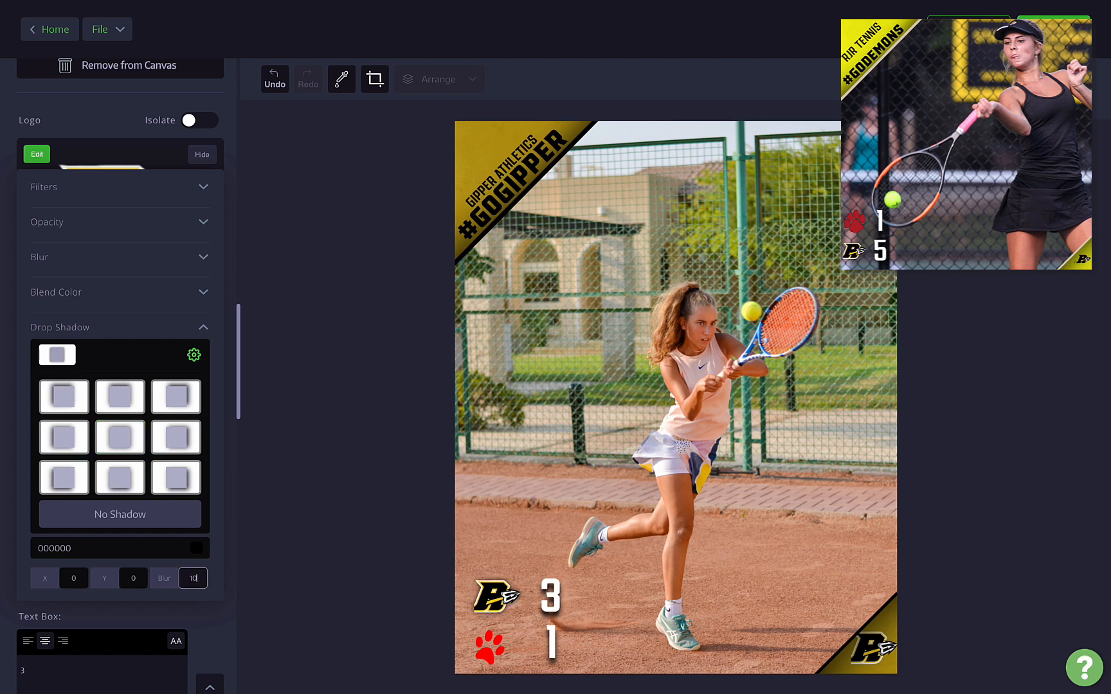
{"action": "left_click", "coordinate": [277, 381]}
Step: Add a centred drop shadow to the red paw logo and open the shadow's detailed settings
{"action": "scroll", "coordinate": [175, 182], "scroll_direction": "up", "scroll_amount": 6}
{"action": "scroll", "coordinate": [193, 183], "scroll_direction": "up", "scroll_amount": 2}
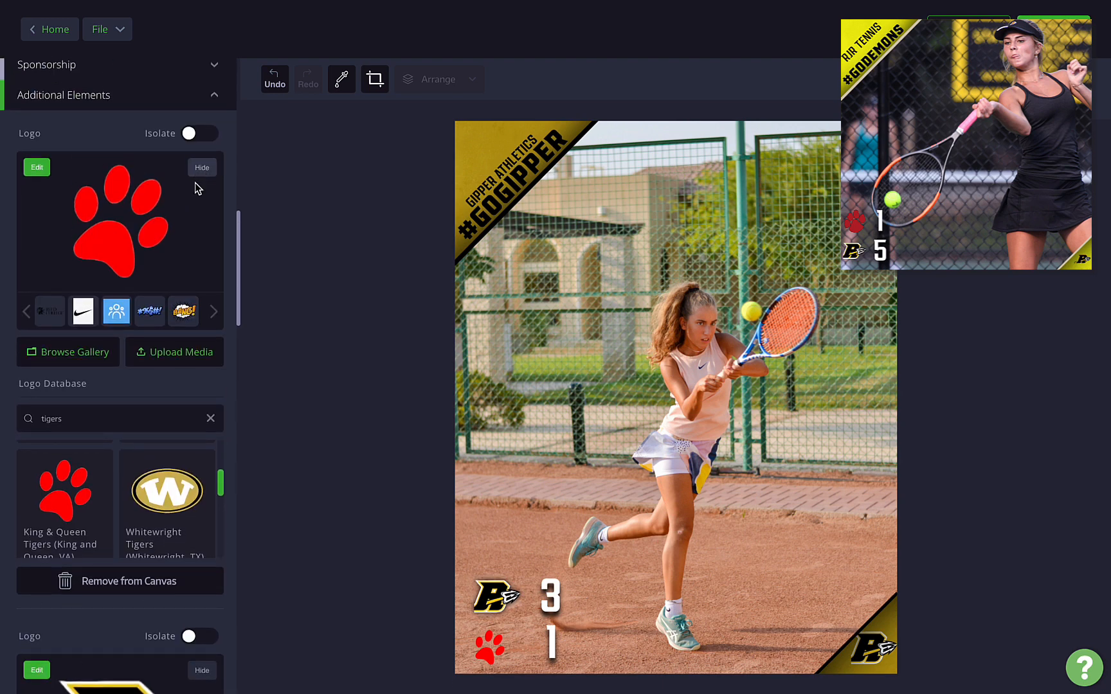
{"action": "left_click", "coordinate": [37, 167]}
{"action": "left_click", "coordinate": [72, 341]}
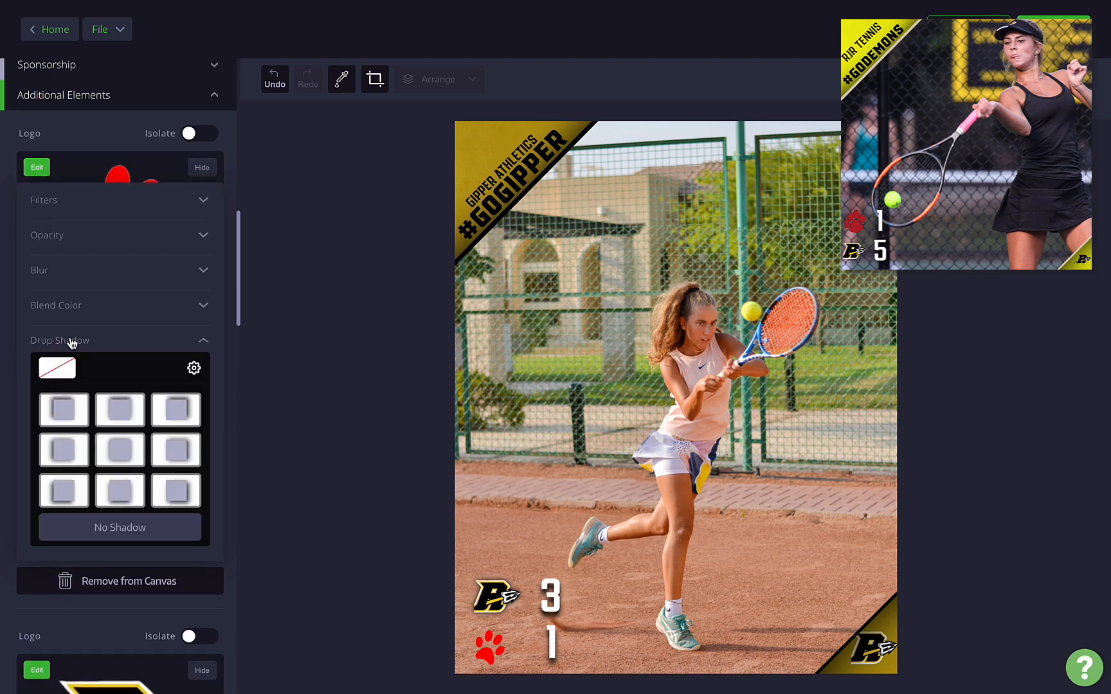
{"action": "left_click", "coordinate": [120, 450]}
{"action": "left_click", "coordinate": [195, 367]}
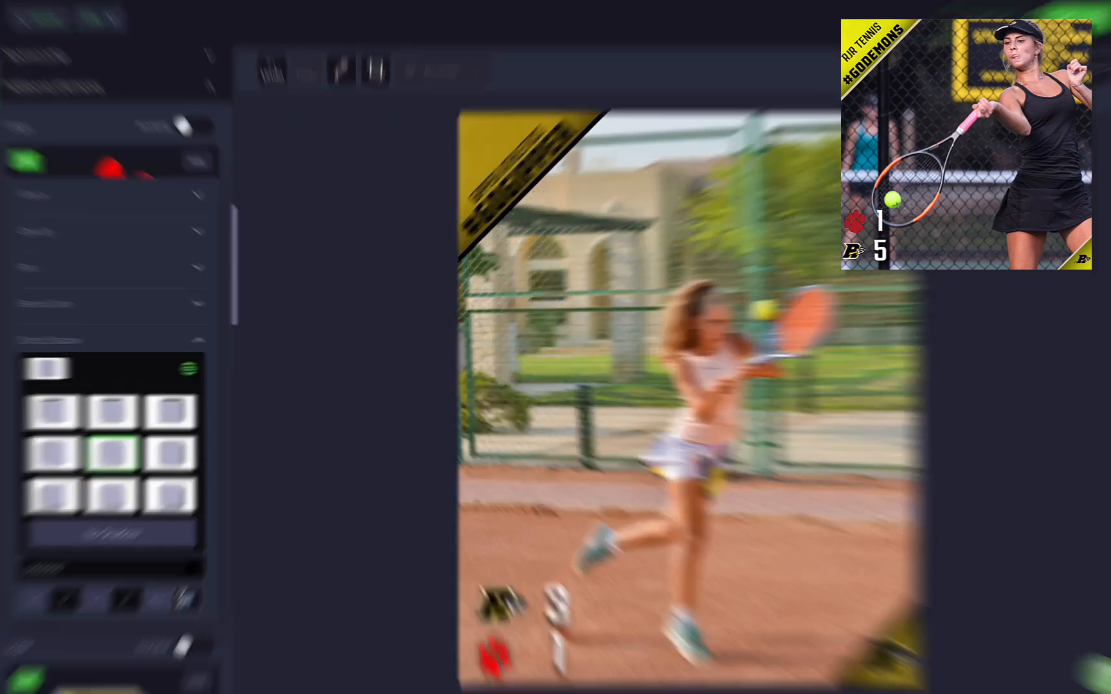